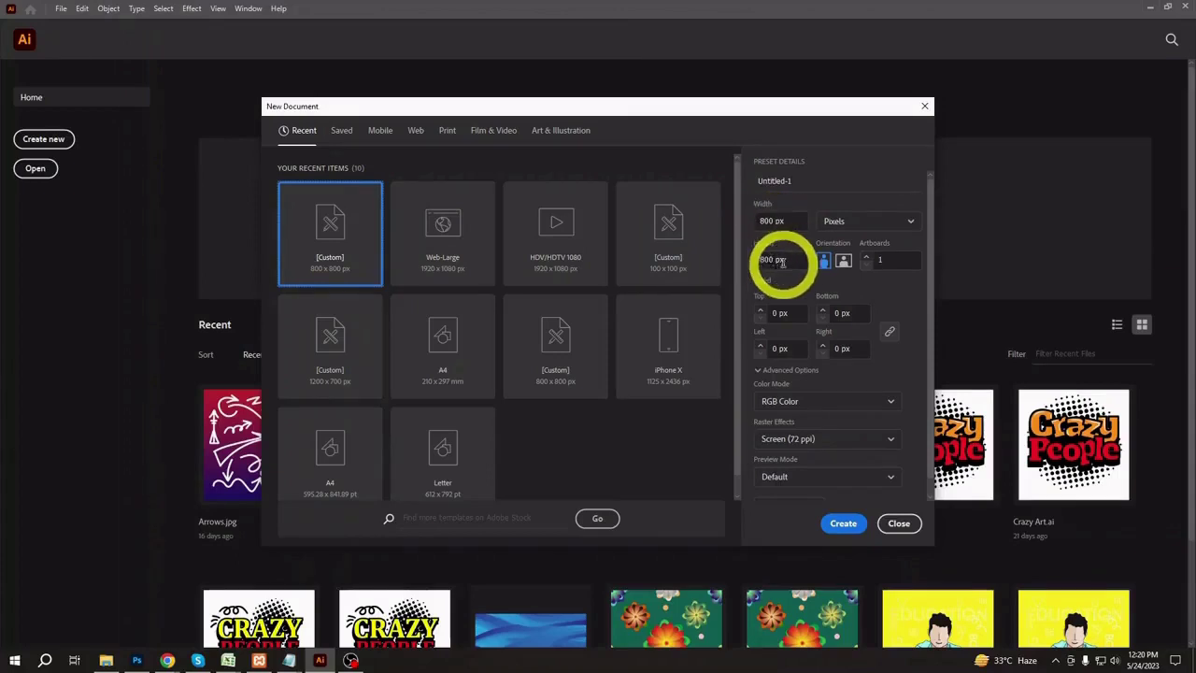
# - Create an 800 × 800 px RGB document and save it as Fashion Banner 1 in Adobe Illustrator format
pyautogui.click(843, 524)
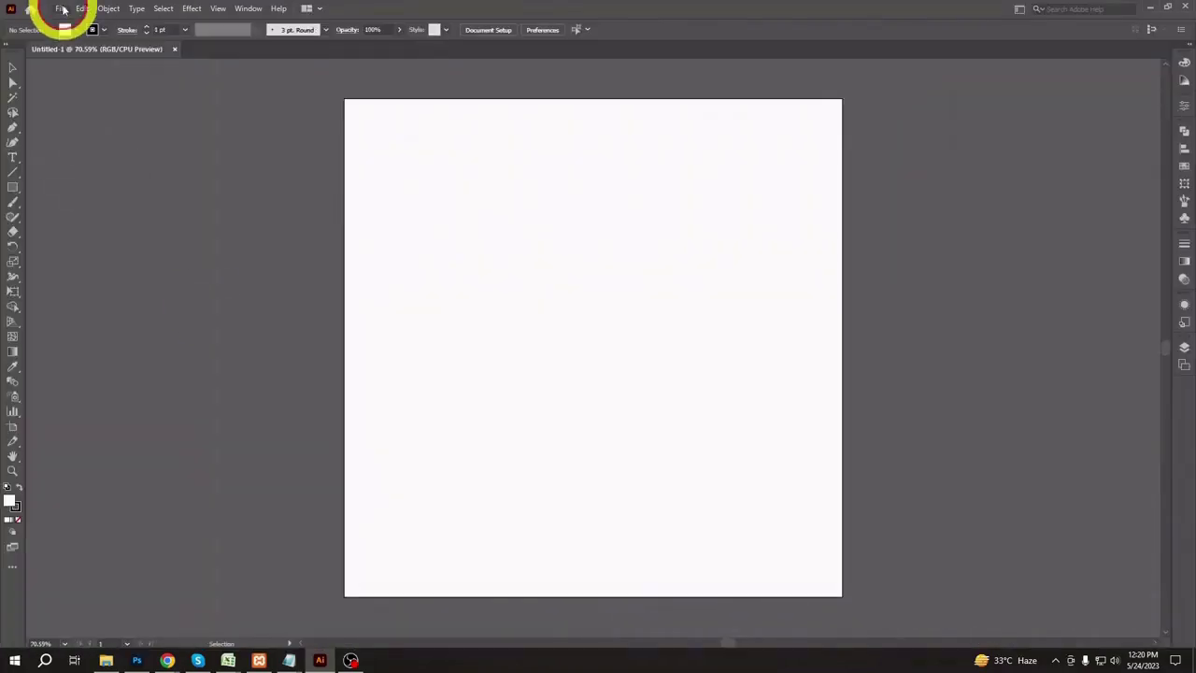
pyautogui.click(62, 8)
pyautogui.click(106, 149)
pyautogui.write('Fashion Banner 1')
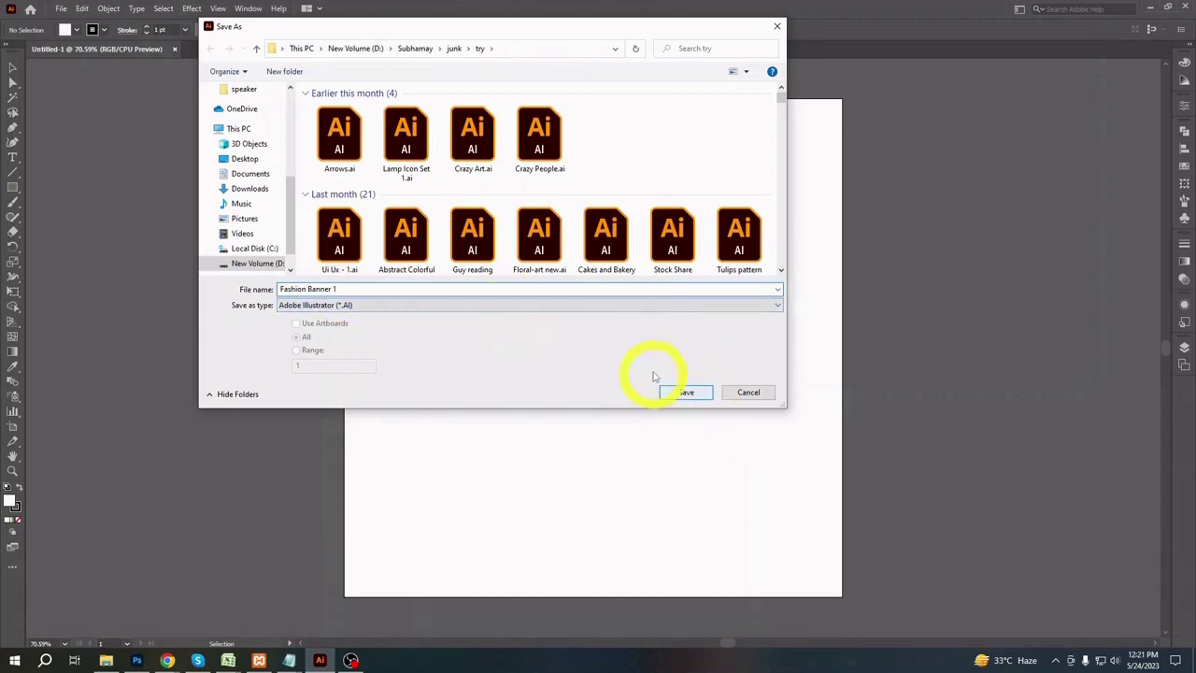
pyautogui.click(682, 391)
pyautogui.click(566, 152)
pyautogui.click(551, 208)
pyautogui.click(651, 493)
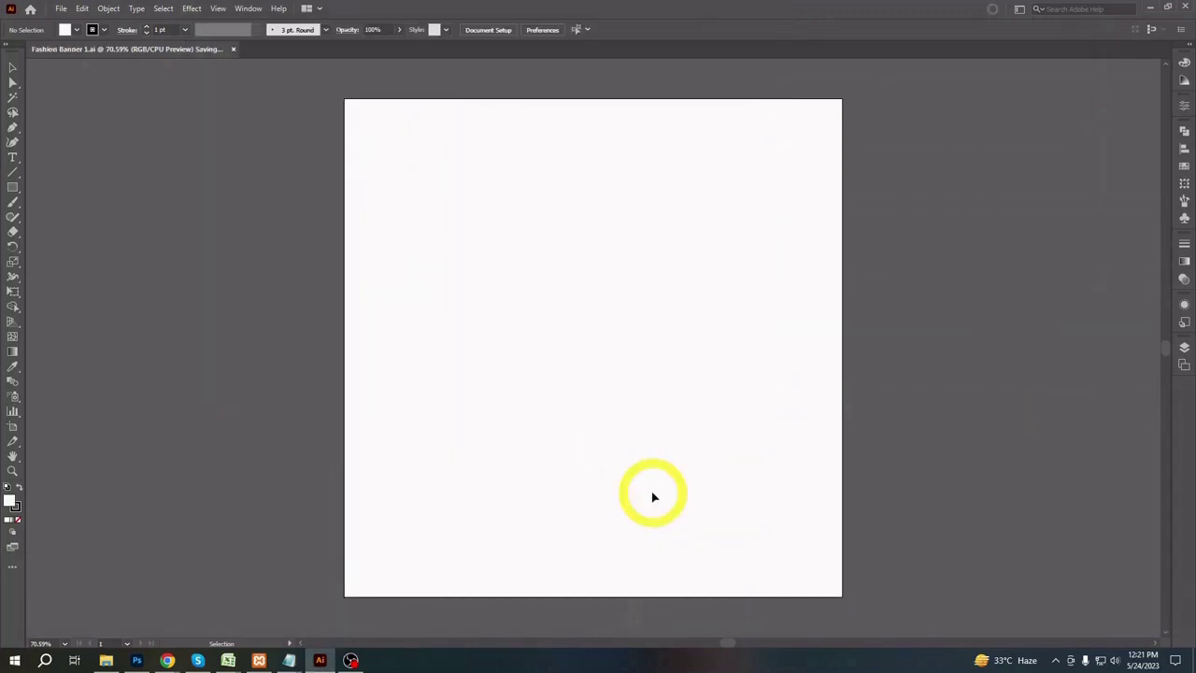
# - Draw an 800 × 800 px white rectangle with no stroke
pyautogui.click(104, 29)
pyautogui.click(15, 53)
pyautogui.click(326, 234)
pyautogui.click(572, 303)
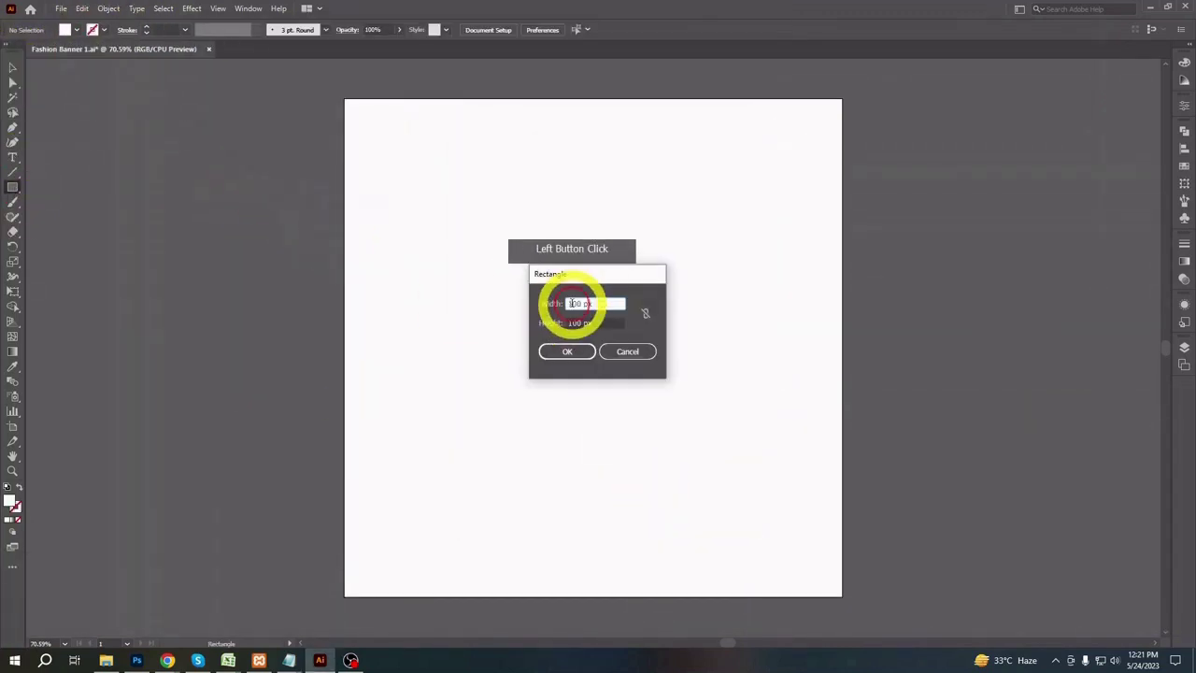
pyautogui.click(568, 350)
# - Center the white rectangle on the artboard both horizontally and vertically and lock it as the background
pyautogui.click(528, 30)
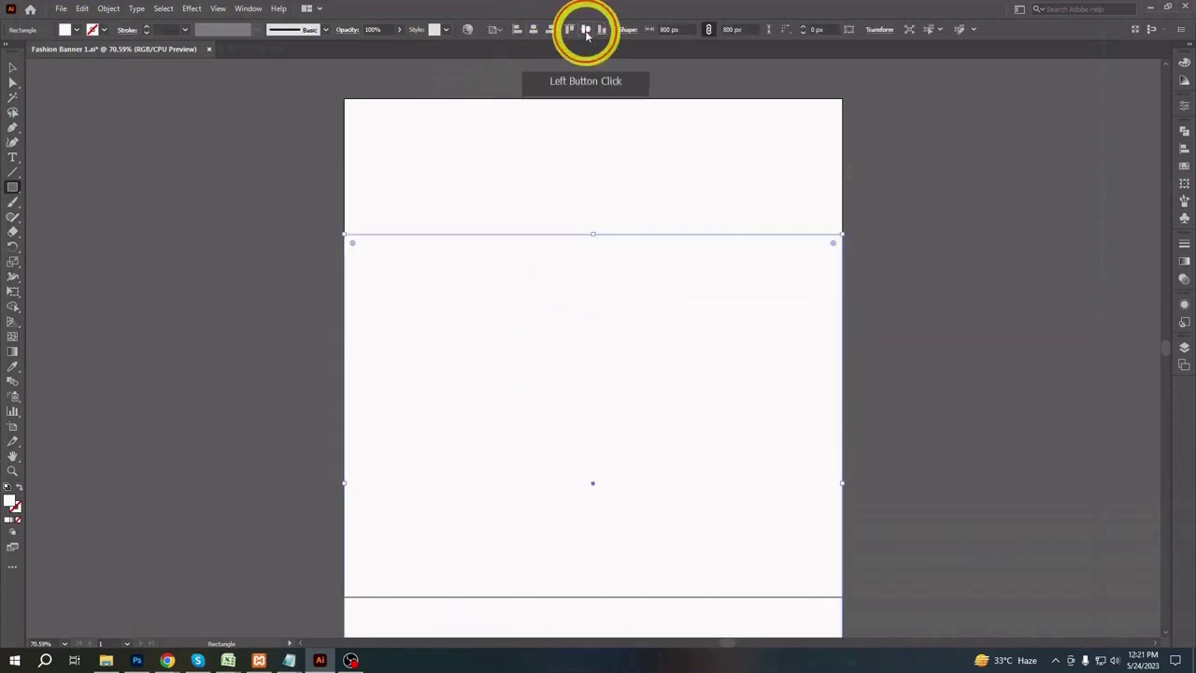
pyautogui.click(586, 29)
pyautogui.hotkey('ctrl', '2')
# - Switch to Chrome, open pexels.com and search its free photos for "girl fashion"
pyautogui.click(167, 661)
pyautogui.click(184, 33)
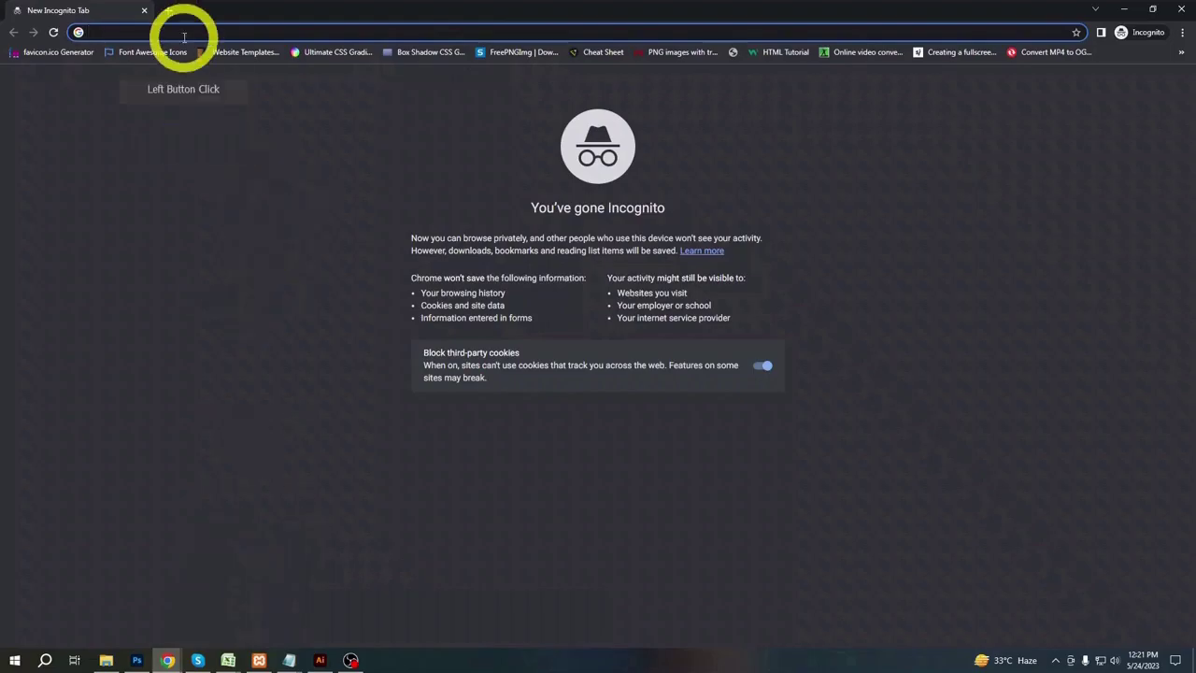
pyautogui.write('pexels.com')
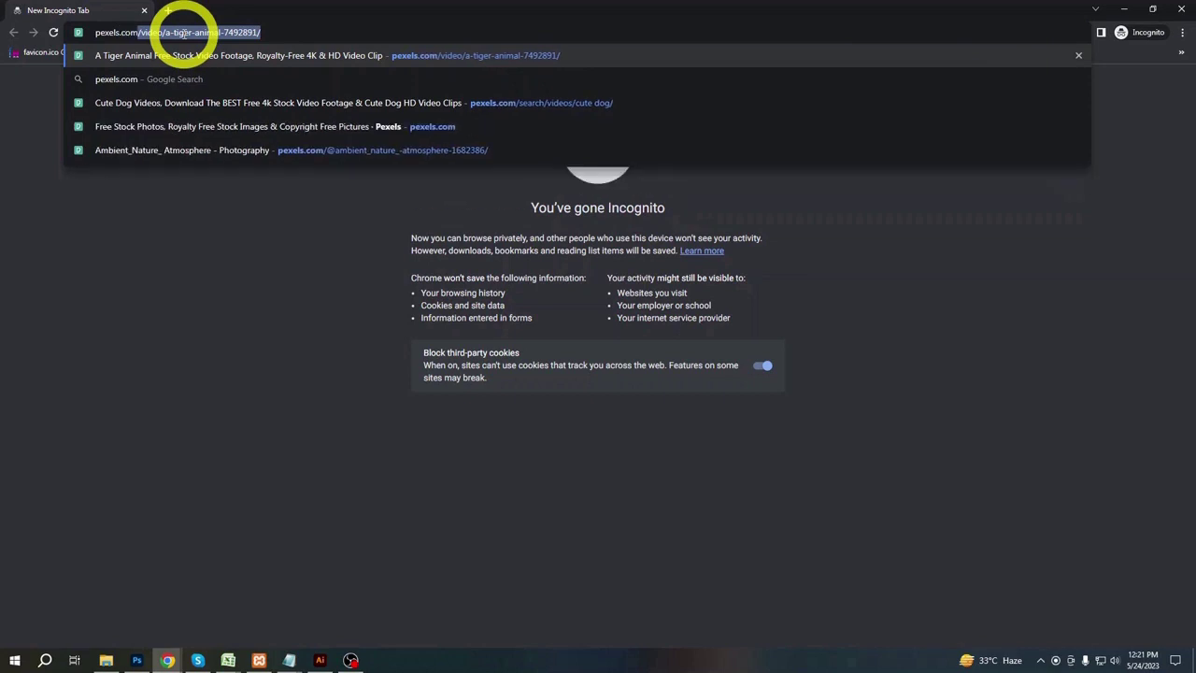
pyautogui.press('Return')
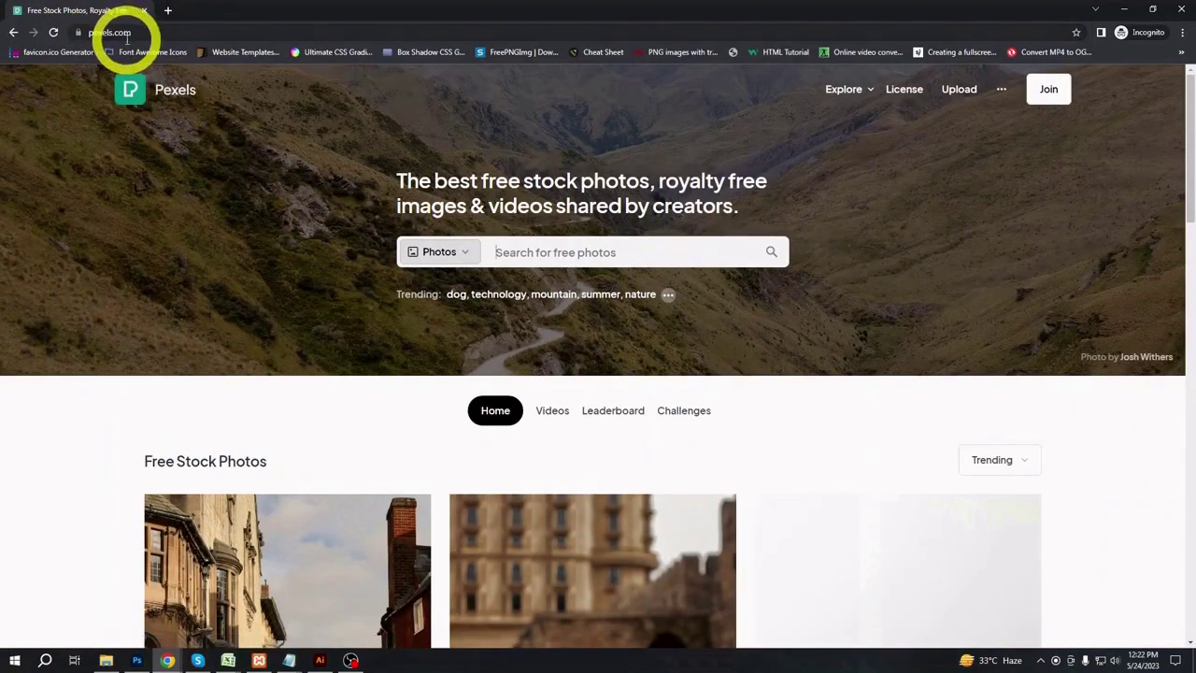
pyautogui.click(524, 245)
pyautogui.write('girl fashion')
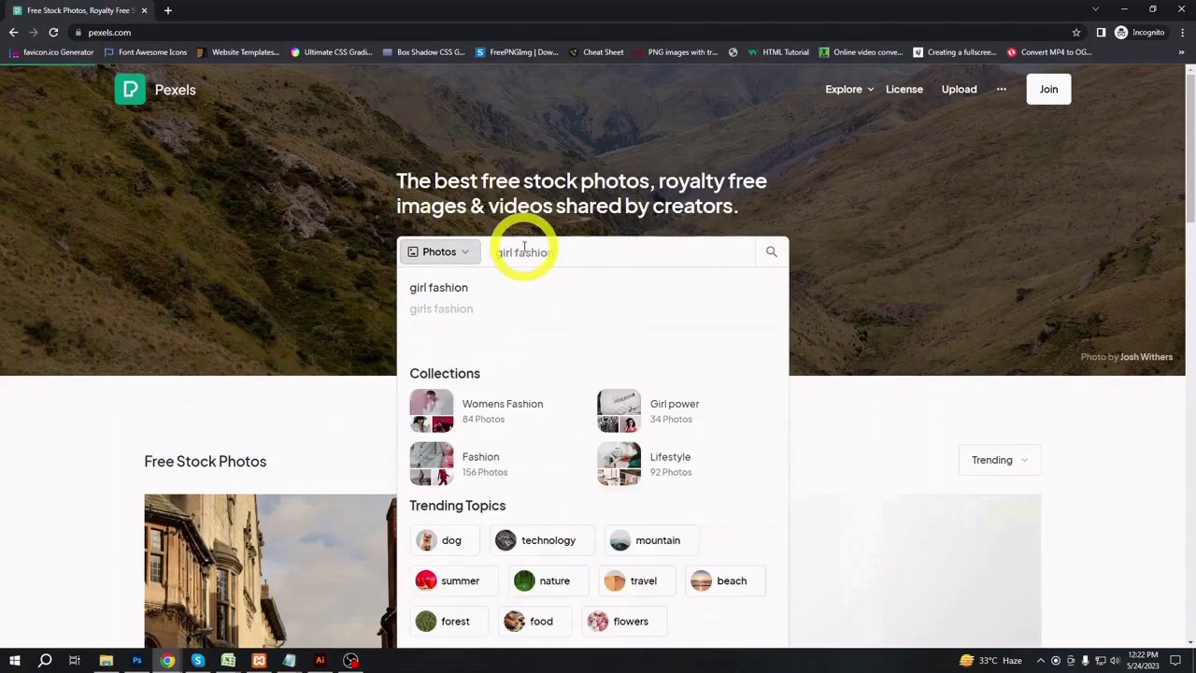
pyautogui.press('Return')
# - Find the full-length photo of the woman in a pink overcoat holding a black handbag and download it
pyautogui.scroll(-2, 356, 274)
pyautogui.scroll(1, 931, 342)
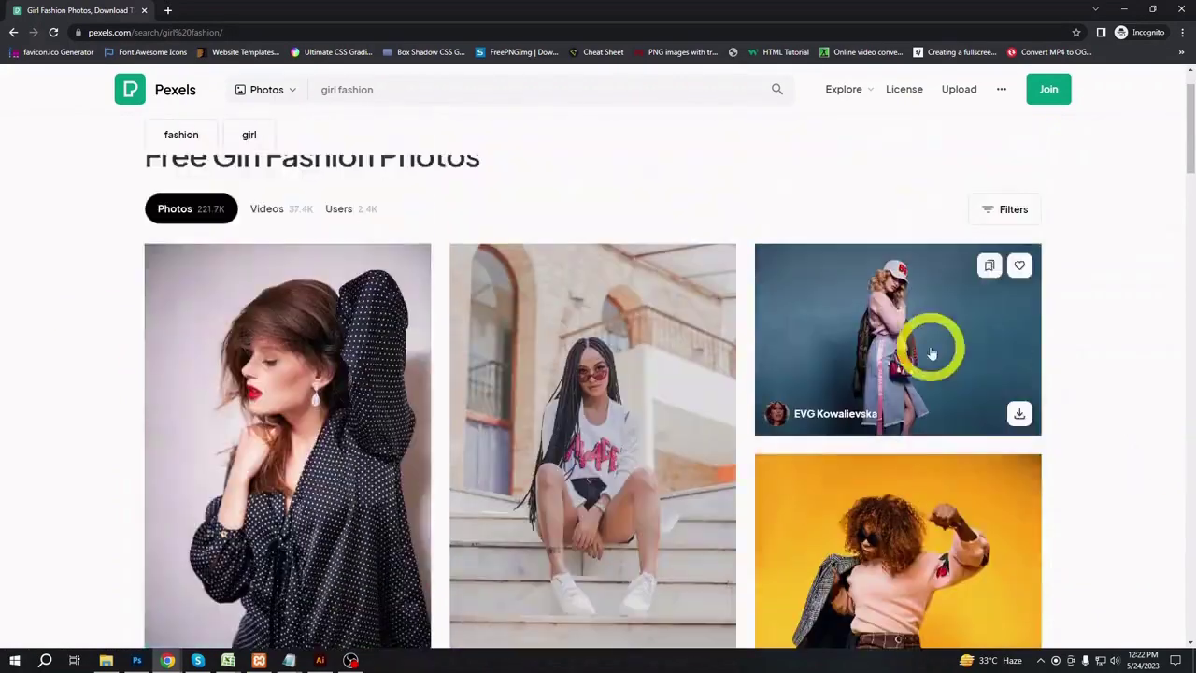
pyautogui.scroll(-15, 894, 387)
pyautogui.scroll(-12, 663, 399)
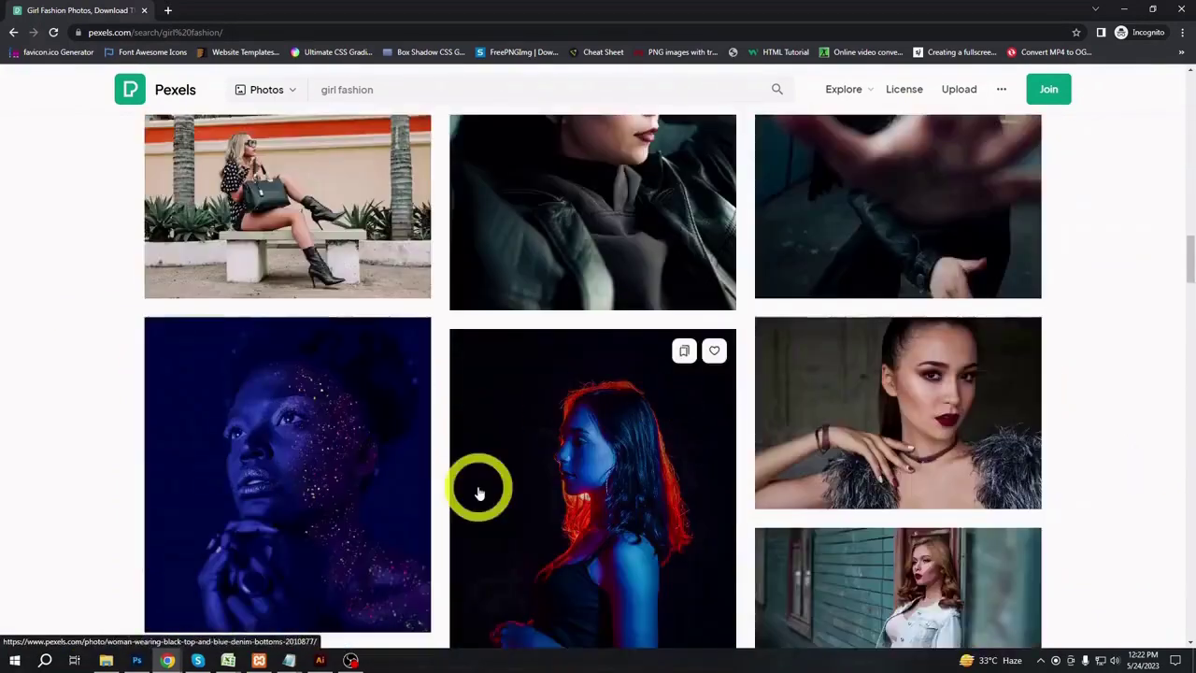
pyautogui.scroll(-15, 600, 457)
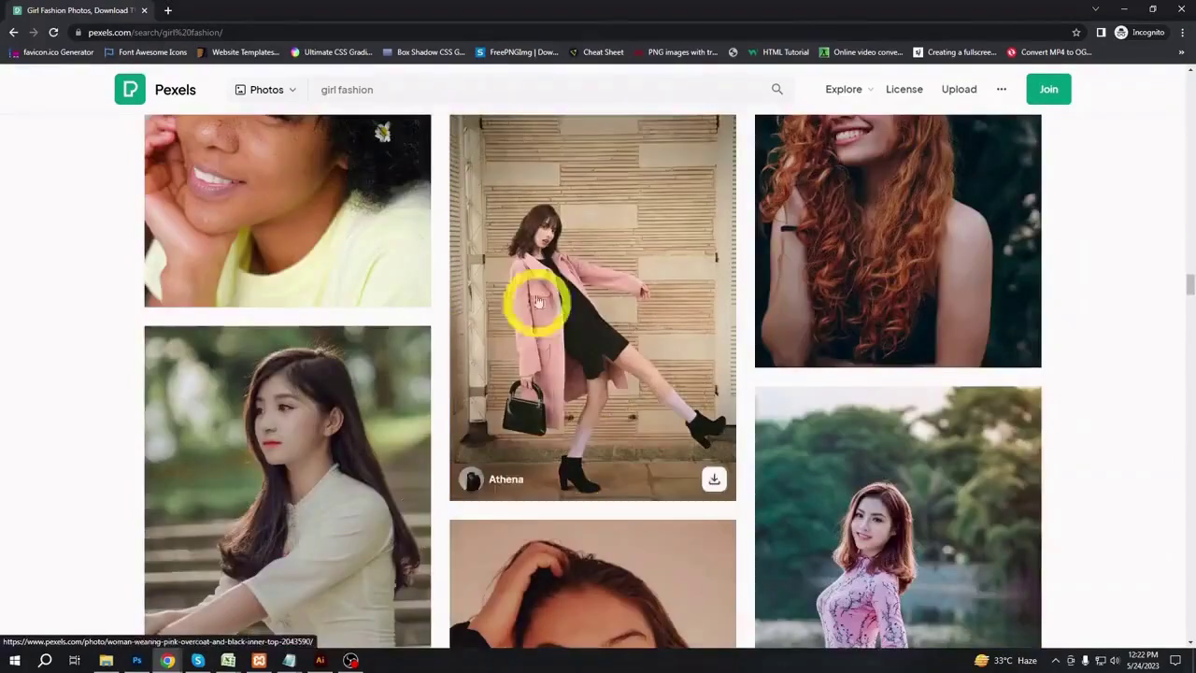
pyautogui.click(574, 342)
pyautogui.click(1038, 129)
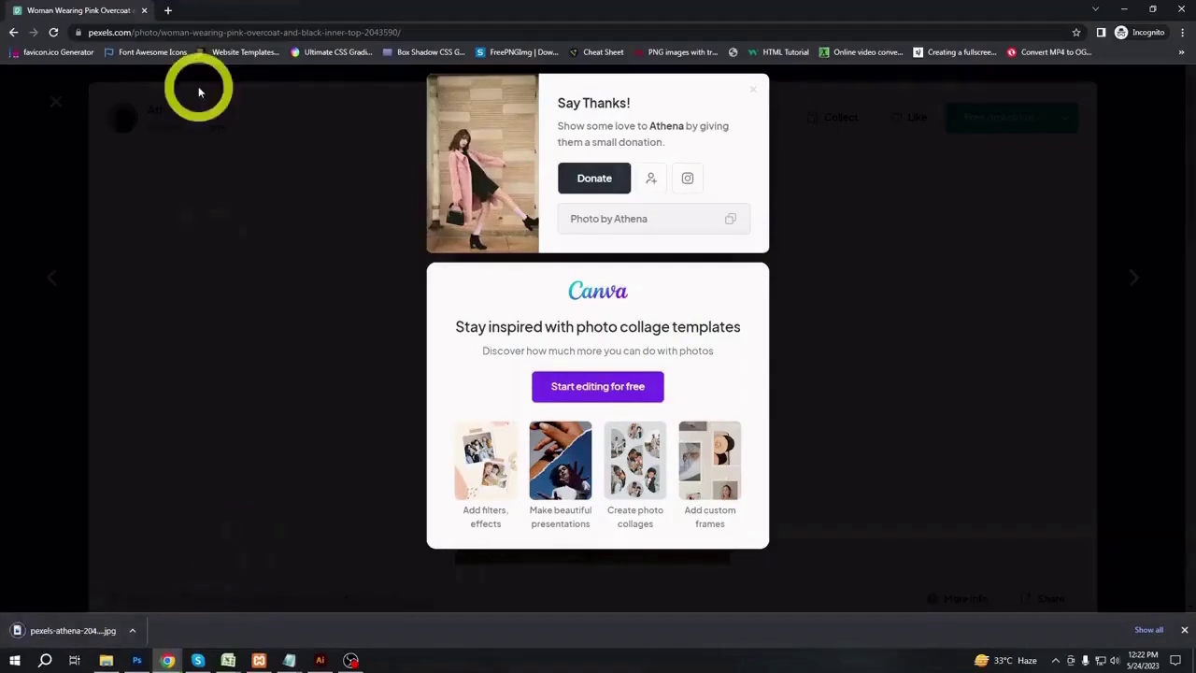
# - Bring the downloaded Pexels photo from the Downloads folder into the Illustrator banner document
pyautogui.click(106, 661)
pyautogui.click(53, 116)
pyautogui.click(146, 107)
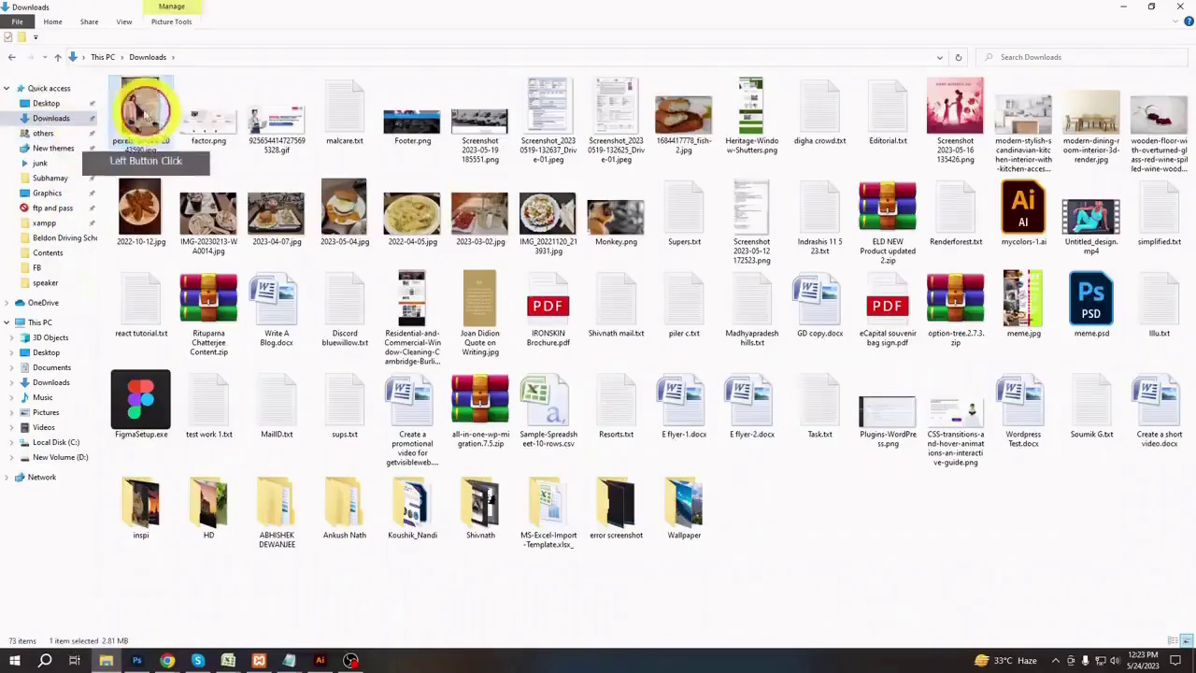
pyautogui.moveTo(147, 107); pyautogui.dragTo(541, 387)
# - Scale the photo proportionally to about 502 × 753 px, position it centrally on the artboard and embed it
pyautogui.moveTo(312, 283); pyautogui.dragTo(545, 442)
pyautogui.moveTo(280, 158); pyautogui.dragTo(341, 607)
pyautogui.moveTo(192, 124); pyautogui.dragTo(463, 529)
pyautogui.moveTo(578, 573); pyautogui.dragTo(300, 227)
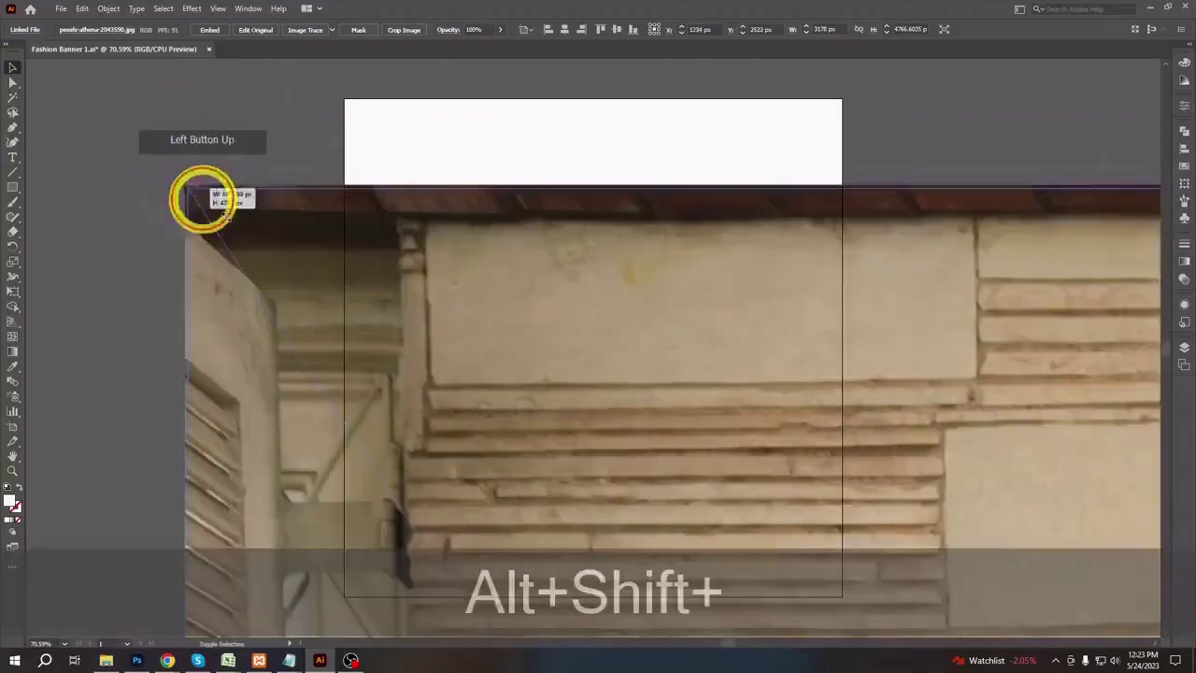
pyautogui.moveTo(185, 184); pyautogui.dragTo(372, 424)
pyautogui.moveTo(518, 438); pyautogui.dragTo(364, 138)
pyautogui.moveTo(205, 126); pyautogui.dragTo(377, 384)
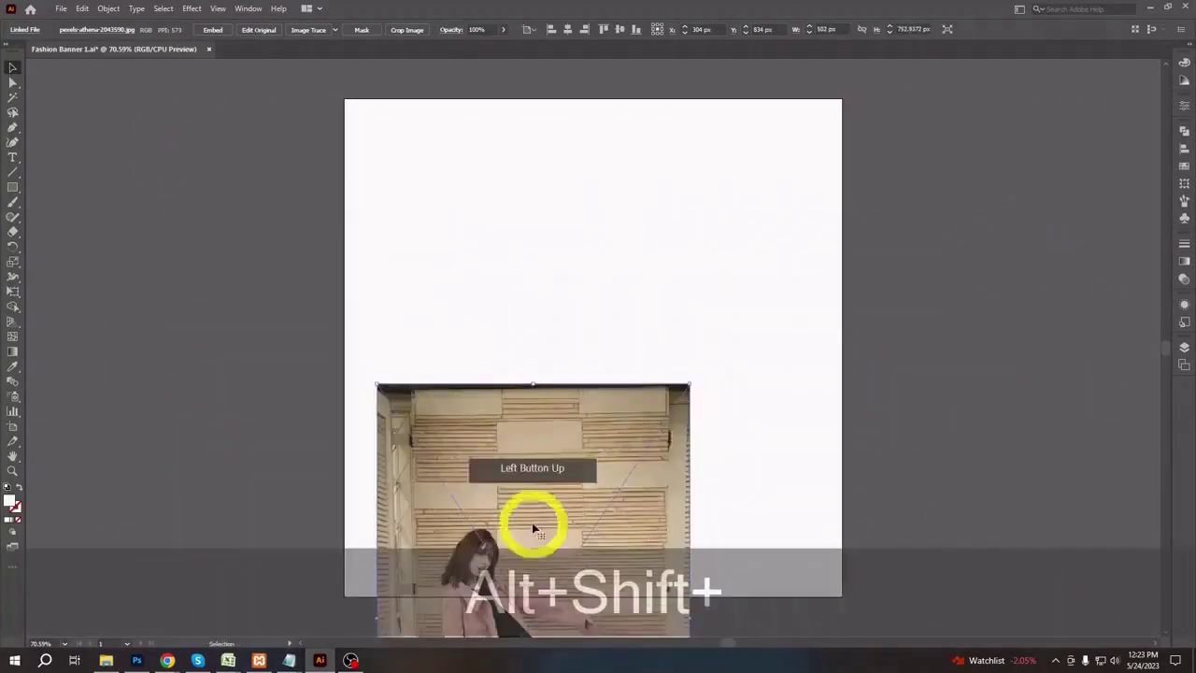
pyautogui.moveTo(533, 529); pyautogui.dragTo(589, 243)
pyautogui.moveTo(587, 233); pyautogui.dragTo(586, 256)
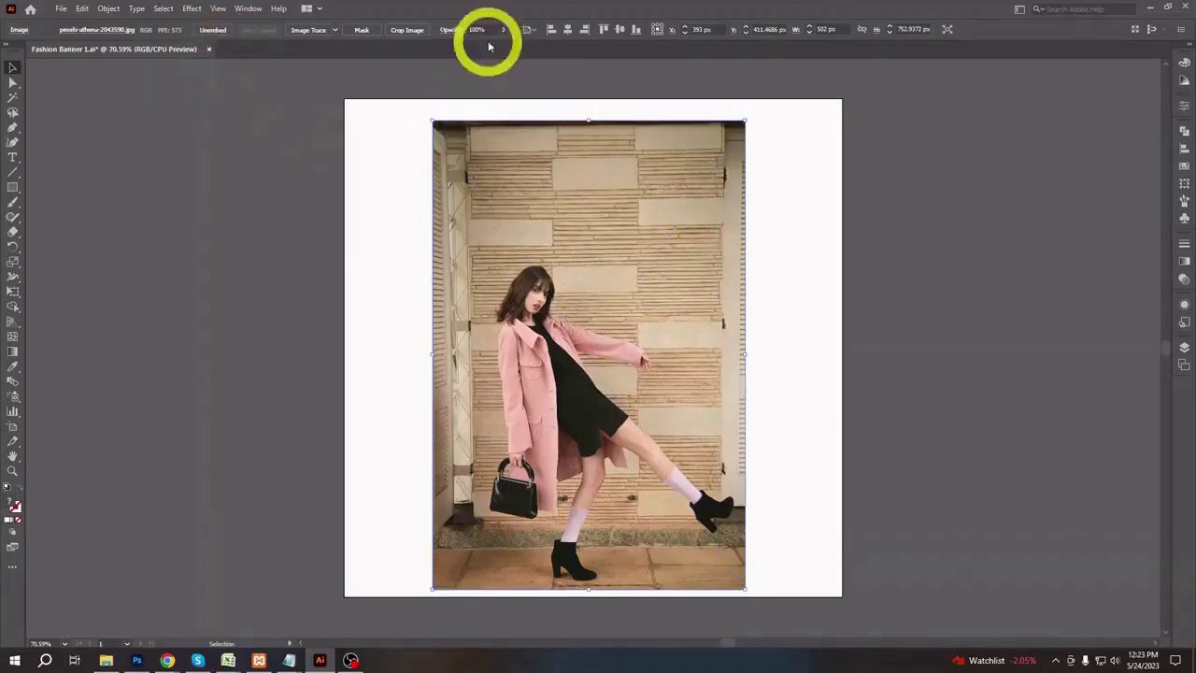
# - Lower the photo's opacity so it serves as a faded tracing reference, and lock it
pyautogui.moveTo(489, 46); pyautogui.dragTo(483, 47)
pyautogui.click(834, 423)
pyautogui.click(595, 410)
pyautogui.hotkey('ctrl', '2')
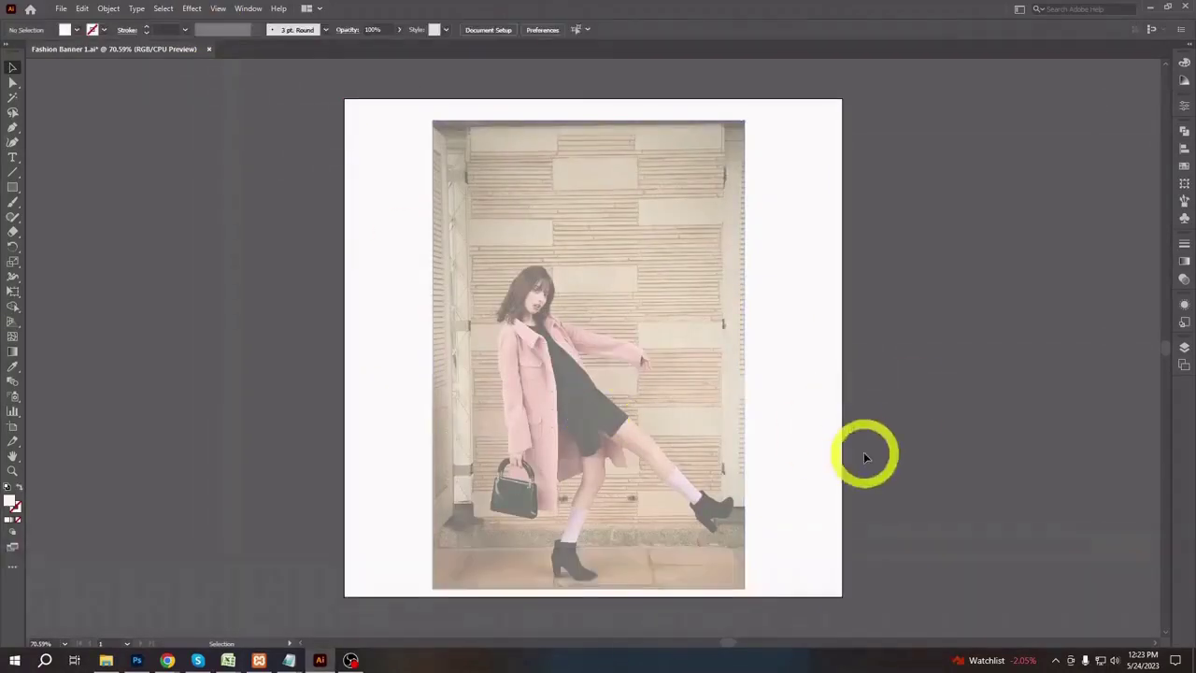
# - Choose the Pencil tool with new strokes filled, paths kept selected and editable, and paths closed when ends are within 15 pixels
pyautogui.hotkey('ctrl', '=')
pyautogui.hotkey('ctrl', '=')
pyautogui.moveTo(539, 427); pyautogui.dragTo(555, 321)
pyautogui.scroll(1, 492, 504)
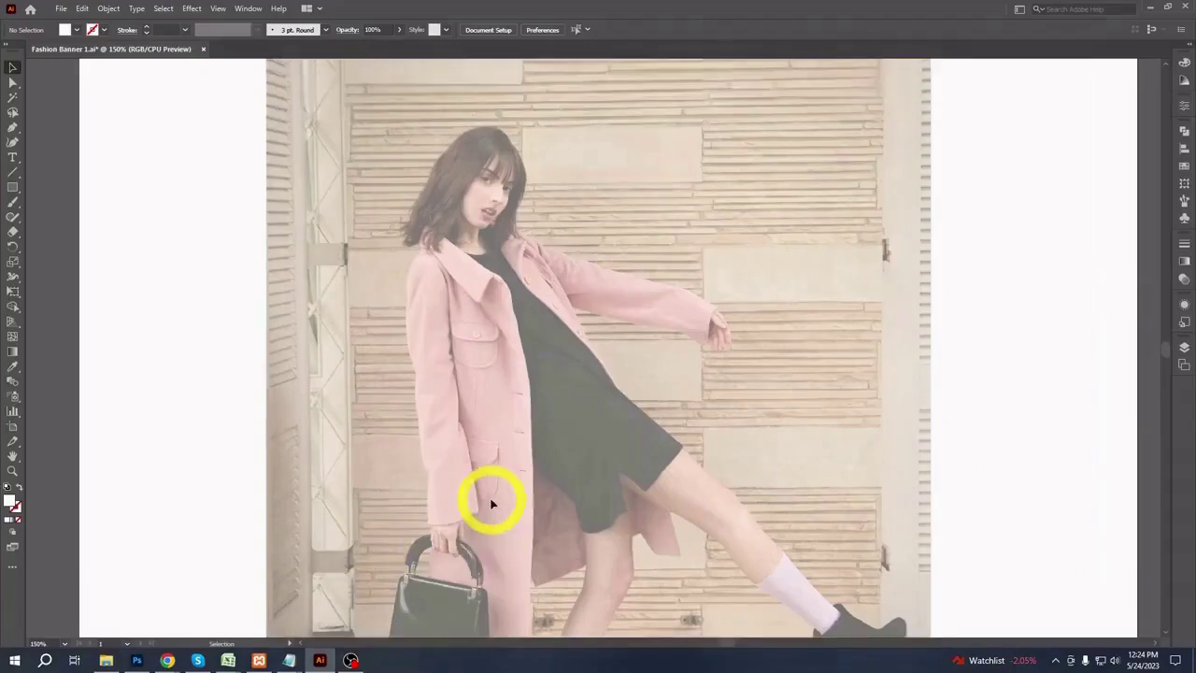
pyautogui.scroll(-2, 492, 504)
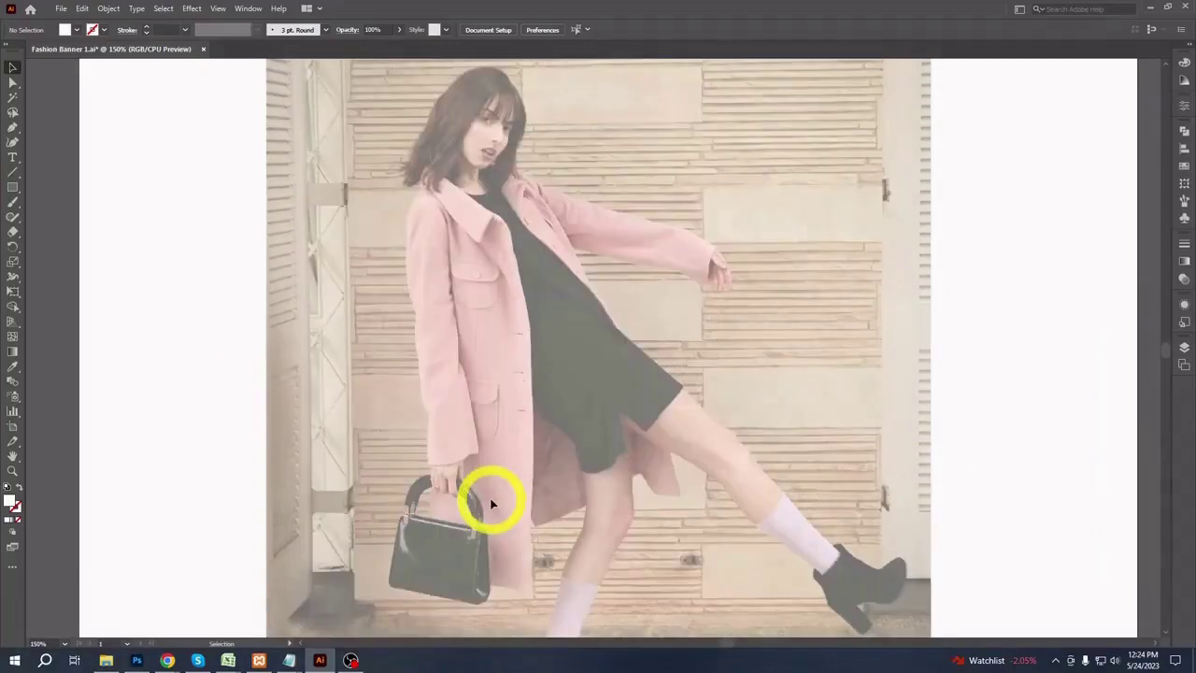
pyautogui.moveTo(15, 227); pyautogui.dragTo(103, 229)
pyautogui.doubleClick(14, 218)
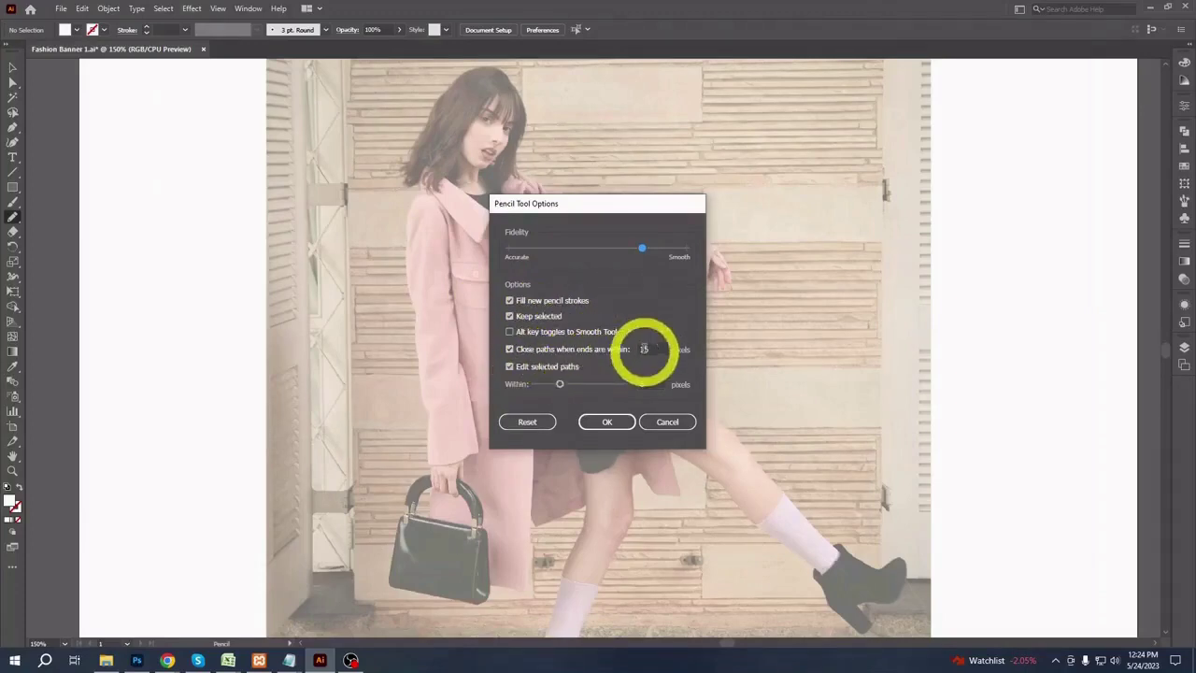
pyautogui.click(607, 421)
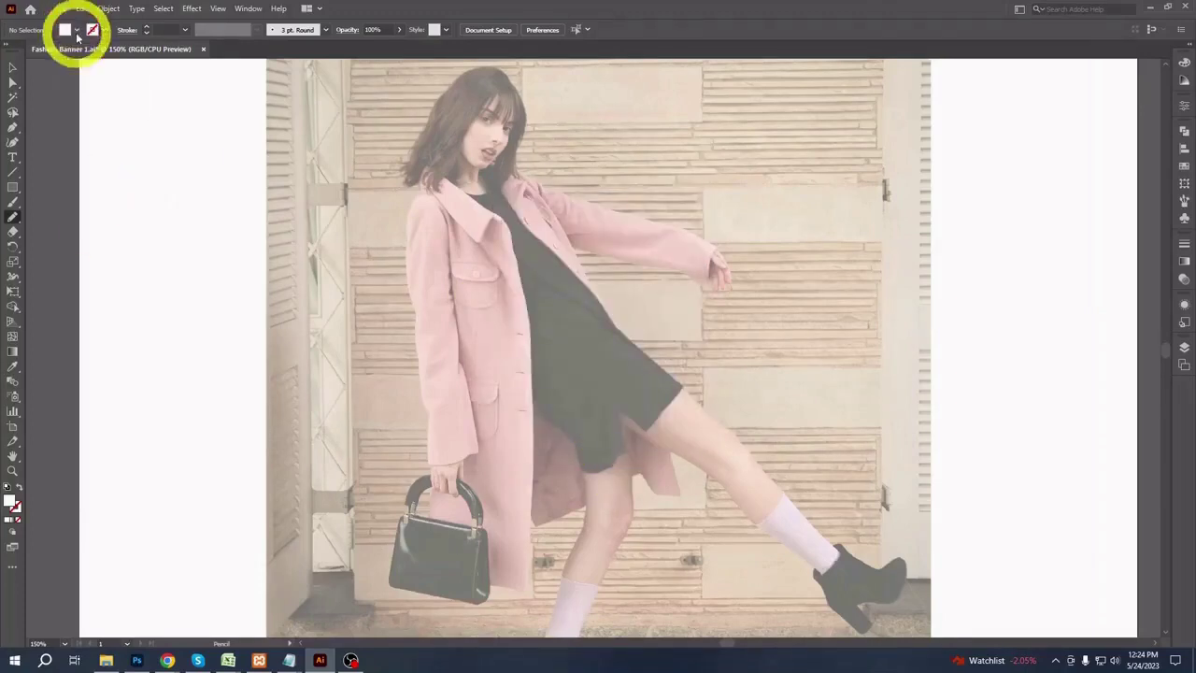
# - Set the drawing colours to no fill and a black 1 pt stroke
pyautogui.click(76, 30)
pyautogui.click(34, 51)
pyautogui.click(285, 21)
pyautogui.click(77, 30)
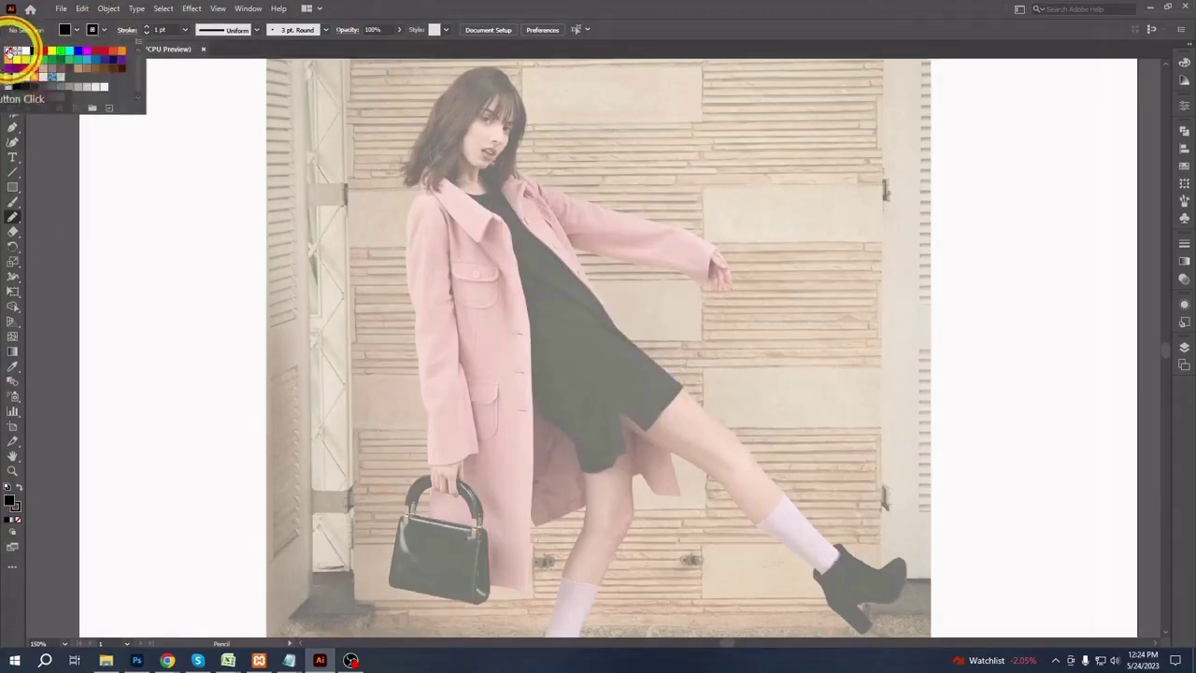
pyautogui.click(8, 50)
pyautogui.click(483, 20)
# - Trace the woman's hair with its jagged fringe and tips as a closed outline about 98 × 98 px, and deselect it
pyautogui.hotkey('ctrl', '=')
pyautogui.hotkey('ctrl', '=')
pyautogui.hotkey('ctrl', '=')
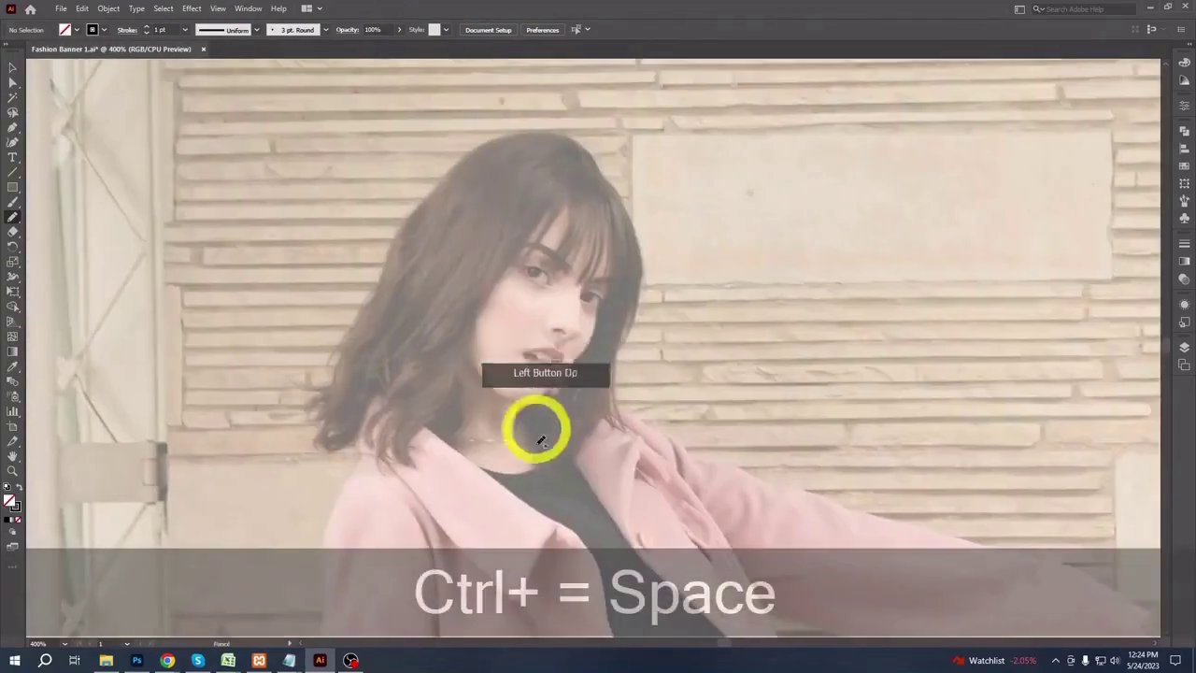
pyautogui.moveTo(568, 214)
pyautogui.mouseDown()
pyautogui.moveTo(533, 255)
pyautogui.moveTo(537, 222)
pyautogui.moveTo(416, 426)
pyautogui.moveTo(389, 422)
pyautogui.moveTo(317, 459)
pyautogui.moveTo(298, 393)
pyautogui.moveTo(436, 179)
pyautogui.moveTo(558, 133)
pyautogui.moveTo(623, 204)
pyautogui.moveTo(642, 271)
pyautogui.moveTo(617, 371)
pyautogui.moveTo(639, 426)
pyautogui.moveTo(560, 433)
pyautogui.moveTo(601, 260)
pyautogui.moveTo(584, 269)
pyautogui.moveTo(587, 212)
pyautogui.moveTo(568, 228)
pyautogui.moveTo(569, 195)
pyautogui.mouseUp()
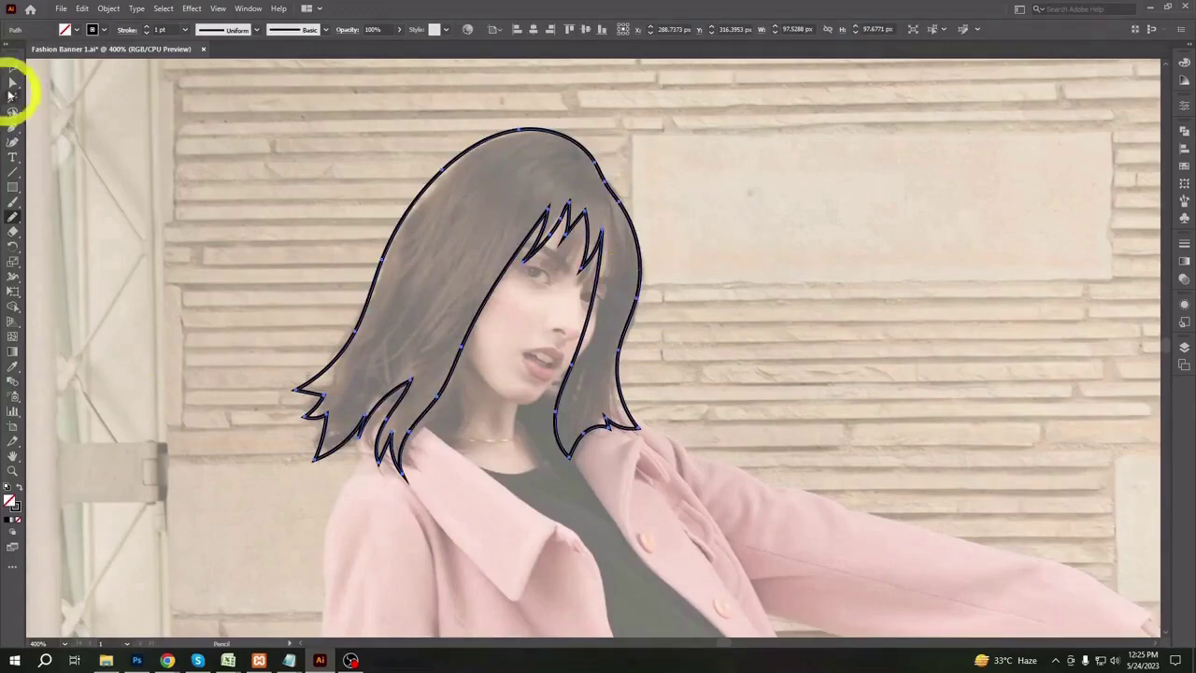
pyautogui.click(12, 68)
pyautogui.click(945, 272)
# - Trace the face as a closed oval outline about 43 × 60 px, extending under the fringe
pyautogui.moveTo(727, 547); pyautogui.dragTo(510, 476)
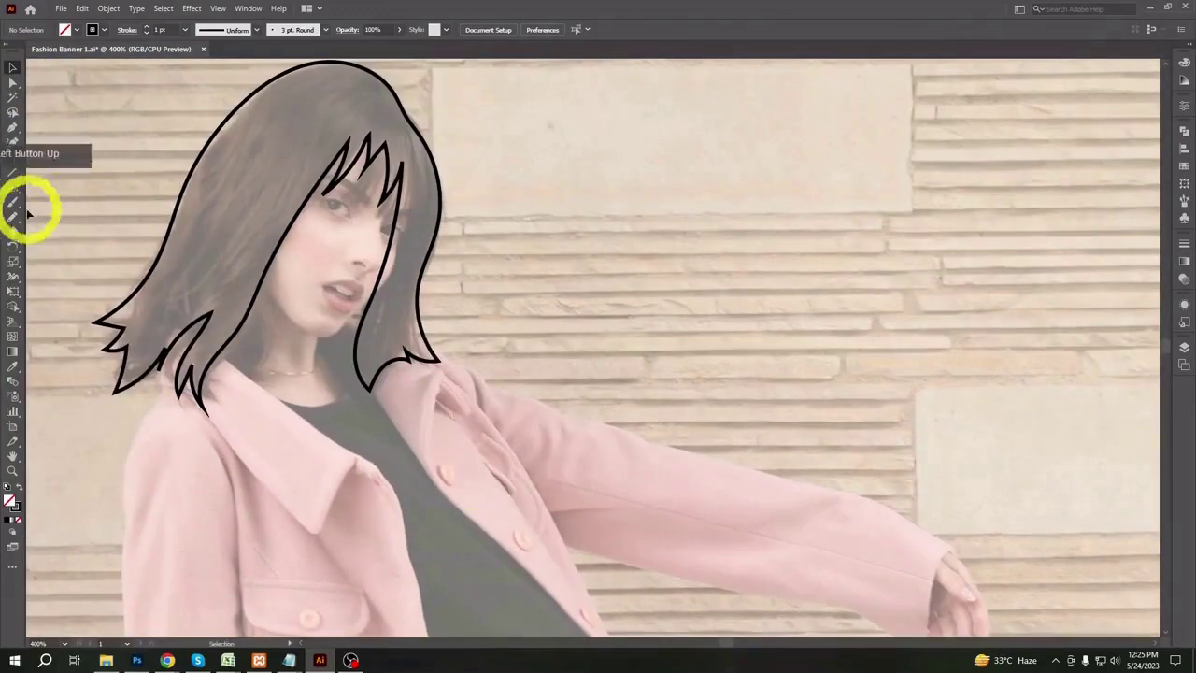
pyautogui.scroll(-2, 607, 416)
pyautogui.hotkey('ctrl', '-')
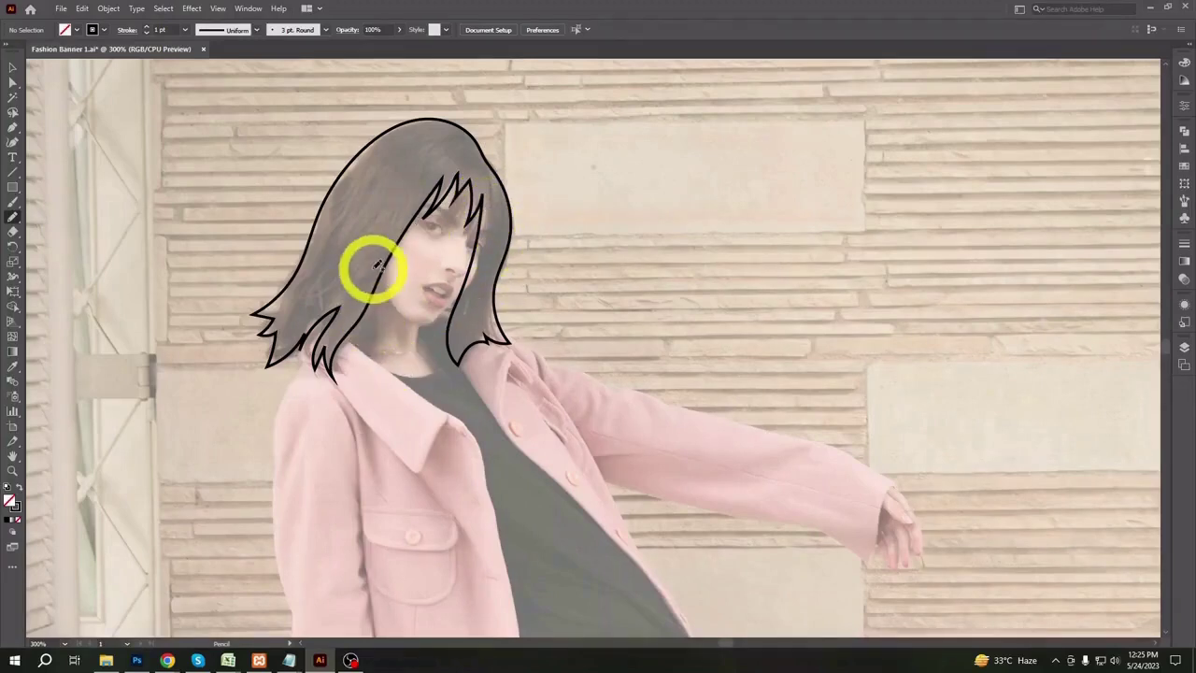
pyautogui.moveTo(393, 300)
pyautogui.mouseDown()
pyautogui.moveTo(443, 306)
pyautogui.moveTo(486, 234)
pyautogui.moveTo(462, 166)
pyautogui.moveTo(371, 267)
pyautogui.moveTo(397, 308)
pyautogui.mouseUp()
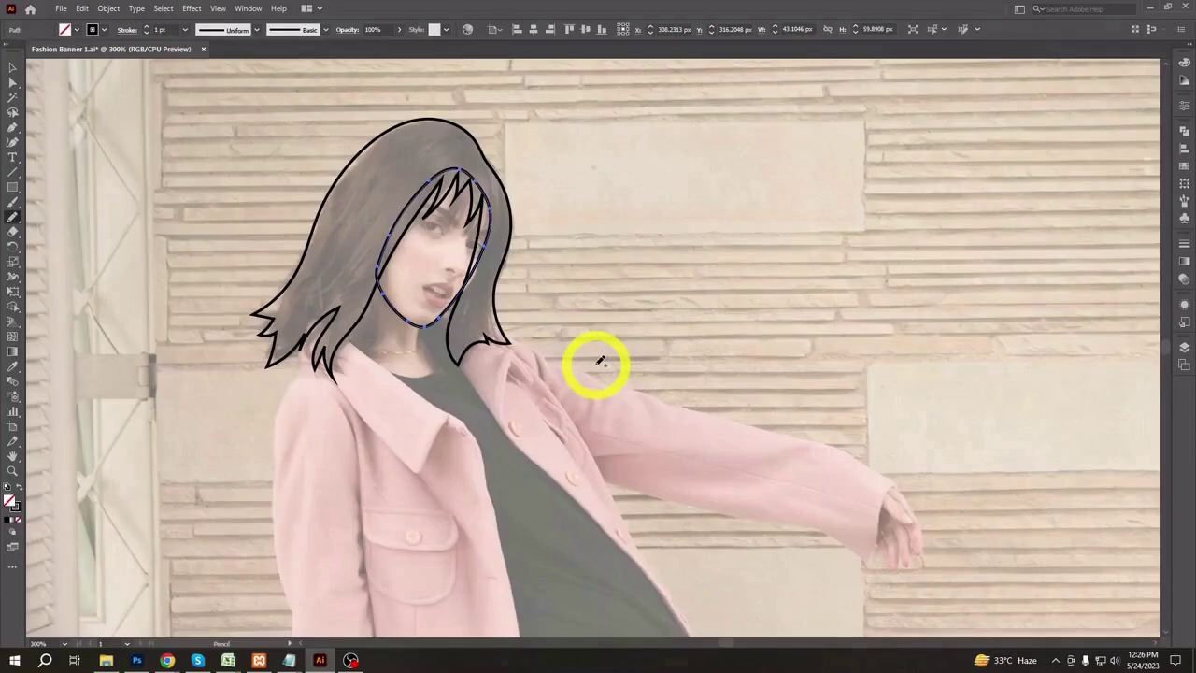
# - Redraw the chin and jaw section of the face outline to follow the photo more closely
pyautogui.hotkey('ctrl', '=')
pyautogui.hotkey('ctrl', '=')
pyautogui.hotkey('ctrl', '=')
pyautogui.moveTo(523, 400); pyautogui.dragTo(669, 392)
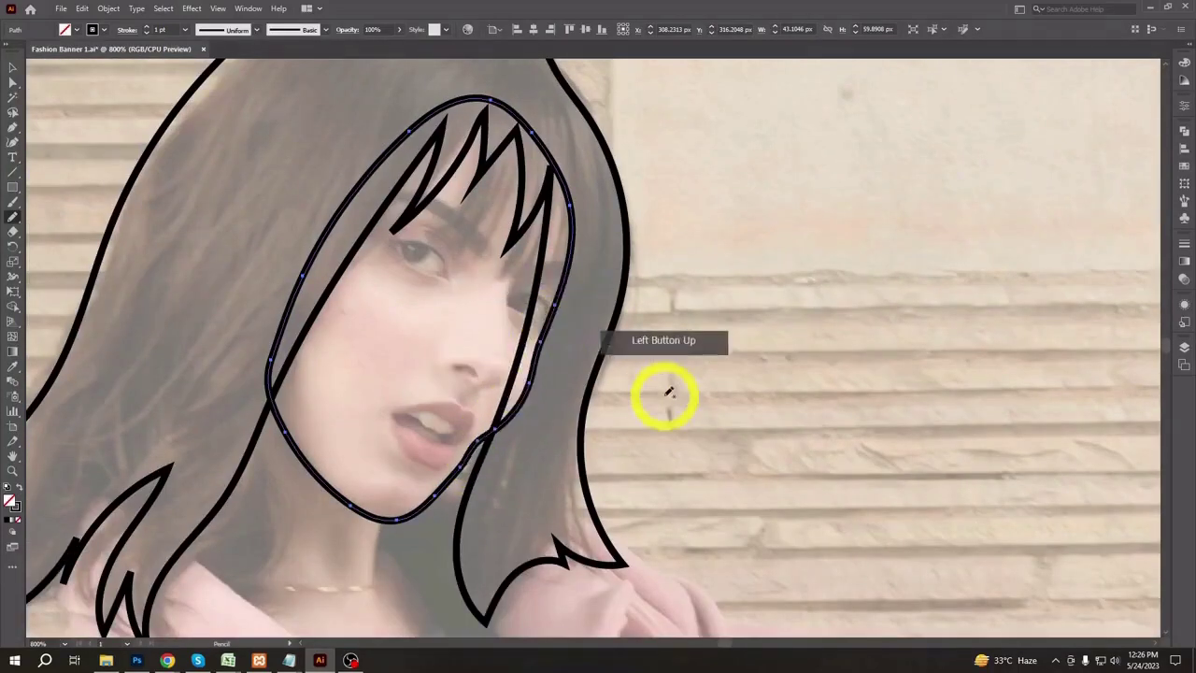
pyautogui.moveTo(360, 514); pyautogui.dragTo(500, 425)
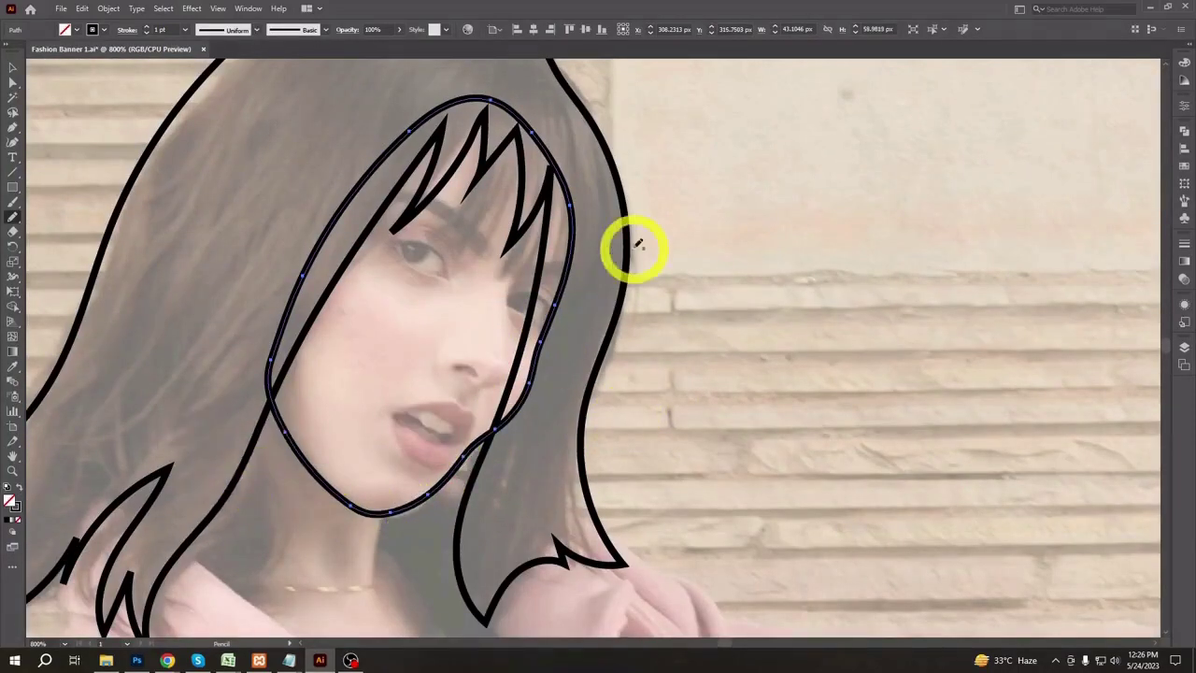
# - Trace the outstretched coat sleeve from shoulder to cuff as a closed outline about 147 × 86 px
pyautogui.moveTo(677, 474); pyautogui.dragTo(711, 246)
pyautogui.hotkey('ctrl', '-')
pyautogui.hotkey('ctrl', '-')
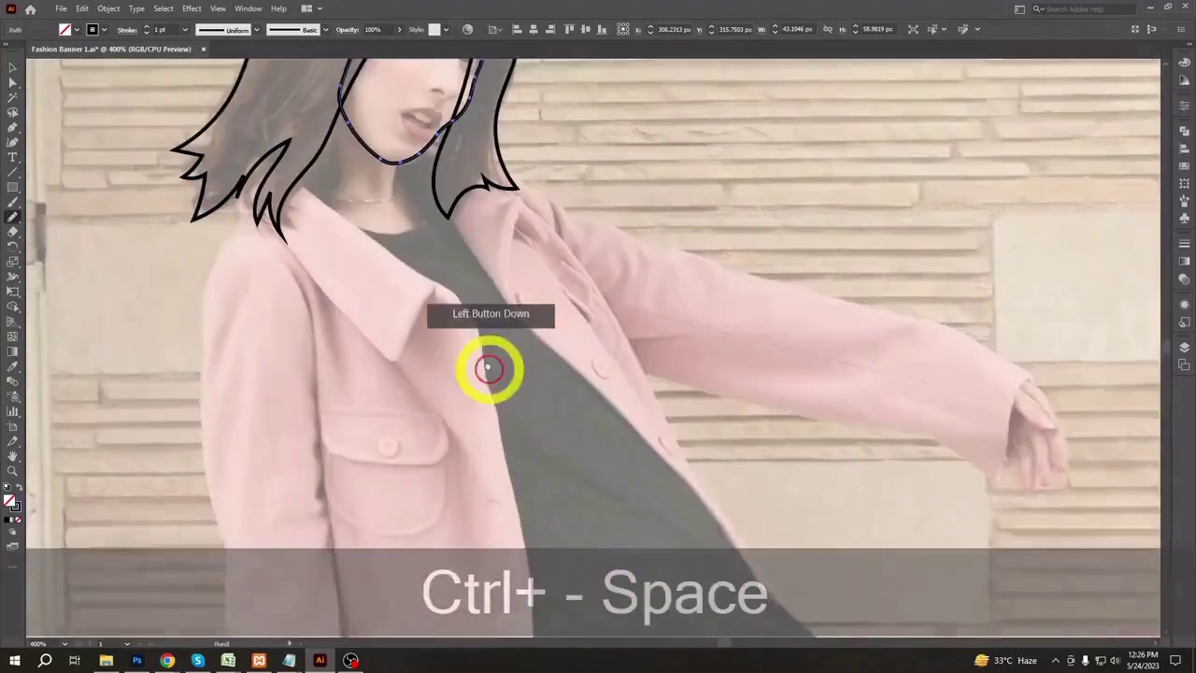
pyautogui.hotkey('ctrl', '-')
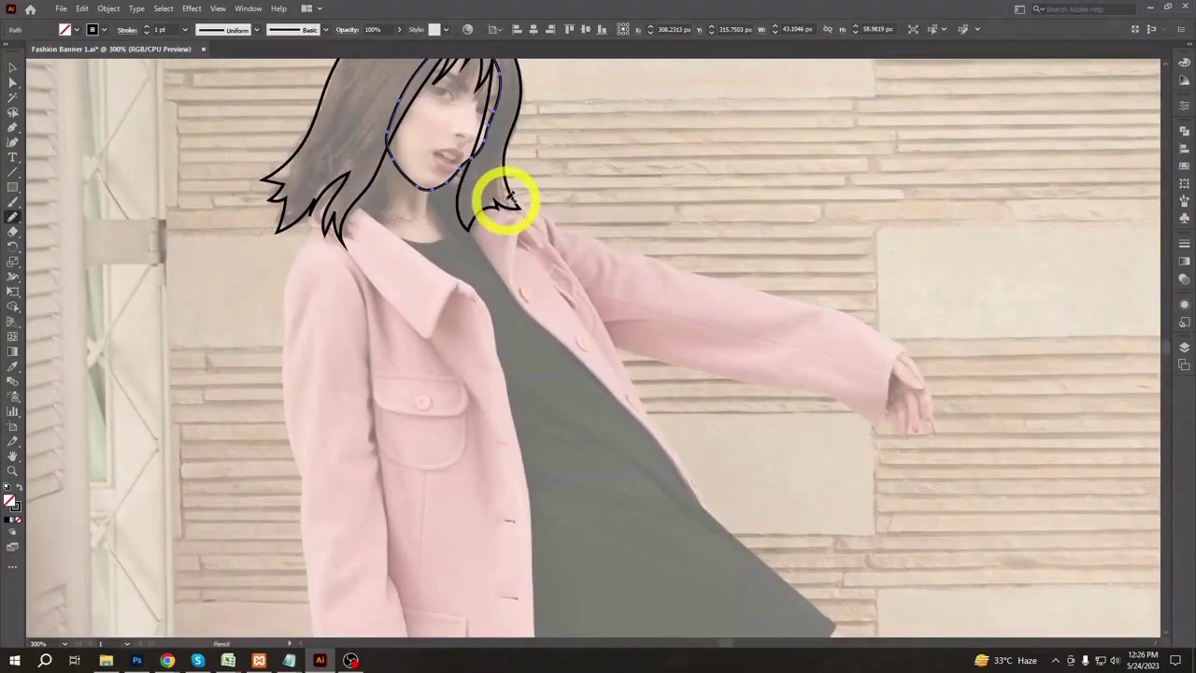
pyautogui.moveTo(516, 200)
pyautogui.mouseDown()
pyautogui.moveTo(901, 346)
pyautogui.moveTo(853, 403)
pyautogui.moveTo(645, 350)
pyautogui.moveTo(576, 289)
pyautogui.moveTo(508, 208)
pyautogui.moveTo(516, 202)
pyautogui.mouseUp()
pyautogui.moveTo(515, 464)
pyautogui.mouseDown()
pyautogui.moveTo(529, 382)
pyautogui.moveTo(518, 440)
pyautogui.mouseUp()
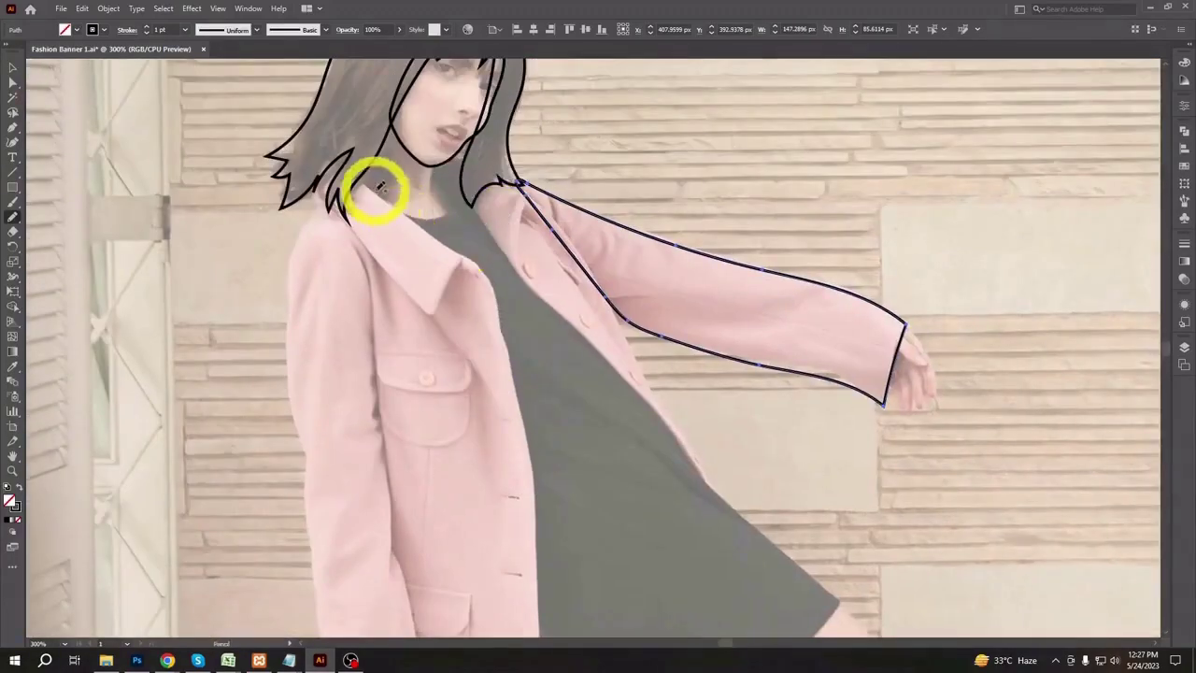
# - Trace the coat's collar and front edge beside the outstretched sleeve, and outline the hand at its cuff about 21 × 32 px
pyautogui.moveTo(471, 178)
pyautogui.mouseDown()
pyautogui.moveTo(518, 267)
pyautogui.moveTo(639, 385)
pyautogui.moveTo(724, 493)
pyautogui.moveTo(564, 222)
pyautogui.mouseUp()
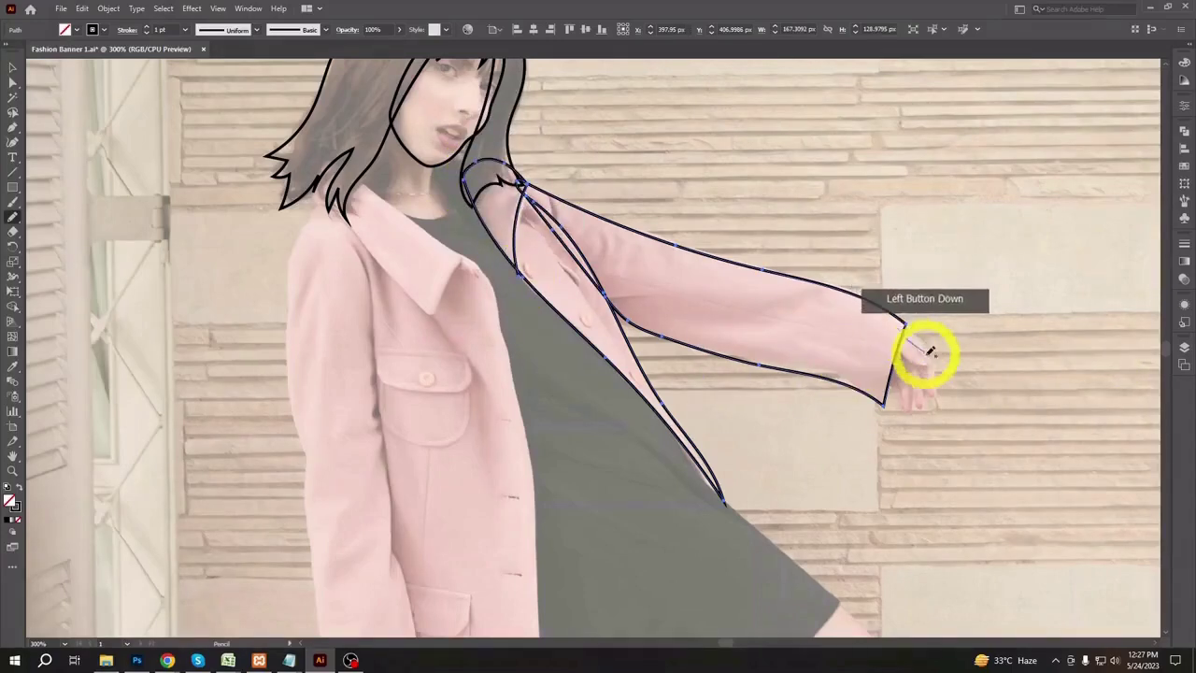
pyautogui.moveTo(930, 350)
pyautogui.mouseDown()
pyautogui.moveTo(942, 397)
pyautogui.moveTo(932, 385)
pyautogui.mouseUp()
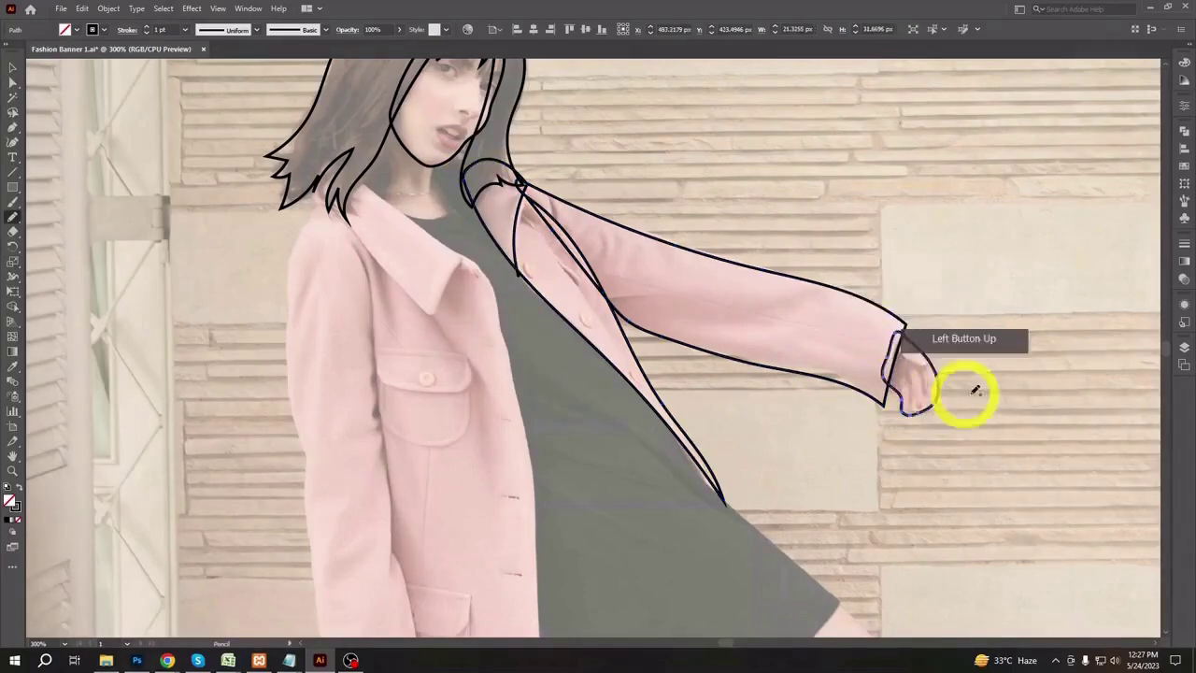
# - Trace the coat collar on the handbag-arm side as an outline about 63 × 59 px with the Pencil tool
pyautogui.moveTo(554, 392); pyautogui.dragTo(738, 401)
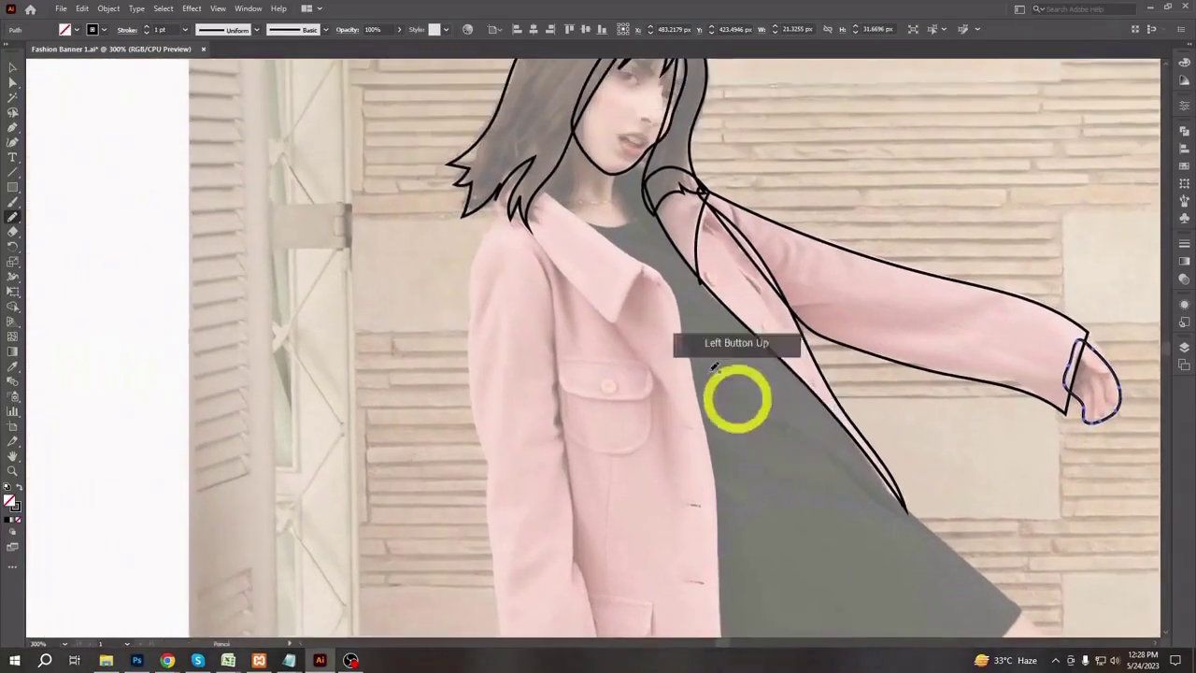
pyautogui.moveTo(592, 297)
pyautogui.mouseDown()
pyautogui.moveTo(652, 267)
pyautogui.moveTo(498, 176)
pyautogui.mouseUp()
pyautogui.moveTo(642, 454)
pyautogui.mouseDown()
pyautogui.moveTo(624, 346)
pyautogui.moveTo(647, 454)
pyautogui.mouseUp()
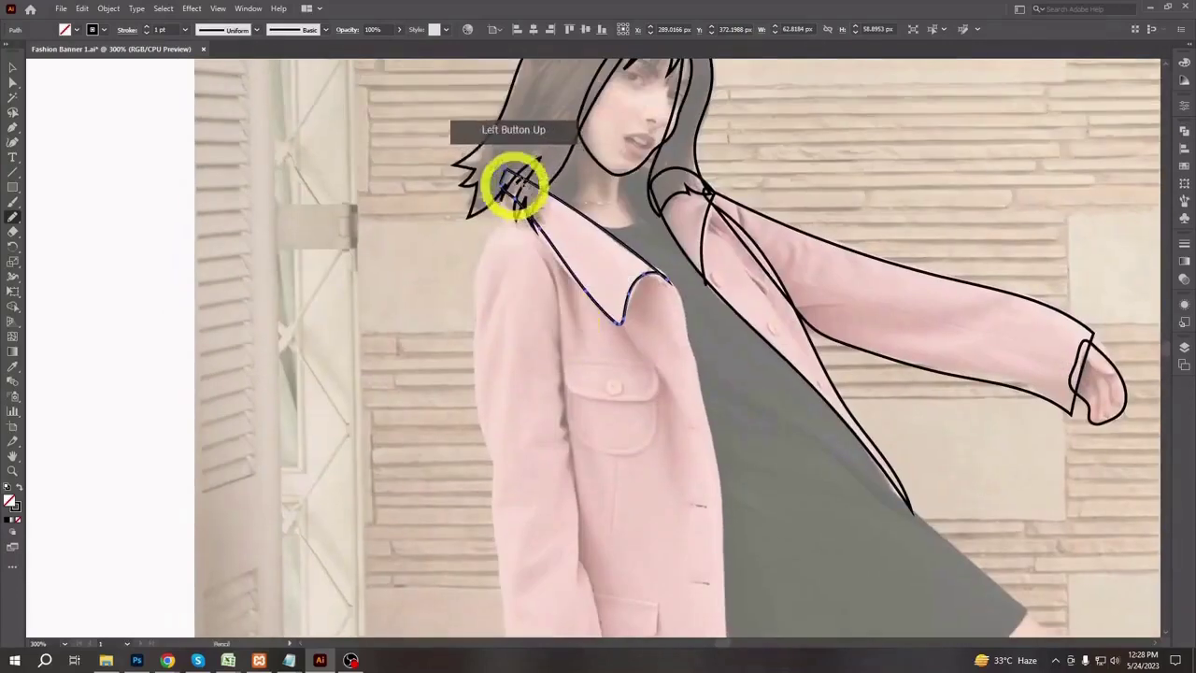
# - Trace the hanging coat sleeve from shoulder to cuff as a closed outline about 56 × 222 px
pyautogui.moveTo(508, 205)
pyautogui.mouseDown()
pyautogui.moveTo(483, 274)
pyautogui.moveTo(494, 464)
pyautogui.moveTo(503, 158)
pyautogui.mouseUp()
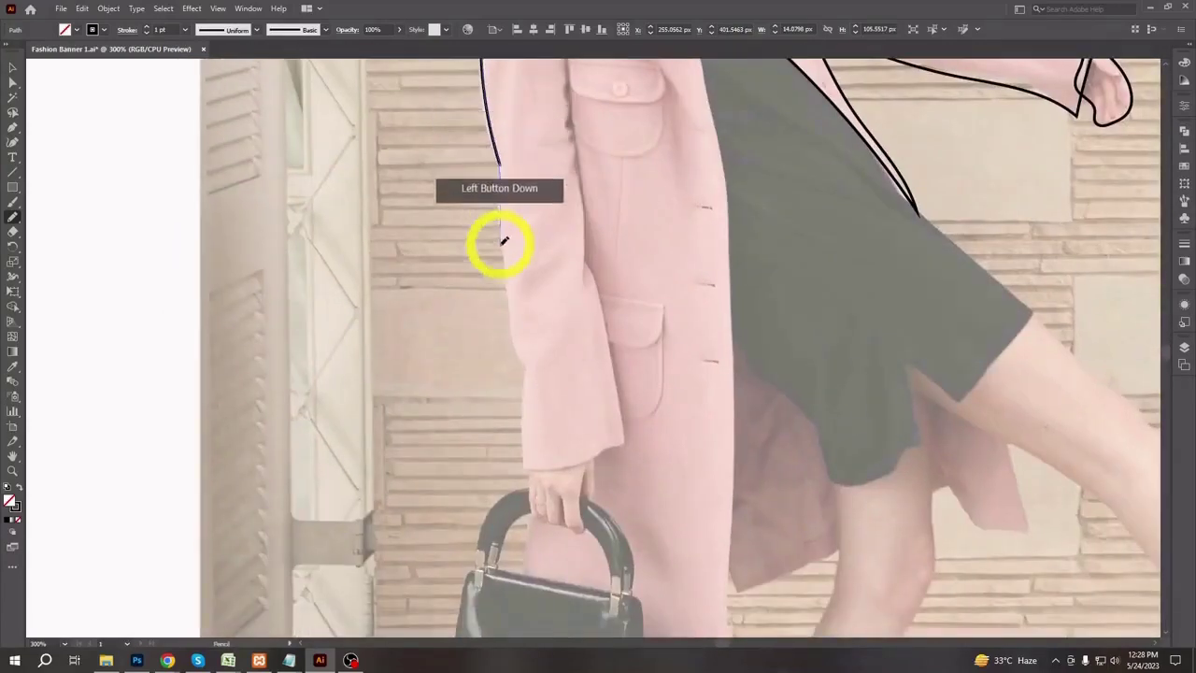
pyautogui.moveTo(503, 241)
pyautogui.mouseDown()
pyautogui.moveTo(527, 468)
pyautogui.moveTo(615, 446)
pyautogui.moveTo(633, 425)
pyautogui.moveTo(568, 91)
pyautogui.moveTo(563, 376)
pyautogui.mouseUp()
pyautogui.moveTo(528, 221); pyautogui.dragTo(509, 189)
pyautogui.moveTo(687, 529)
pyautogui.mouseDown()
pyautogui.moveTo(606, 337)
pyautogui.moveTo(614, 381)
pyautogui.mouseUp()
pyautogui.hotkey('ctrl', '-')
pyautogui.hotkey('ctrl', '-')
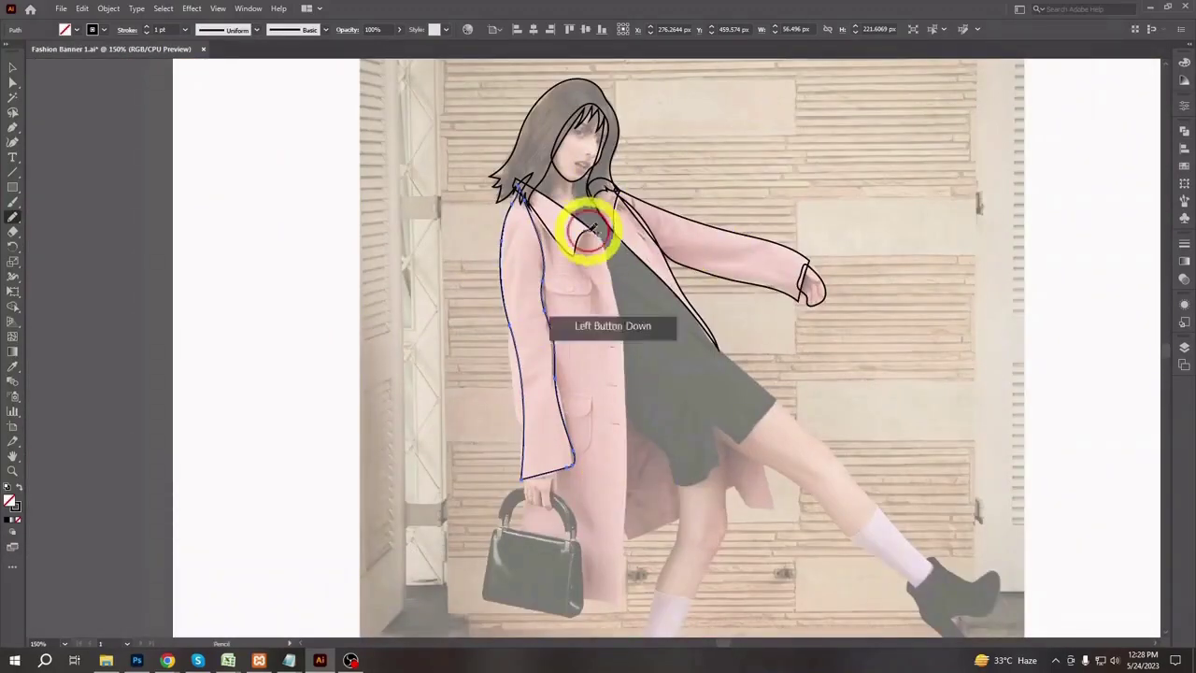
# - Trace the coat's front body panel from collar to hem as a closed outline about 91 × 309 px, passing behind the hanging sleeve
pyautogui.moveTo(588, 229)
pyautogui.mouseDown()
pyautogui.moveTo(630, 370)
pyautogui.moveTo(625, 604)
pyautogui.moveTo(587, 596)
pyautogui.moveTo(533, 546)
pyautogui.moveTo(515, 383)
pyautogui.moveTo(520, 290)
pyautogui.moveTo(540, 226)
pyautogui.moveTo(529, 198)
pyautogui.moveTo(579, 224)
pyautogui.mouseUp()
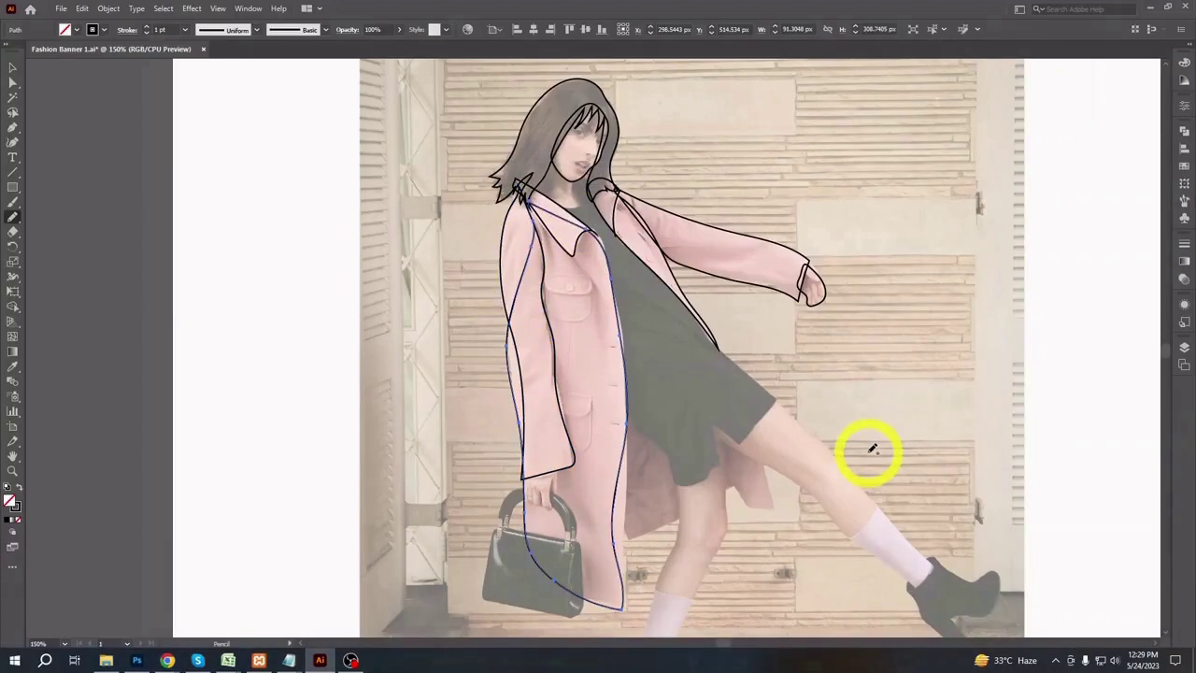
pyautogui.moveTo(626, 500); pyautogui.dragTo(619, 459)
pyautogui.hotkey('ctrl', 'z')
# - Redraw the front panel's top edge beneath the collar and reposition its anchor points along the shoulder within the sleeve
pyautogui.hotkey('ctrl', '=')
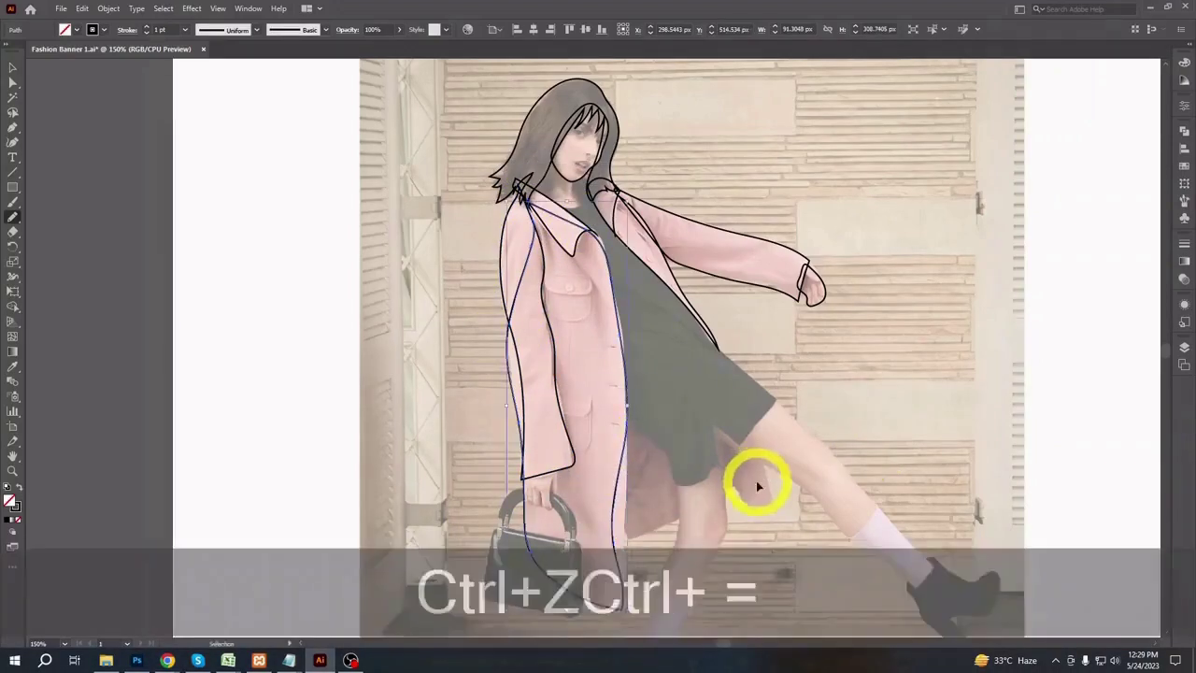
pyautogui.press('space')
pyautogui.moveTo(760, 480); pyautogui.dragTo(654, 139)
pyautogui.moveTo(666, 227); pyautogui.dragTo(660, 480)
pyautogui.press('space')
pyautogui.moveTo(661, 378); pyautogui.dragTo(654, 603)
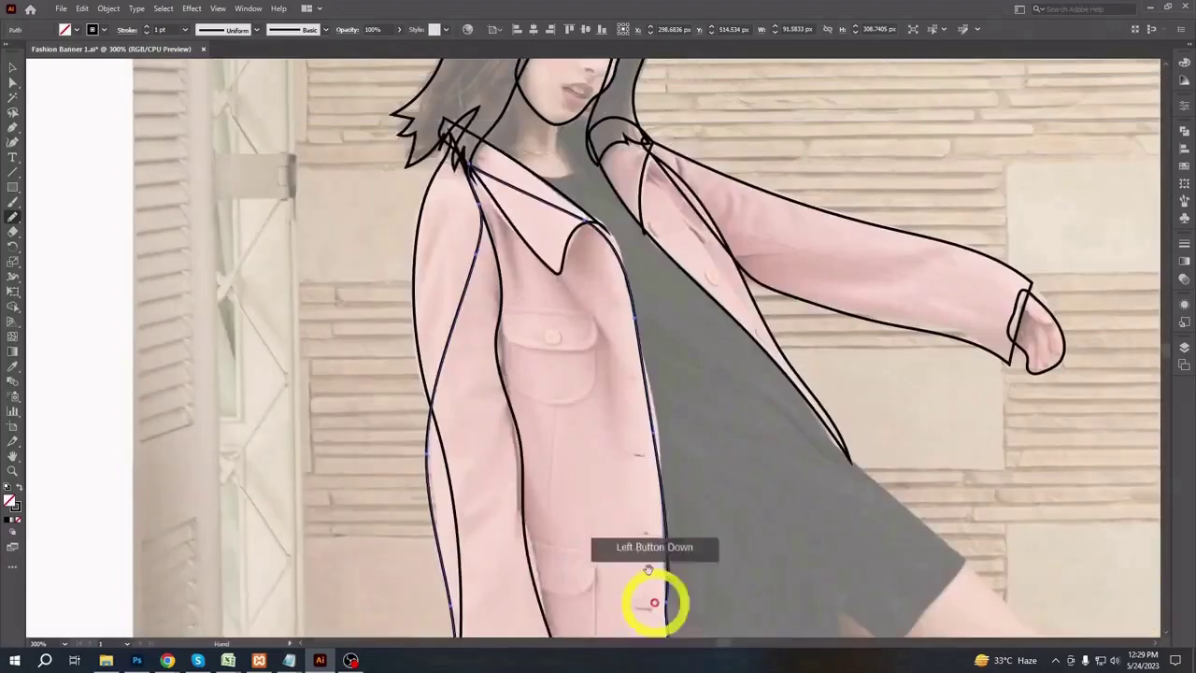
pyautogui.moveTo(594, 220); pyautogui.dragTo(474, 165)
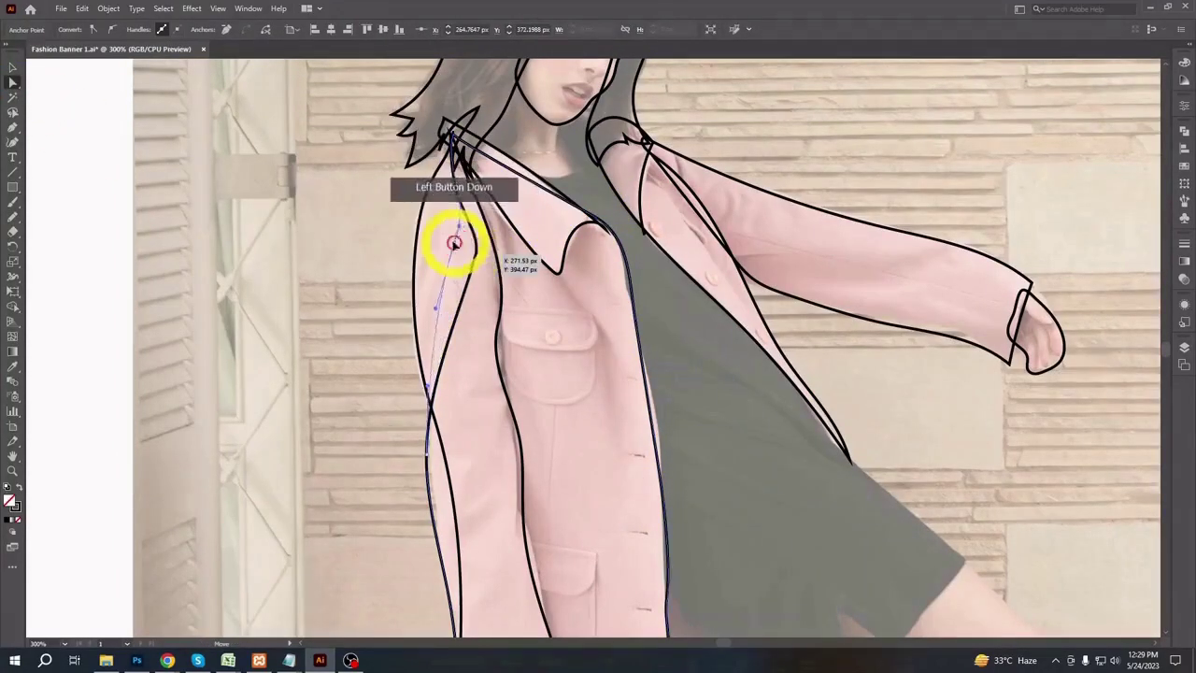
pyautogui.moveTo(454, 242); pyautogui.dragTo(464, 213)
# - Trace the dress from neckline to hem as a closed outline about 186 × 235 px, extending under the coat
pyautogui.press('space')
pyautogui.moveTo(752, 476); pyautogui.dragTo(575, 226)
pyautogui.hotkey('ctrl', '-')
pyautogui.hotkey('ctrl', '-')
pyautogui.moveTo(609, 325); pyautogui.dragTo(638, 374)
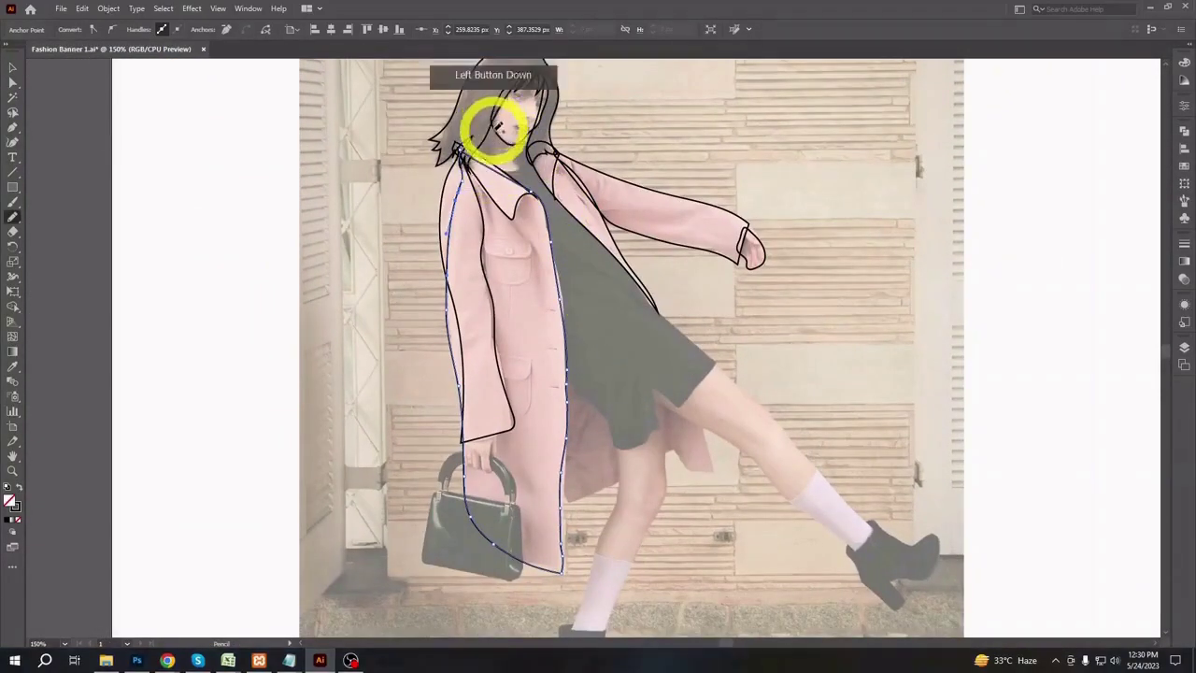
pyautogui.moveTo(494, 128)
pyautogui.mouseDown()
pyautogui.moveTo(490, 168)
pyautogui.moveTo(483, 125)
pyautogui.moveTo(515, 169)
pyautogui.moveTo(592, 214)
pyautogui.moveTo(707, 355)
pyautogui.moveTo(624, 451)
pyautogui.moveTo(469, 166)
pyautogui.moveTo(500, 145)
pyautogui.mouseUp()
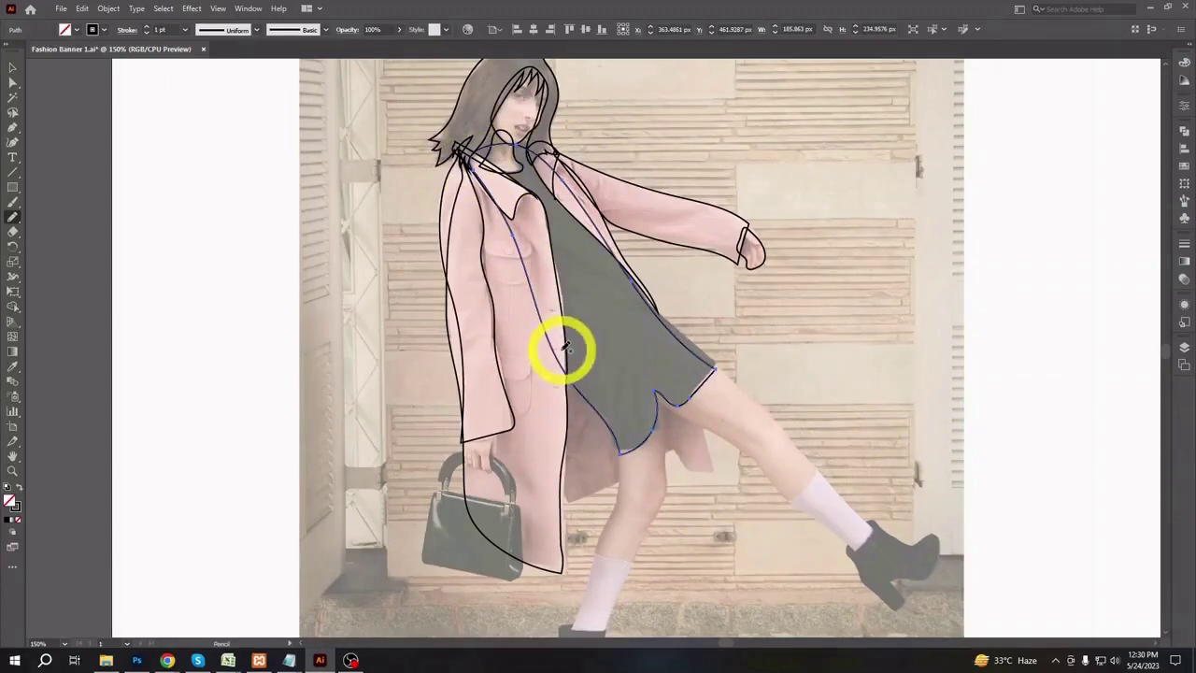
# - Trace the coat's inner back panel behind the dress and both legs down to the boots, the raised leg about 168 × 153 px
pyautogui.moveTo(564, 347)
pyautogui.mouseDown()
pyautogui.moveTo(547, 500)
pyautogui.moveTo(648, 457)
pyautogui.moveTo(705, 469)
pyautogui.moveTo(714, 435)
pyautogui.moveTo(697, 363)
pyautogui.moveTo(558, 357)
pyautogui.mouseUp()
pyautogui.moveTo(785, 578); pyautogui.dragTo(727, 474)
pyautogui.moveTo(564, 347)
pyautogui.mouseDown()
pyautogui.moveTo(520, 521)
pyautogui.moveTo(567, 470)
pyautogui.moveTo(609, 342)
pyautogui.moveTo(598, 288)
pyautogui.moveTo(801, 448)
pyautogui.moveTo(731, 331)
pyautogui.moveTo(614, 246)
pyautogui.mouseUp()
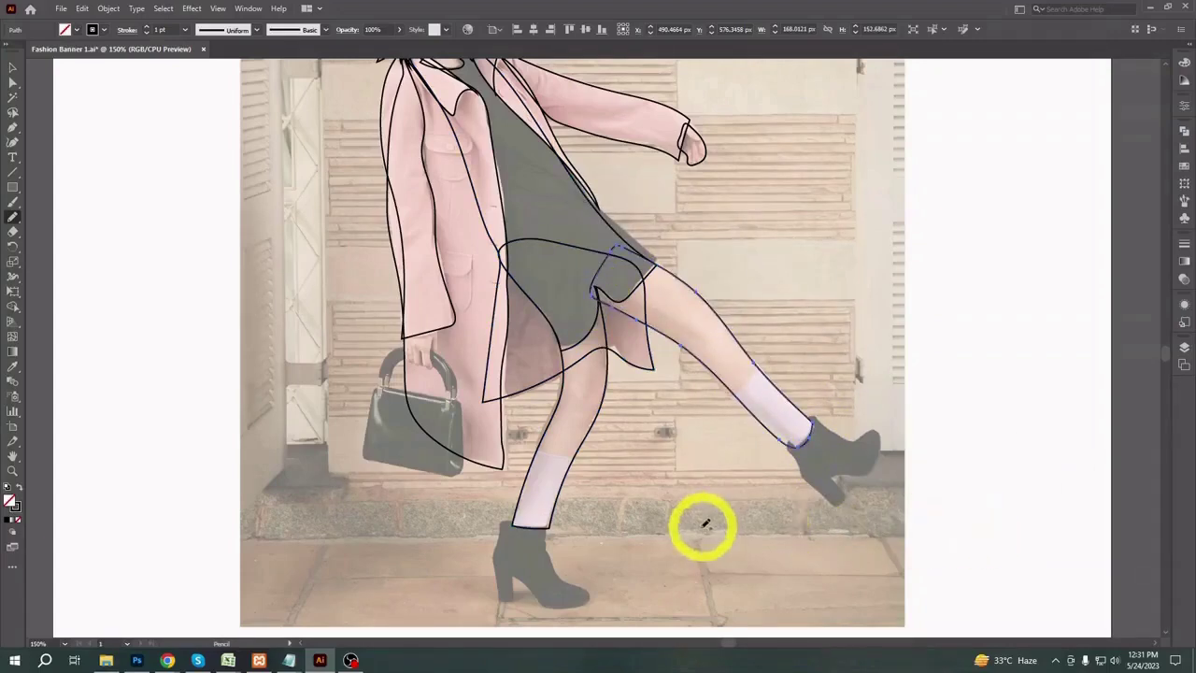
# - Trace the boot on the standing foot, including its heel, as a closed outline about 74 × 64 px
pyautogui.scroll(-3, 512, 400)
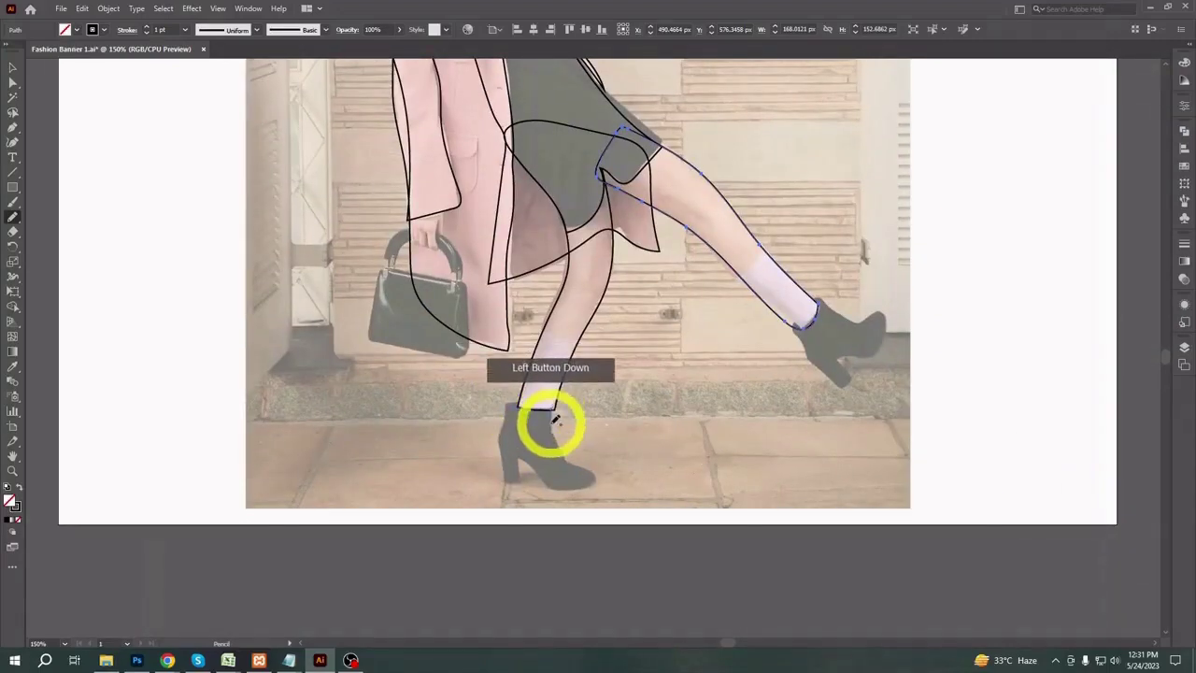
pyautogui.moveTo(555, 419)
pyautogui.mouseDown()
pyautogui.moveTo(593, 480)
pyautogui.moveTo(523, 459)
pyautogui.moveTo(502, 467)
pyautogui.moveTo(521, 405)
pyautogui.mouseUp()
pyautogui.hotkey('ctrl', '=')
pyautogui.moveTo(582, 512)
pyautogui.mouseDown()
pyautogui.moveTo(526, 200)
pyautogui.moveTo(508, 272)
pyautogui.moveTo(526, 352)
pyautogui.moveTo(550, 309)
pyautogui.moveTo(666, 366)
pyautogui.moveTo(664, 312)
pyautogui.moveTo(613, 221)
pyautogui.moveTo(529, 201)
pyautogui.mouseUp()
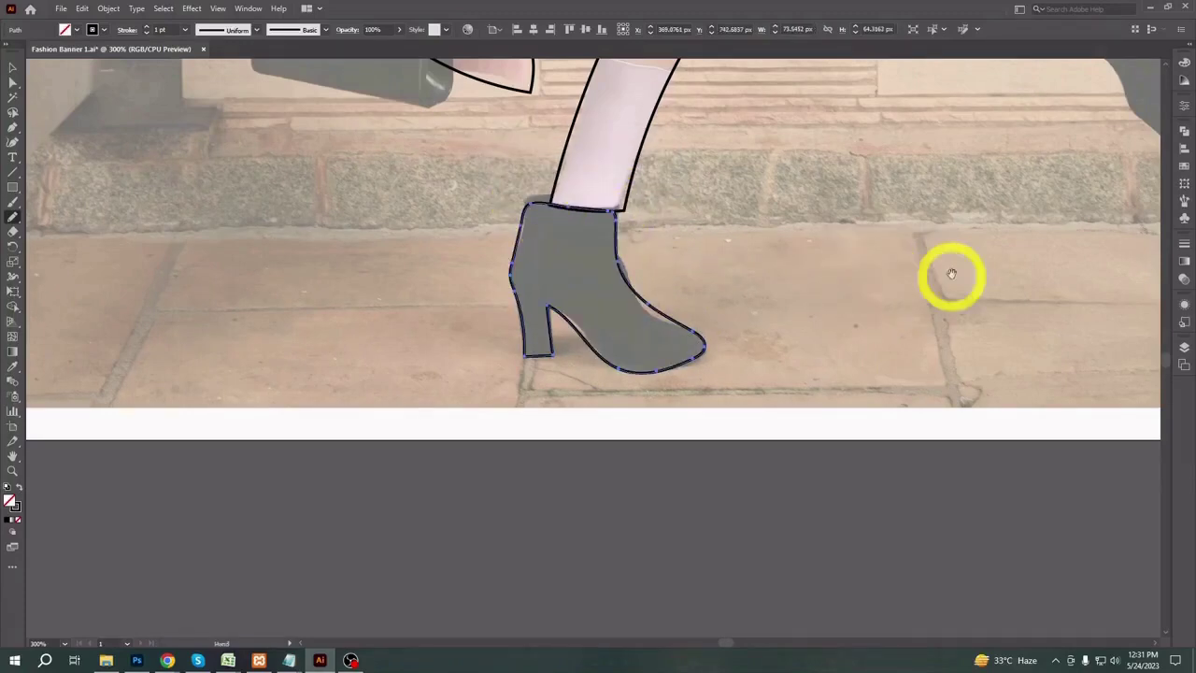
# - Duplicate the boot outline onto the raised foot, then rotate and resize the copy to fit the photo
pyautogui.moveTo(951, 273); pyautogui.dragTo(600, 378)
pyautogui.click(13, 69)
pyautogui.moveTo(287, 410); pyautogui.dragTo(864, 255)
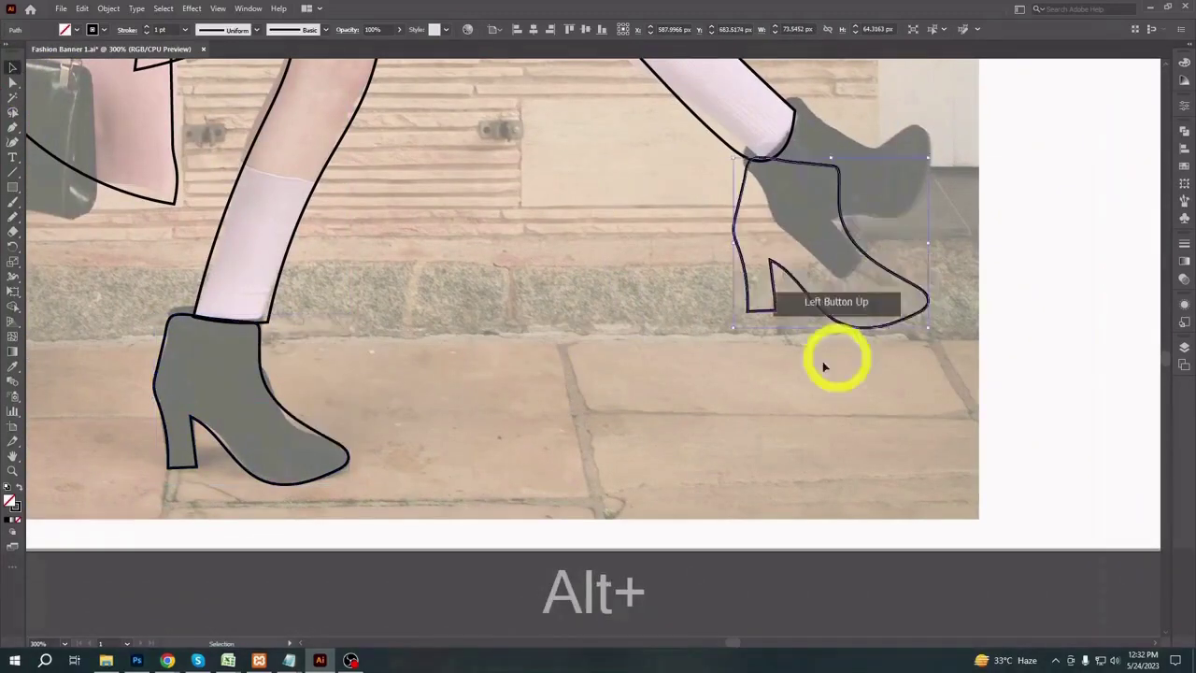
pyautogui.moveTo(953, 331); pyautogui.dragTo(903, 347)
pyautogui.moveTo(821, 289); pyautogui.dragTo(809, 327)
pyautogui.moveTo(878, 268); pyautogui.dragTo(819, 331)
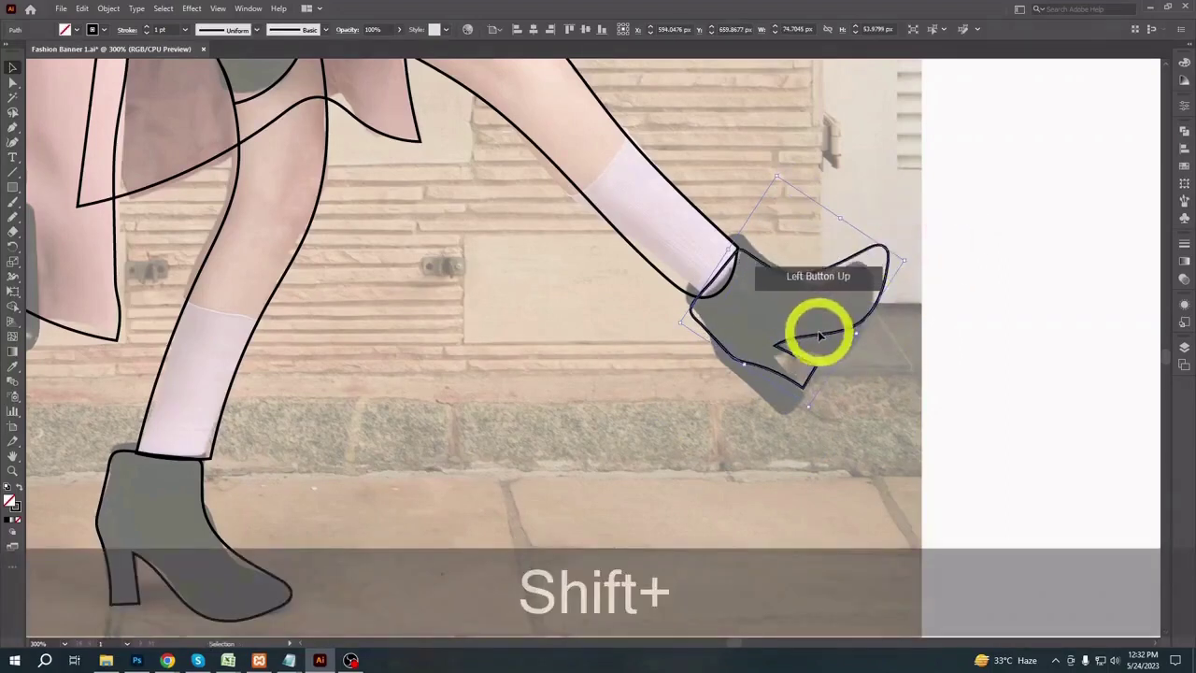
pyautogui.moveTo(911, 263); pyautogui.dragTo(834, 334)
pyautogui.click(750, 442)
# - Trace the coat's chest pocket and its flap, and add a small circular button at the flap's center
pyautogui.moveTo(548, 393); pyautogui.dragTo(728, 592)
pyautogui.moveTo(458, 245); pyautogui.dragTo(691, 579)
pyautogui.moveTo(577, 214); pyautogui.dragTo(716, 322)
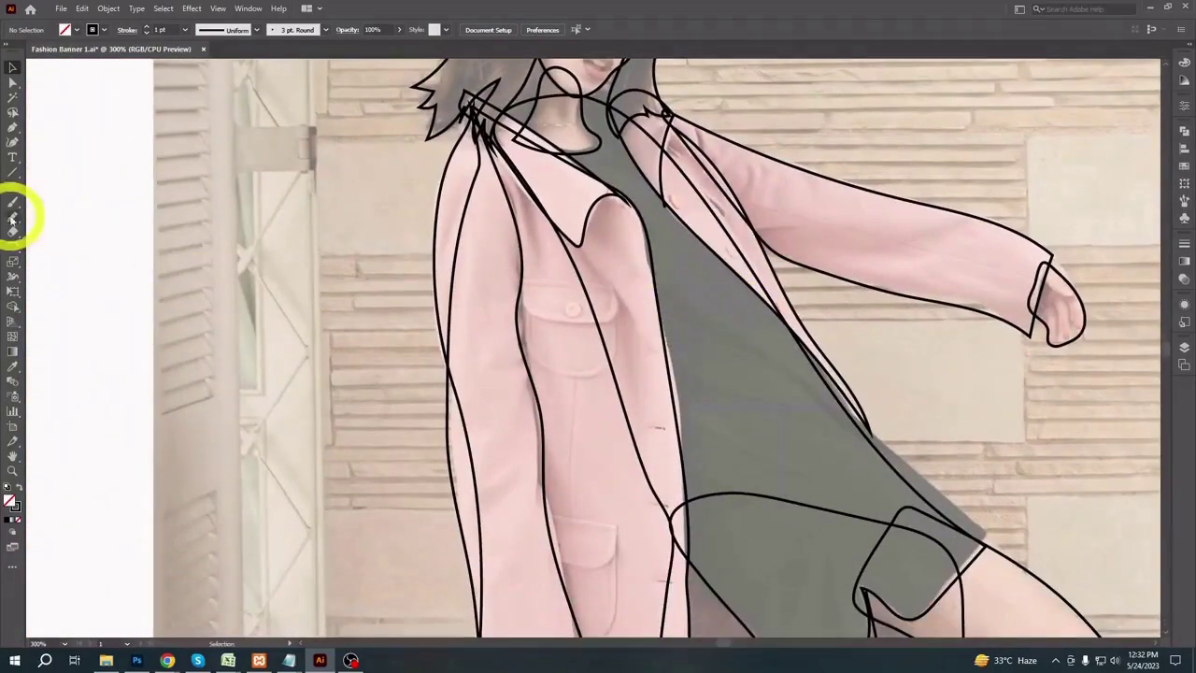
pyautogui.moveTo(529, 282)
pyautogui.mouseDown()
pyautogui.moveTo(529, 341)
pyautogui.moveTo(606, 366)
pyautogui.mouseUp()
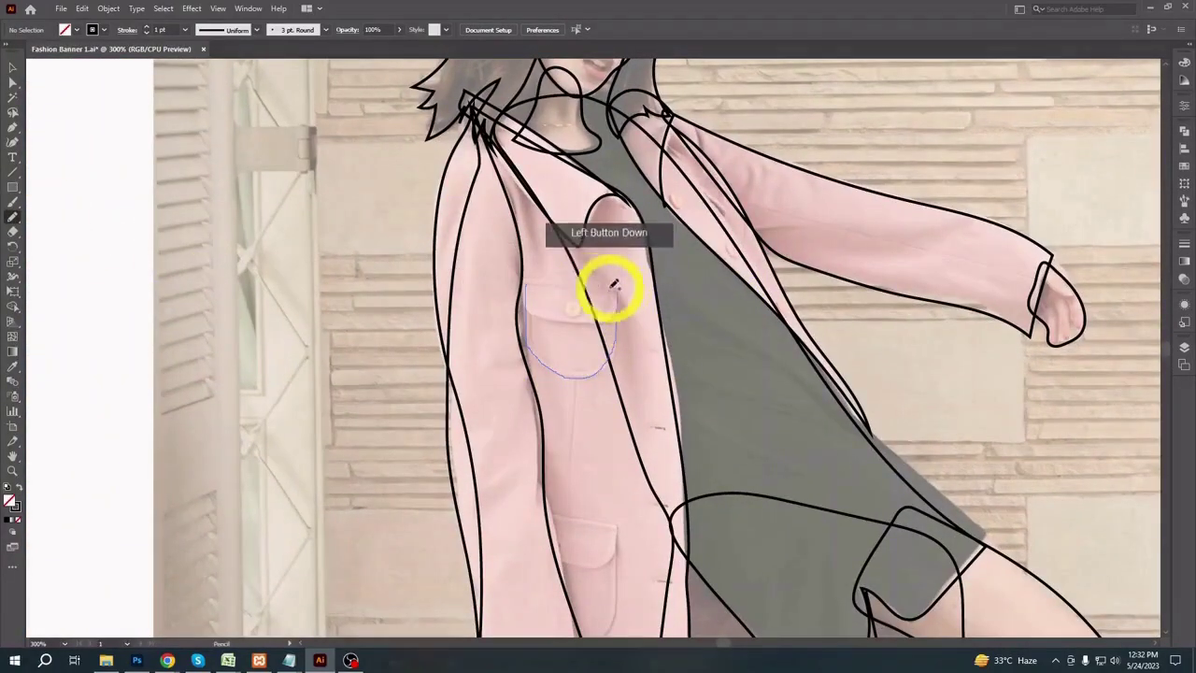
pyautogui.moveTo(613, 285)
pyautogui.mouseDown()
pyautogui.moveTo(573, 311)
pyautogui.moveTo(573, 339)
pyautogui.moveTo(574, 310)
pyautogui.moveTo(581, 315)
pyautogui.mouseUp()
pyautogui.hotkey('ctrl', 'z')
pyautogui.click(12, 187)
pyautogui.click(12, 67)
pyautogui.click(96, 206)
# - Move the open end point of the pocket outline up to meet the rounded side of the flap
pyautogui.hotkey('ctrl', '=')
pyautogui.hotkey('ctrl', '=')
pyautogui.hotkey('ctrl', '=')
pyautogui.click(12, 82)
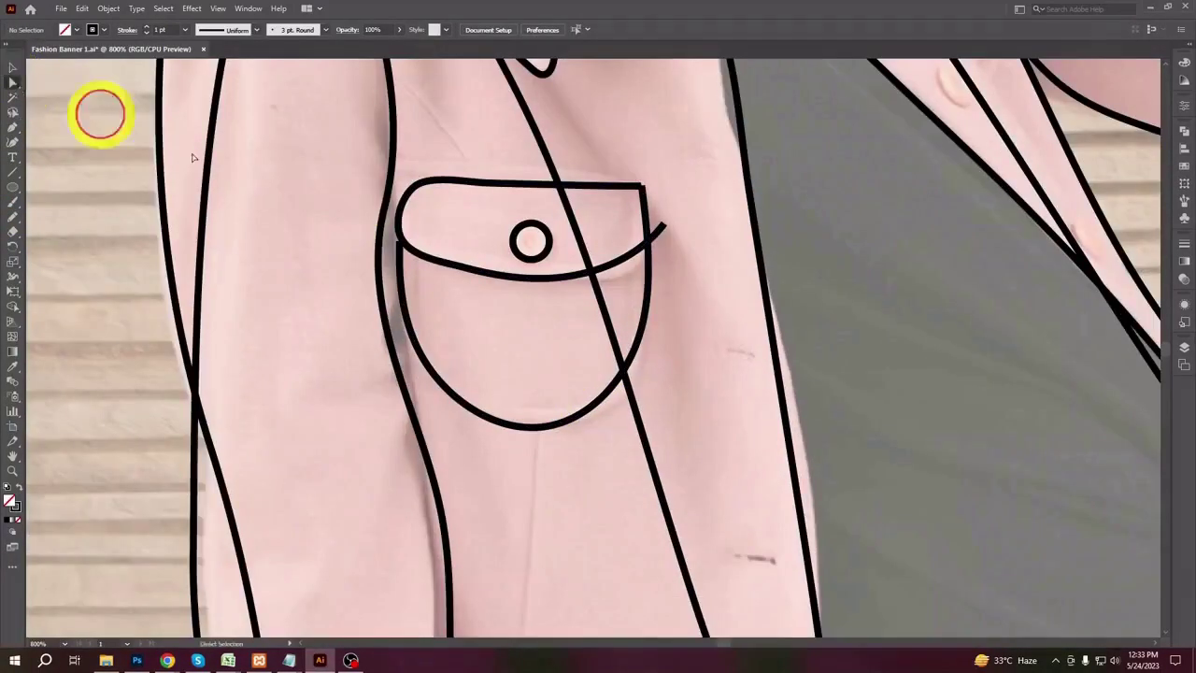
pyautogui.click(399, 241)
pyautogui.press('v')
pyautogui.click(118, 240)
# - Select the pocket, flap and button outlines and remove the flap line's overhanging end with Shape Builder
pyautogui.click(484, 271)
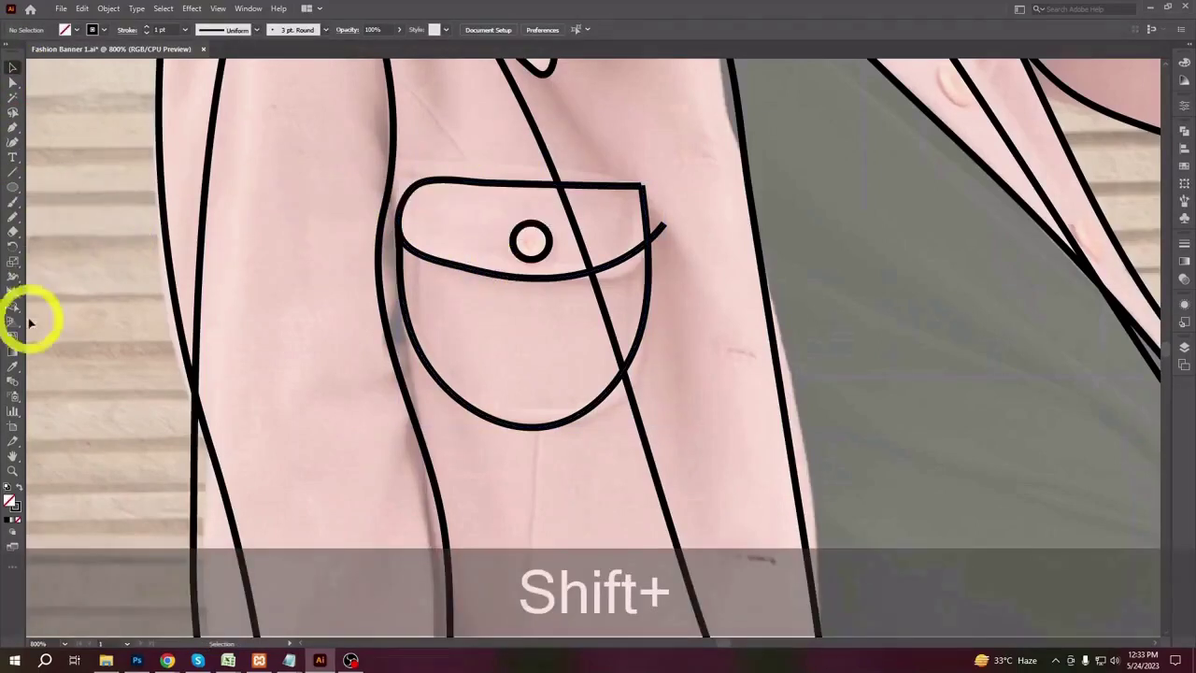
pyautogui.click(654, 229)
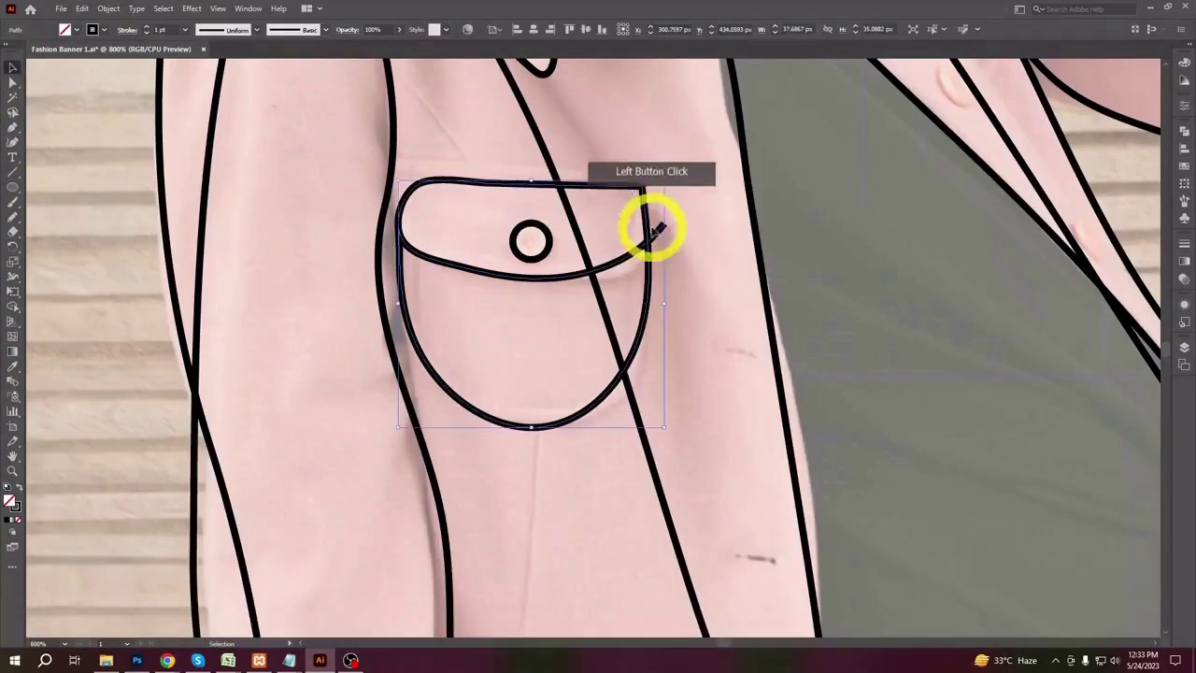
pyautogui.keyDown('shift'); pyautogui.click(537, 244); pyautogui.keyUp('shift')
pyautogui.click(13, 306)
pyautogui.keyDown('alt'); pyautogui.click(659, 229); pyautogui.keyUp('alt')
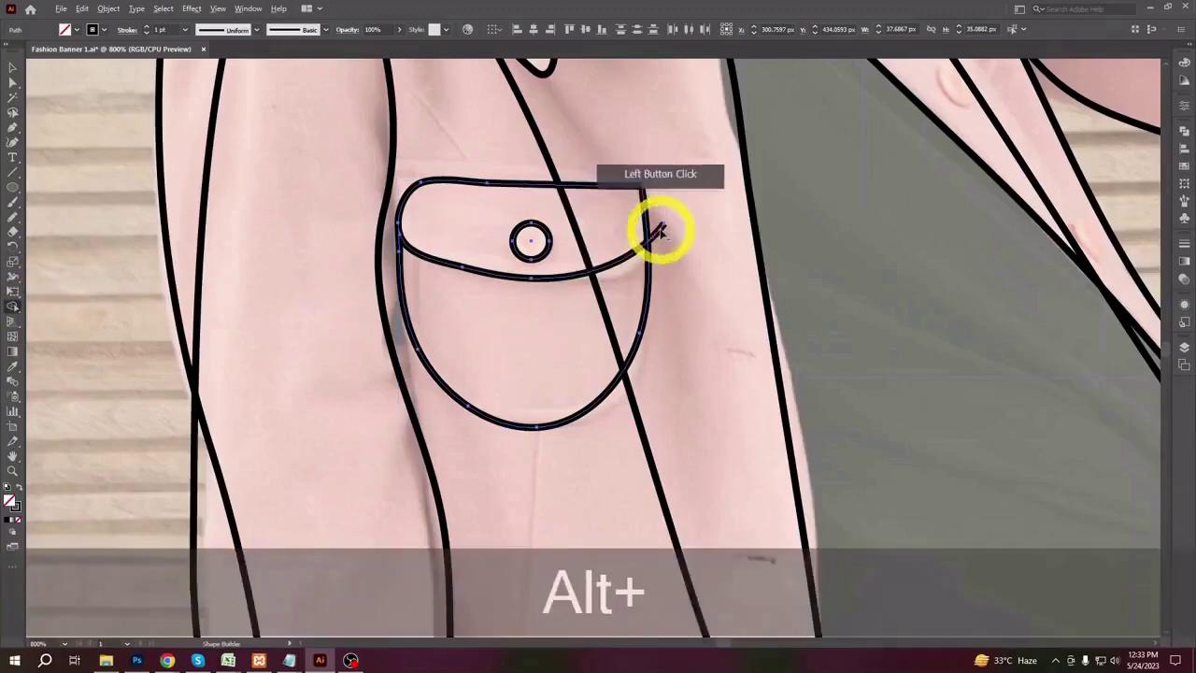
pyautogui.press('v')
pyautogui.click(88, 169)
# - Trace the hand holding the handbag below the cuff as a closed outline about 25 × 29 px
pyautogui.hotkey('ctrl', '-')
pyautogui.hotkey('ctrl', '-')
pyautogui.hotkey('ctrl', '-')
pyautogui.hotkey('ctrl', '-')
pyautogui.hotkey('ctrl', '-')
pyautogui.hotkey('ctrl', '-')
pyautogui.hotkey('ctrl', '-')
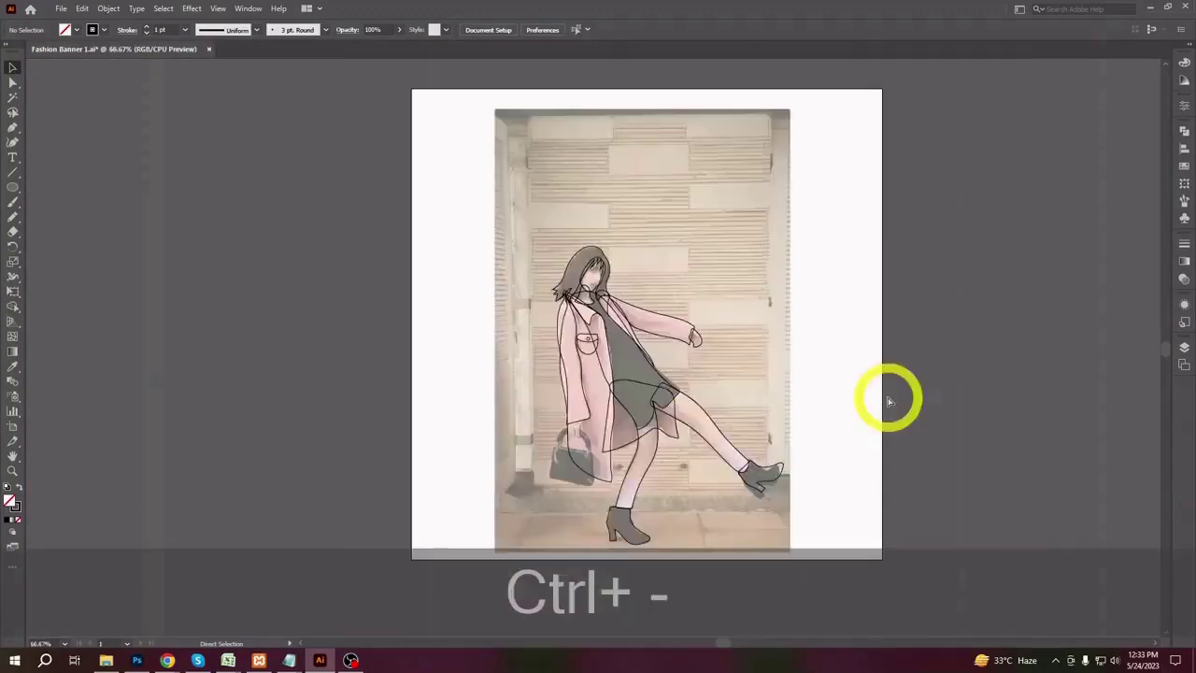
pyautogui.hotkey('ctrl', '=')
pyautogui.moveTo(719, 526); pyautogui.dragTo(798, 361)
pyautogui.hotkey('ctrl', '=')
pyautogui.hotkey('ctrl', '=')
pyautogui.hotkey('ctrl', '=')
pyautogui.hotkey('ctrl', '=')
pyautogui.hotkey('ctrl', '=')
pyautogui.moveTo(929, 197); pyautogui.dragTo(515, 450)
pyautogui.press('n')
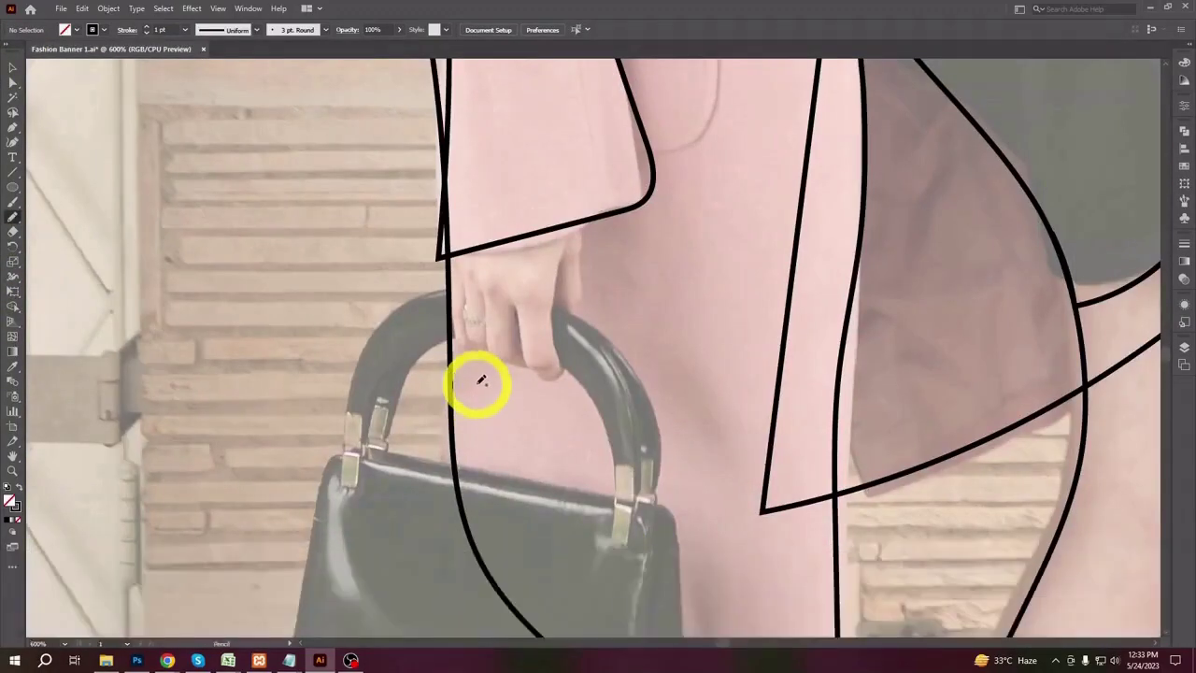
pyautogui.moveTo(458, 338); pyautogui.dragTo(568, 376)
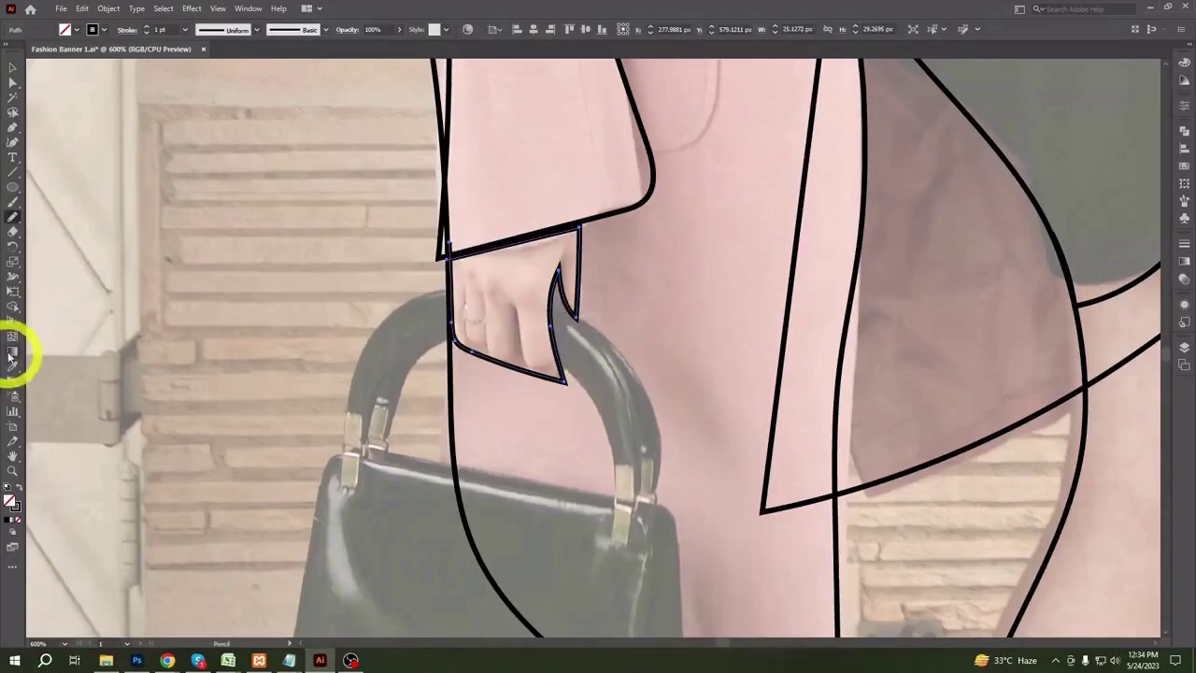
# - Adjust the upper corner of the handbag hand's outline so that it overlaps the sleeve cuff
pyautogui.click(12, 82)
pyautogui.moveTo(449, 256); pyautogui.dragTo(450, 242)
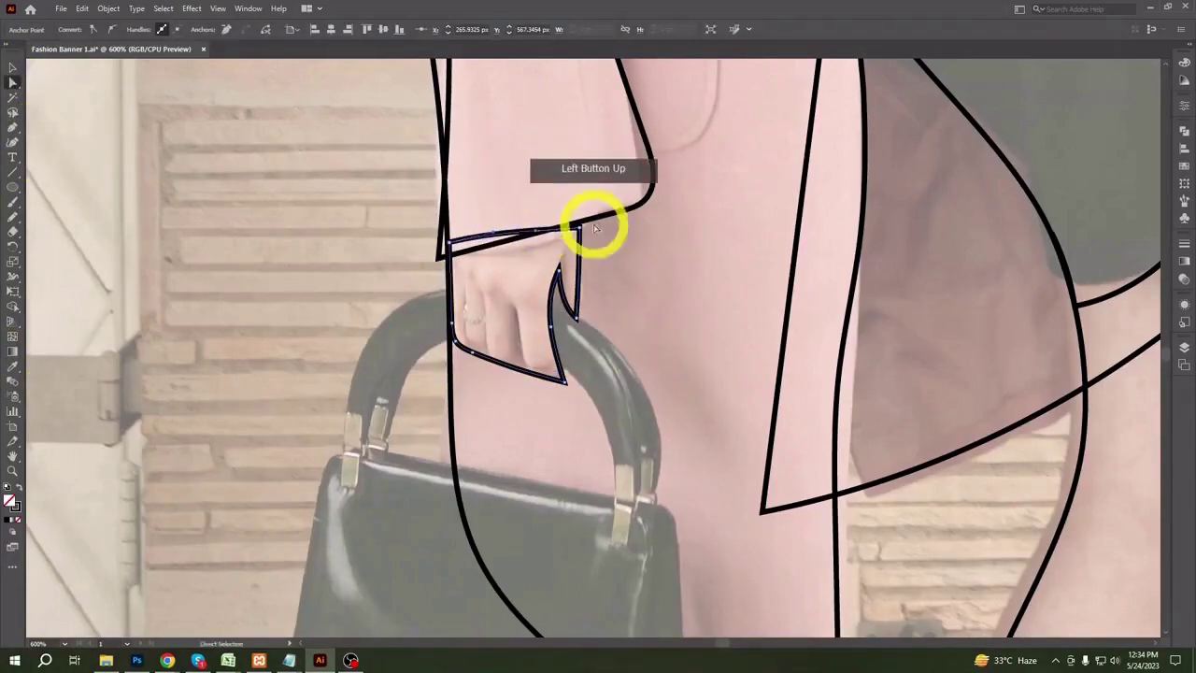
pyautogui.click(579, 225)
# - Trace the handbag body as a closed outline about 77 × 66 px and draw its side crease line about 10 × 60 px
pyautogui.click(12, 217)
pyautogui.moveTo(365, 414); pyautogui.dragTo(460, 219)
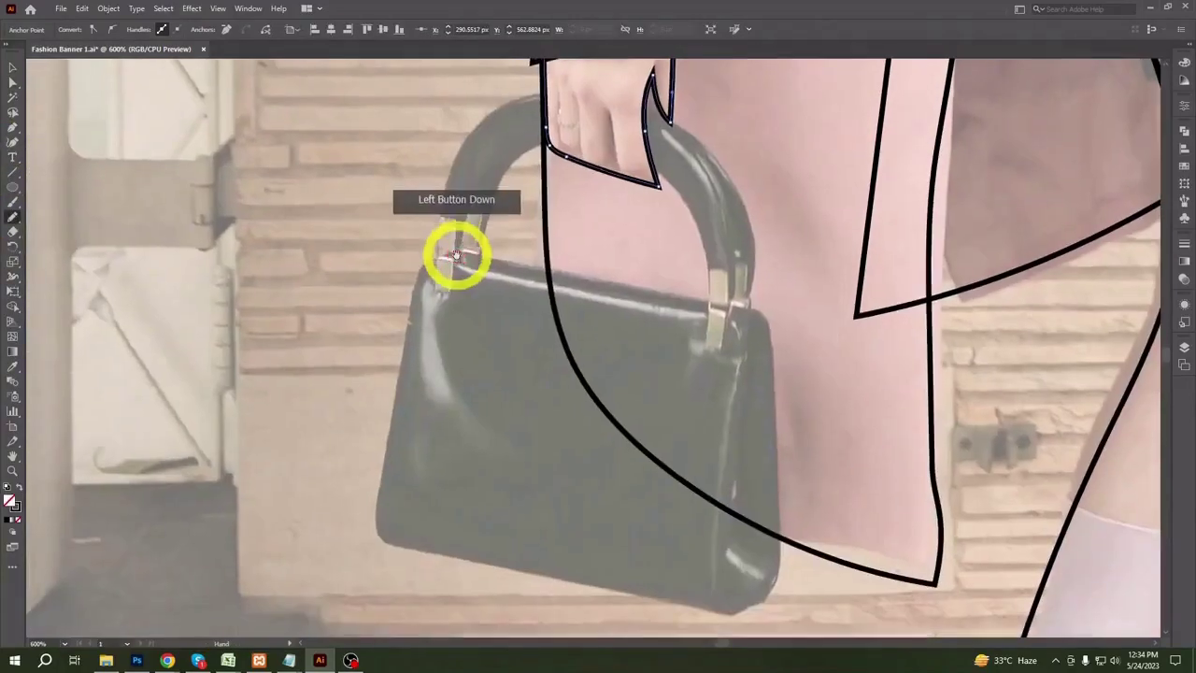
pyautogui.moveTo(432, 263)
pyautogui.mouseDown()
pyautogui.moveTo(766, 312)
pyautogui.moveTo(786, 475)
pyautogui.moveTo(635, 598)
pyautogui.moveTo(382, 533)
pyautogui.moveTo(402, 347)
pyautogui.moveTo(540, 310)
pyautogui.mouseUp()
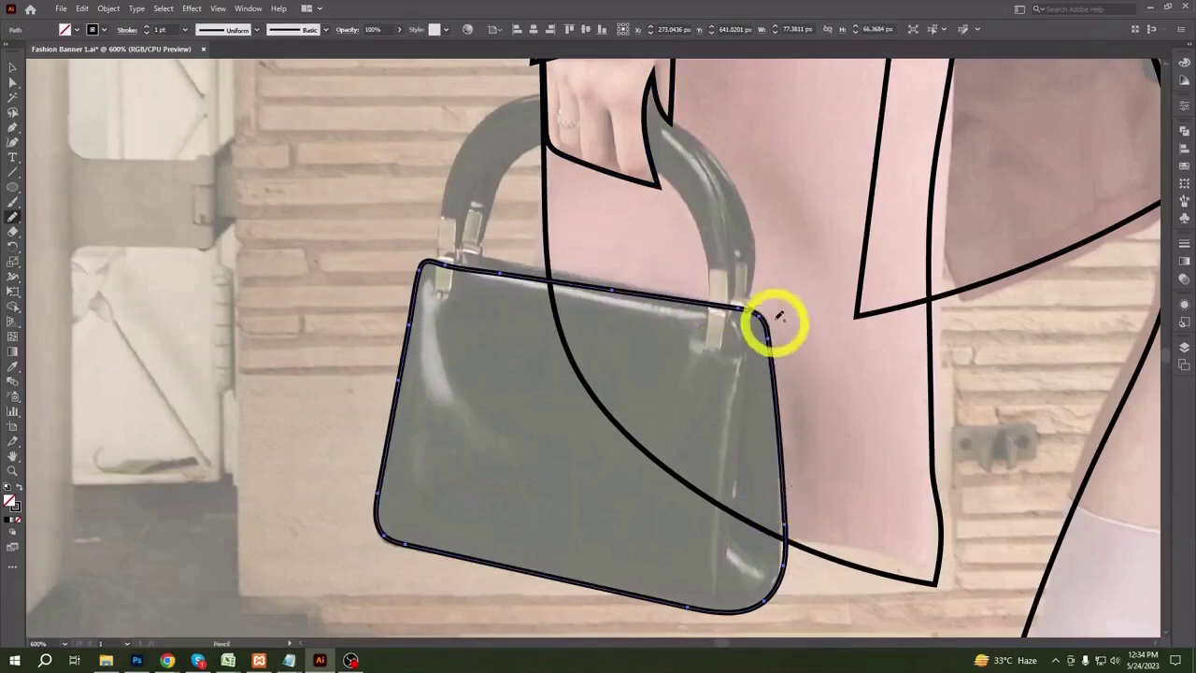
pyautogui.moveTo(768, 310)
pyautogui.mouseDown()
pyautogui.moveTo(723, 531)
pyautogui.moveTo(718, 624)
pyautogui.mouseUp()
# - Trace the handbag handle's outer and inner arcs, the inner about 49 × 40 px, plus a dividing edge about 15 × 45 px
pyautogui.moveTo(579, 310); pyautogui.dragTo(605, 430)
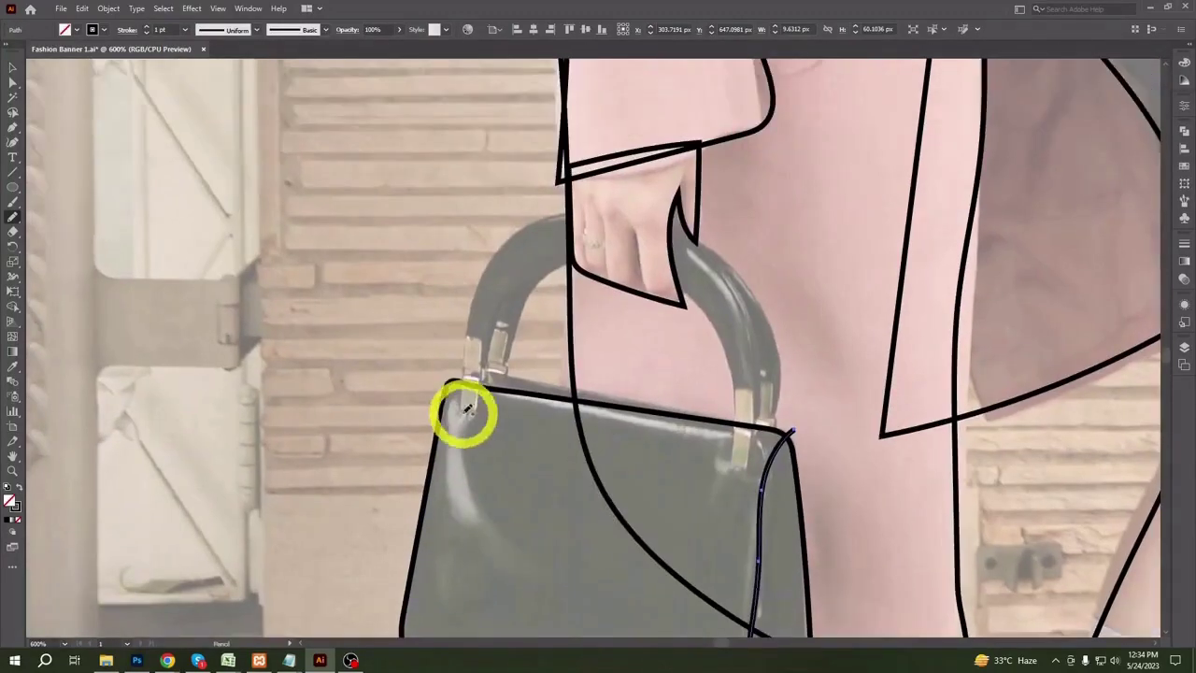
pyautogui.moveTo(467, 409)
pyautogui.mouseDown()
pyautogui.moveTo(475, 296)
pyautogui.moveTo(536, 222)
pyautogui.moveTo(611, 215)
pyautogui.moveTo(689, 241)
pyautogui.moveTo(738, 280)
pyautogui.moveTo(785, 394)
pyautogui.moveTo(783, 452)
pyautogui.mouseUp()
pyautogui.moveTo(472, 411)
pyautogui.mouseDown()
pyautogui.moveTo(517, 289)
pyautogui.moveTo(569, 253)
pyautogui.moveTo(649, 269)
pyautogui.moveTo(707, 325)
pyautogui.moveTo(735, 464)
pyautogui.mouseUp()
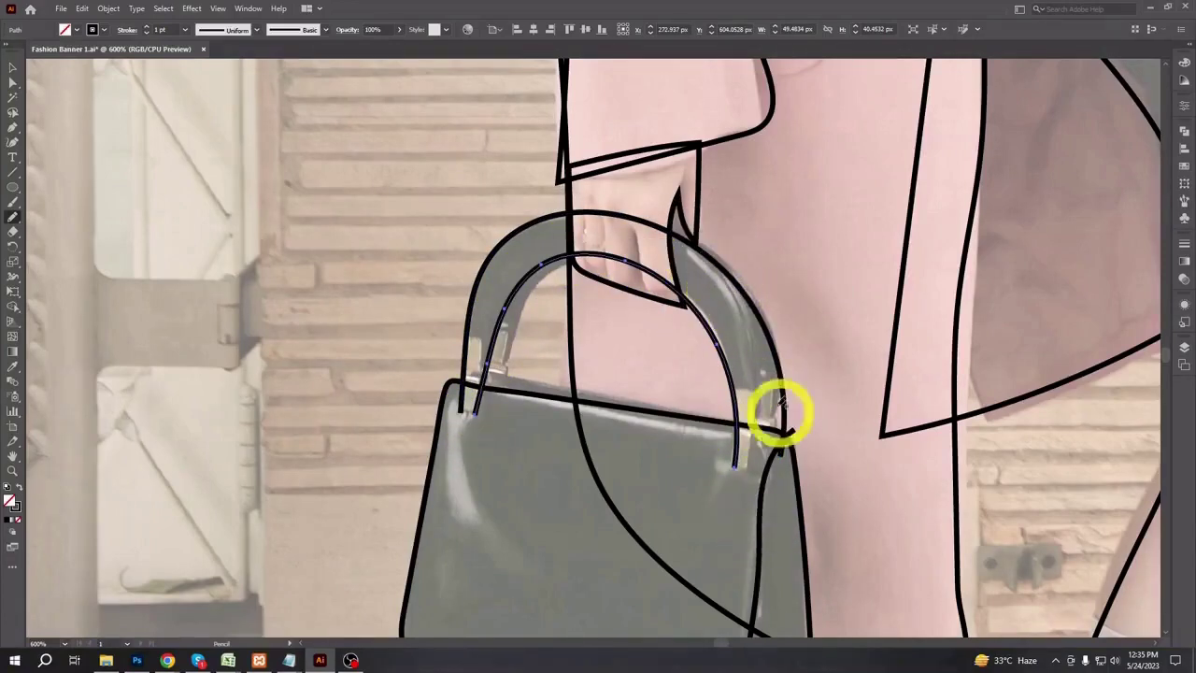
pyautogui.moveTo(680, 234)
pyautogui.mouseDown()
pyautogui.moveTo(744, 302)
pyautogui.moveTo(757, 393)
pyautogui.moveTo(748, 472)
pyautogui.mouseUp()
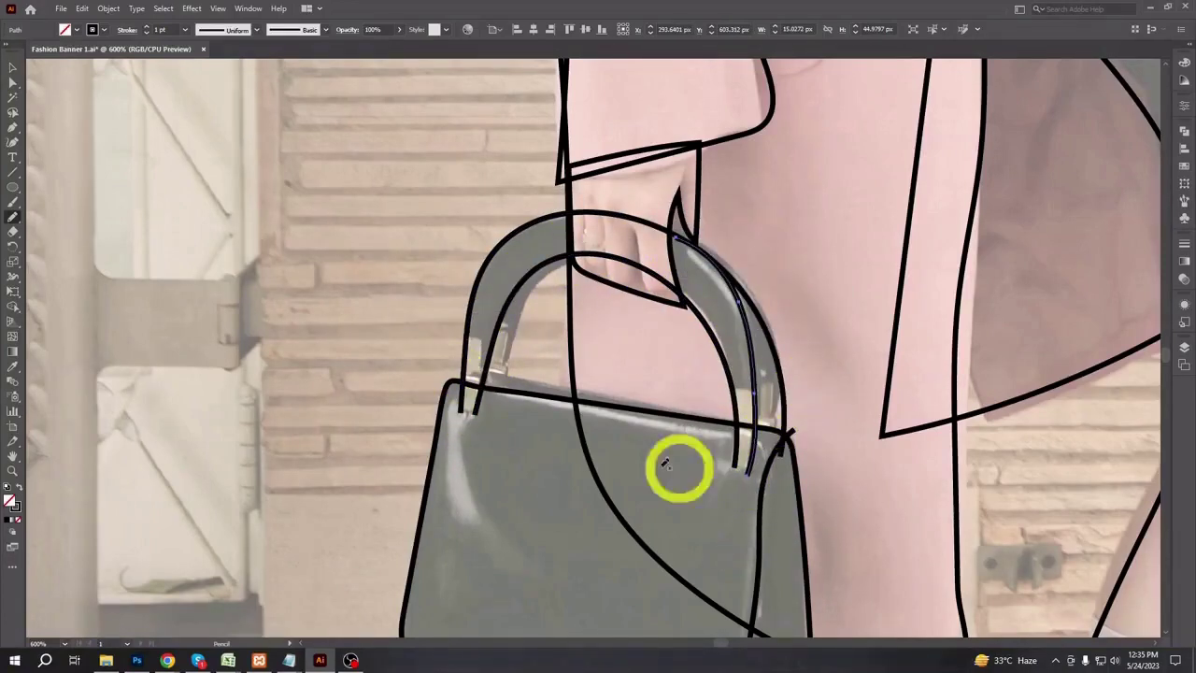
# - Close both ends of the front handle with short strokes and trace the visible edges of the rear handle
pyautogui.moveTo(458, 404); pyautogui.dragTo(486, 408)
pyautogui.moveTo(755, 466); pyautogui.dragTo(737, 461)
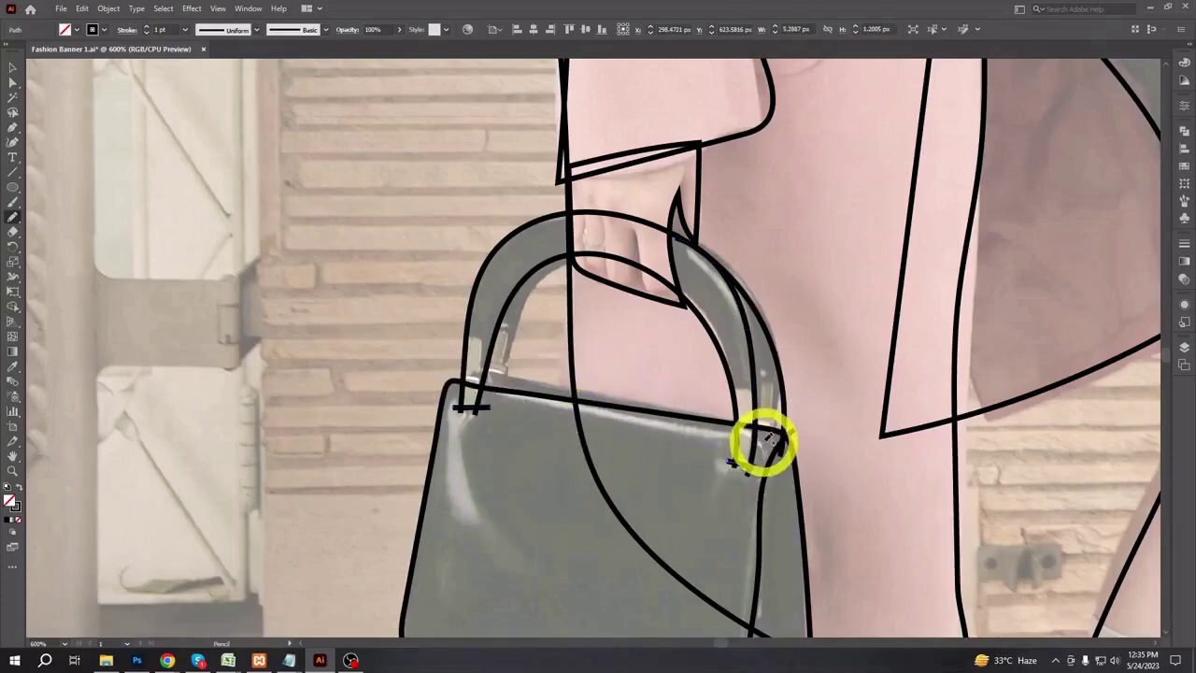
pyautogui.moveTo(756, 353); pyautogui.dragTo(762, 435)
pyautogui.moveTo(502, 360); pyautogui.dragTo(567, 251)
# - Trim the overhanging line ends from the handbag's handle and side crease outlines with the Shape Builder tool
pyautogui.click(11, 67)
pyautogui.scroll(-3, 369, 218)
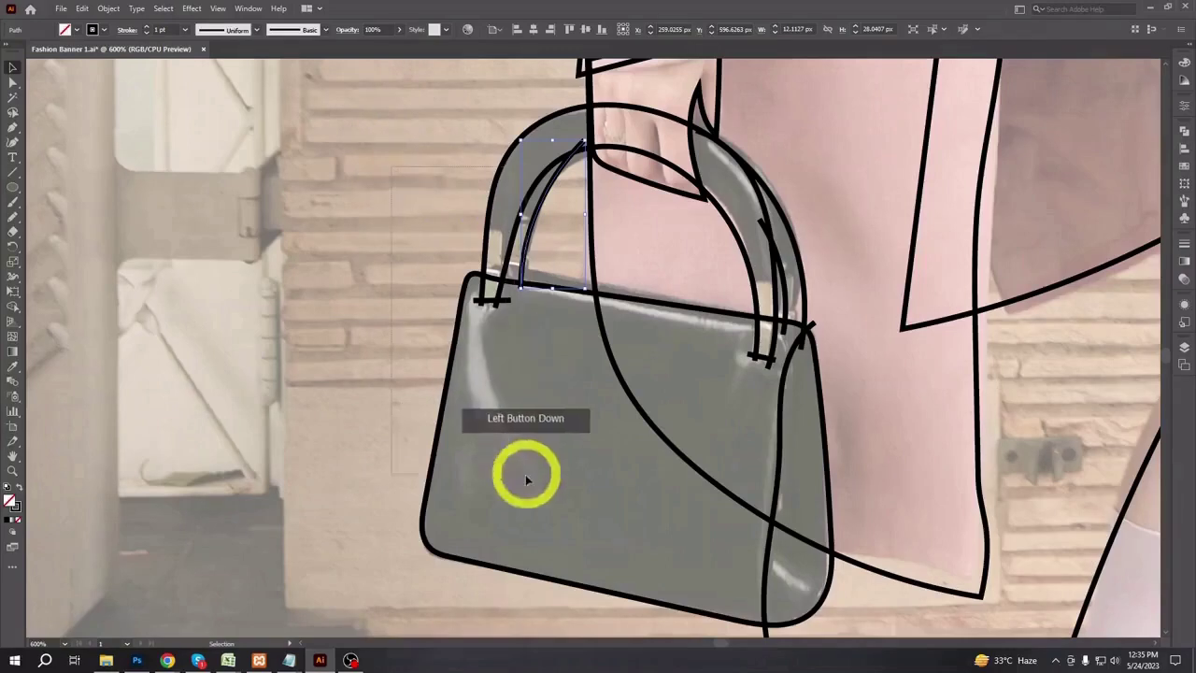
pyautogui.moveTo(526, 480); pyautogui.dragTo(547, 581)
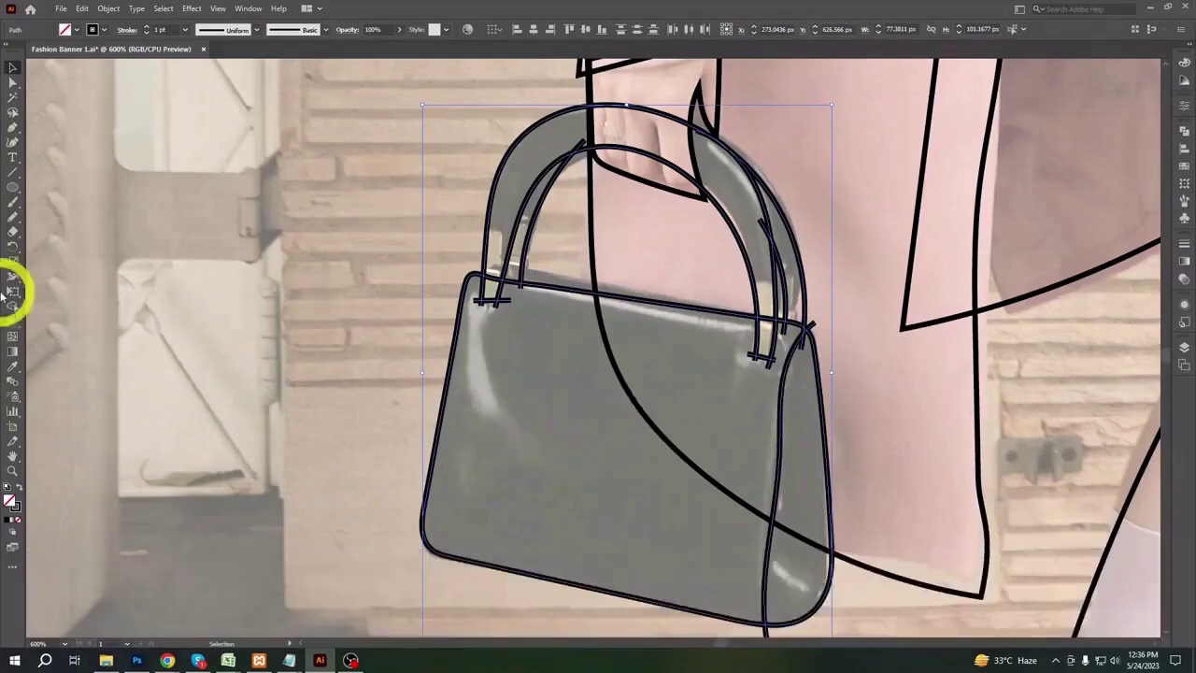
pyautogui.click(12, 304)
pyautogui.click(481, 299)
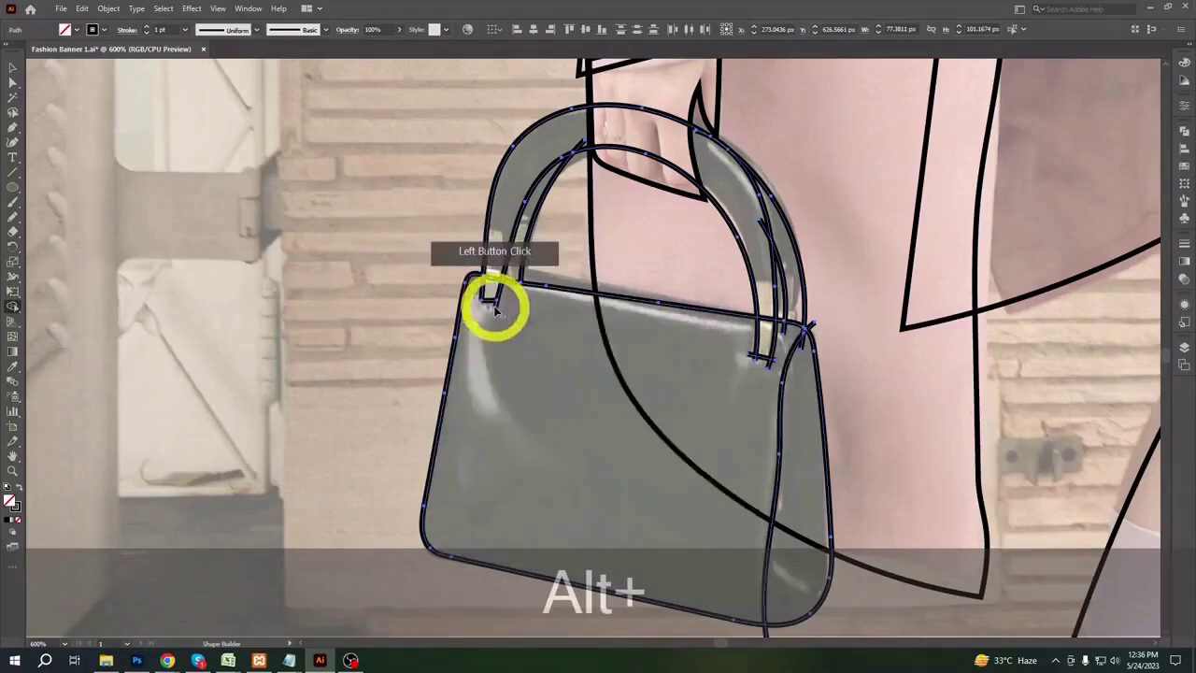
pyautogui.click(804, 345)
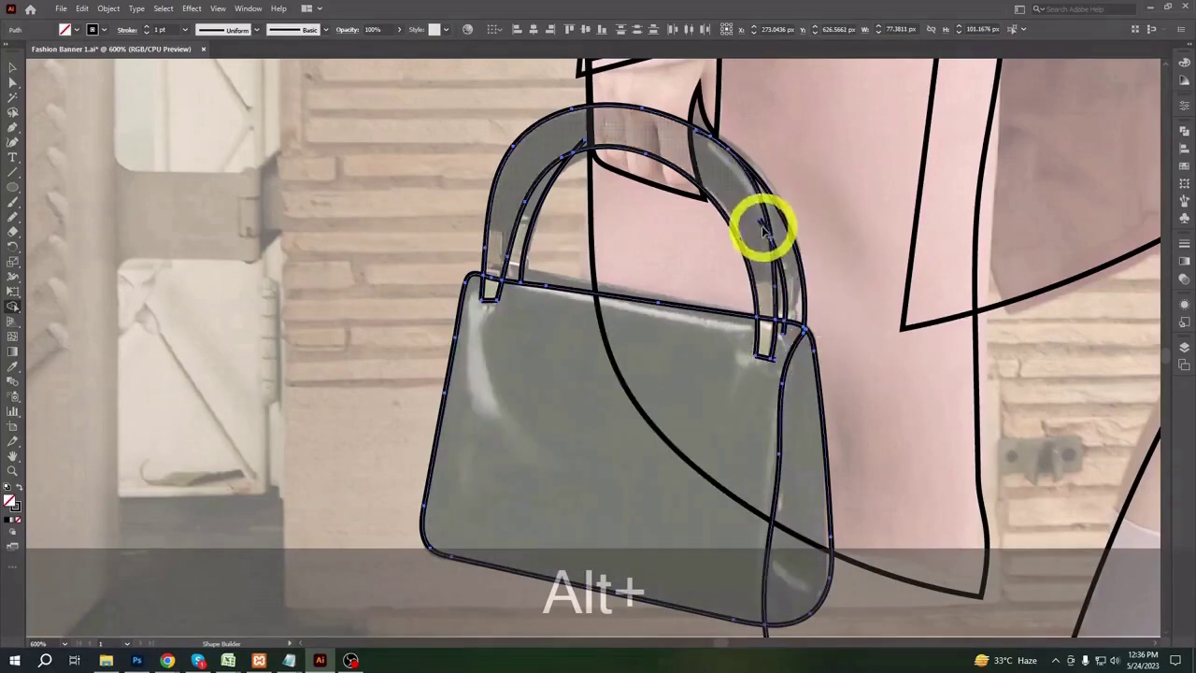
pyautogui.moveTo(854, 412); pyautogui.dragTo(857, 270)
pyautogui.keyDown('alt'); pyautogui.click(177, 296); pyautogui.keyUp('alt')
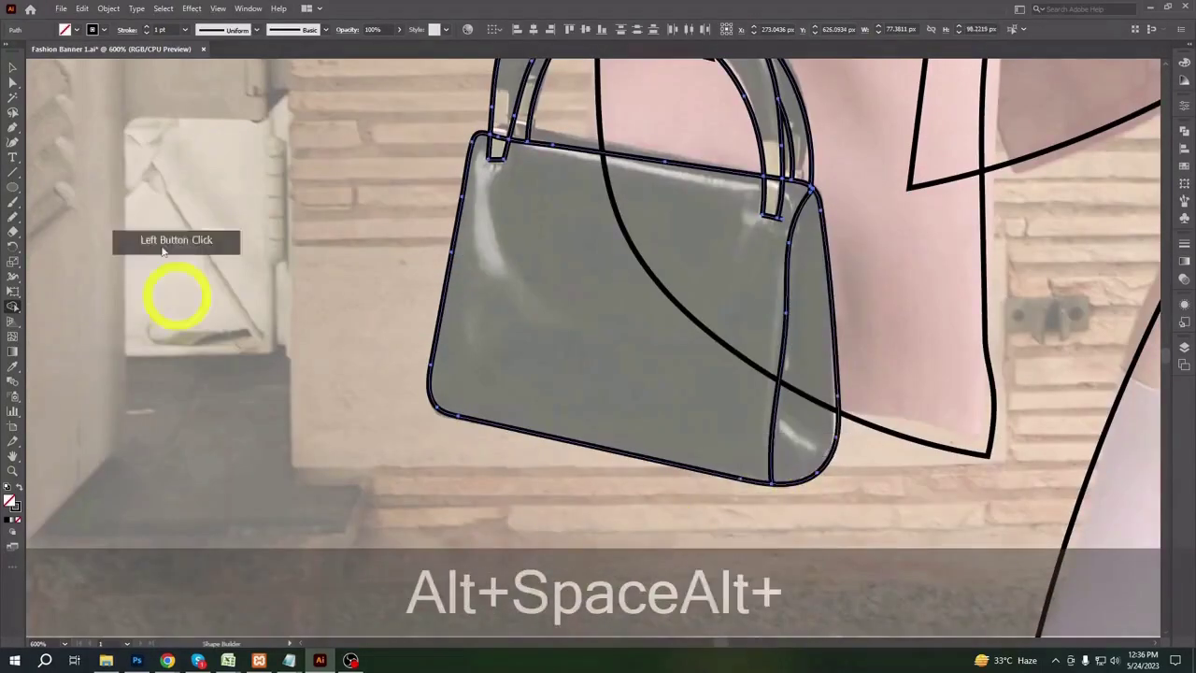
pyautogui.press('v')
pyautogui.click(283, 361)
# - Hide the reference photo underneath the traced outlines of the woman
pyautogui.hotkey('ctrl', '-')
pyautogui.hotkey('ctrl', '-')
pyautogui.moveTo(731, 425); pyautogui.dragTo(607, 590)
pyautogui.hotkey('ctrl', '0')
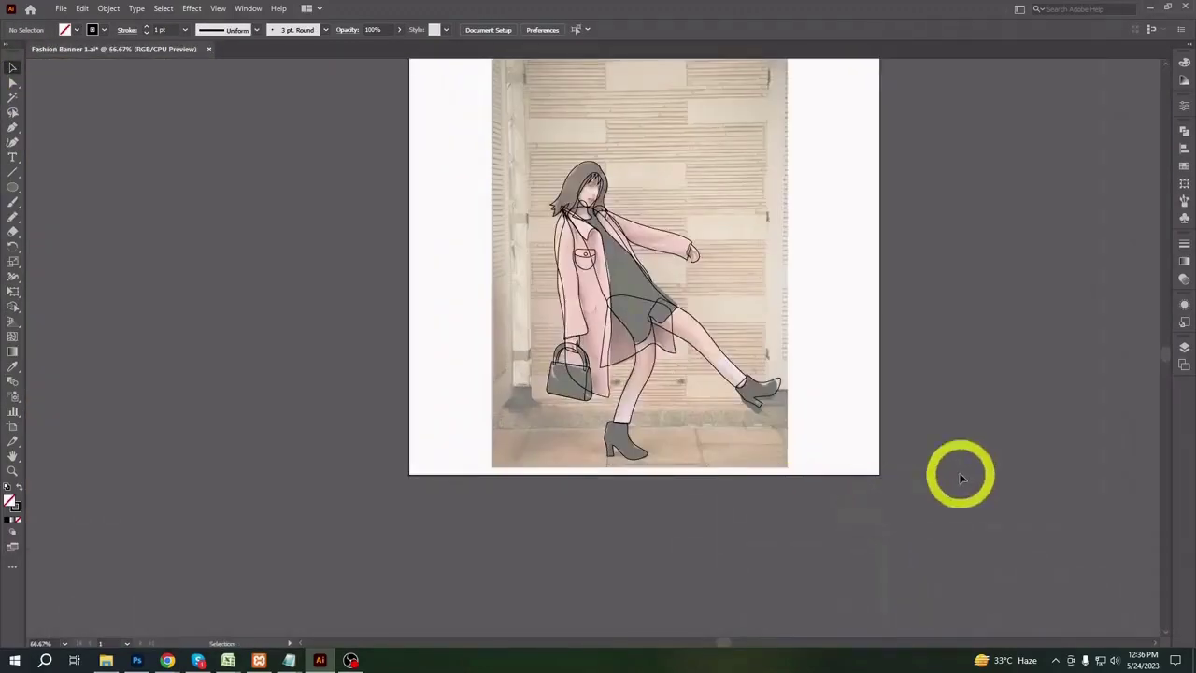
pyautogui.click(1184, 346)
pyautogui.scroll(-2, 1000, 502)
pyautogui.click(966, 607)
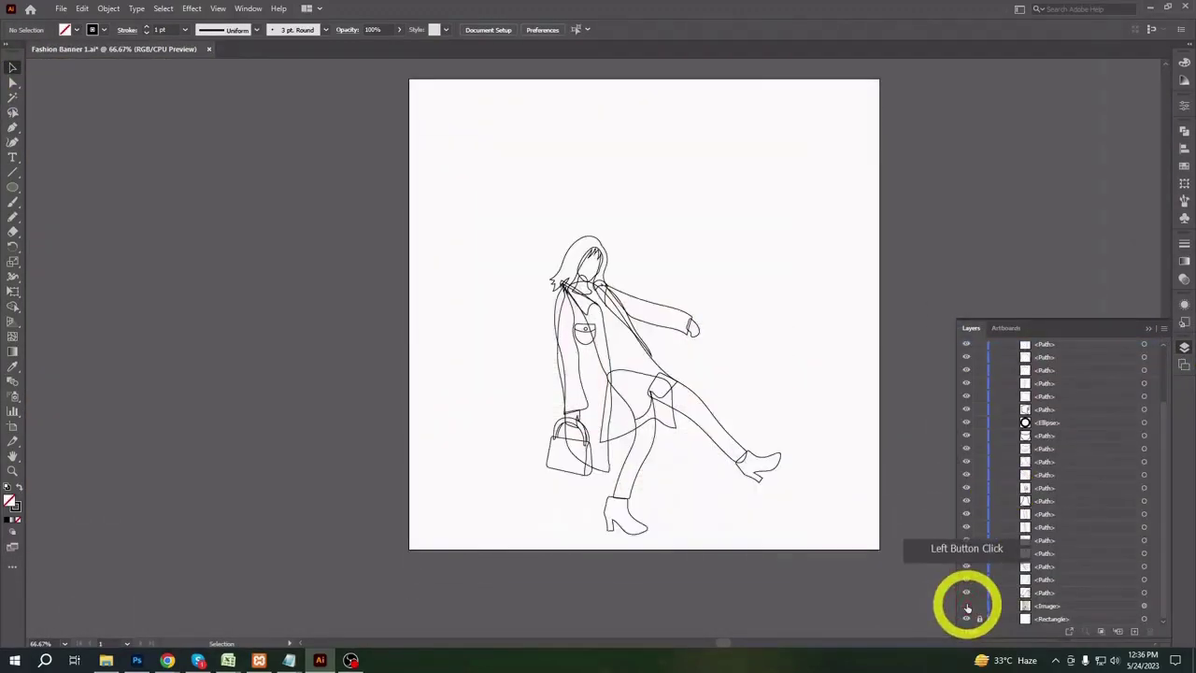
pyautogui.click(965, 606)
pyautogui.click(1142, 606)
pyautogui.hotkey('ctrl', '3')
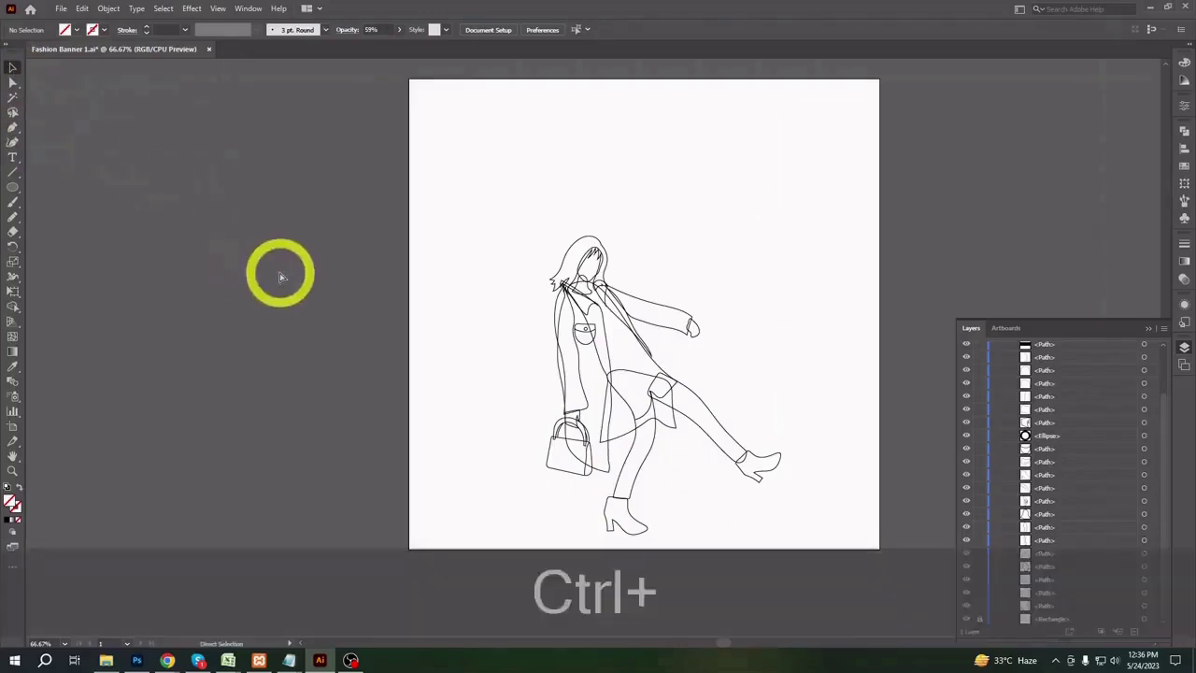
# - Select all of the figure's outlines and move them up toward the artboard's centre, at about X 452 px, Y 387 px
pyautogui.moveTo(492, 213)
pyautogui.mouseDown()
pyautogui.moveTo(561, 327)
pyautogui.moveTo(657, 400)
pyautogui.mouseUp()
pyautogui.click(662, 339)
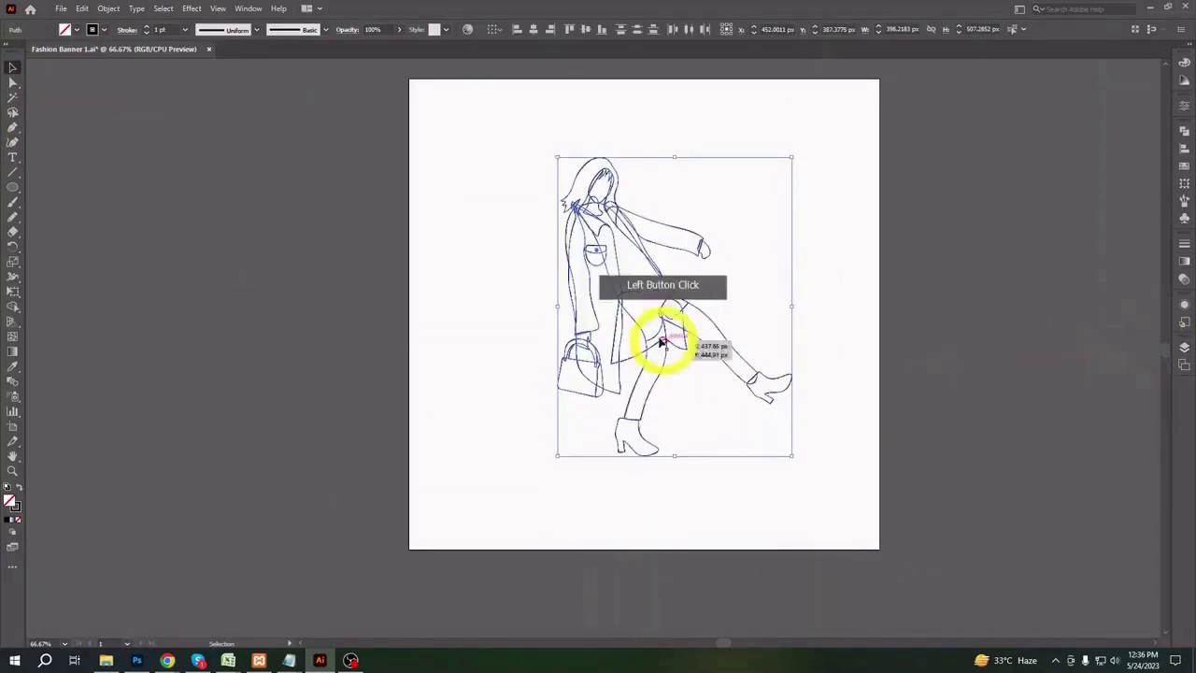
pyautogui.click(843, 336)
# - Turn the hair outline into a black filled shape by swapping its stroke and fill
pyautogui.hotkey('ctrl', '=')
pyautogui.press('space')
pyautogui.moveTo(844, 297); pyautogui.dragTo(745, 631)
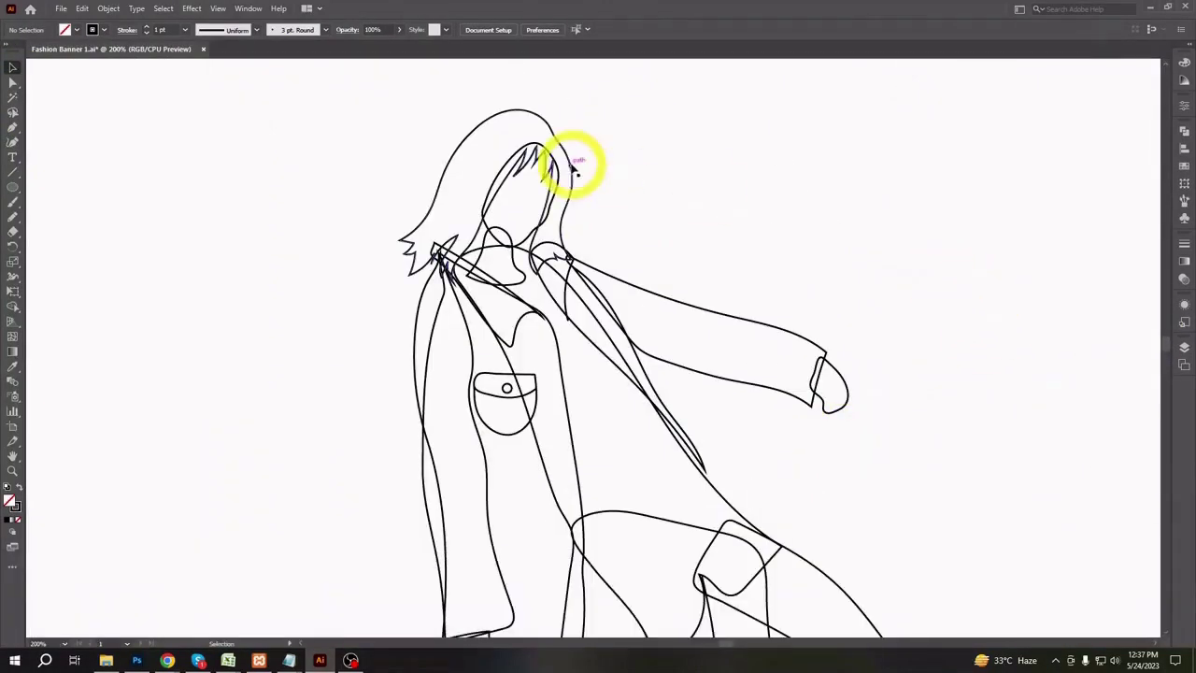
pyautogui.click(572, 168)
pyautogui.hotkey('shift', 'x')
pyautogui.click(669, 149)
pyautogui.scroll(-2, 681, 214)
pyautogui.scroll(1, 846, 279)
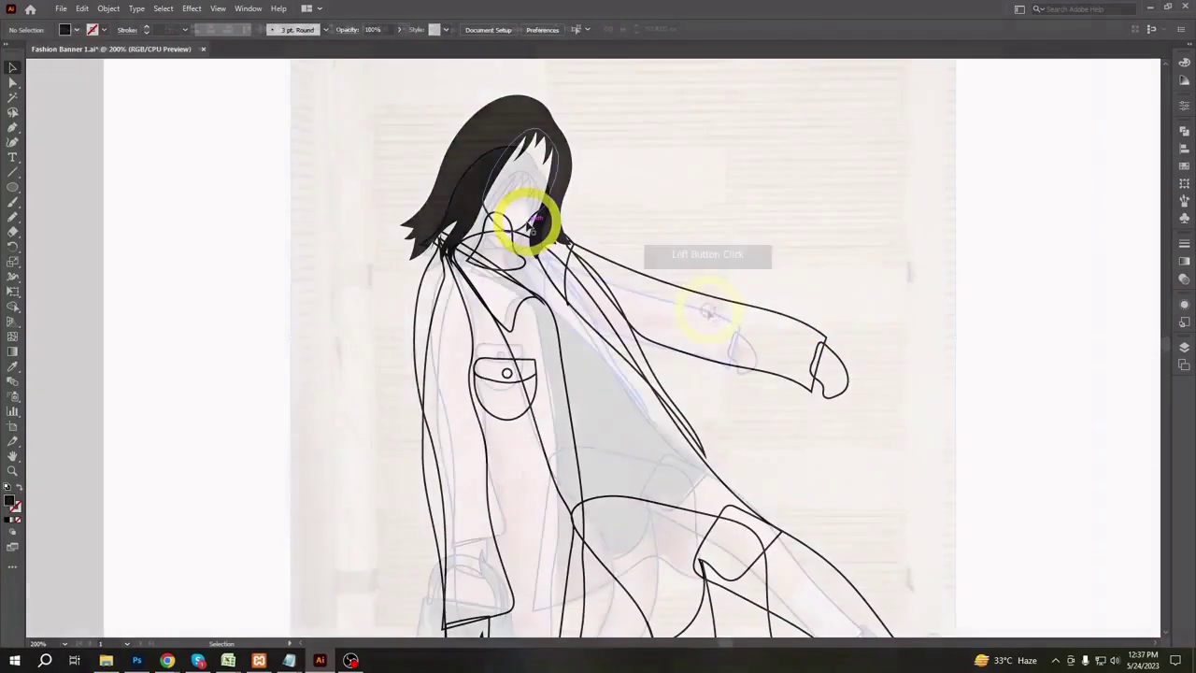
# - Retrace the outstretched sleeve together with the coat's front edge over the photo as one closed outline about 174 × 143 px
pyautogui.doubleClick(699, 312)
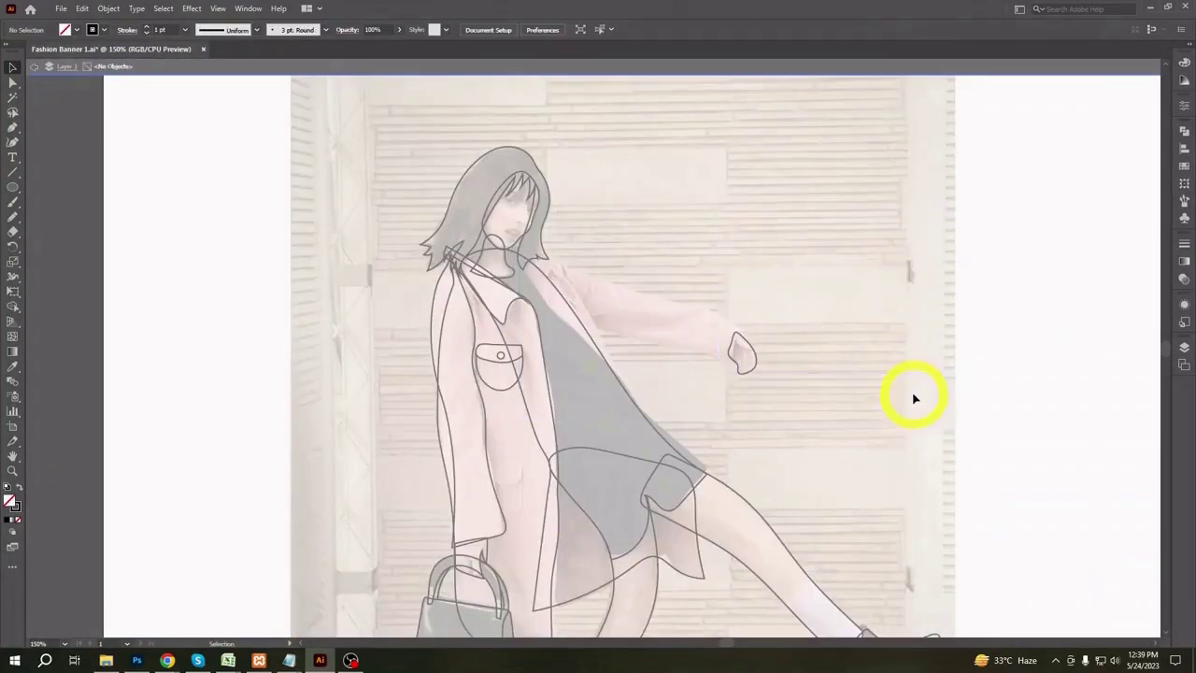
pyautogui.hotkey('ctrl', '=')
pyautogui.hotkey('ctrl', '=')
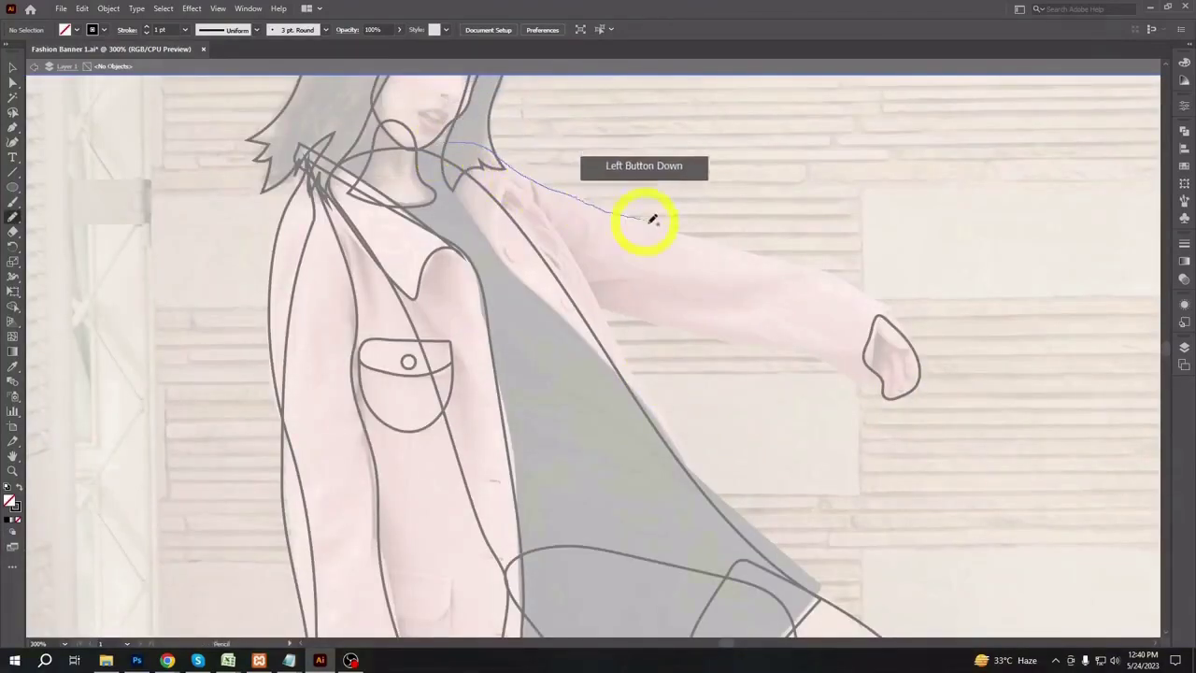
pyautogui.moveTo(652, 218); pyautogui.dragTo(893, 297)
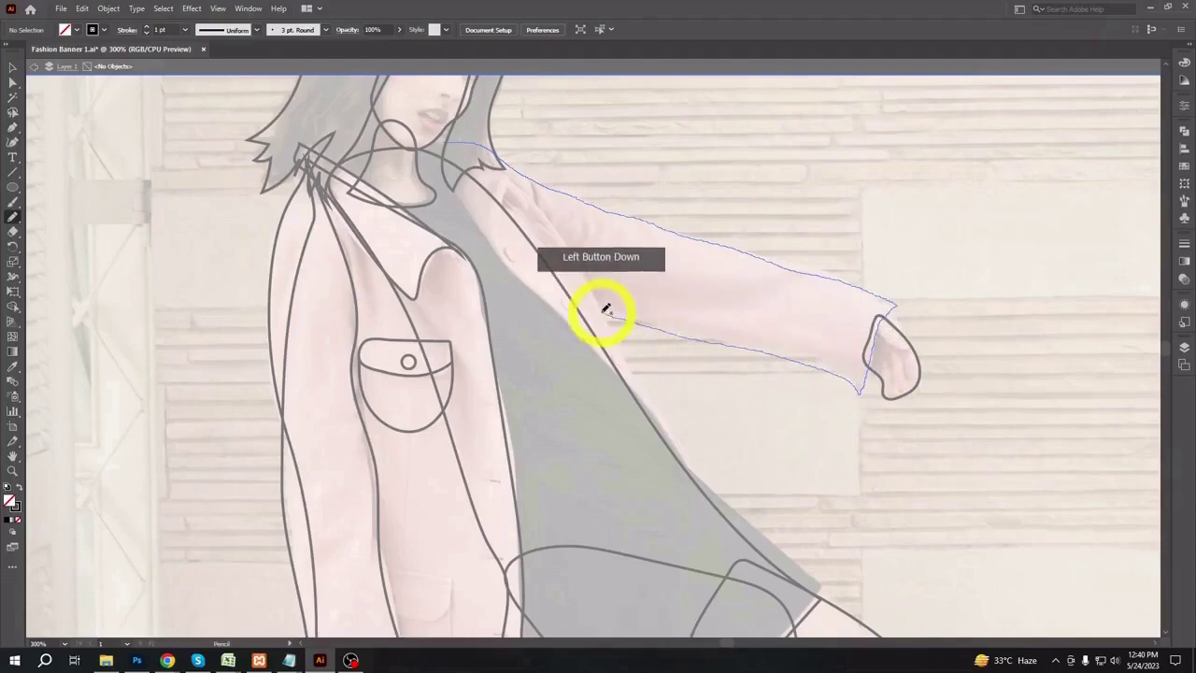
pyautogui.moveTo(606, 308)
pyautogui.mouseDown()
pyautogui.moveTo(636, 377)
pyautogui.moveTo(721, 499)
pyautogui.moveTo(484, 227)
pyautogui.moveTo(443, 143)
pyautogui.mouseUp()
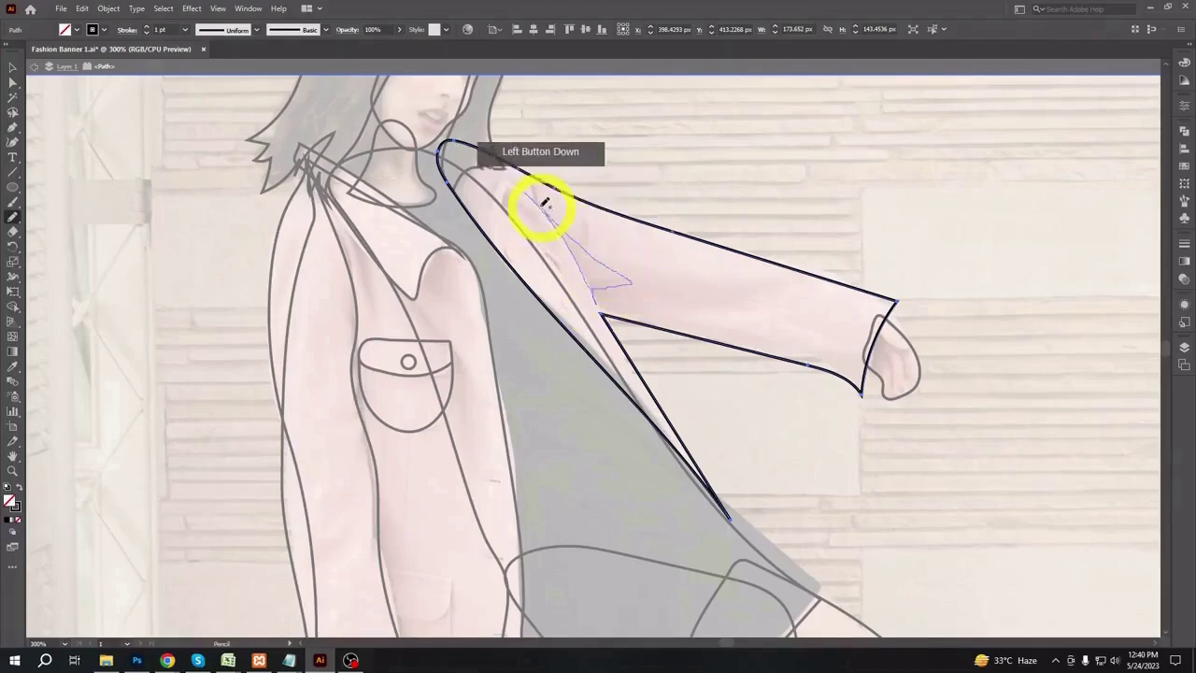
# - Trace the pointed coat fold by the outstretched armpit, about 37 × 41 px, and the smaller lapel fold beside it
pyautogui.moveTo(544, 202); pyautogui.dragTo(530, 197)
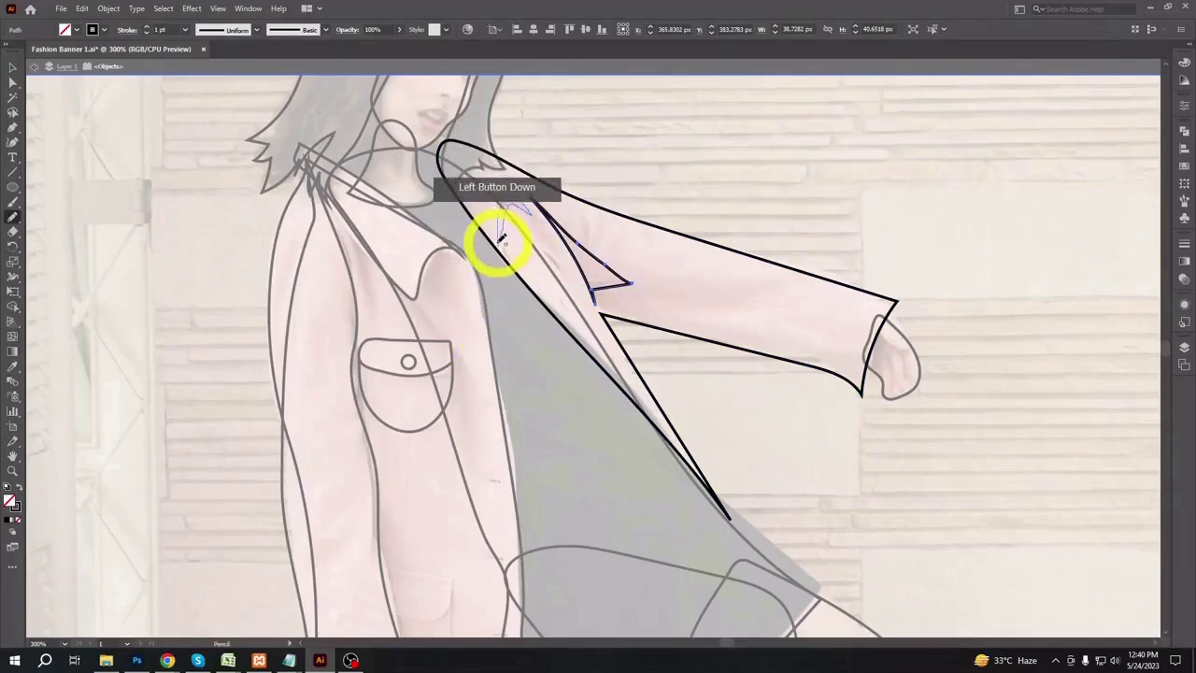
pyautogui.moveTo(500, 239); pyautogui.dragTo(498, 246)
pyautogui.moveTo(658, 378); pyautogui.dragTo(665, 387)
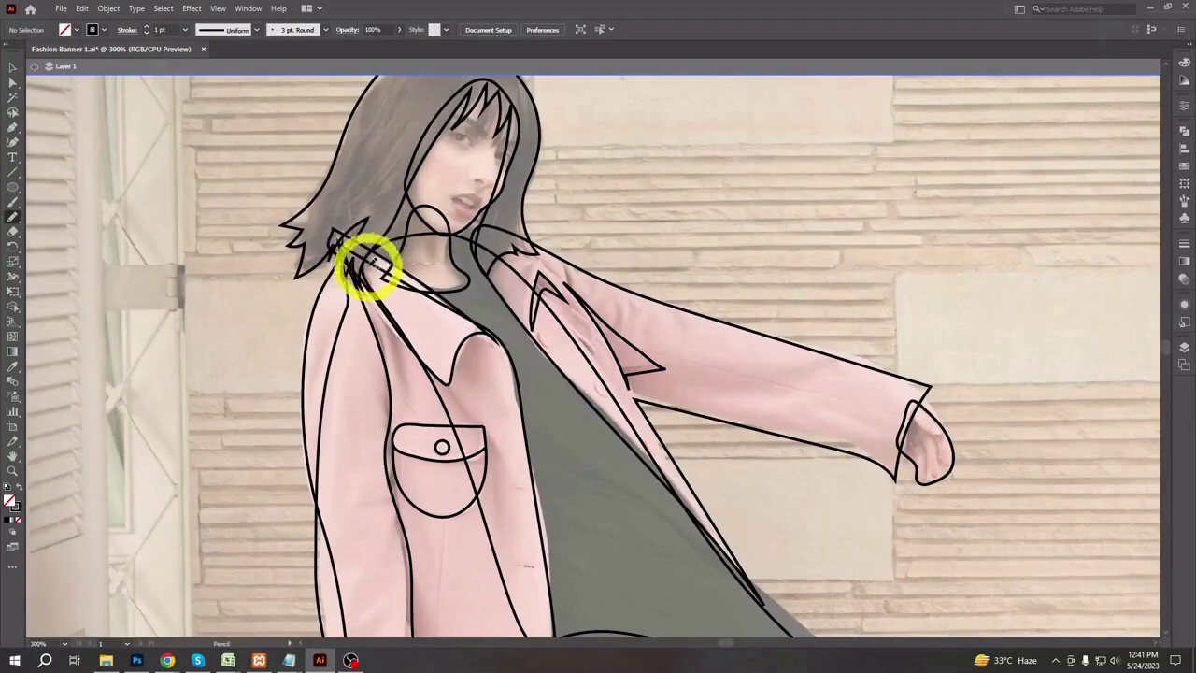
# - Draw a closed oval outline around the neck above the coat collar, about 54 × 43 px, replacing a flatter first attempt
pyautogui.moveTo(368, 267)
pyautogui.mouseDown()
pyautogui.moveTo(405, 214)
pyautogui.moveTo(489, 249)
pyautogui.moveTo(365, 293)
pyautogui.moveTo(463, 215)
pyautogui.mouseUp()
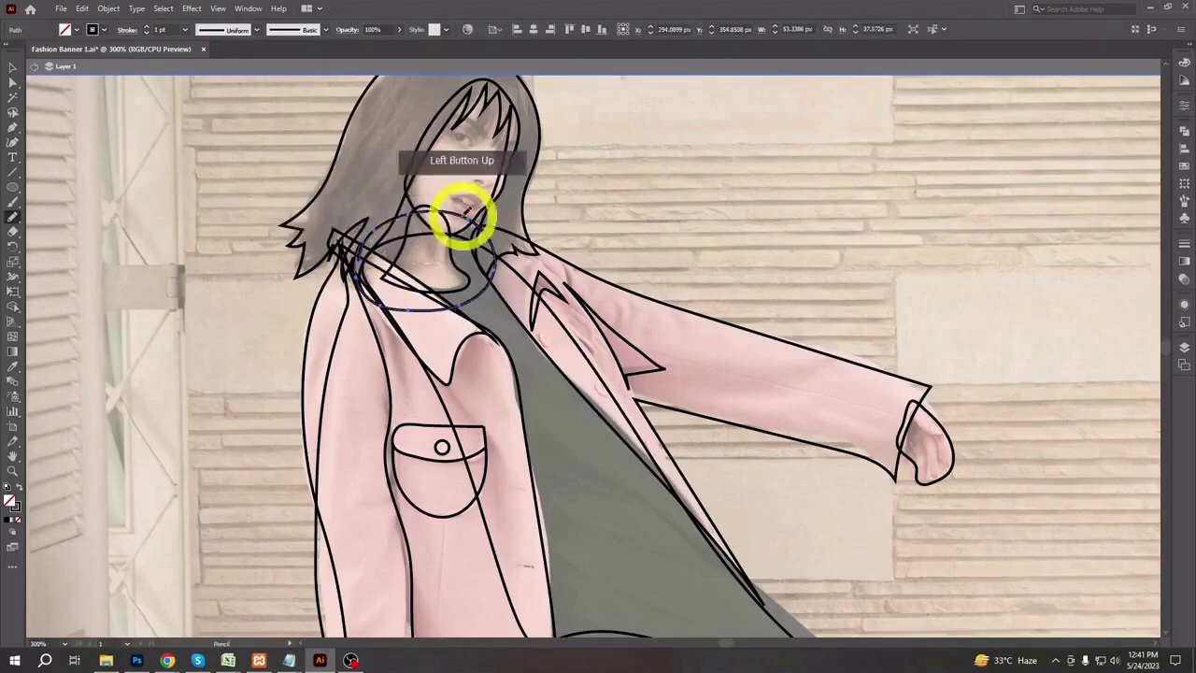
pyautogui.hotkey('ctrl', 'z')
pyautogui.moveTo(357, 252)
pyautogui.mouseDown()
pyautogui.moveTo(411, 194)
pyautogui.moveTo(495, 246)
pyautogui.moveTo(365, 299)
pyautogui.moveTo(425, 196)
pyautogui.mouseUp()
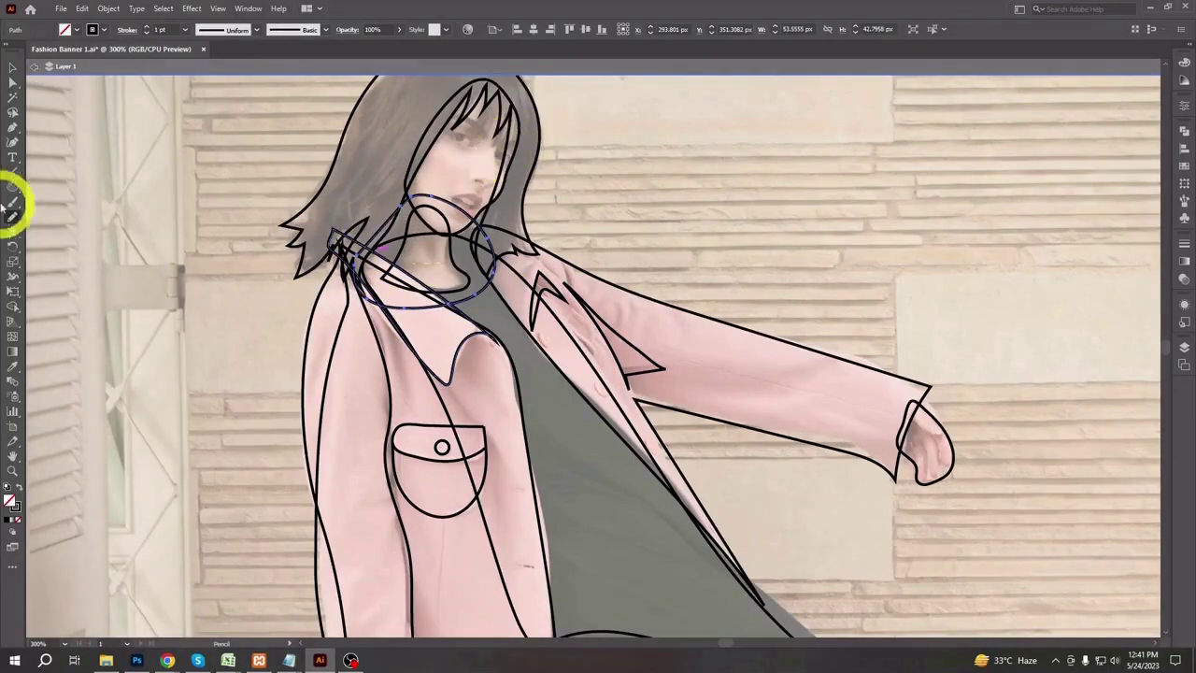
# - Delete the reference photo behind the traced outlines and leave isolation mode
pyautogui.hotkey('ctrl', '-')
pyautogui.hotkey('ctrl', '-')
pyautogui.hotkey('ctrl', '-')
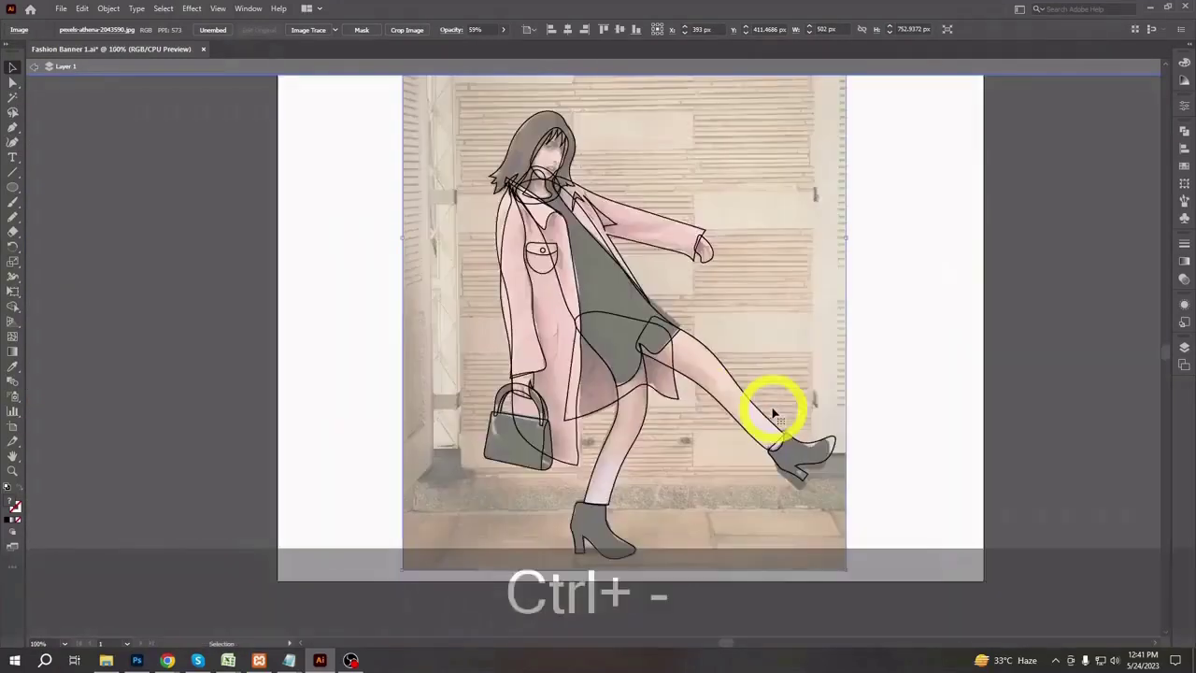
pyautogui.click(1184, 347)
pyautogui.scroll(-3, 1014, 523)
pyautogui.press('Delete')
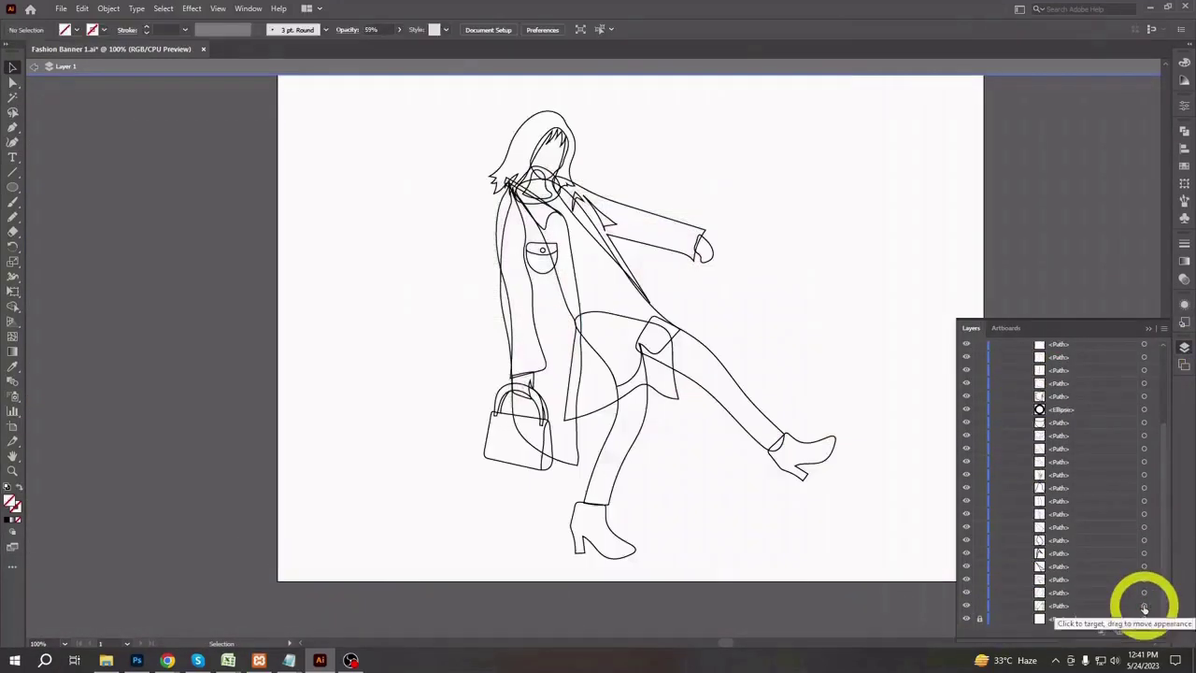
pyautogui.click(1147, 328)
pyautogui.moveTo(838, 296); pyautogui.dragTo(835, 371)
pyautogui.press('Escape')
# - Swap the hair outline's stroke and fill so the hair is solid black with no stroke
pyautogui.click(572, 236)
pyautogui.hotkey('ctrl', '=')
pyautogui.hotkey('ctrl', '=')
pyautogui.hotkey('ctrl', '=')
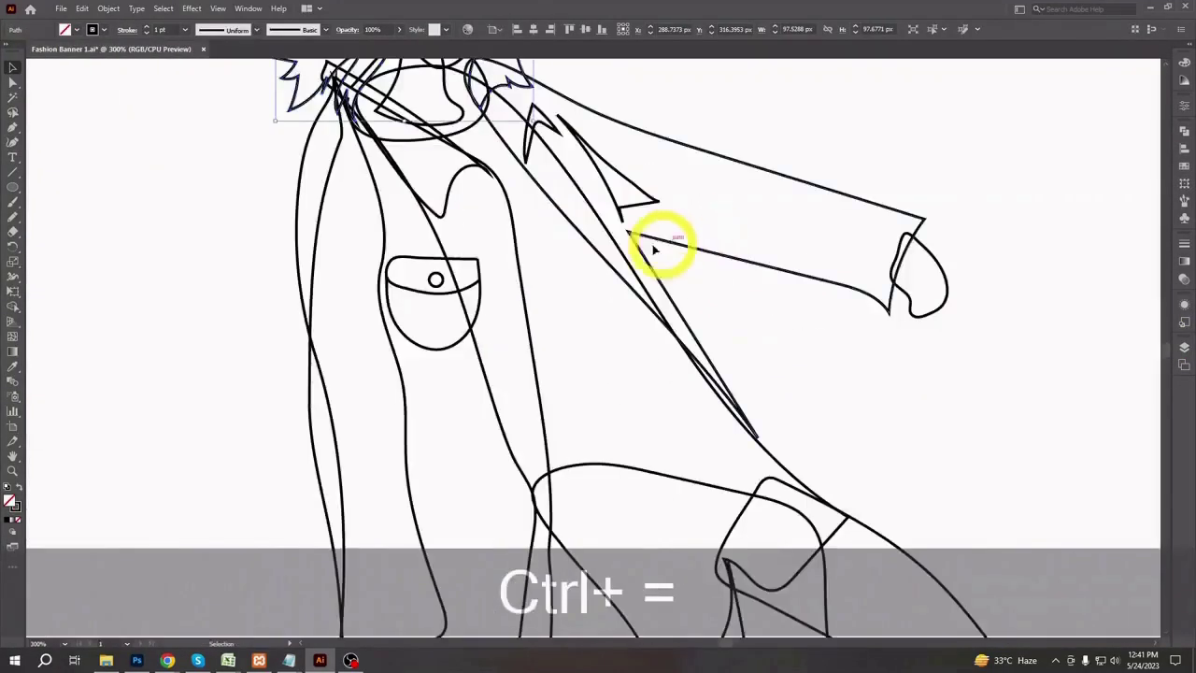
pyautogui.moveTo(645, 79); pyautogui.dragTo(683, 456)
pyautogui.moveTo(690, 382); pyautogui.dragTo(778, 264)
pyautogui.hotkey('shift', 'x')
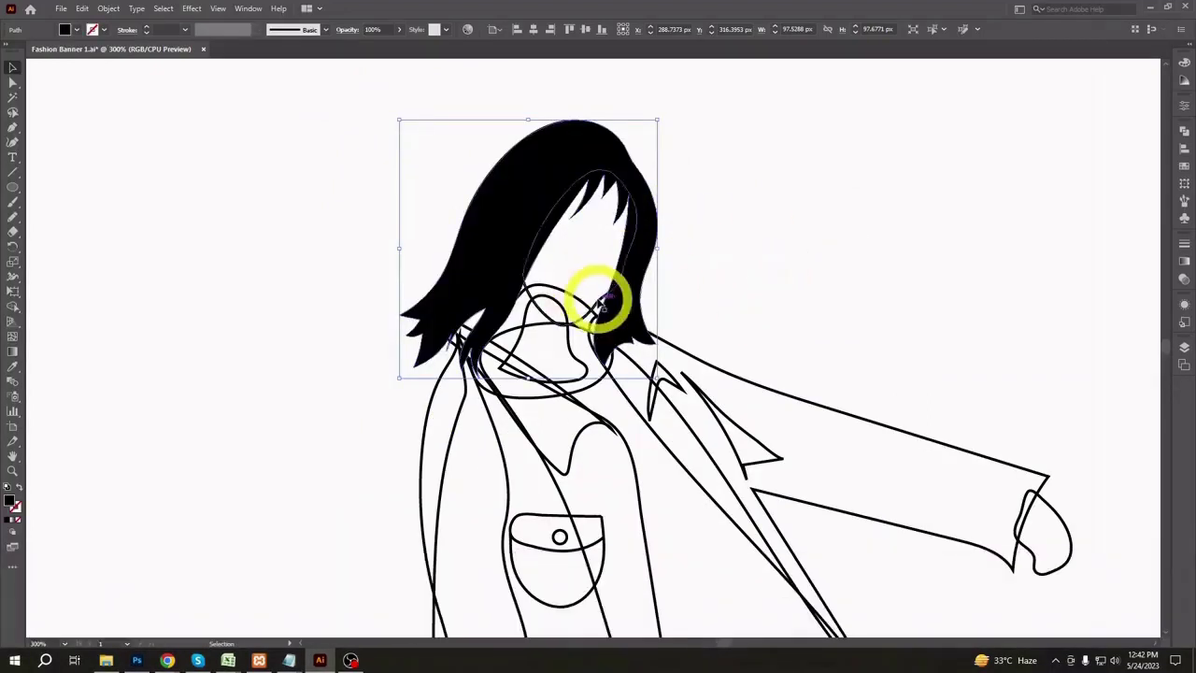
# - Fill the face with a light peach skin tone without stroke and send it behind the hair
pyautogui.click(598, 301)
pyautogui.click(93, 30)
pyautogui.click(79, 68)
pyautogui.hotkey('shift', 'x')
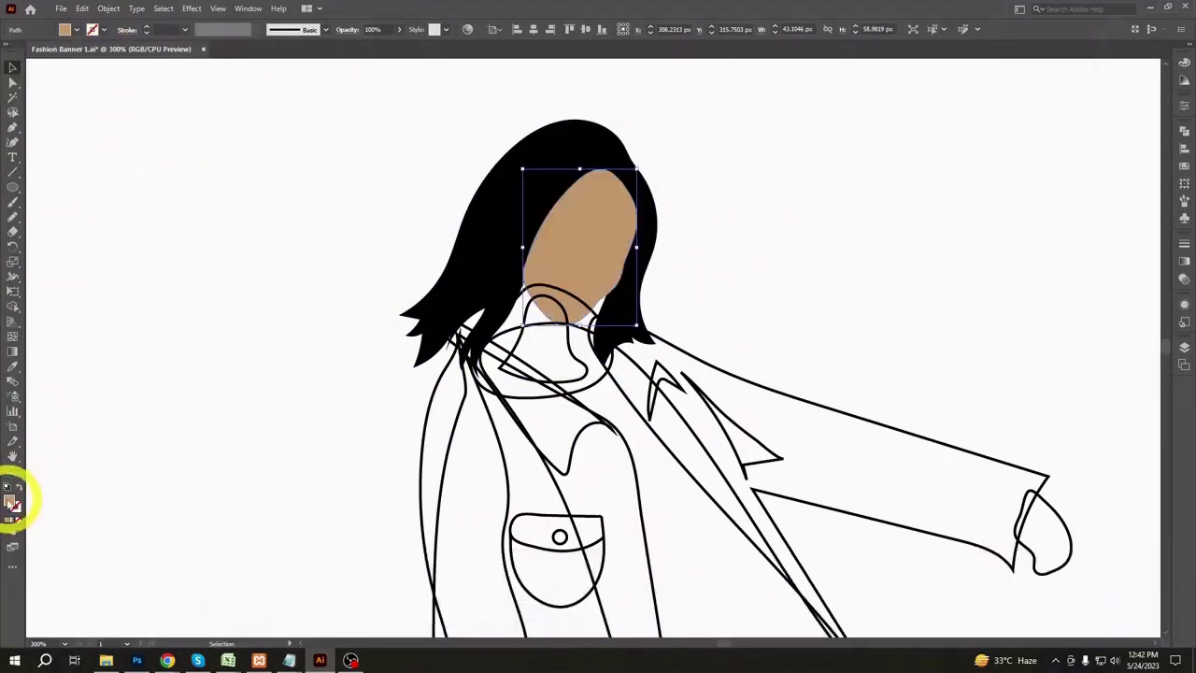
pyautogui.doubleClick(12, 501)
pyautogui.click(776, 176)
pyautogui.click(977, 168)
pyautogui.hotkey('ctrl', '[')
pyautogui.click(707, 299)
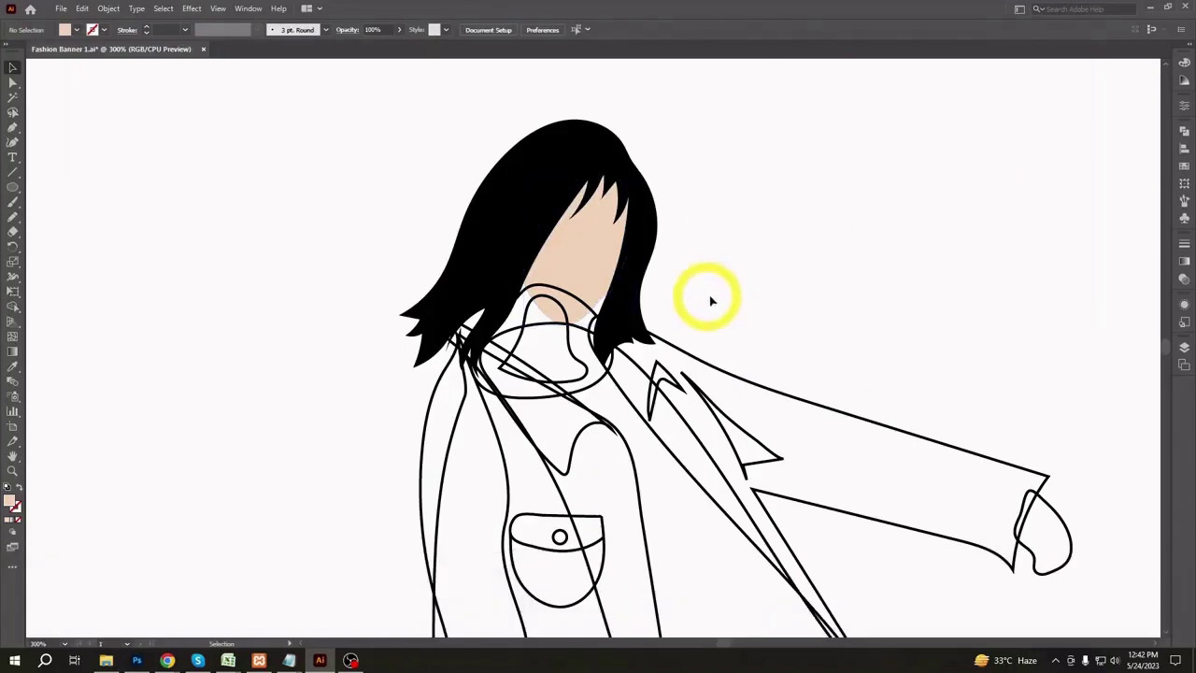
# - Fill the outstretched sleeve and its coat front edge with magenta and no stroke
pyautogui.scroll(-3, 734, 326)
pyautogui.click(92, 29)
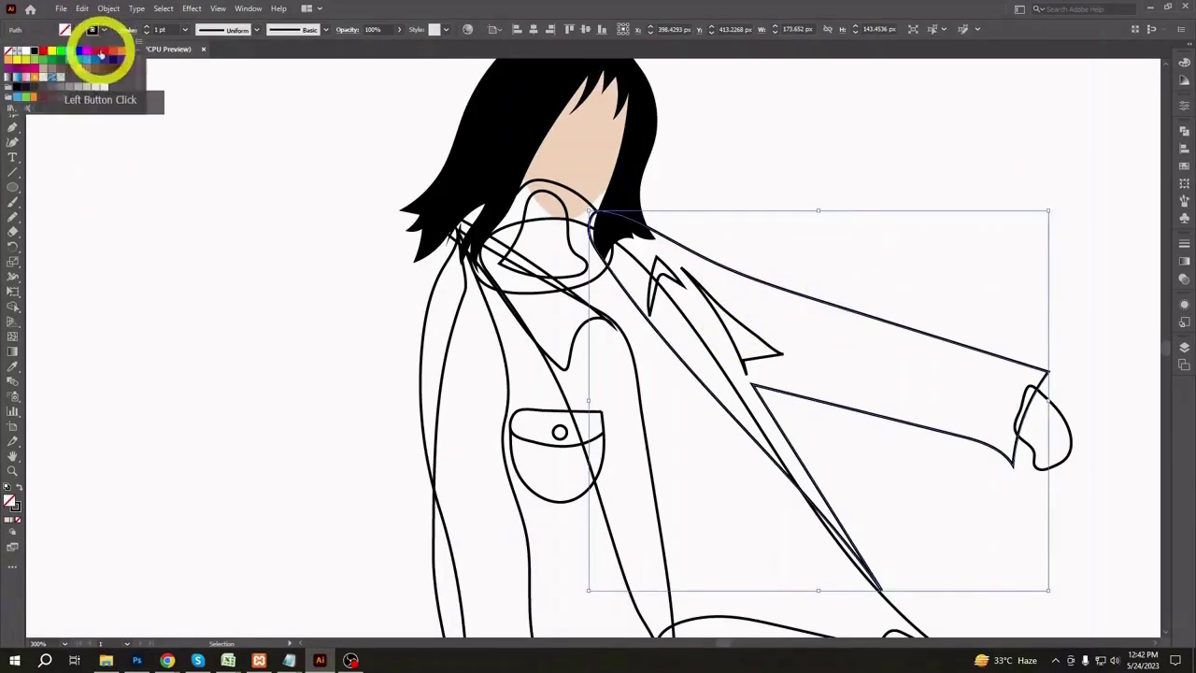
pyautogui.click(97, 54)
pyautogui.hotkey('shift', 'x')
pyautogui.hotkey('ctrl', '-')
pyautogui.hotkey('ctrl', '-')
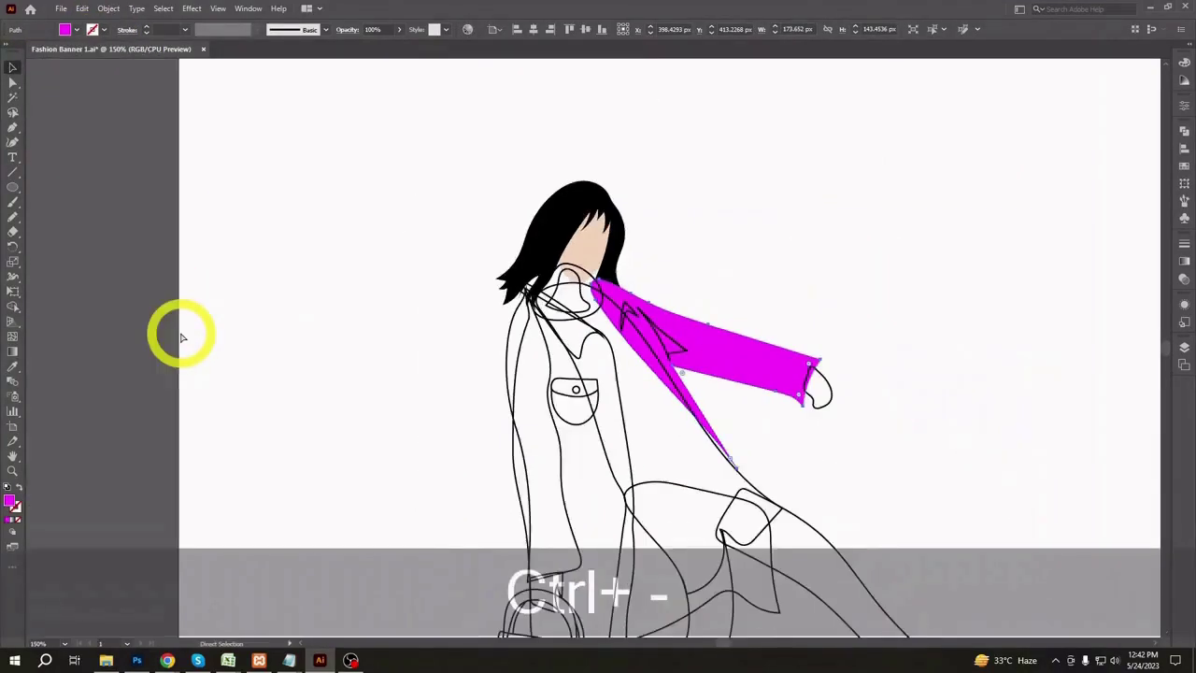
# - Apply the outstretched sleeve's magenta fill to the hanging sleeve with the Eyedropper tool
pyautogui.hotkey('ctrl', '=')
pyautogui.moveTo(927, 575); pyautogui.dragTo(810, 398)
pyautogui.click(357, 215)
pyautogui.press('i')
pyautogui.click(629, 177)
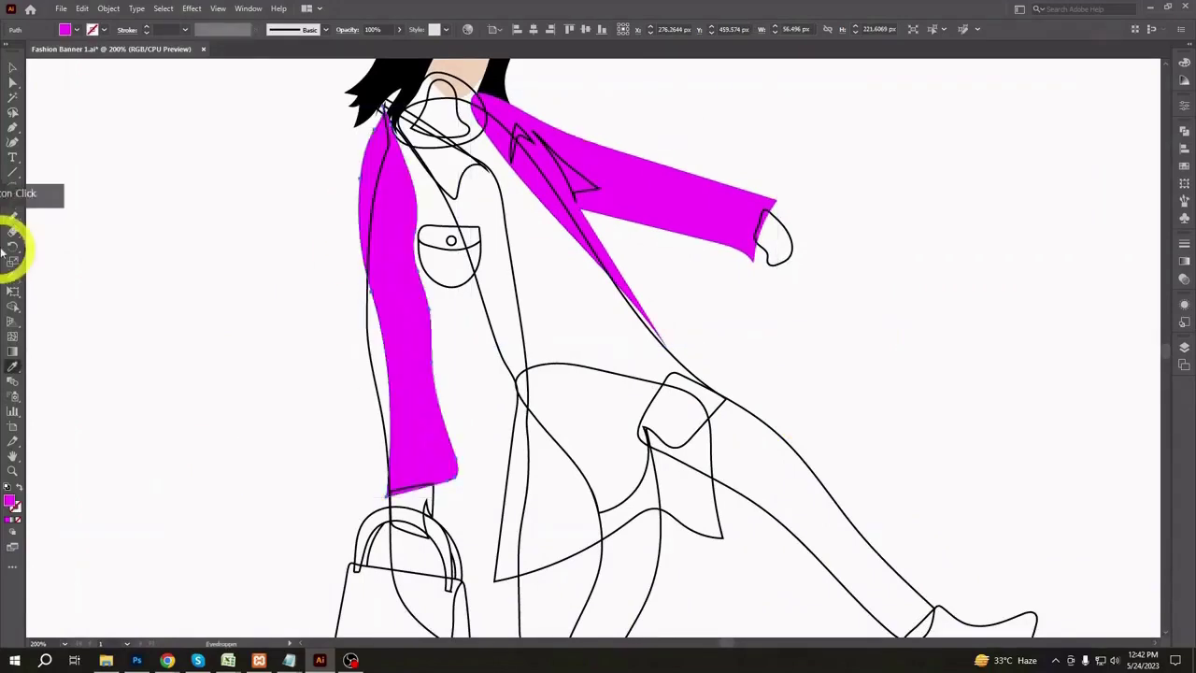
# - Fill both hands with the face's skin tone and send them behind the sleeves
pyautogui.click(13, 69)
pyautogui.click(789, 248)
pyautogui.moveTo(917, 336); pyautogui.dragTo(968, 338)
pyautogui.press('i')
pyautogui.click(527, 227)
pyautogui.click(13, 69)
pyautogui.click(983, 421)
pyautogui.hotkey('ctrl', '[')
pyautogui.click(945, 458)
pyautogui.click(888, 266)
pyautogui.click(276, 284)
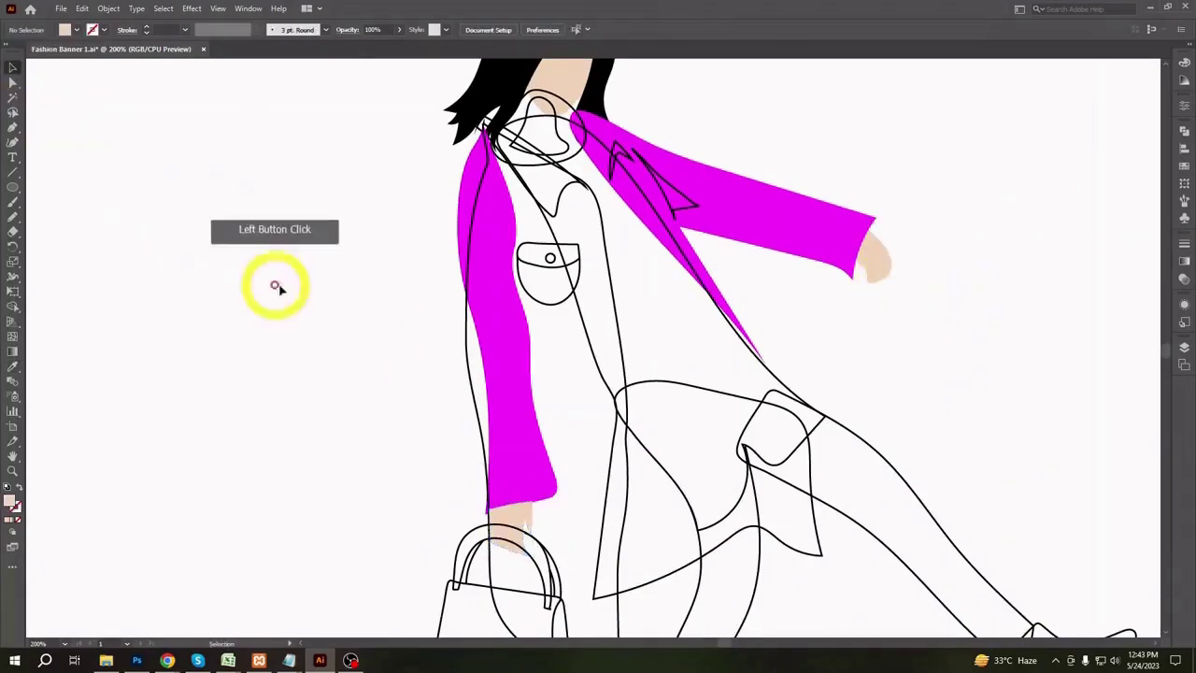
# - Fill the coat's front body panel with the sleeve's magenta and darken that fill slightly
pyautogui.click(809, 419)
pyautogui.hotkey('ctrl', '[')
pyautogui.click(870, 366)
pyautogui.moveTo(812, 345); pyautogui.dragTo(823, 283)
pyautogui.press('i')
pyautogui.click(486, 312)
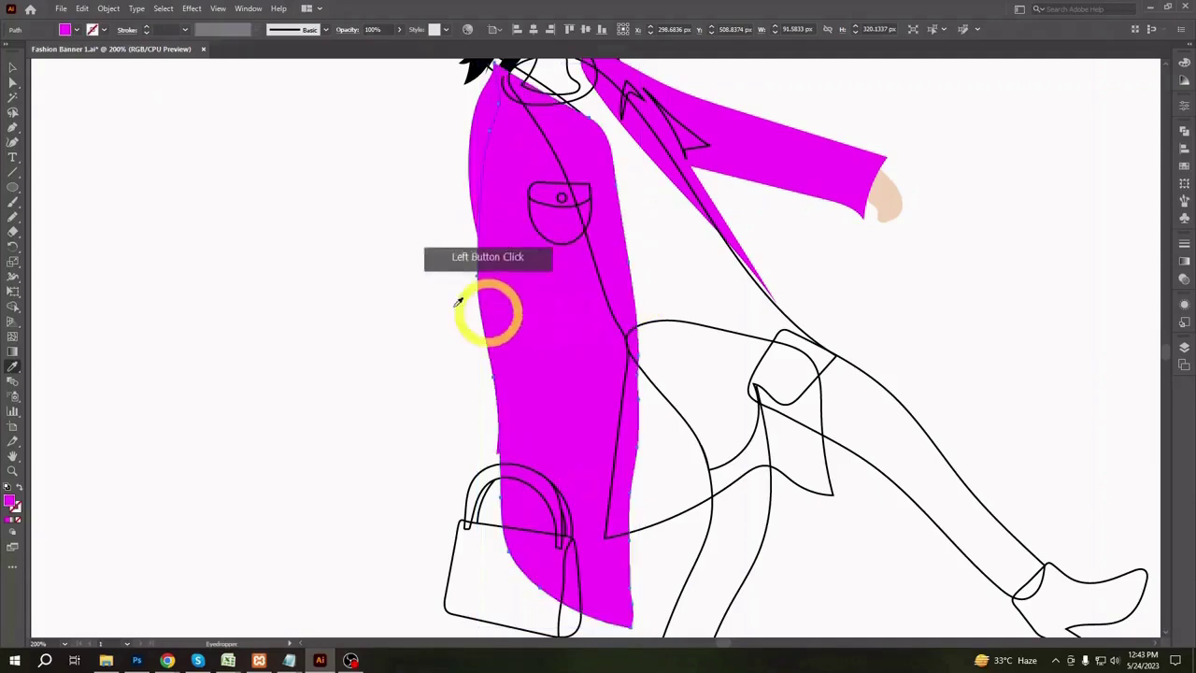
pyautogui.doubleClick(13, 501)
pyautogui.click(1008, 172)
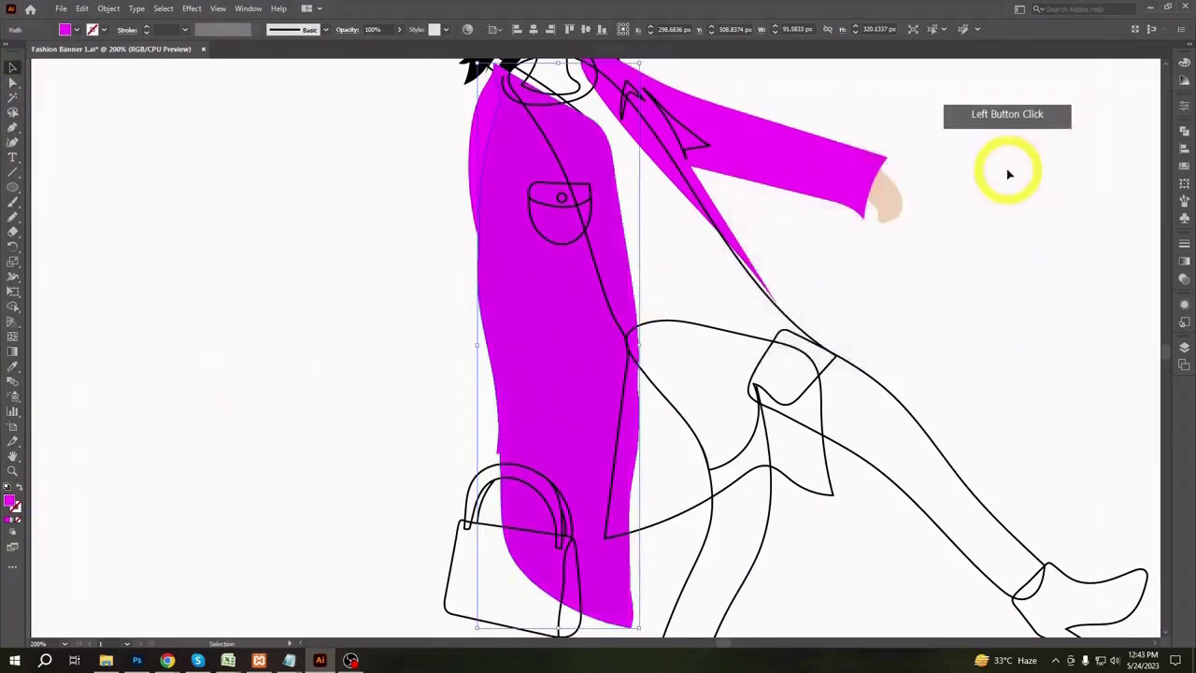
# - Bring the hanging sleeve in front of the coat body and send the coat body behind the handbag hand
pyautogui.click(507, 125)
pyautogui.hotkey('ctrl', ']')
pyautogui.click(362, 472)
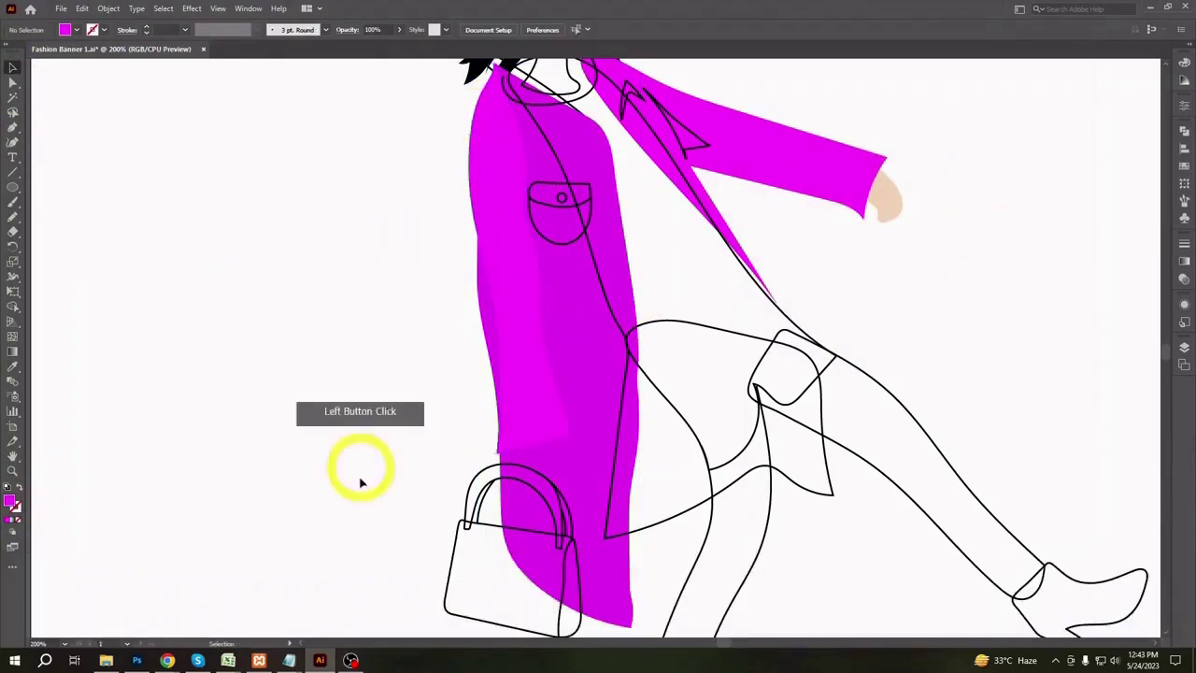
pyautogui.click(579, 457)
pyautogui.hotkey('ctrl', '[')
pyautogui.click(404, 420)
pyautogui.moveTo(912, 304); pyautogui.dragTo(932, 400)
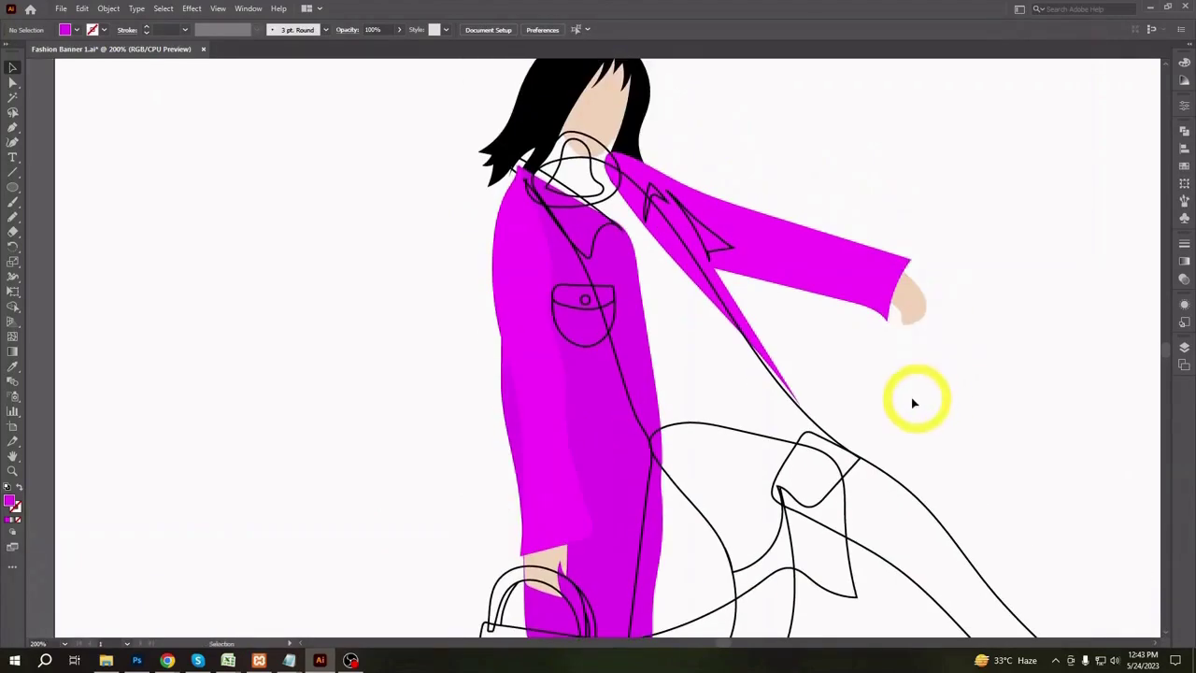
# - Fill the armpit fold and the lapel fold with the coat body's darker magenta using the Eyedropper tool
pyautogui.click(13, 67)
pyautogui.click(187, 230)
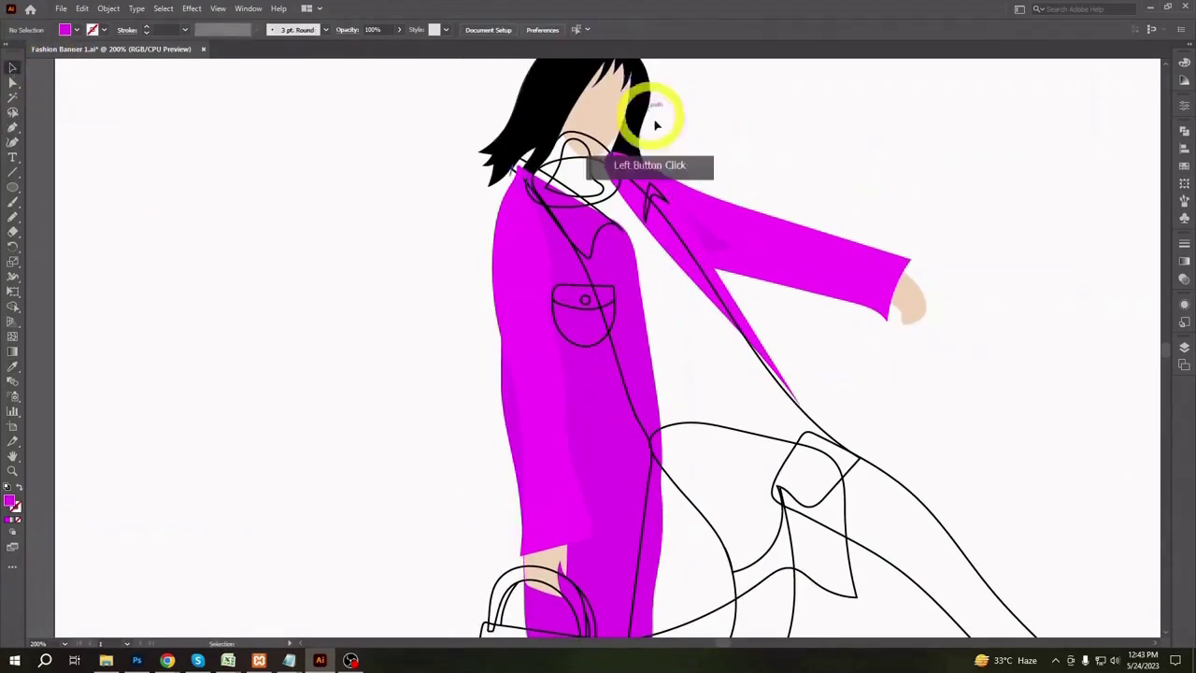
pyautogui.click(651, 196)
pyautogui.press('i')
pyautogui.click(592, 389)
pyautogui.click(12, 67)
pyautogui.click(264, 231)
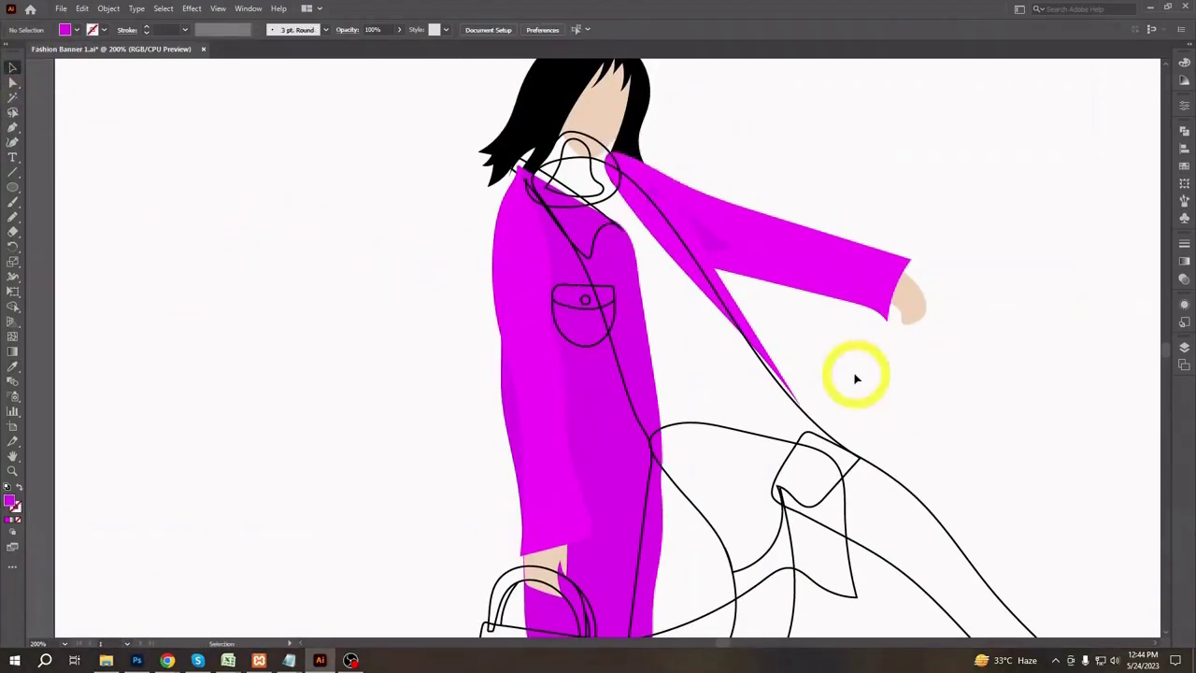
# - Fill the collar outline behind the coat's neckline with the sleeve's magenta using the Eyedropper tool
pyautogui.click(598, 234)
pyautogui.press('i')
pyautogui.click(532, 276)
pyautogui.click(13, 71)
pyautogui.click(223, 220)
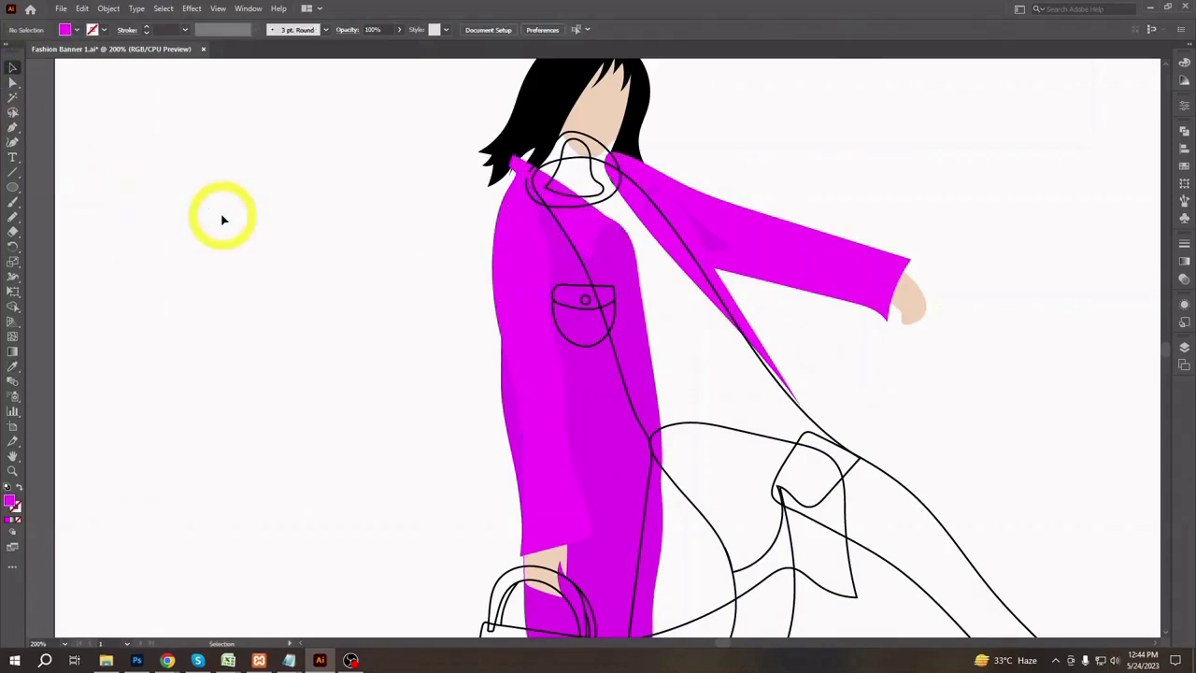
# - Close the gap in the large rounded outline around the neck by moving its open end point
pyautogui.doubleClick(607, 198)
pyautogui.moveTo(400, 250); pyautogui.dragTo(374, 464)
pyautogui.hotkey('ctrl', '=')
pyautogui.hotkey('ctrl', '=')
pyautogui.hotkey('ctrl', '=')
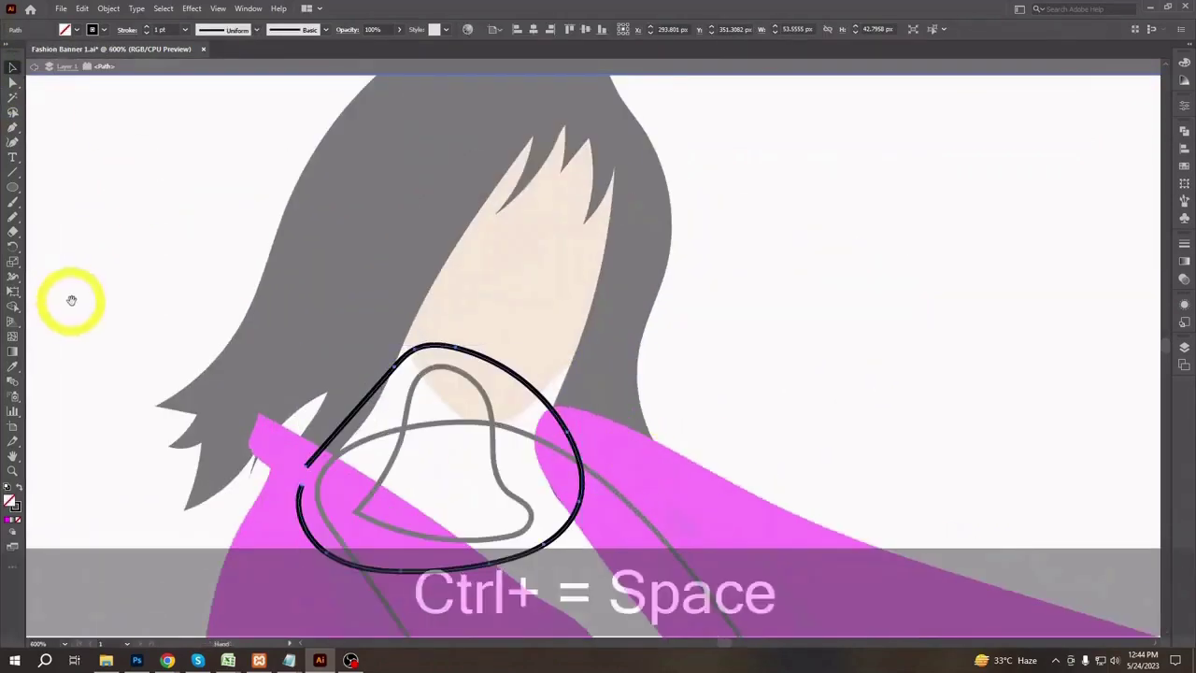
pyautogui.moveTo(72, 301); pyautogui.dragTo(245, 200)
pyautogui.click(12, 83)
pyautogui.click(476, 382)
pyautogui.doubleClick(268, 389)
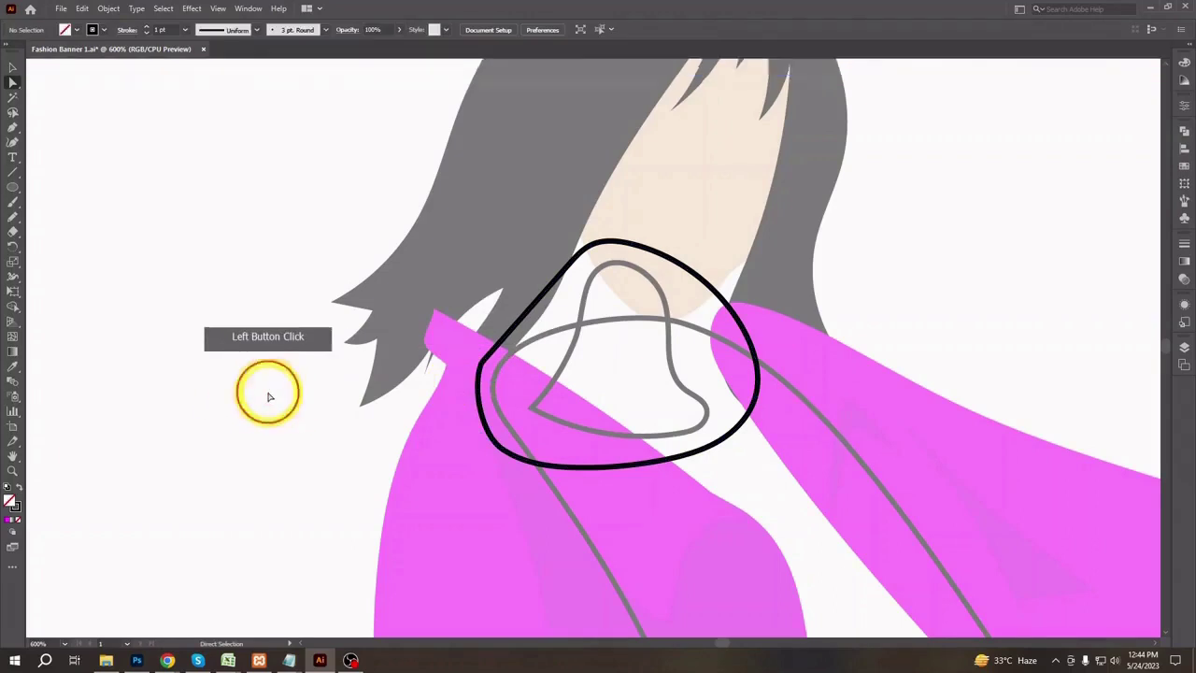
pyautogui.click(743, 425)
pyautogui.hotkey('ctrl', '-')
pyautogui.hotkey('ctrl', '-')
pyautogui.hotkey('ctrl', '-')
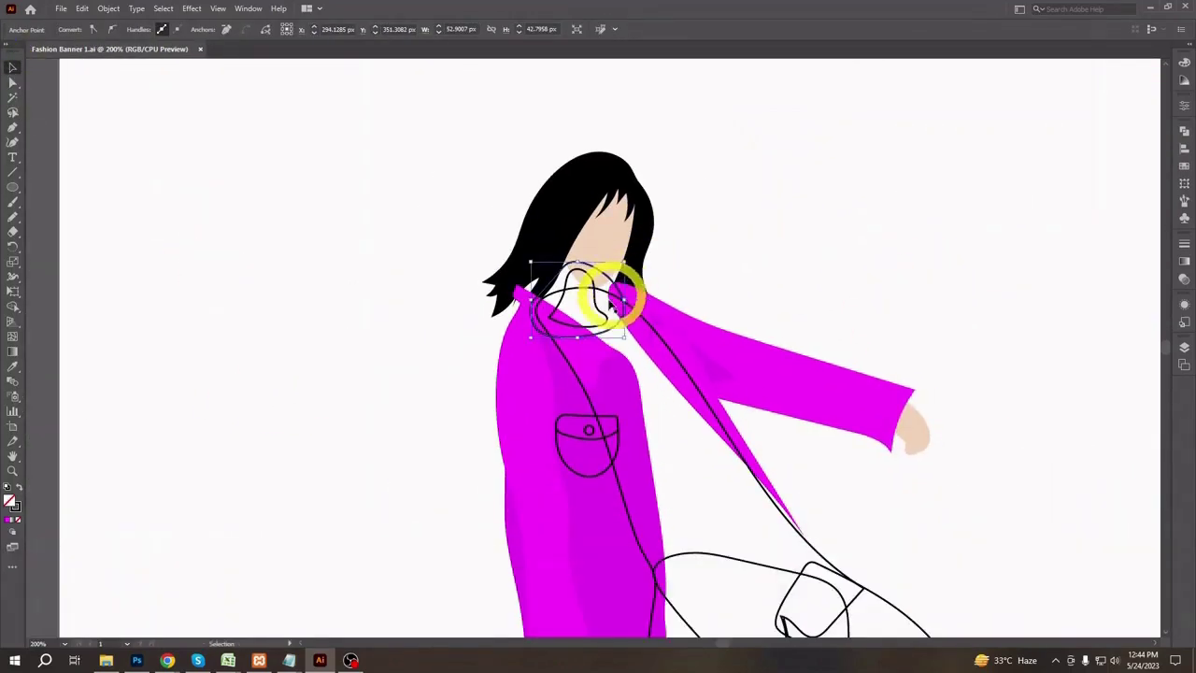
# - Fill the rounded shape around the neck with black and send it behind the face and coat
pyautogui.click(615, 327)
pyautogui.hotkey('shift', 'x')
pyautogui.hotkey('ctrl', '[')
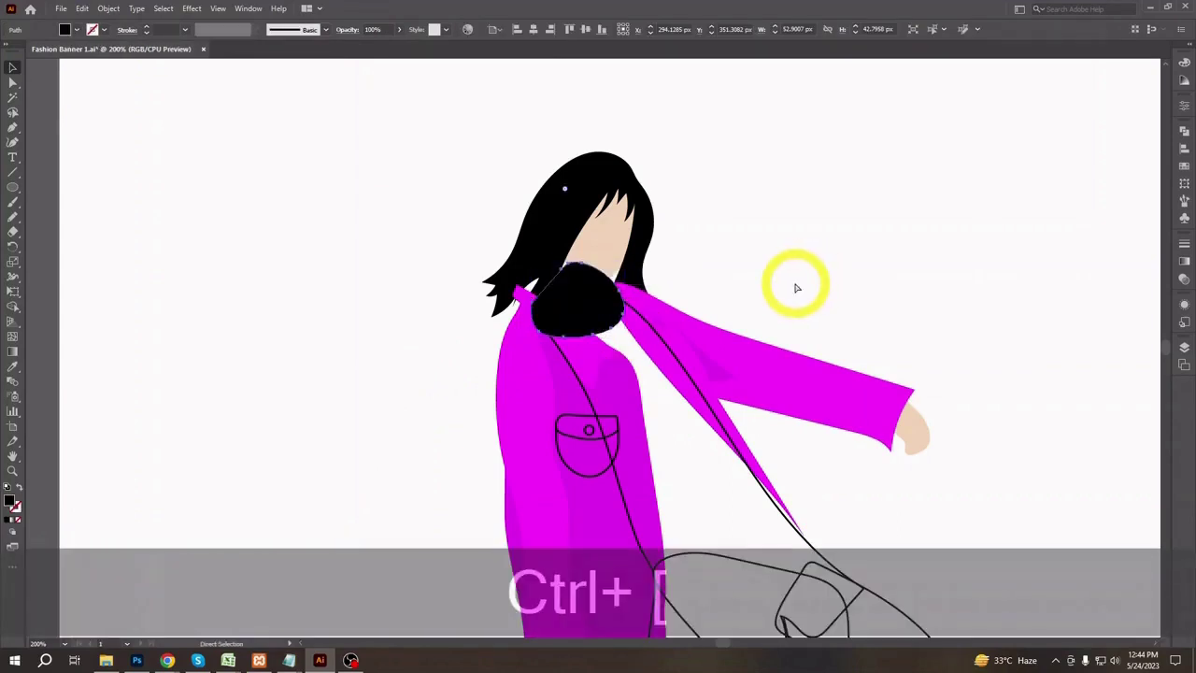
pyautogui.press('v')
# - Fill the neck shape with the face's skin tone and make that fill slightly darker
pyautogui.click(537, 308)
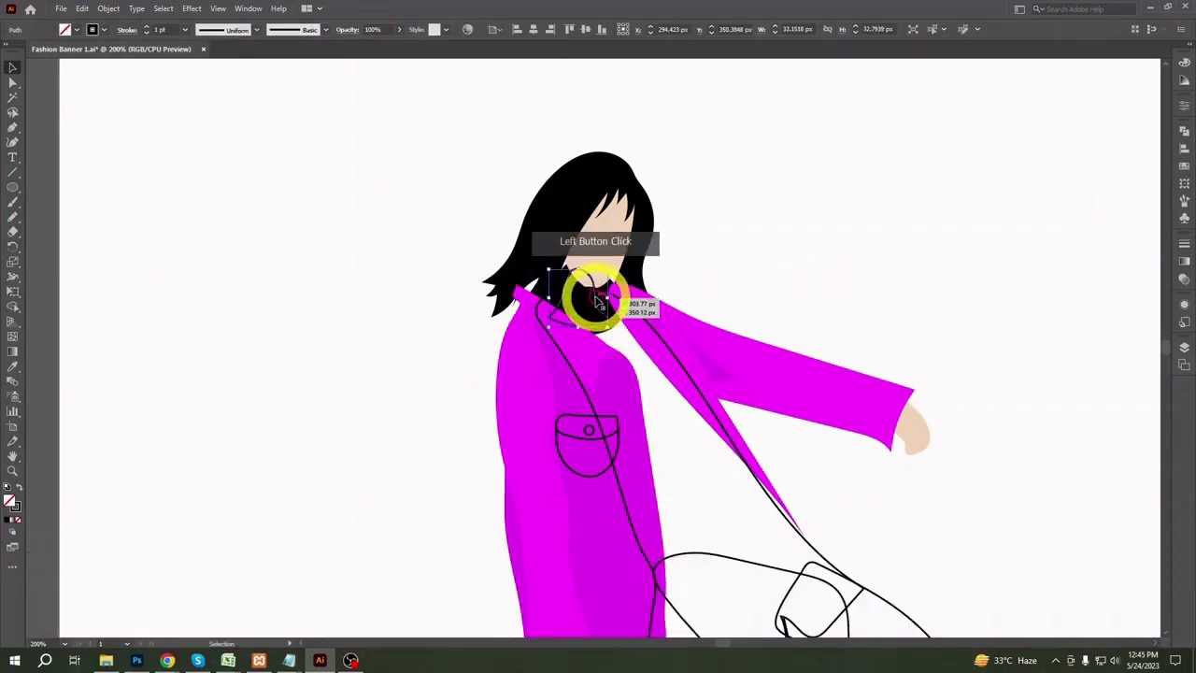
pyautogui.press('i')
pyautogui.click(593, 252)
pyautogui.doubleClick(11, 502)
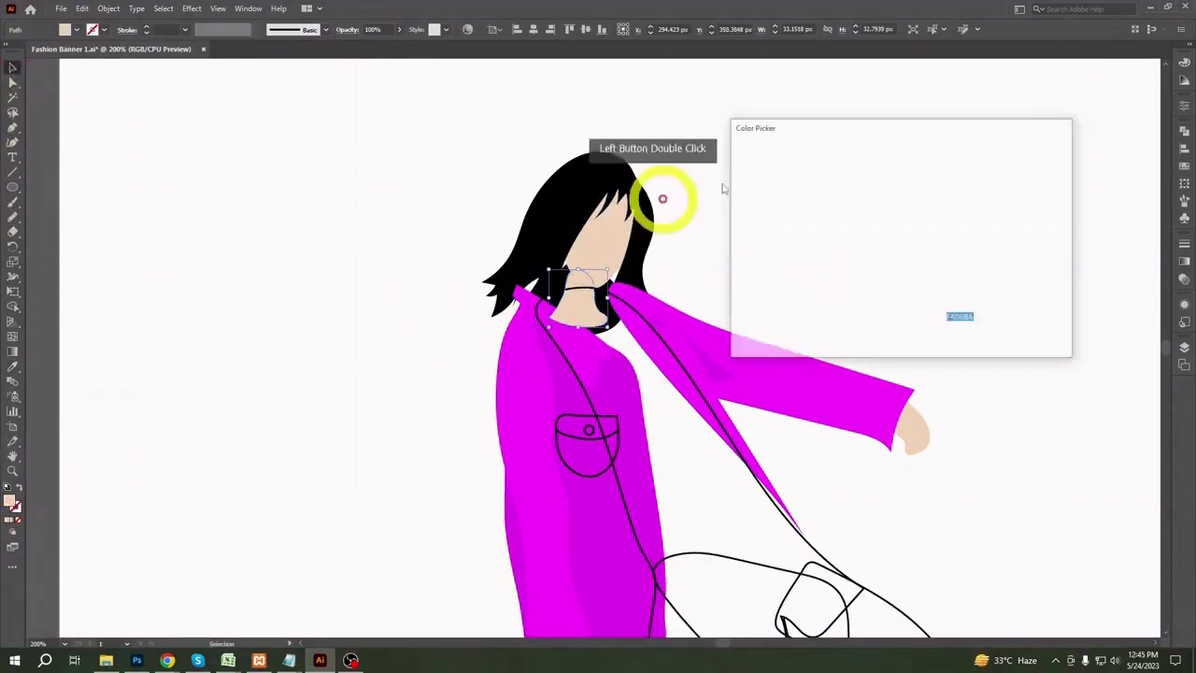
pyautogui.click(779, 171)
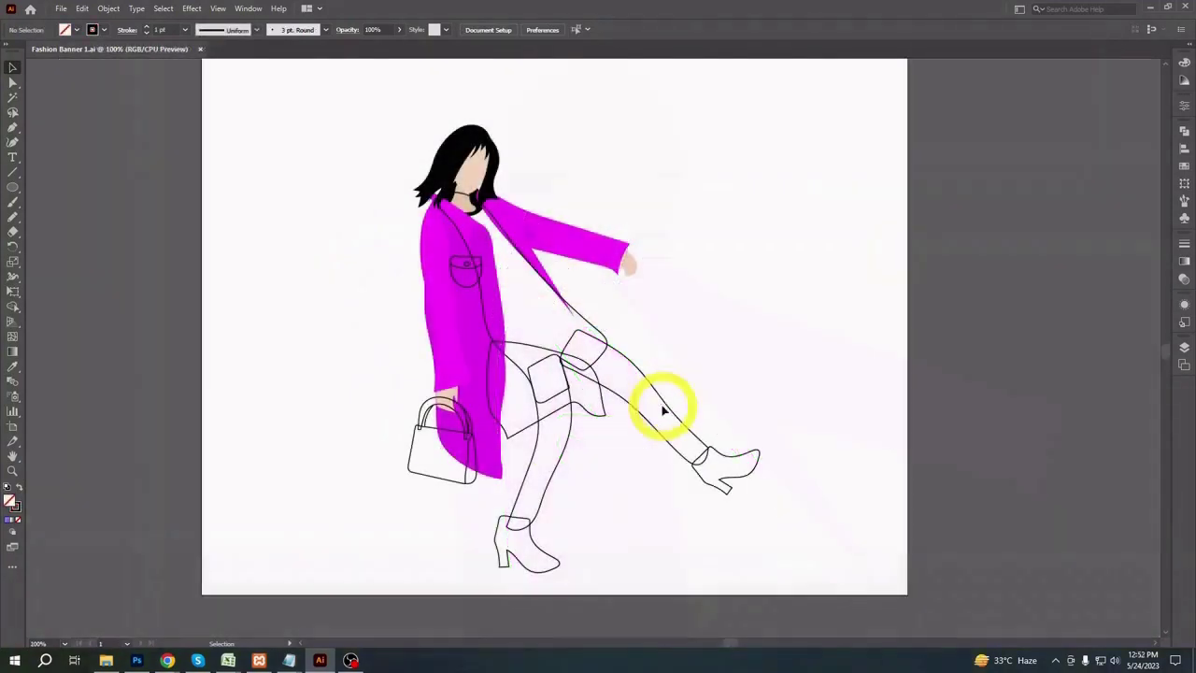
# - Fill the raised leg with solid red and no outline
pyautogui.click(663, 406)
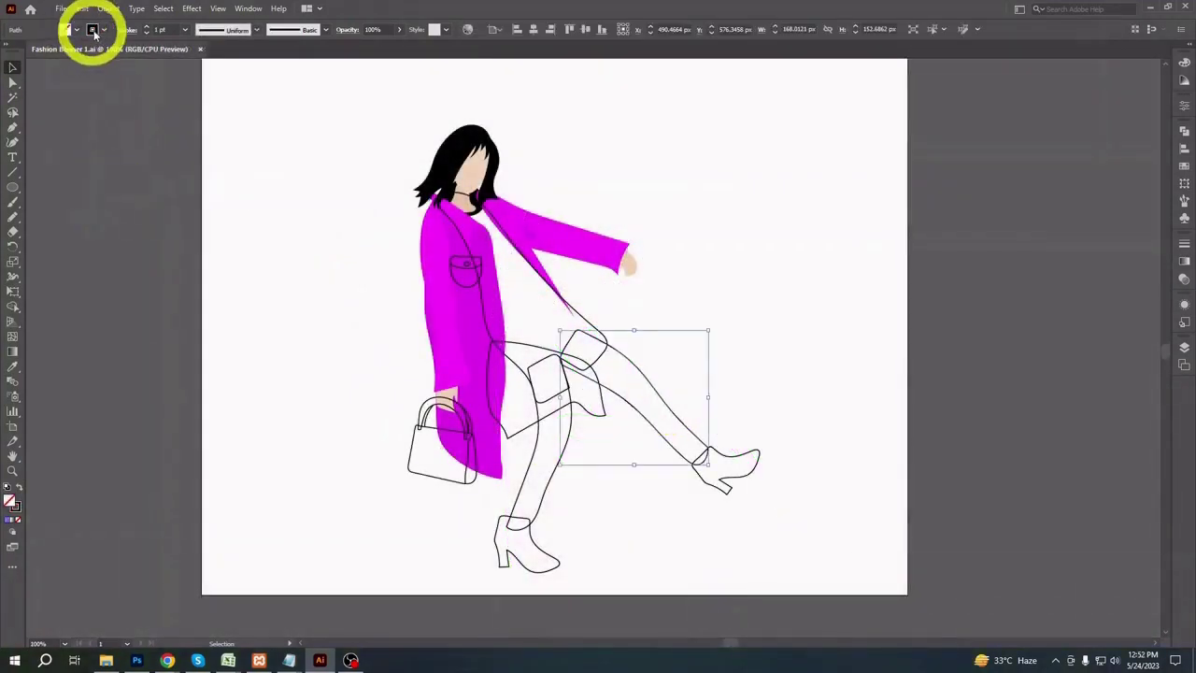
pyautogui.click(93, 29)
pyautogui.click(49, 46)
pyautogui.click(163, 336)
pyautogui.hotkey('shift', 'x')
pyautogui.click(164, 336)
# - Fill the standing leg with the raised leg's red using the Eyedropper tool
pyautogui.click(548, 489)
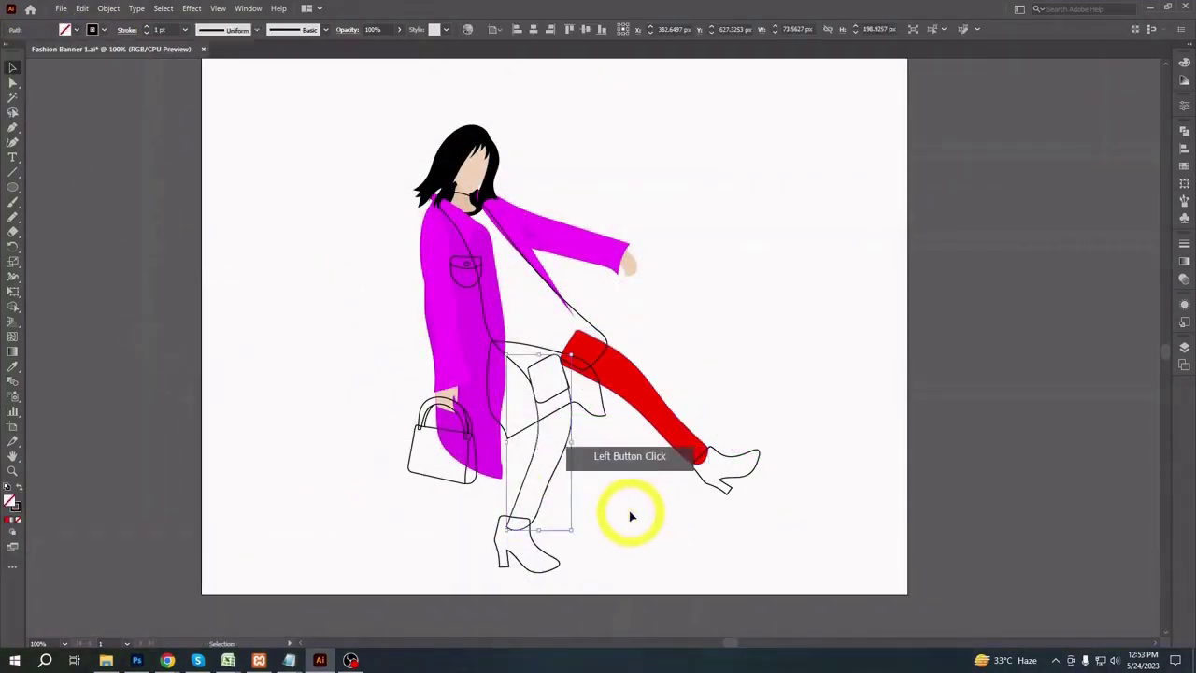
pyautogui.press('i')
pyautogui.click(654, 414)
pyautogui.click(12, 68)
pyautogui.click(581, 595)
# - Fill the standing leg's boot with black and place it in front of the ankle
pyautogui.click(557, 561)
pyautogui.hotkey('shift', 'x')
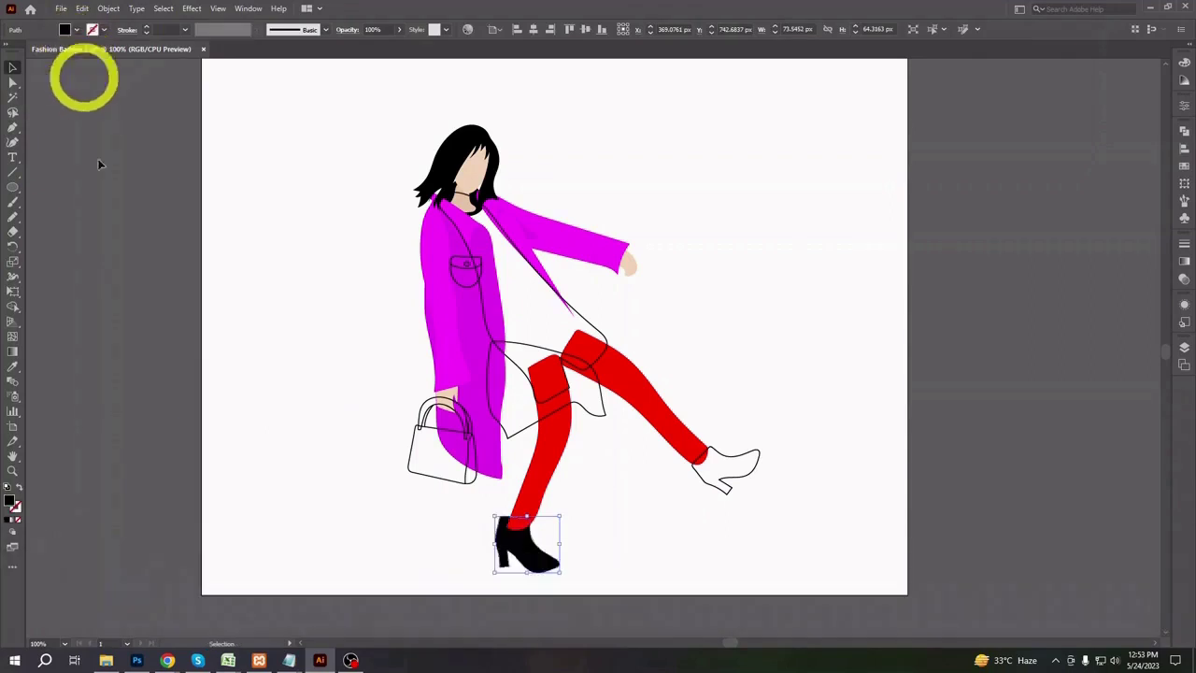
pyautogui.hotkey('ctrl', ']')
pyautogui.press('v')
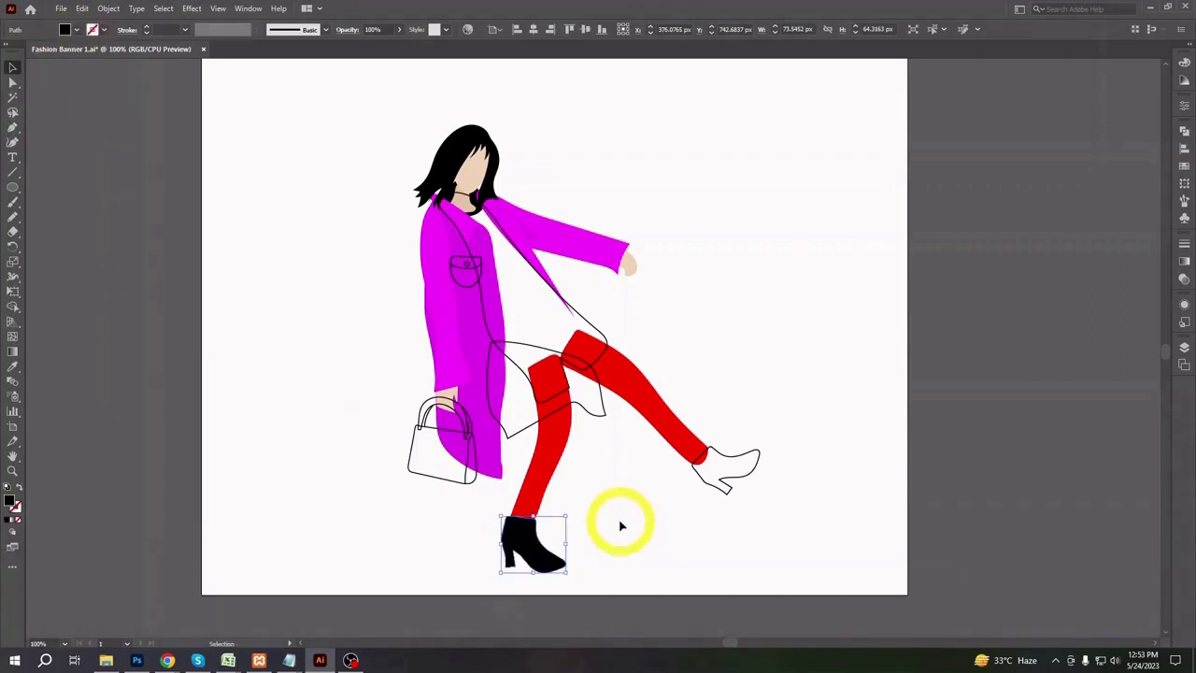
# - Fill the raised leg's boot with the other boot's black using the Eyedropper tool
pyautogui.click(751, 471)
pyautogui.press('i')
pyautogui.click(533, 544)
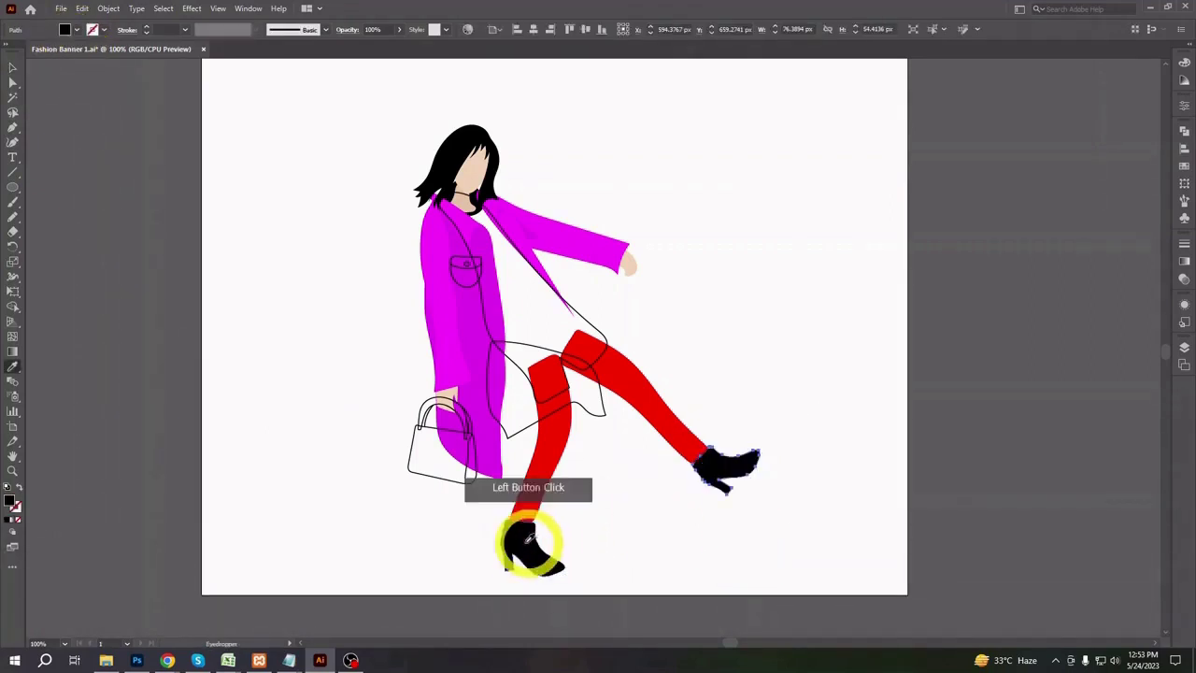
pyautogui.click(12, 67)
pyautogui.click(889, 368)
# - Fill the dress outline with black and send it behind the magenta coat and the neck
pyautogui.hotkey('ctrl', '=')
pyautogui.click(576, 288)
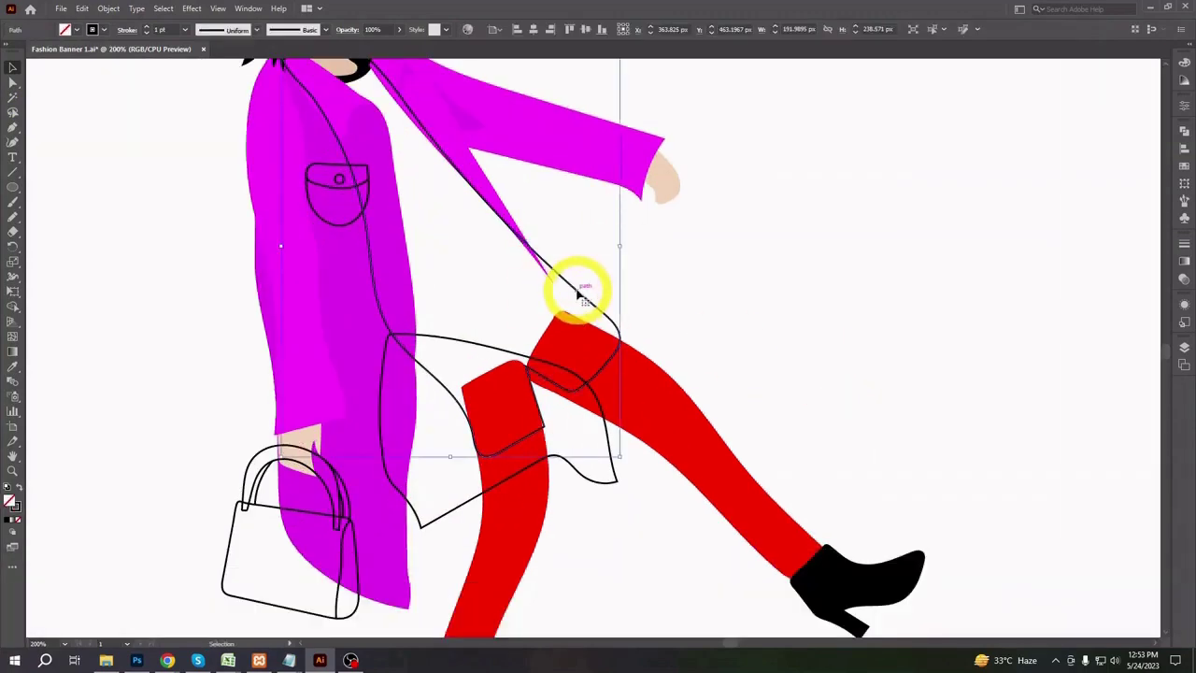
pyautogui.moveTo(781, 320); pyautogui.dragTo(854, 392)
pyautogui.hotkey('shift', 'x')
pyautogui.hotkey('ctrl', '-')
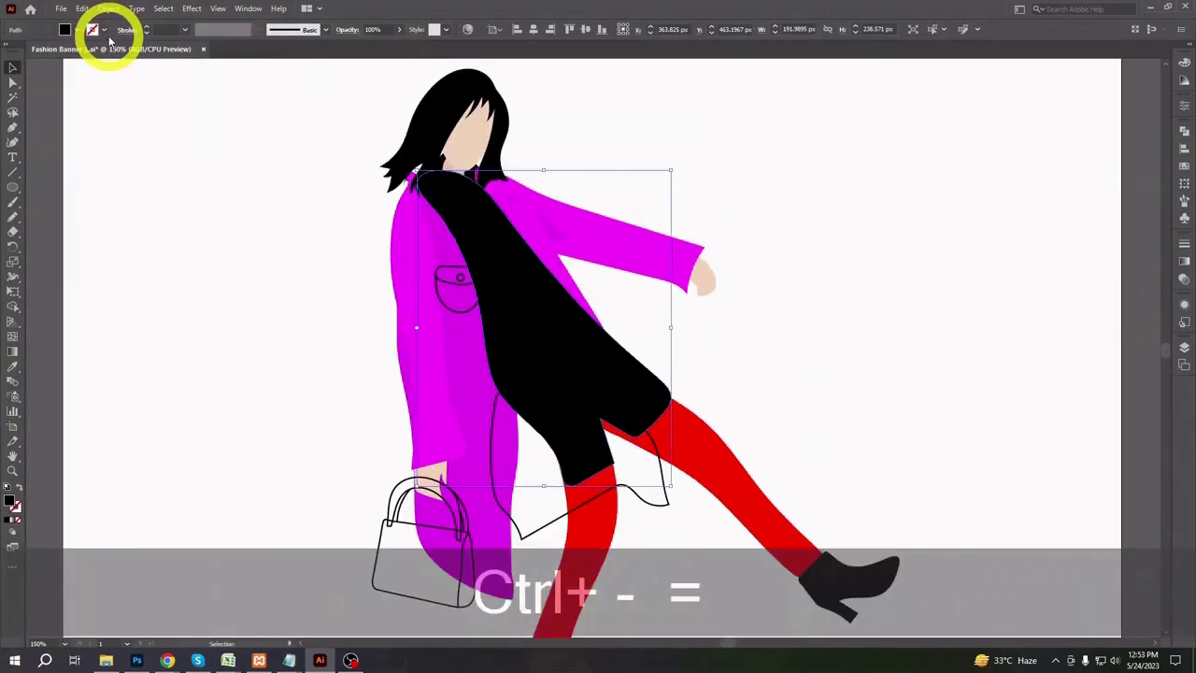
pyautogui.hotkey('ctrl', '[')
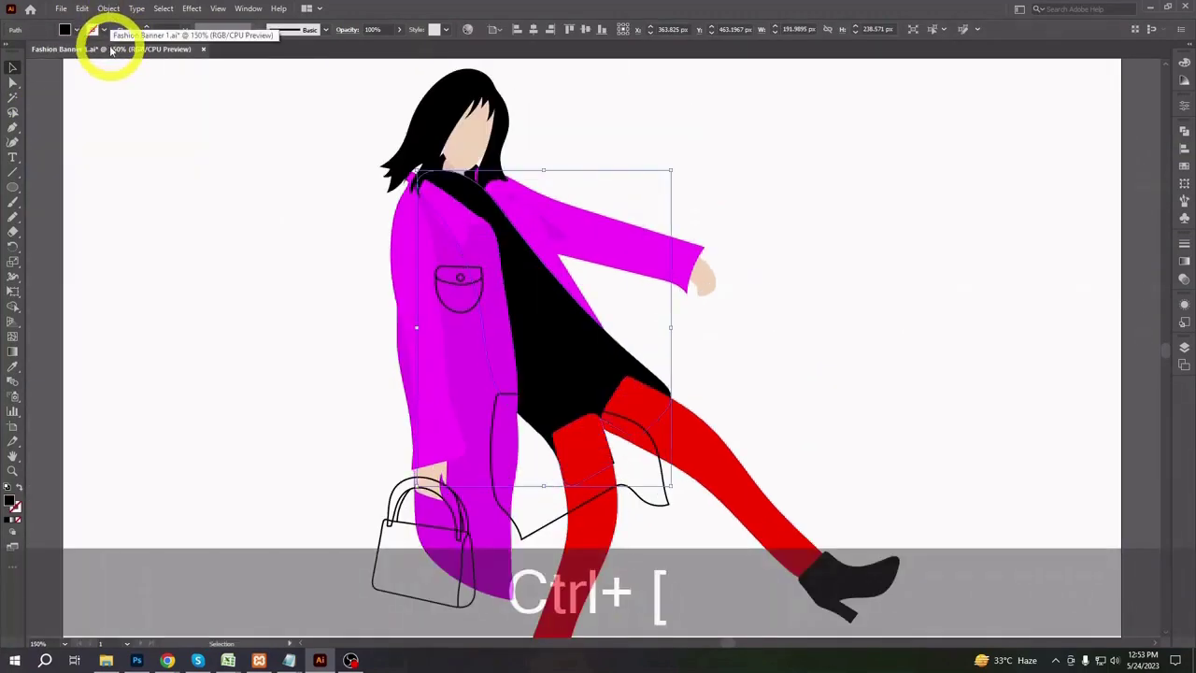
pyautogui.hotkey('ctrl', '[')
pyautogui.click(812, 433)
pyautogui.moveTo(807, 446); pyautogui.dragTo(800, 394)
# - Send both red legs behind the black dress
pyautogui.click(581, 522)
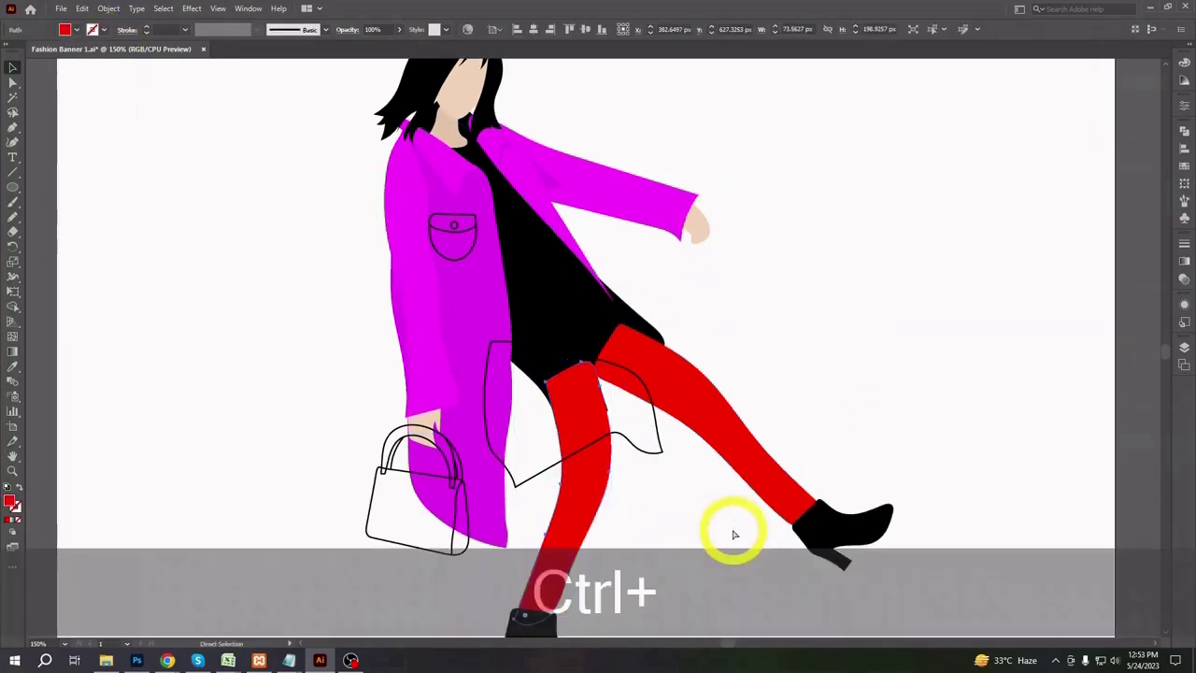
pyautogui.press('v')
pyautogui.click(742, 443)
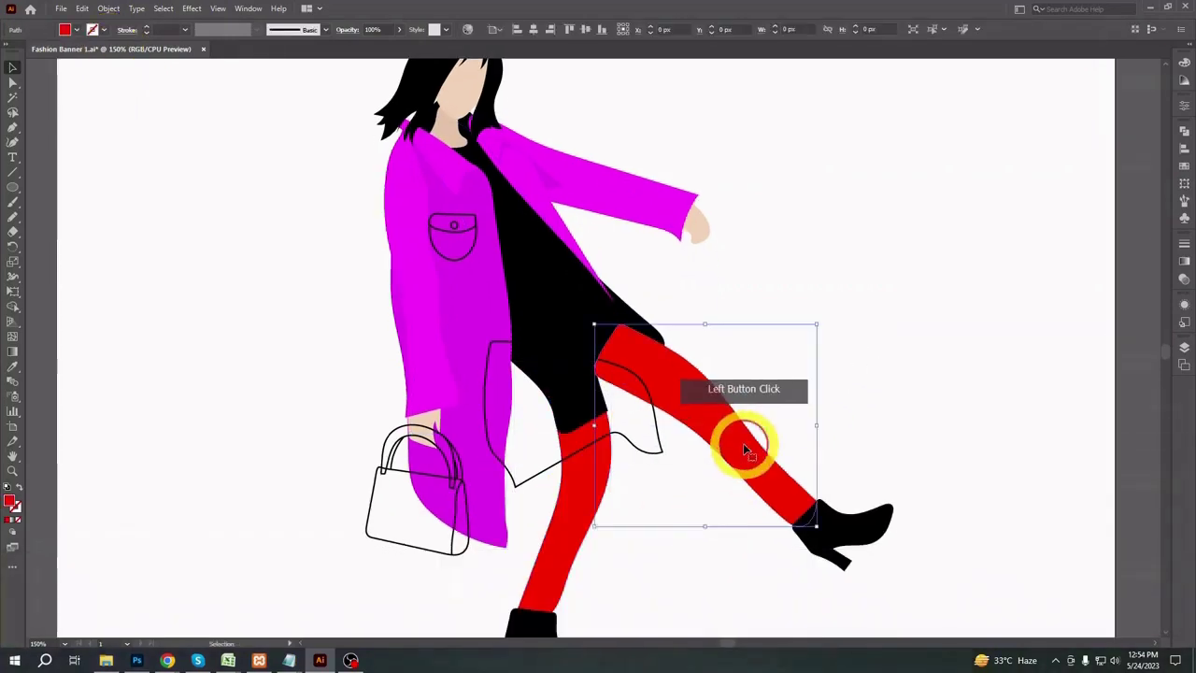
pyautogui.hotkey('ctrl', '[')
pyautogui.click(841, 387)
# - Fill the flared coat-tail outline behind the legs with the dress's black, lightened to a dark grey
pyautogui.click(532, 480)
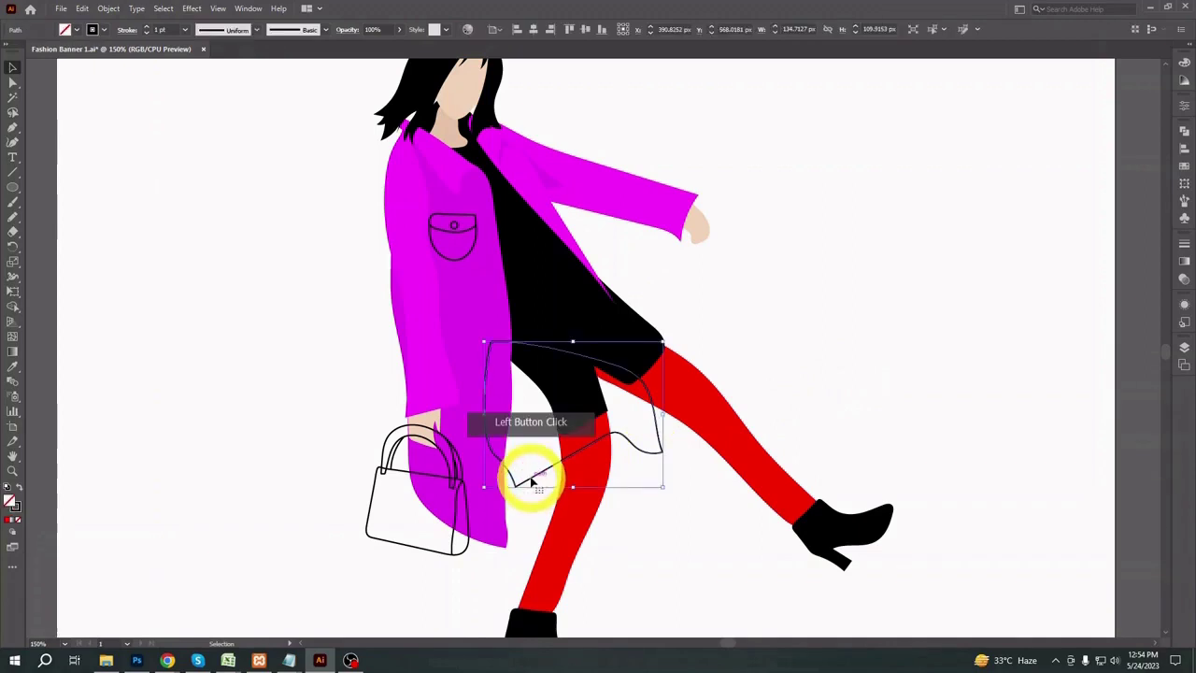
pyautogui.press('i')
pyautogui.click(588, 327)
pyautogui.doubleClick(21, 503)
pyautogui.click(775, 308)
pyautogui.click(1017, 166)
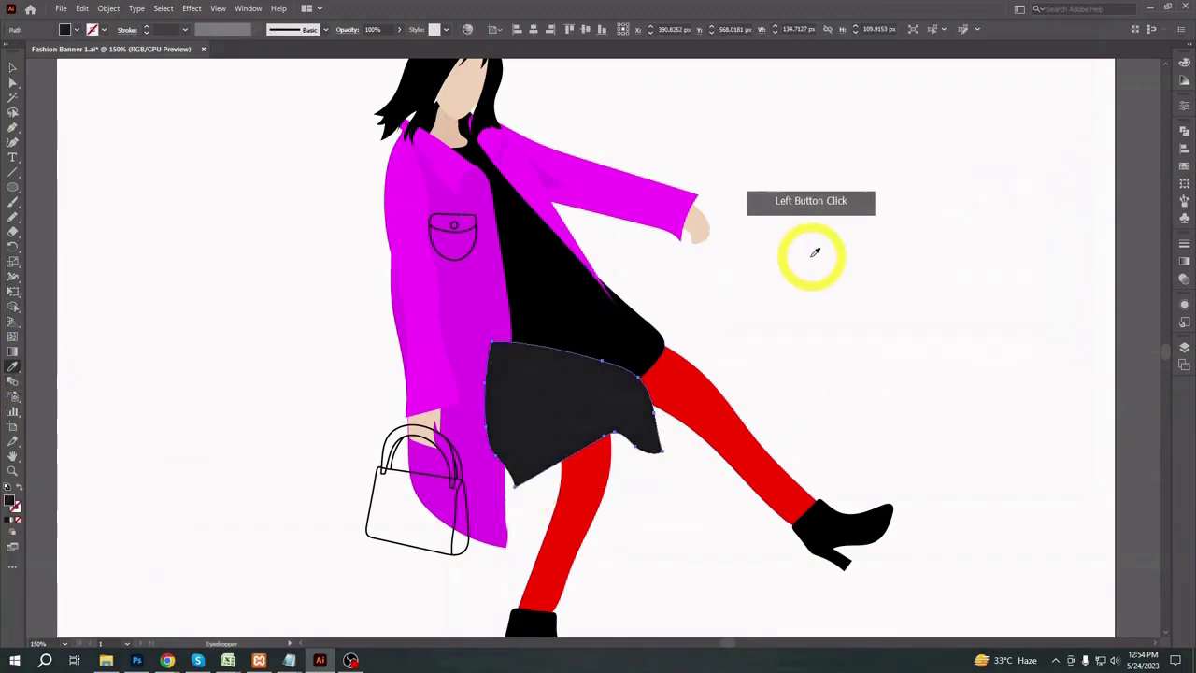
# - Arrange the dark grey coat tail behind the dress, legs and coat body, and save the file
pyautogui.hotkey('ctrl', '[')
pyautogui.rightClick(591, 425)
pyautogui.moveTo(654, 357)
pyautogui.click(757, 397)
pyautogui.hotkey('ctrl', ']')
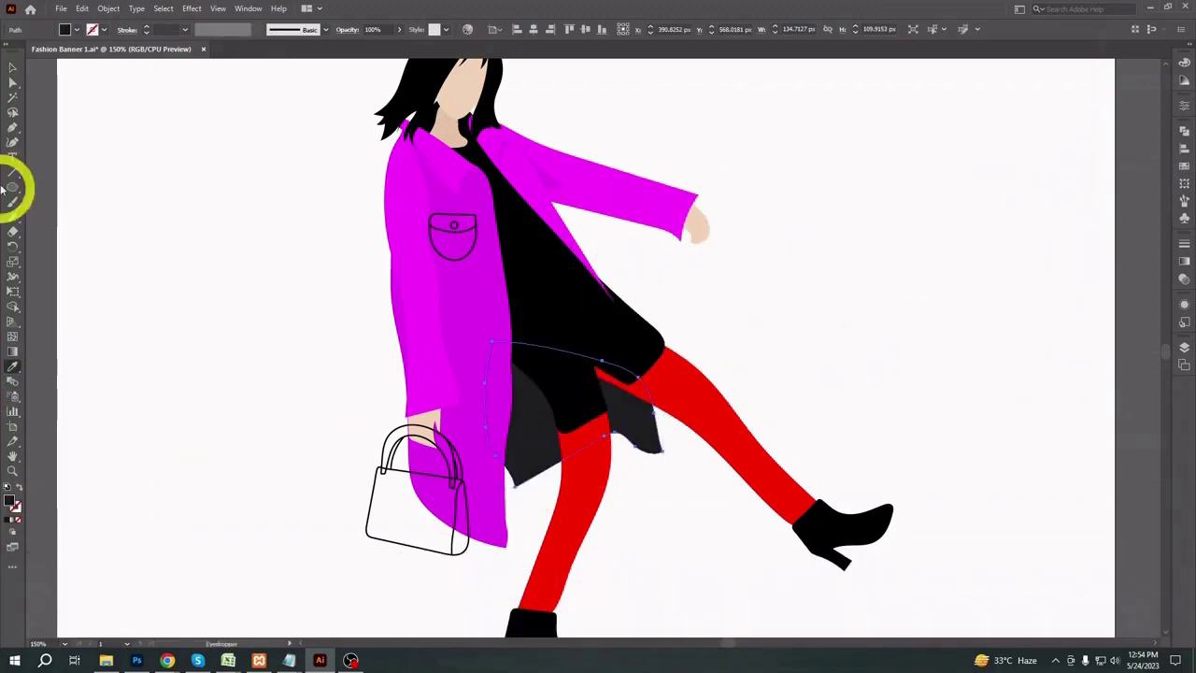
pyautogui.click(13, 68)
pyautogui.click(710, 304)
pyautogui.moveTo(804, 264); pyautogui.dragTo(849, 360)
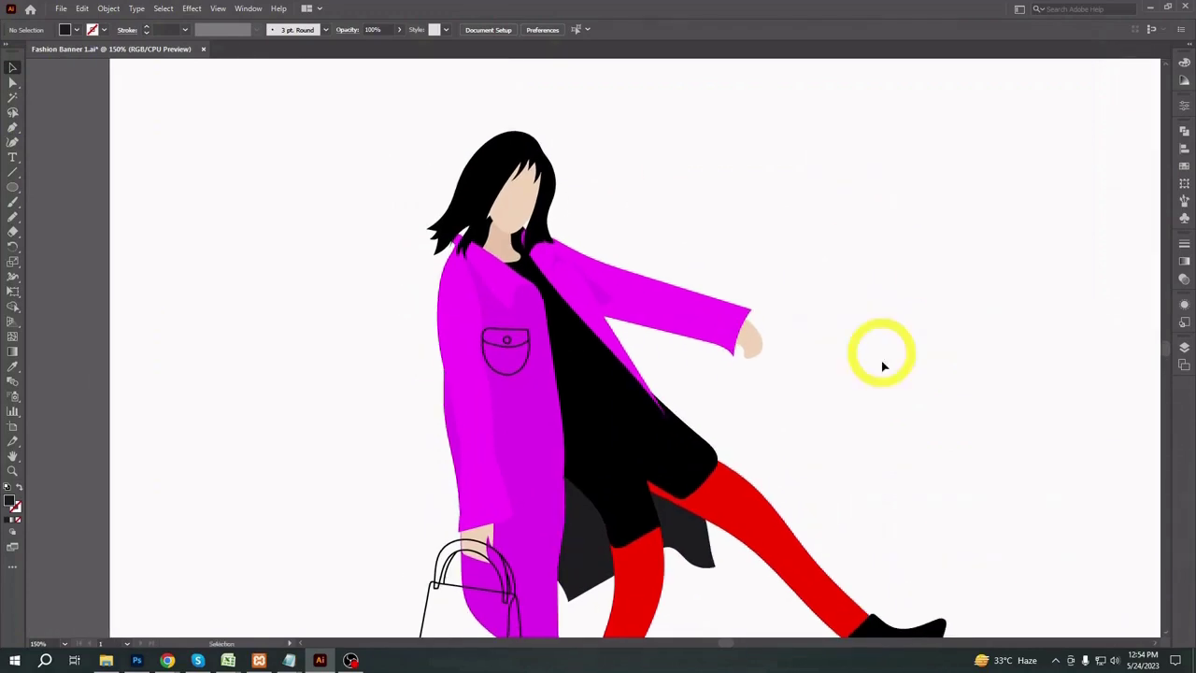
pyautogui.scroll(-2, 881, 364)
pyautogui.hotkey('ctrl', '-')
pyautogui.hotkey('ctrl', 's')
# - Enlarge the face shape slightly so the chin reaches lower and the gap beside the hair is covered
pyautogui.hotkey('ctrl', '=')
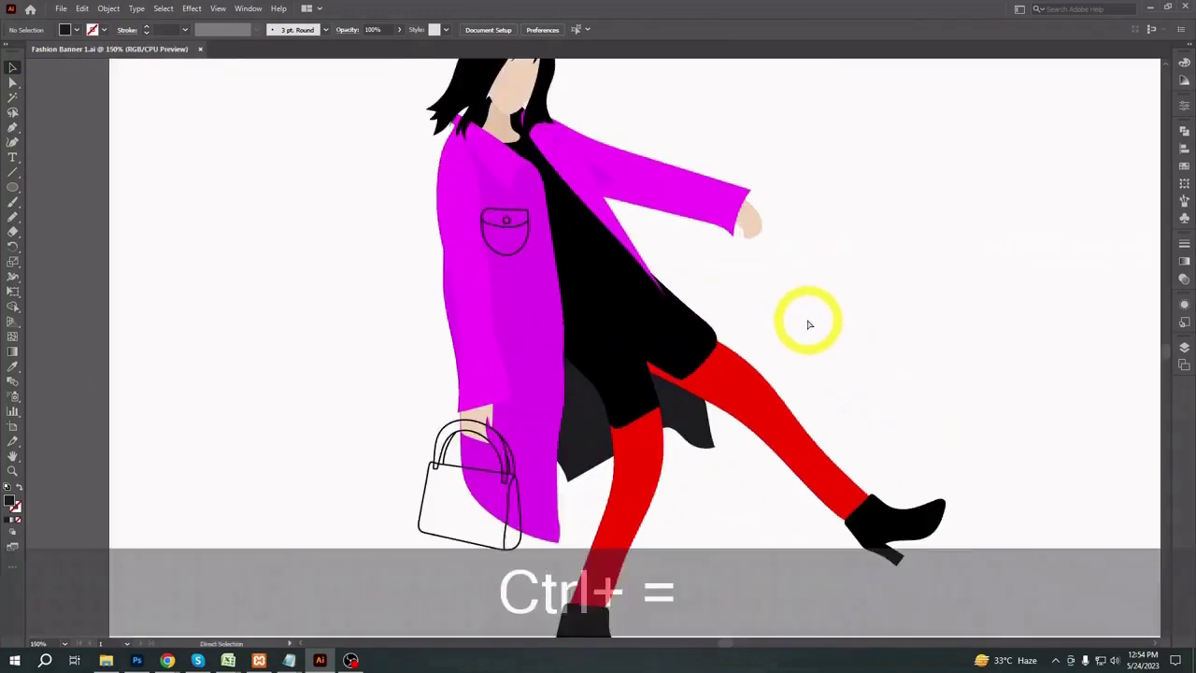
pyautogui.hotkey('ctrl', '=')
pyautogui.moveTo(761, 264); pyautogui.dragTo(863, 461)
pyautogui.hotkey('ctrl', '=')
pyautogui.hotkey('ctrl', '=')
pyautogui.scroll(3, 830, 349)
pyautogui.click(592, 302)
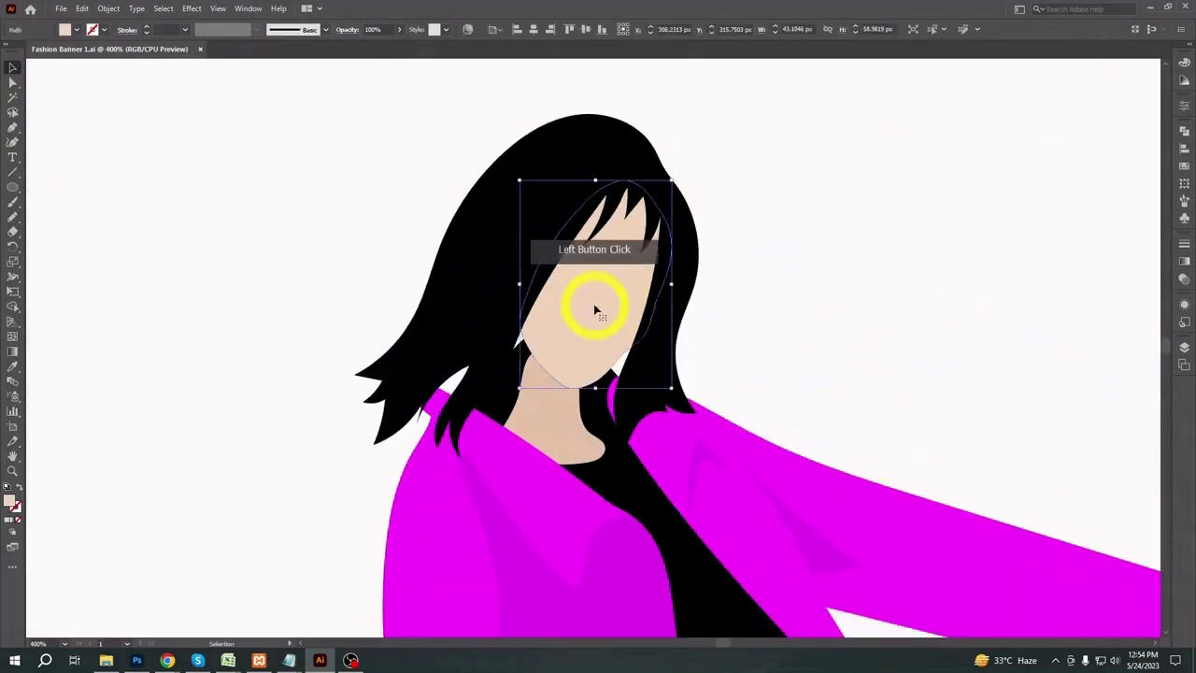
pyautogui.moveTo(670, 397); pyautogui.dragTo(680, 409)
pyautogui.click(851, 335)
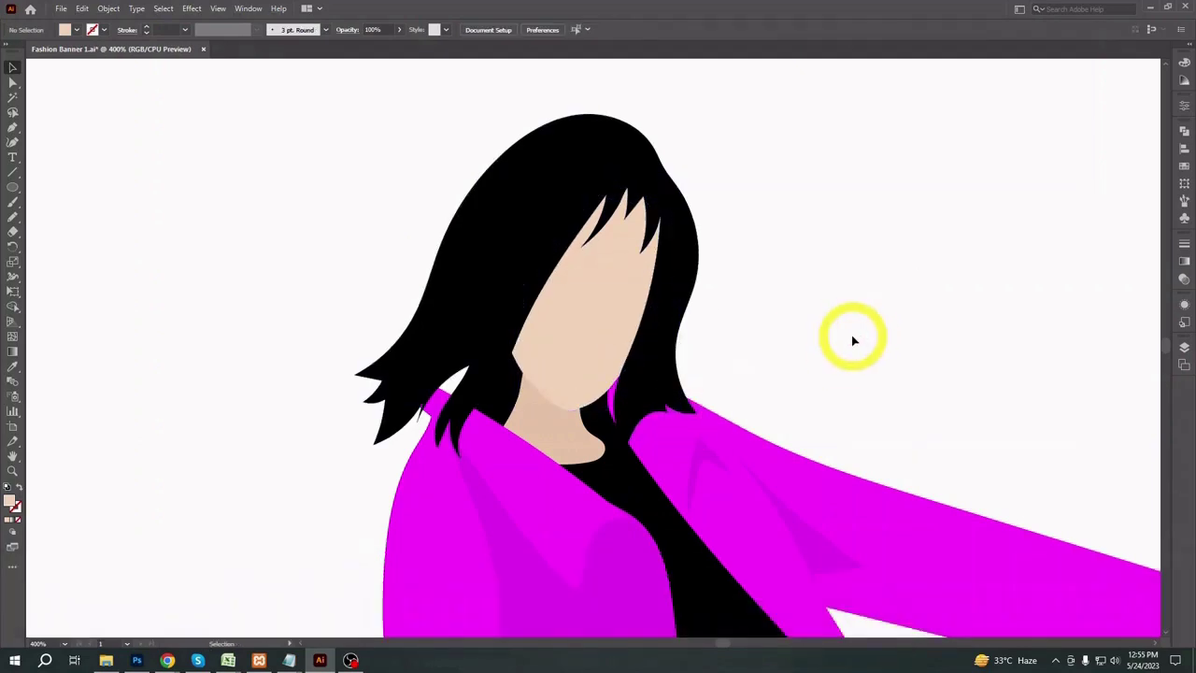
# - Nudge the neck shape up slightly beneath the chin
pyautogui.click(552, 412)
pyautogui.press('Up')
pyautogui.press('Up')
pyautogui.press('Up')
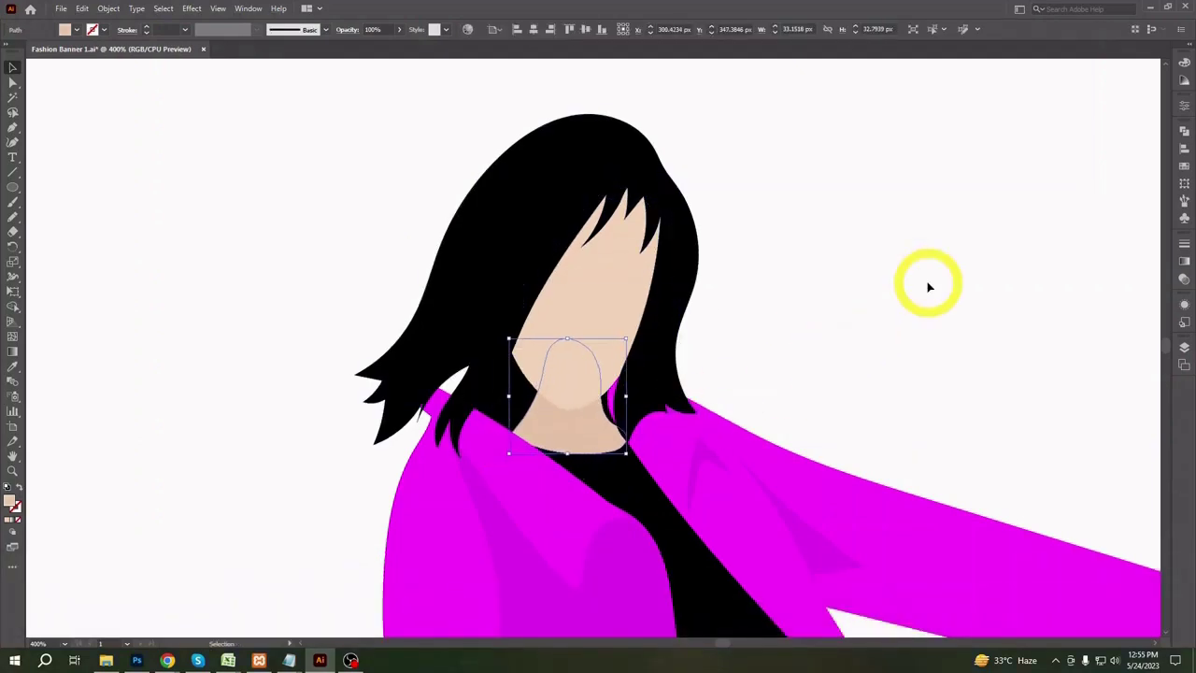
pyautogui.click(921, 339)
# - Redraw the dress's lower edge beside the coat with the Pencil tool to widen the hem, and save the file
pyautogui.hotkey('ctrl', '-')
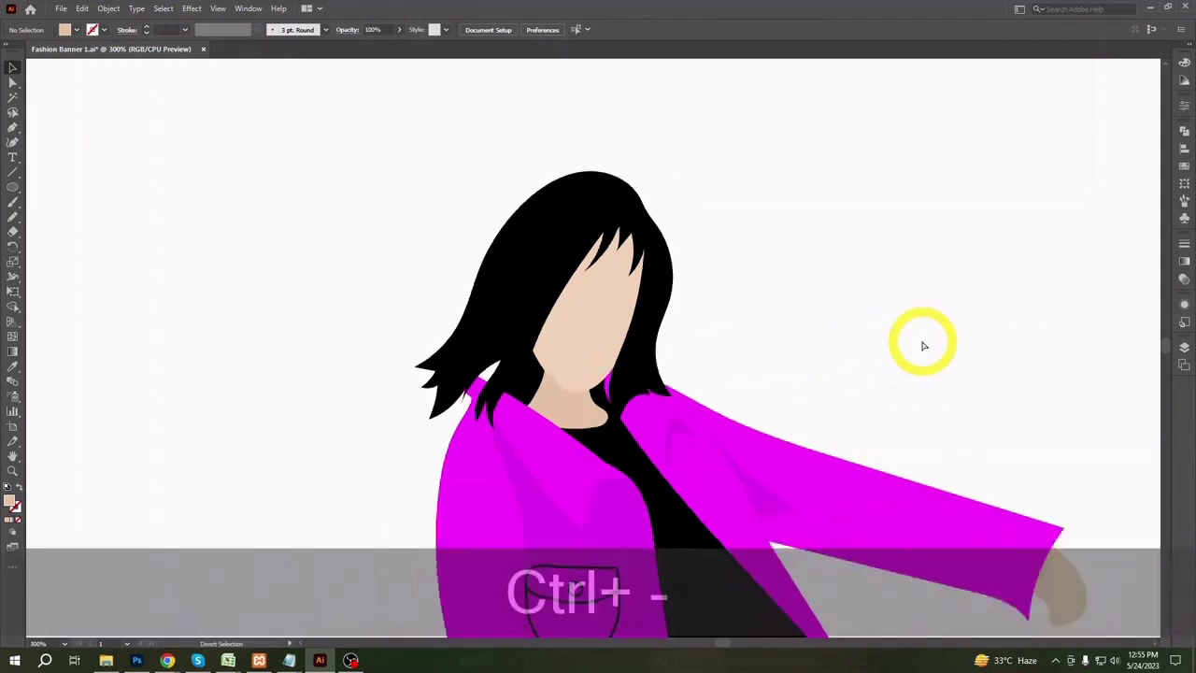
pyautogui.moveTo(921, 342); pyautogui.dragTo(814, 193)
pyautogui.hotkey('ctrl', '-')
pyautogui.hotkey('ctrl', '-')
pyautogui.moveTo(851, 334); pyautogui.dragTo(870, 357)
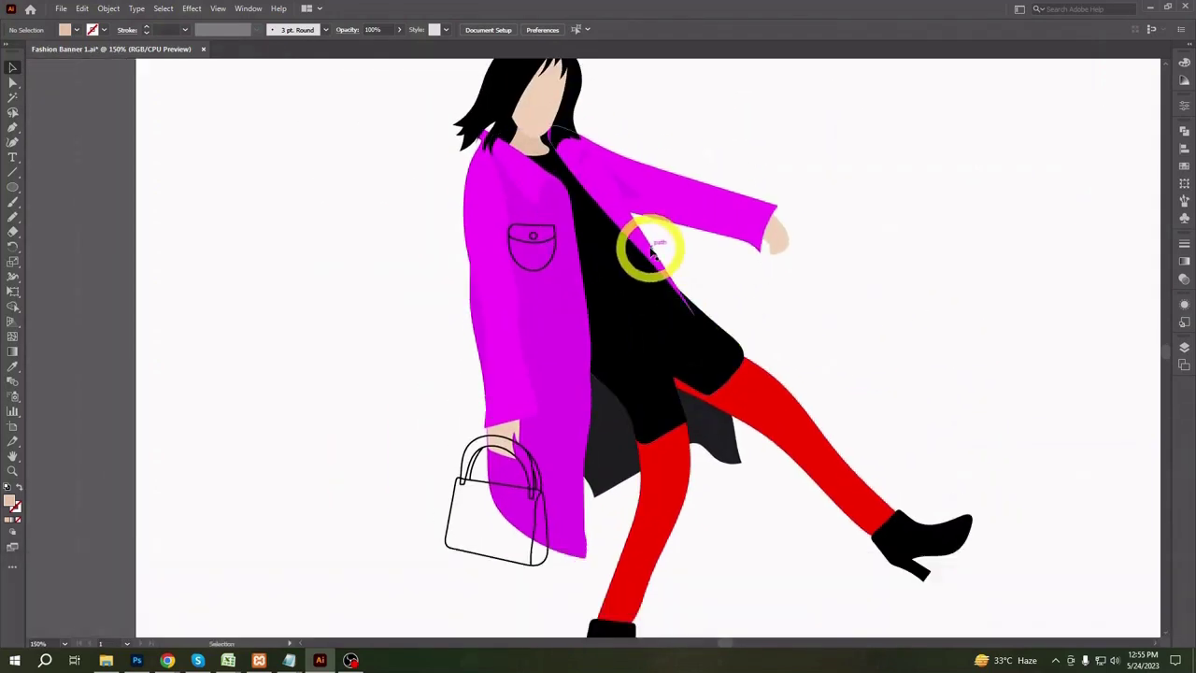
pyautogui.doubleClick(625, 376)
pyautogui.press('n')
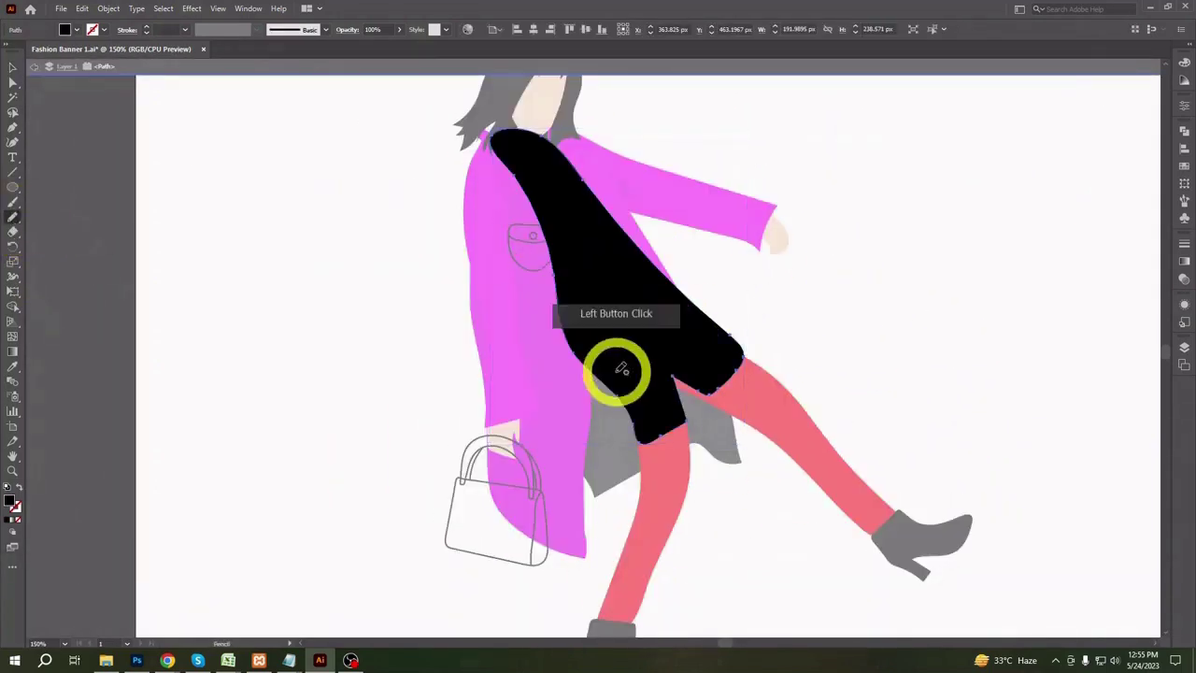
pyautogui.moveTo(586, 357)
pyautogui.mouseDown()
pyautogui.moveTo(614, 448)
pyautogui.moveTo(532, 432)
pyautogui.mouseUp()
pyautogui.press('v')
pyautogui.doubleClick(184, 264)
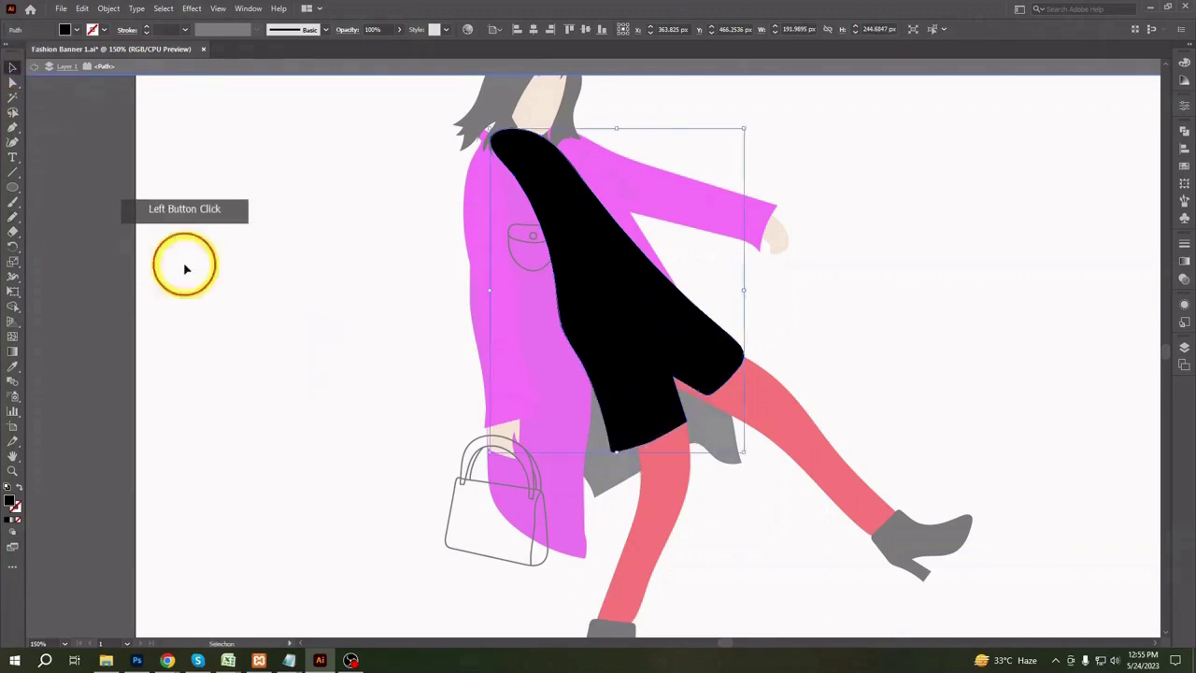
pyautogui.hotkey('ctrl', 's')
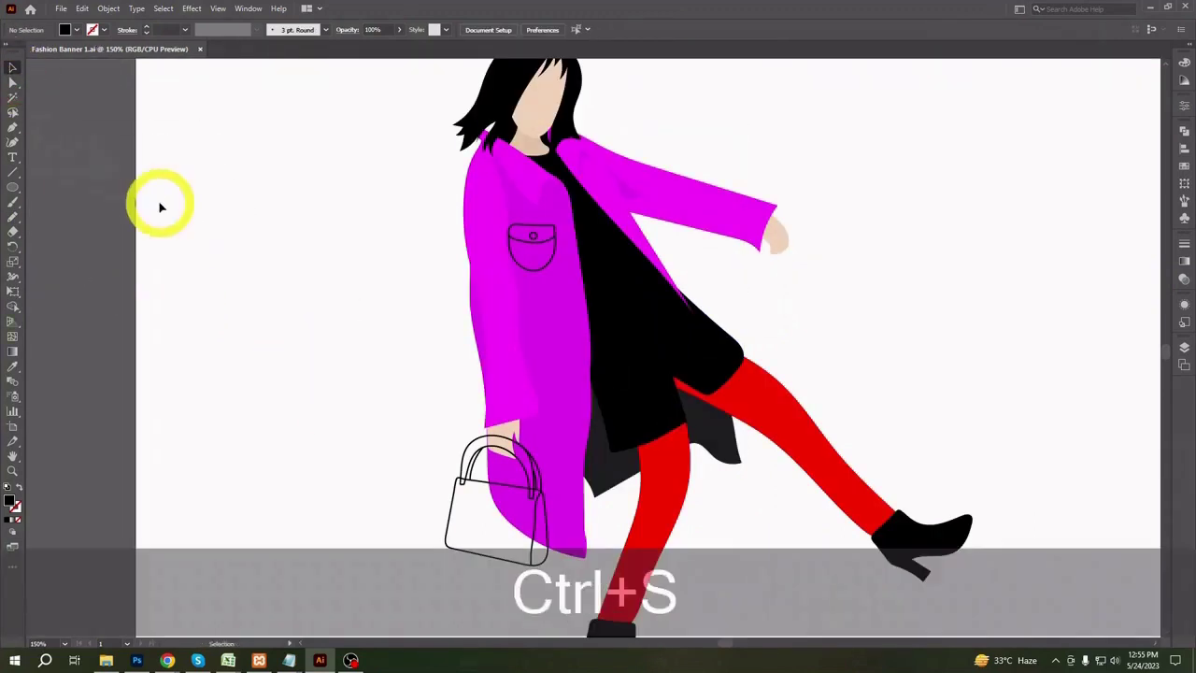
# - Fill the coat's chest pocket and its flap with the sleeve's lighter magenta using the Eyedropper tool
pyautogui.hotkey('ctrl', '=')
pyautogui.hotkey('ctrl', '=')
pyautogui.hotkey('ctrl', '=')
pyautogui.moveTo(401, 102); pyautogui.dragTo(436, 323)
pyautogui.click(430, 317)
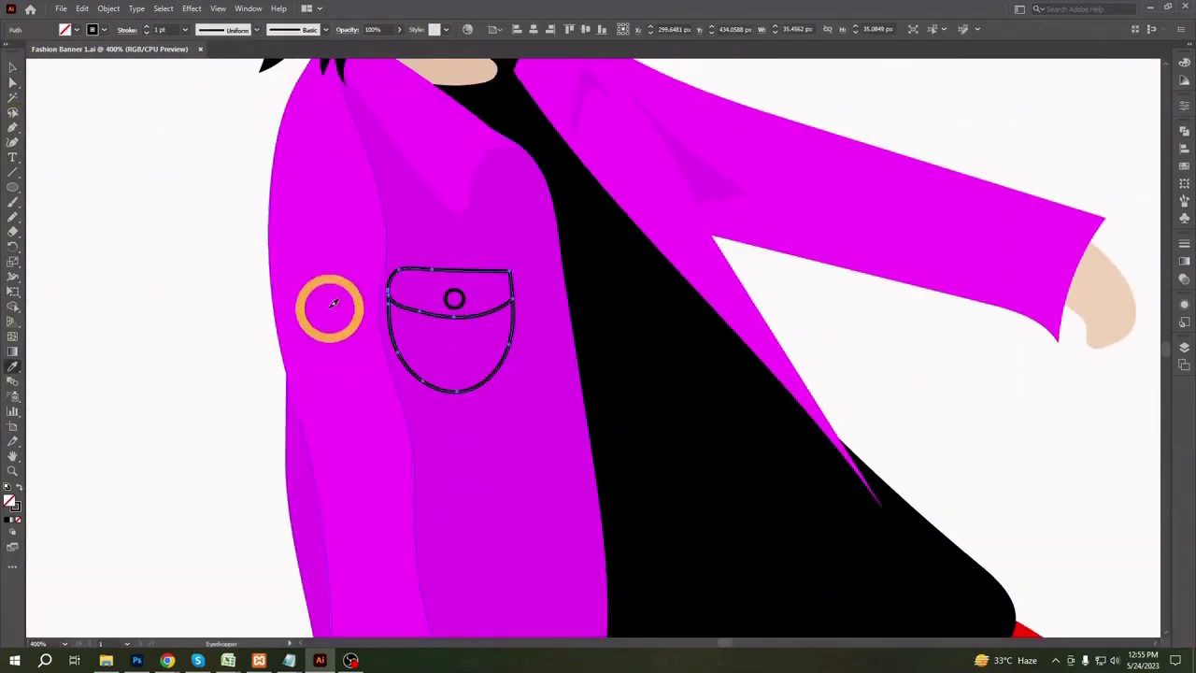
pyautogui.click(333, 304)
pyautogui.click(13, 68)
pyautogui.click(88, 197)
pyautogui.click(494, 298)
pyautogui.doubleClick(486, 297)
pyautogui.doubleClick(221, 295)
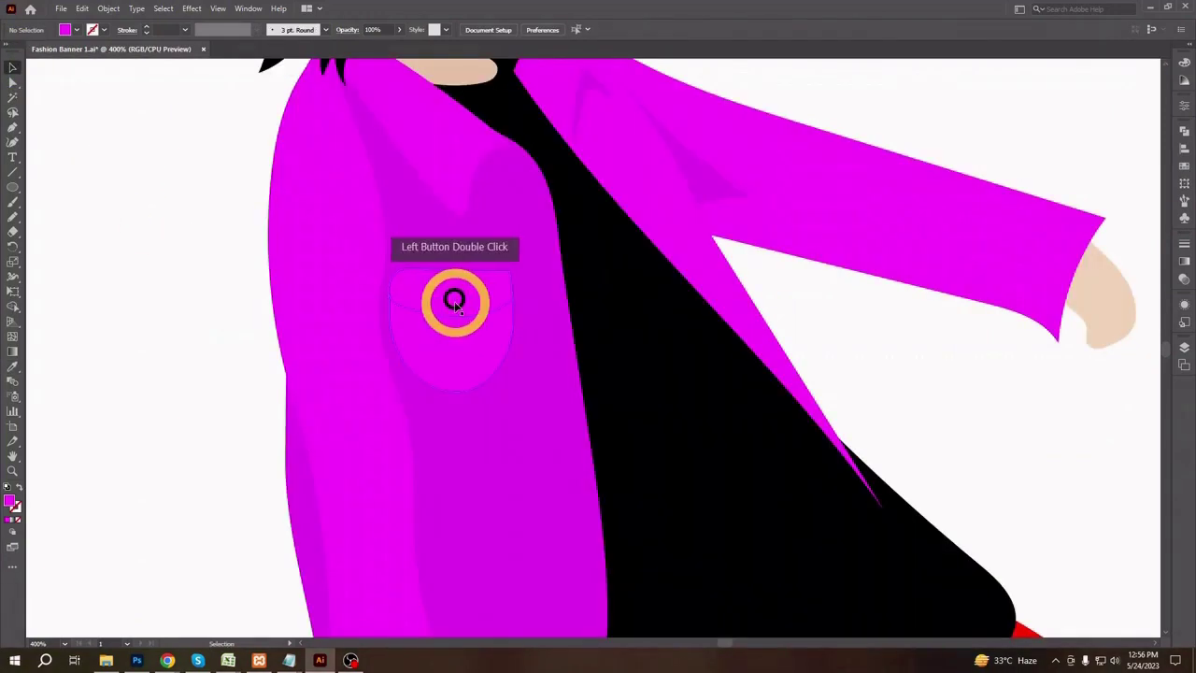
# - Fill the round button on the chest pocket with white and remove its outline
pyautogui.click(455, 305)
pyautogui.click(102, 30)
pyautogui.click(31, 56)
pyautogui.click(149, 225)
pyautogui.hotkey('shift', 'x')
pyautogui.click(178, 245)
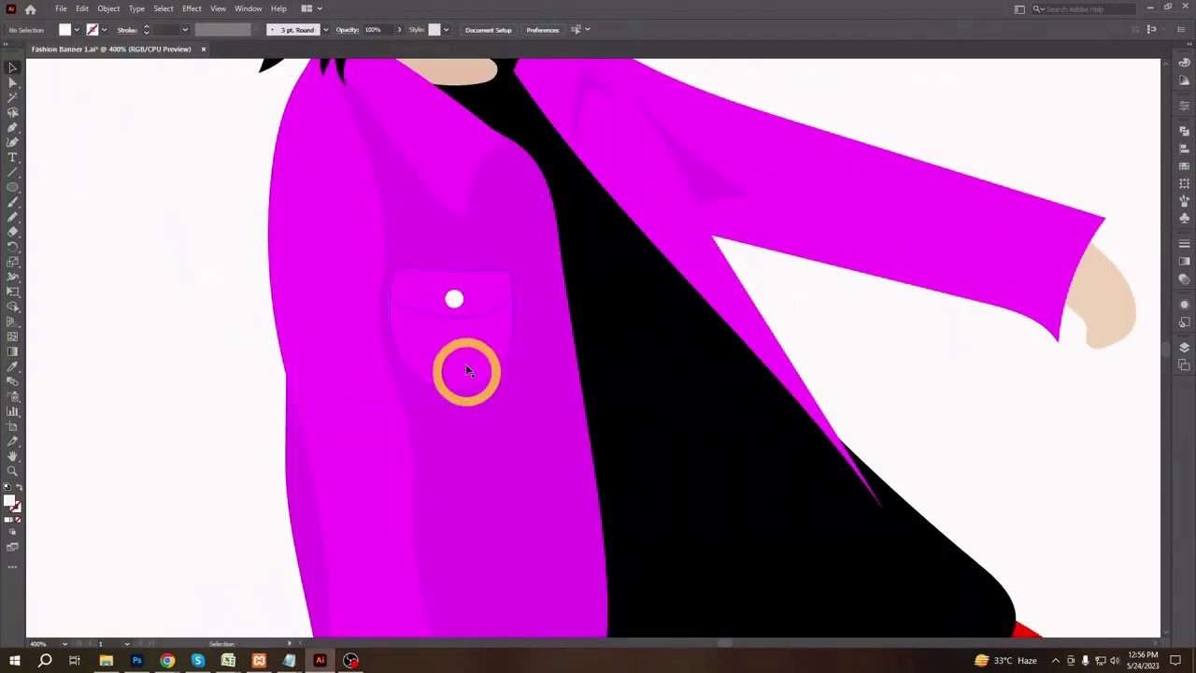
pyautogui.click(176, 405)
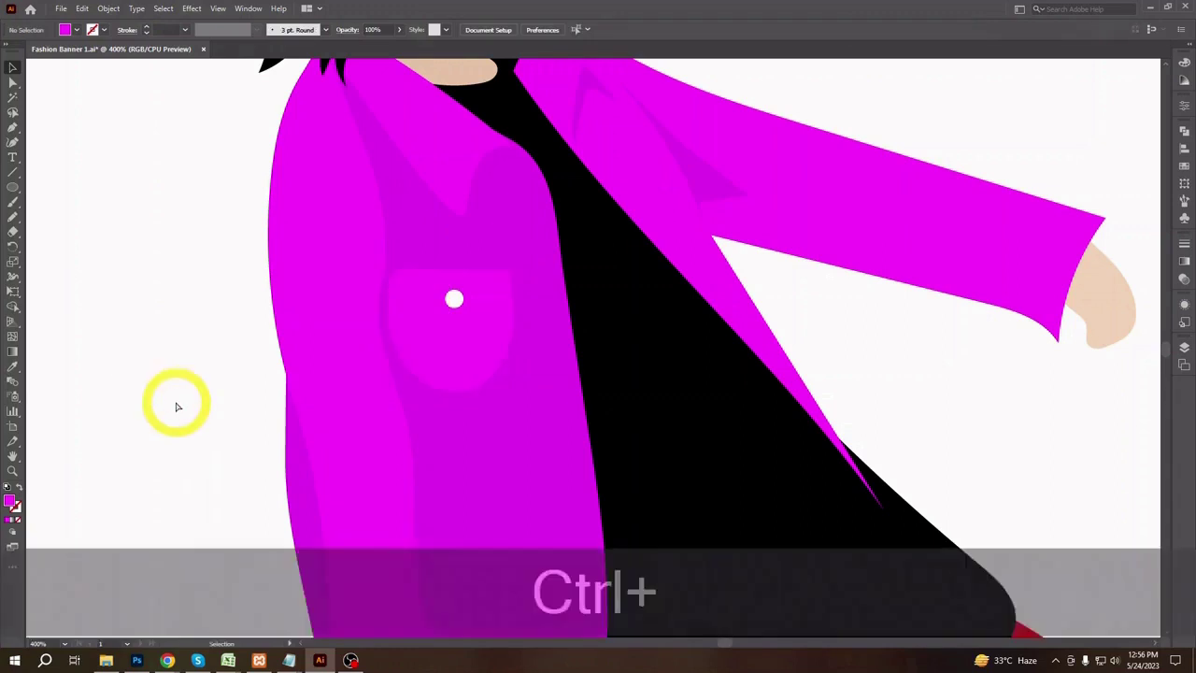
pyautogui.hotkey('ctrl', '-')
pyautogui.hotkey('ctrl', '-')
pyautogui.hotkey('ctrl', '-')
pyautogui.hotkey('ctrl', '=')
pyautogui.doubleClick(506, 326)
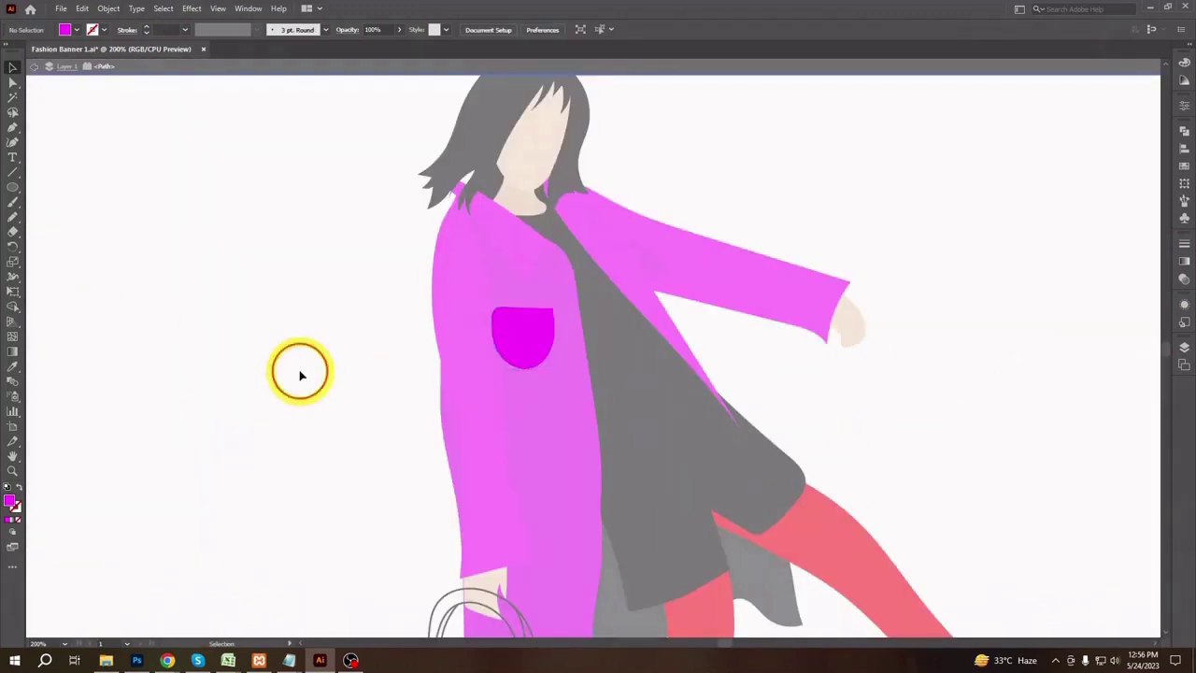
pyautogui.doubleClick(299, 372)
pyautogui.doubleClick(529, 345)
pyautogui.doubleClick(940, 320)
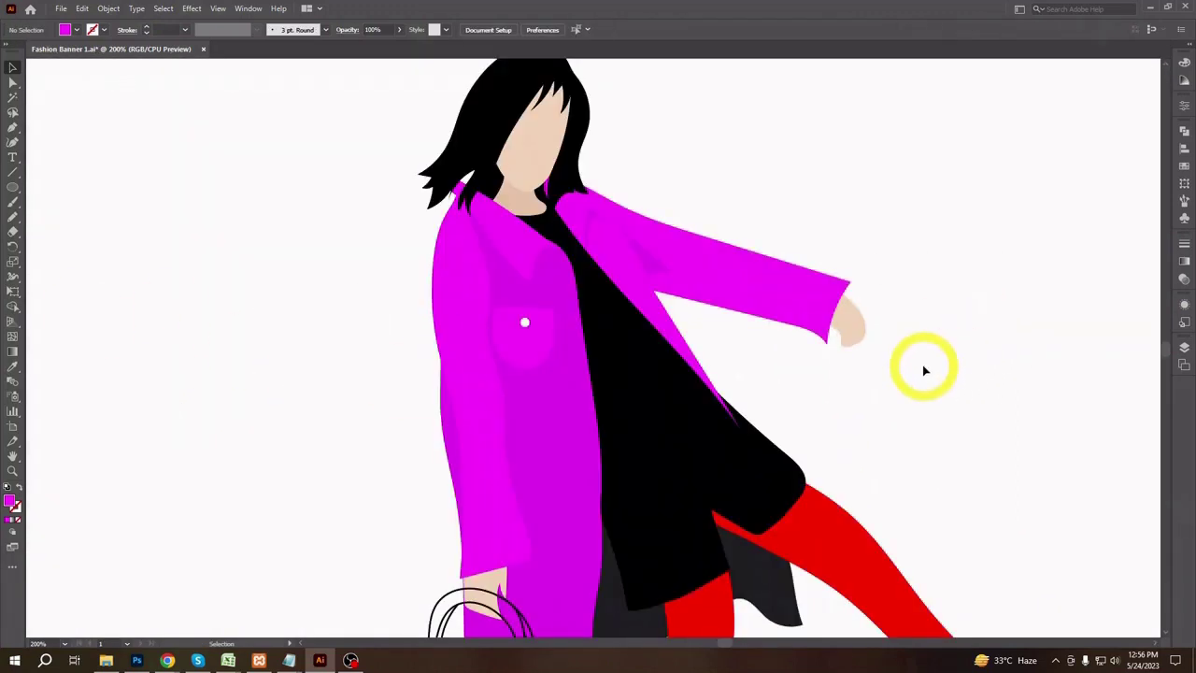
# - Recolour the black inner collar shape behind the woman's neck dark grey
pyautogui.hotkey('ctrl', '-')
pyautogui.hotkey('ctrl', '-')
pyautogui.moveTo(877, 396); pyautogui.dragTo(846, 285)
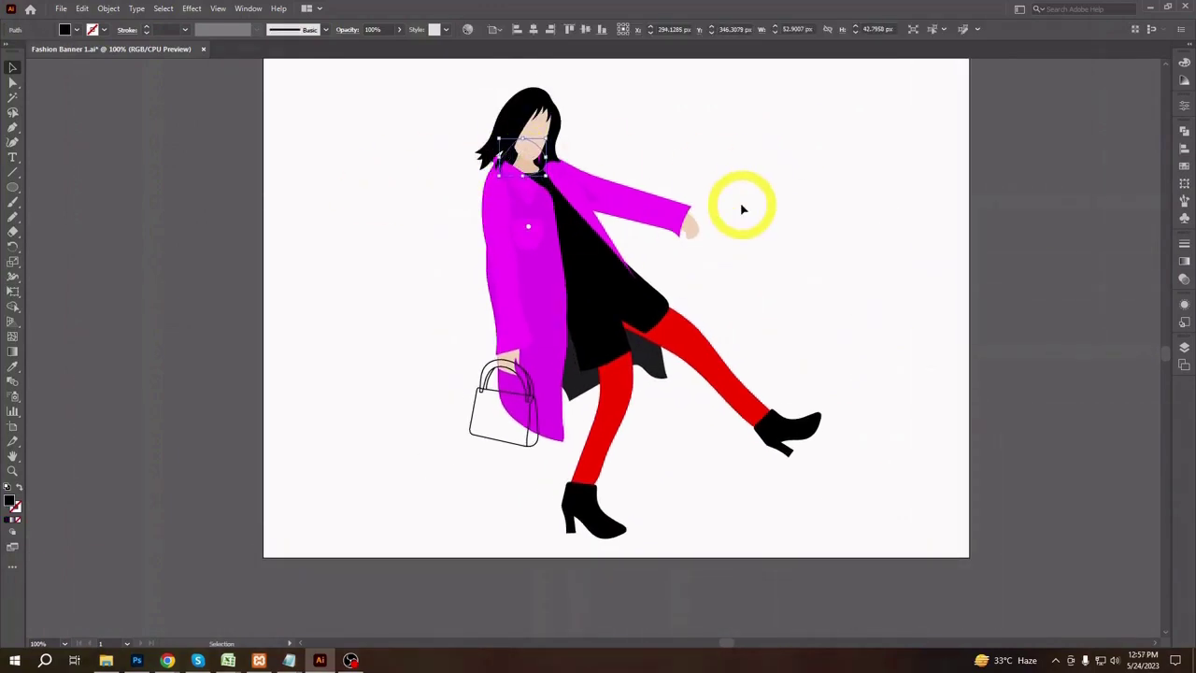
pyautogui.click(103, 162)
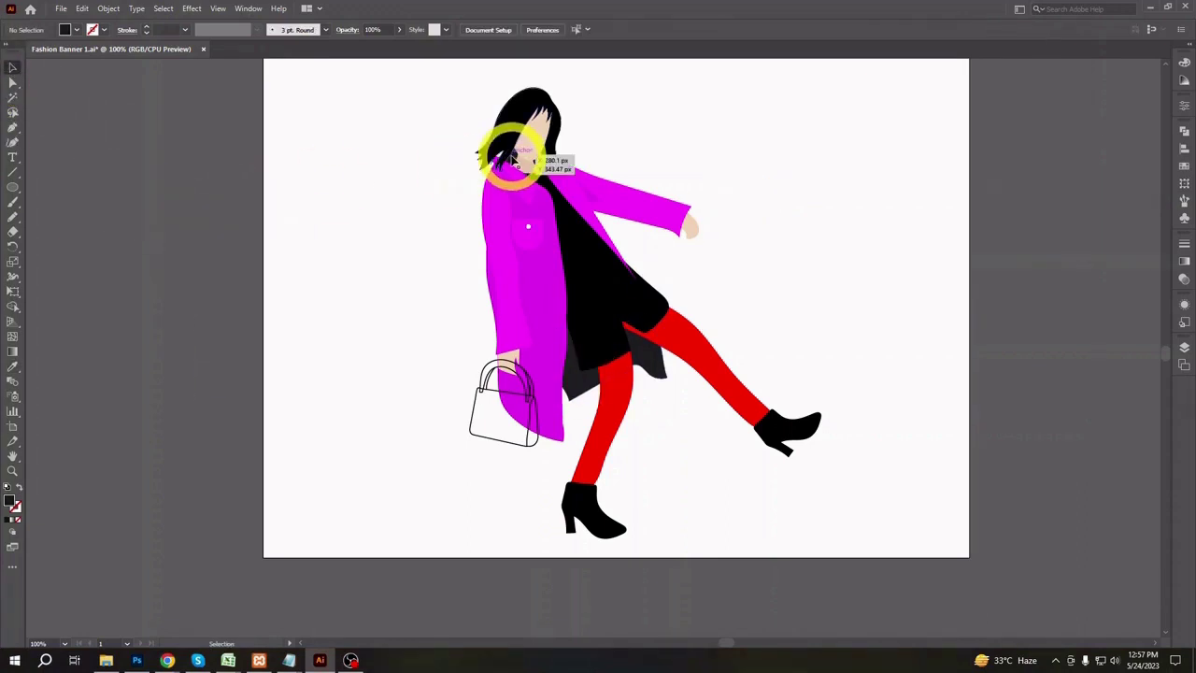
pyautogui.click(514, 160)
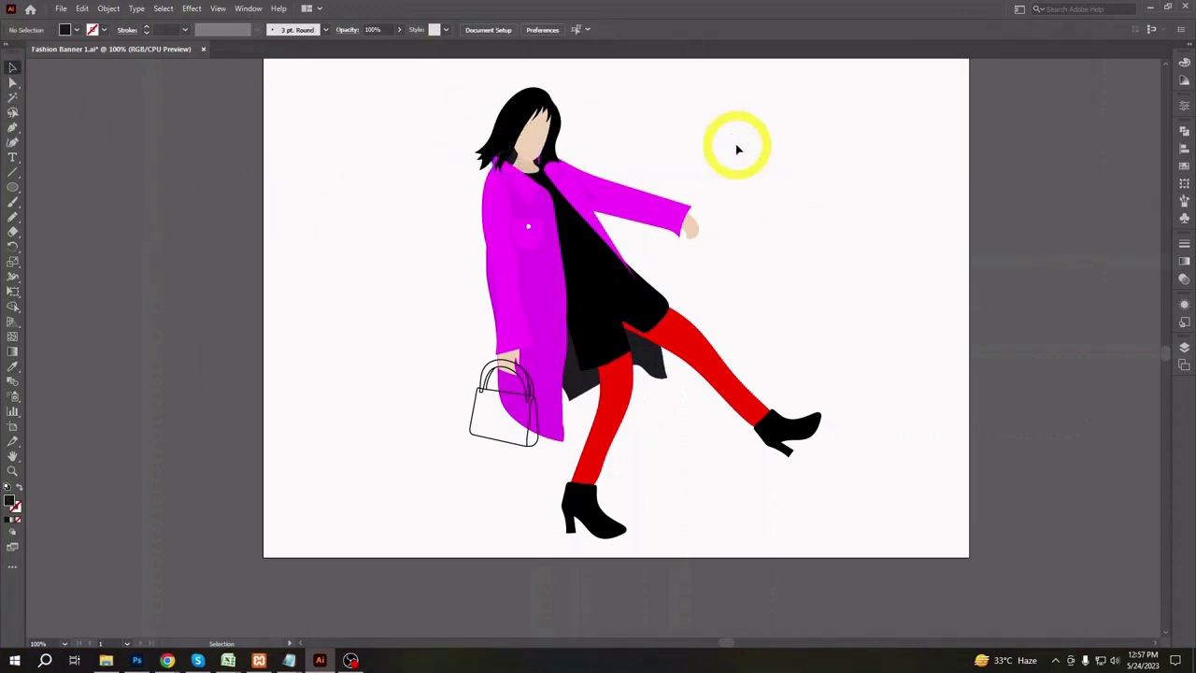
# - Adjust and enlarge the dark grey inner collar shape so it fills the gaps on both sides of the neck
pyautogui.hotkey('ctrl', '=')
pyautogui.hotkey('ctrl', '=')
pyautogui.hotkey('ctrl', '=')
pyautogui.press('space')
pyautogui.moveTo(848, 111); pyautogui.dragTo(899, 374)
pyautogui.moveTo(854, 140); pyautogui.dragTo(934, 379)
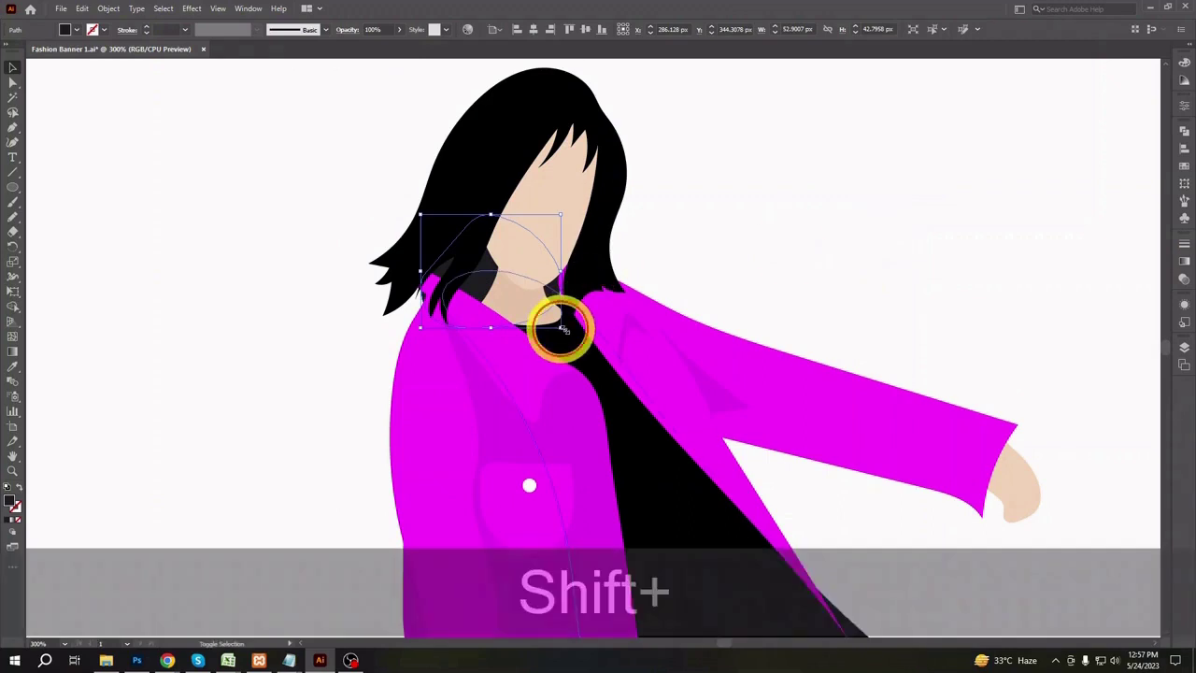
pyautogui.moveTo(560, 328); pyautogui.dragTo(583, 336)
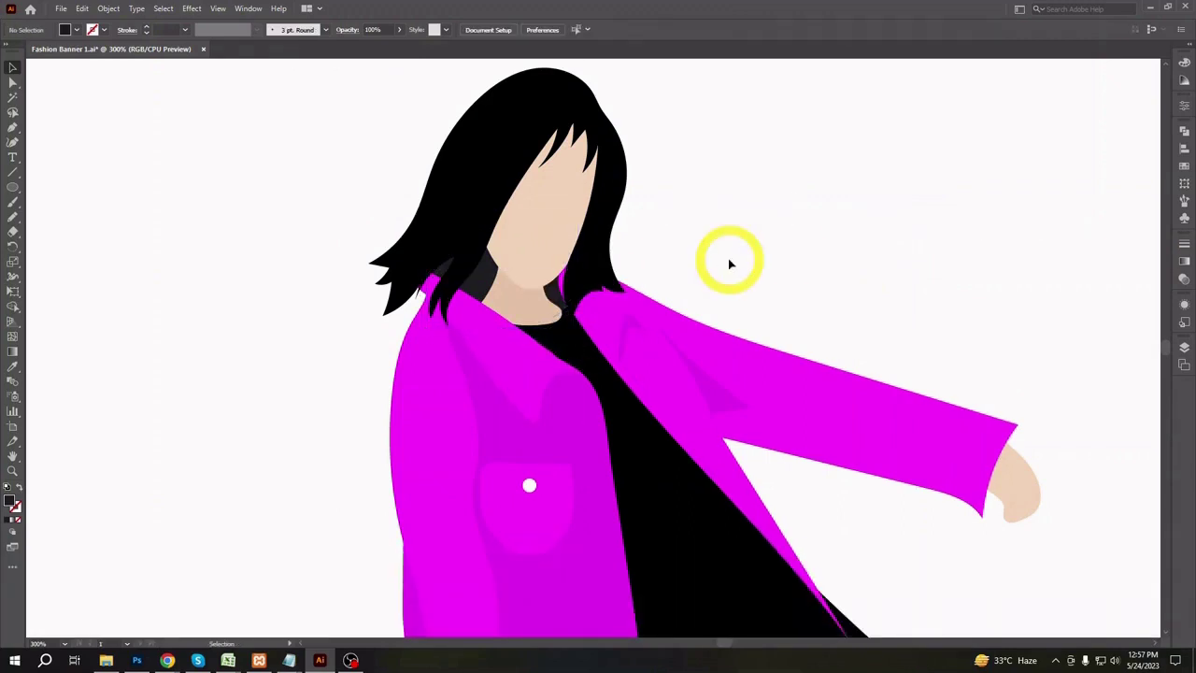
# - Fill the handbag's body with solid red and remove its outline
pyautogui.hotkey('ctrl', '-')
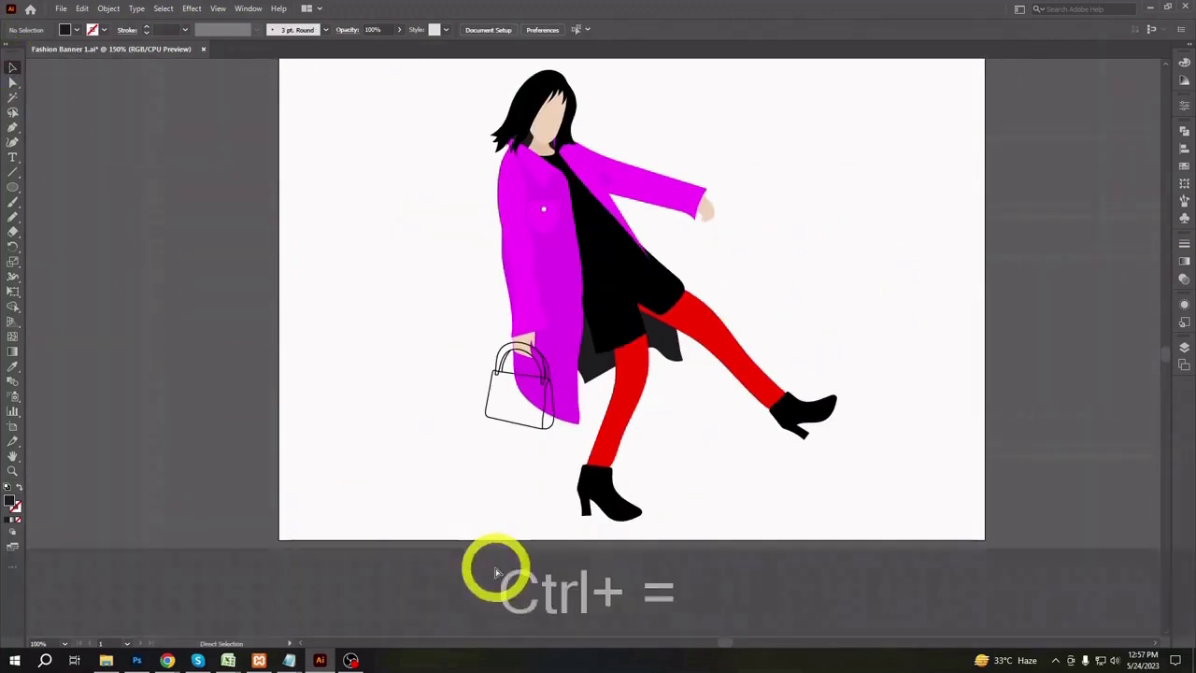
pyautogui.hotkey('ctrl', '=')
pyautogui.hotkey('ctrl', '=')
pyautogui.click(389, 311)
pyautogui.hotkey('shift', 'x')
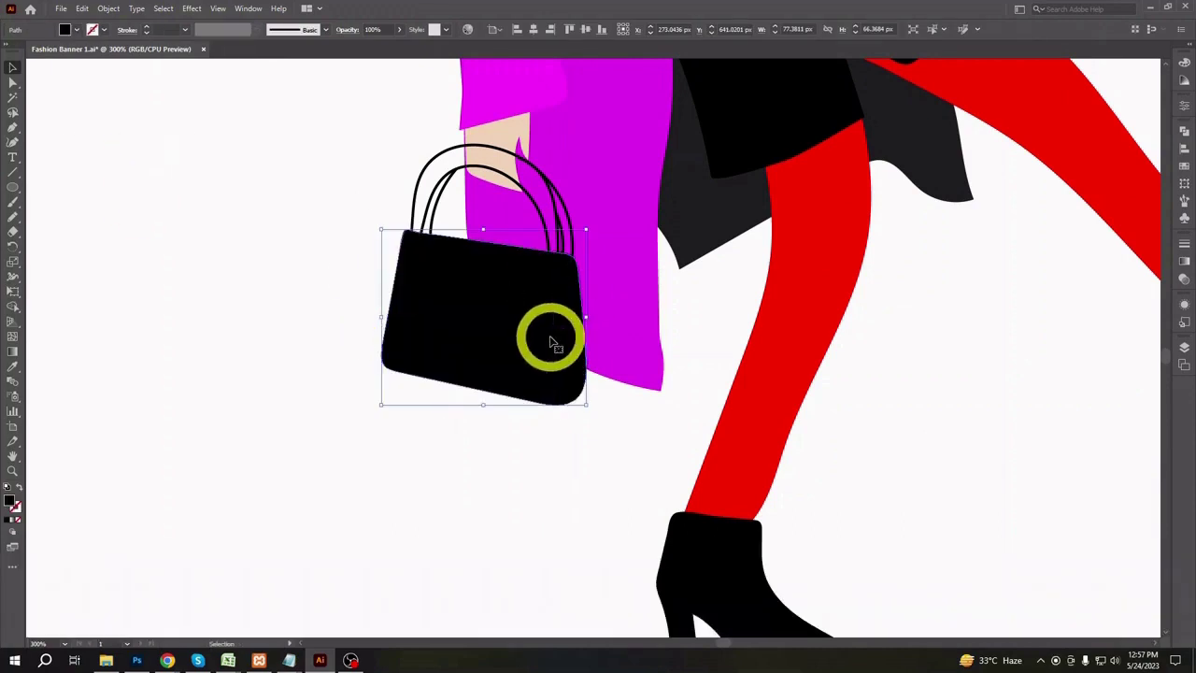
pyautogui.click(558, 344)
pyautogui.click(461, 361)
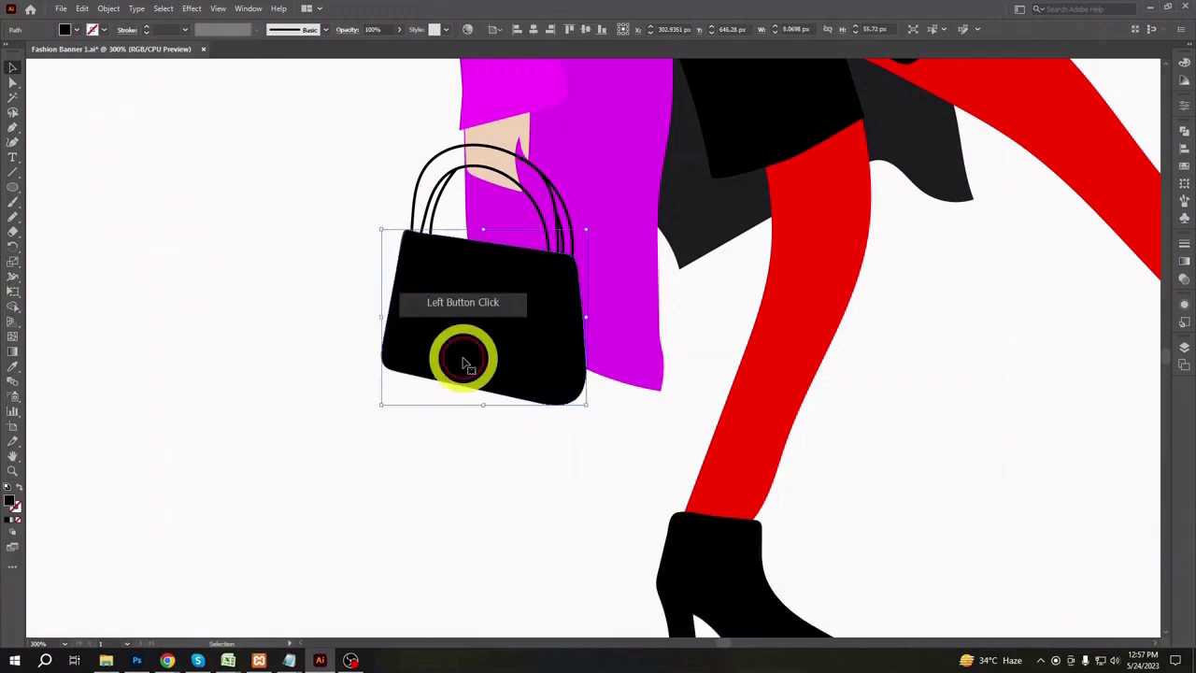
pyautogui.click(64, 29)
pyautogui.click(53, 48)
pyautogui.click(212, 341)
# - Set the stroke of the handbag's side seam line to light pink FF9C9C
pyautogui.click(556, 365)
pyautogui.click(104, 29)
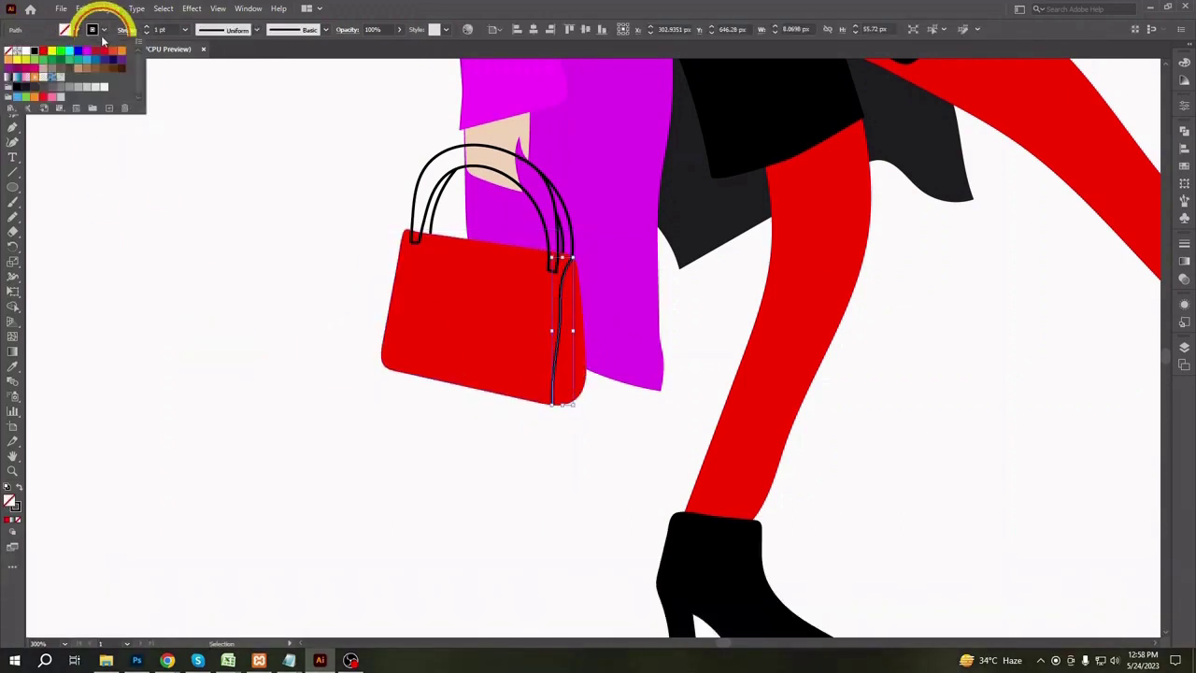
pyautogui.click(53, 49)
pyautogui.click(17, 512)
pyautogui.doubleClick(15, 509)
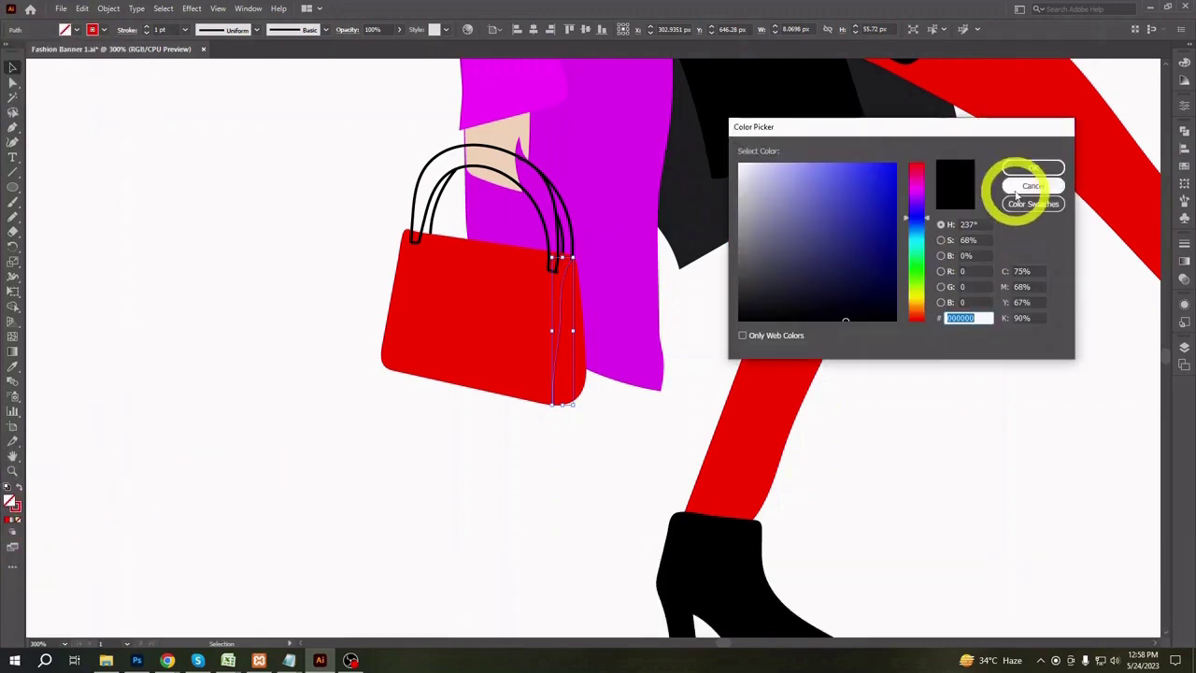
pyautogui.click(1032, 185)
pyautogui.click(13, 508)
pyautogui.doubleClick(13, 505)
pyautogui.click(801, 163)
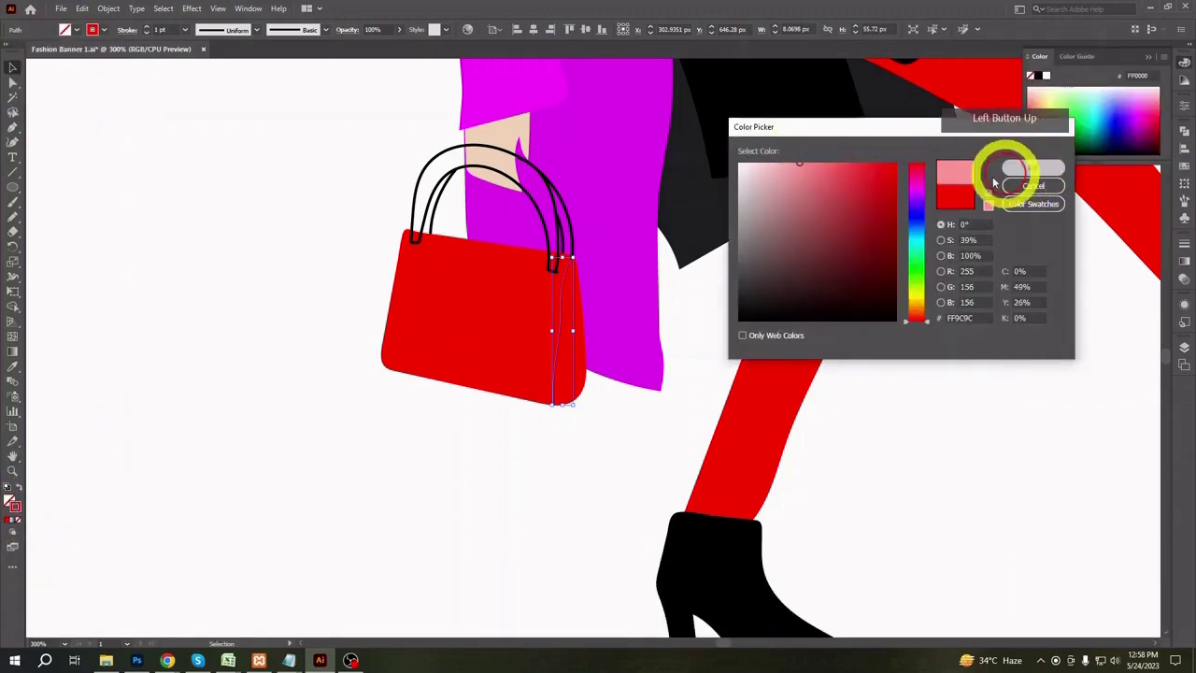
pyautogui.click(1032, 167)
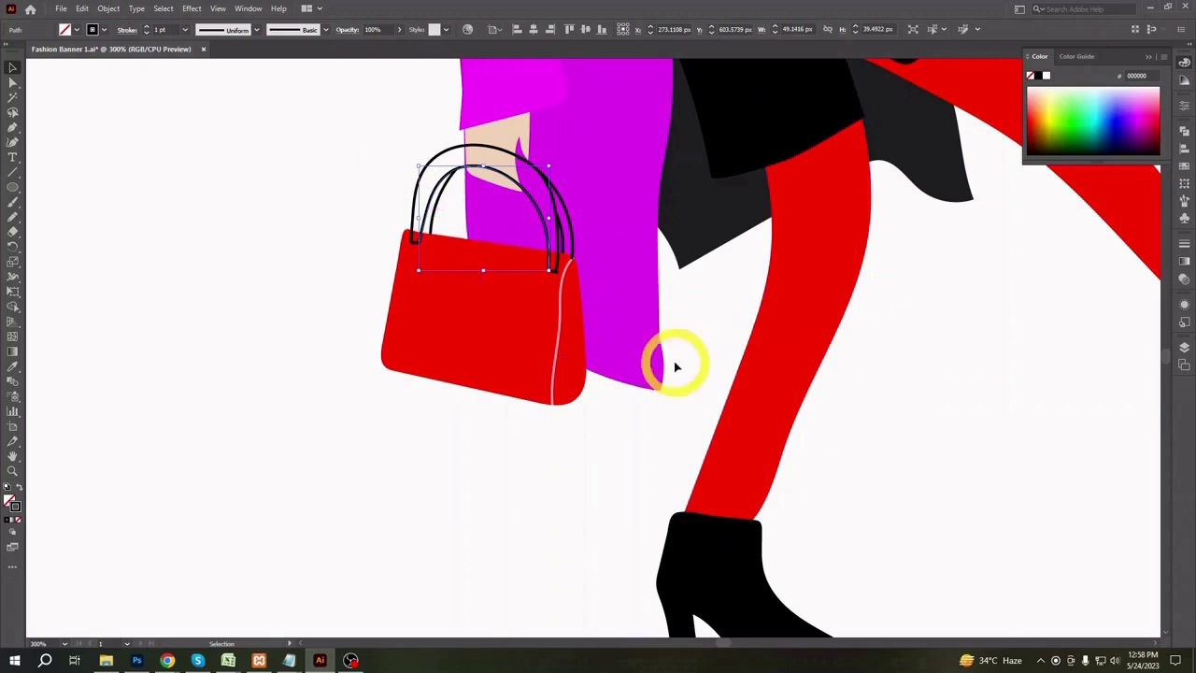
# - Select the curves of the handbag's front handle and try to combine them with the Shape Builder tool
pyautogui.moveTo(676, 367); pyautogui.dragTo(715, 422)
pyautogui.hotkey('ctrl', '=')
pyautogui.click(263, 220)
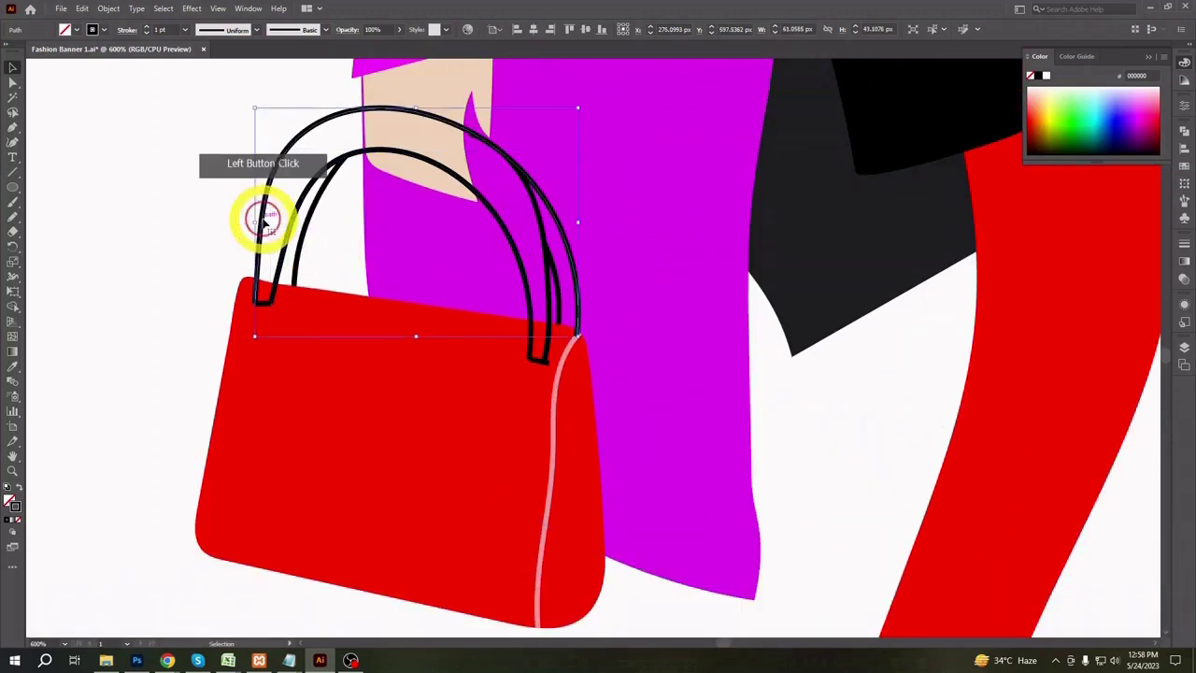
pyautogui.keyDown('shift'); pyautogui.click(347, 157); pyautogui.keyUp('shift')
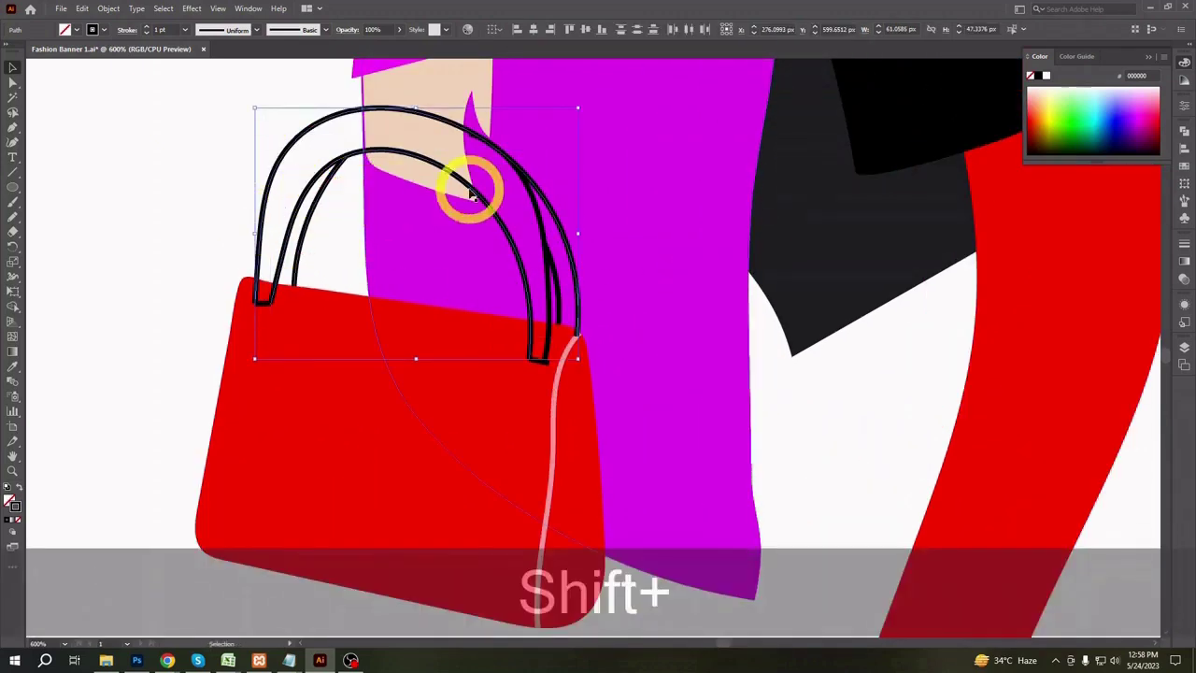
pyautogui.keyDown('shift'); pyautogui.click(546, 328); pyautogui.keyUp('shift')
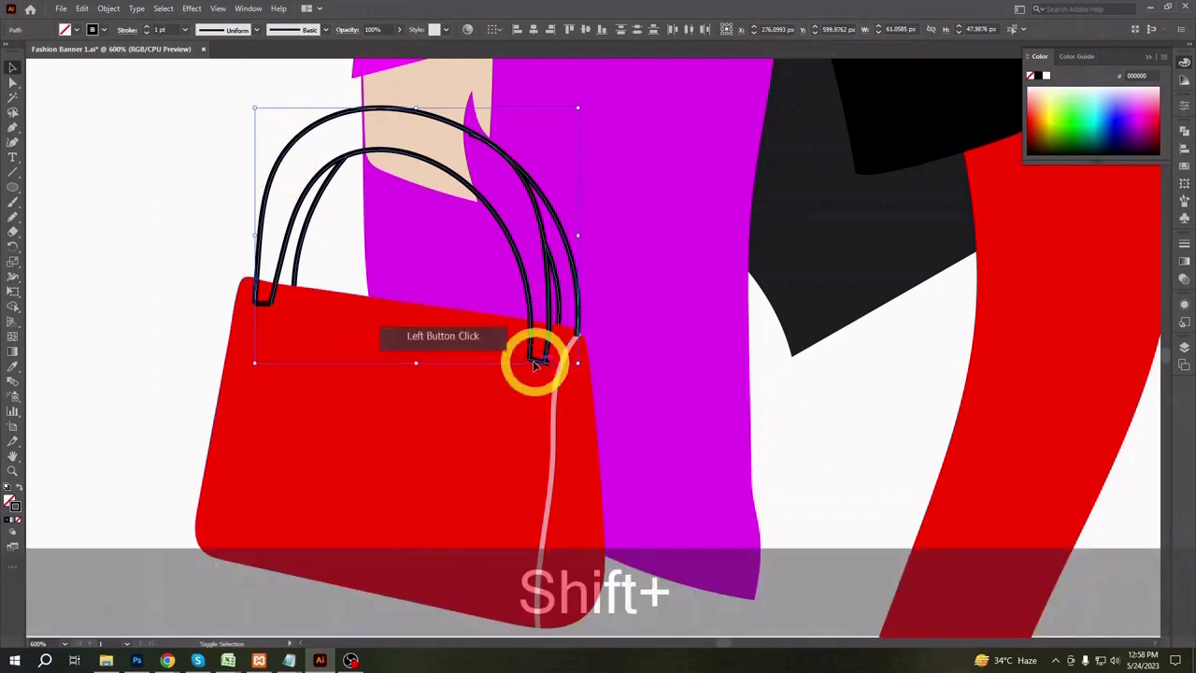
pyautogui.click(13, 304)
pyautogui.keyDown('alt'); pyautogui.click(492, 382); pyautogui.keyUp('alt')
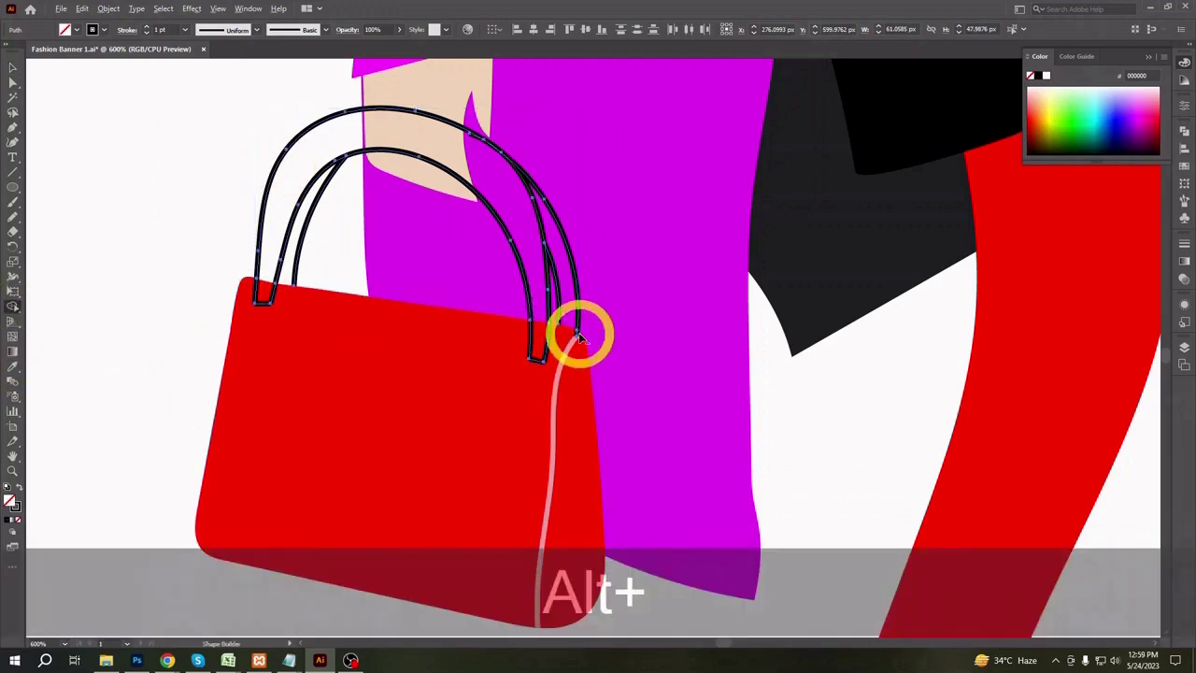
pyautogui.click(213, 428)
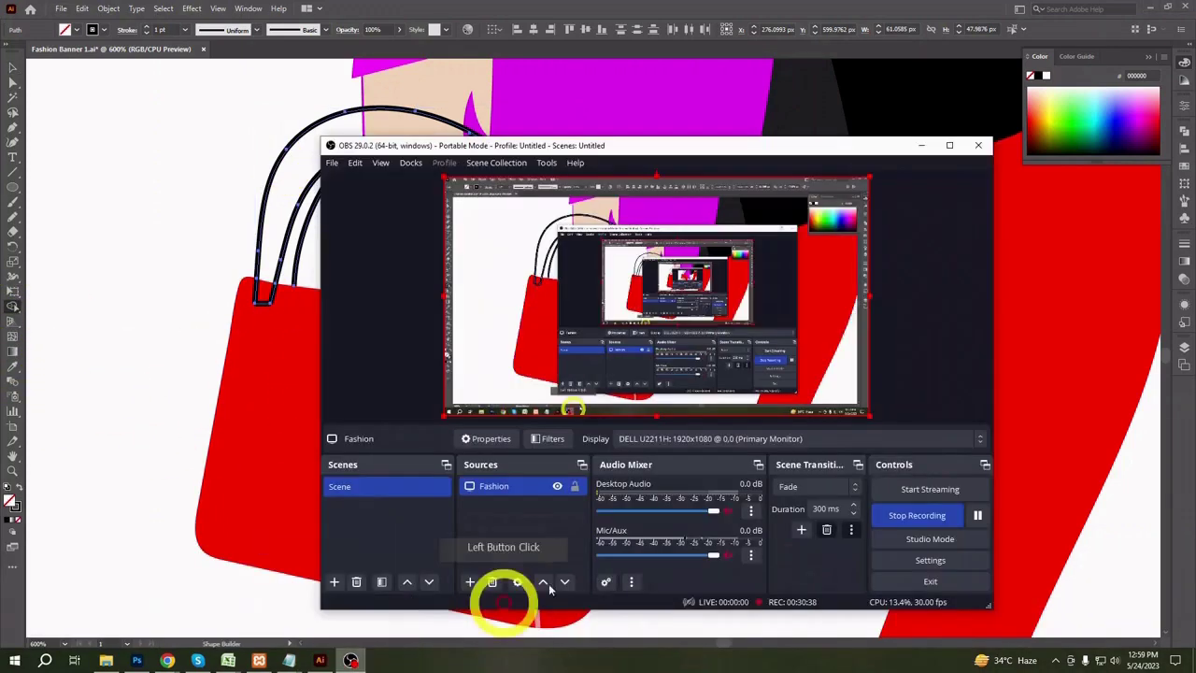
pyautogui.click(912, 160)
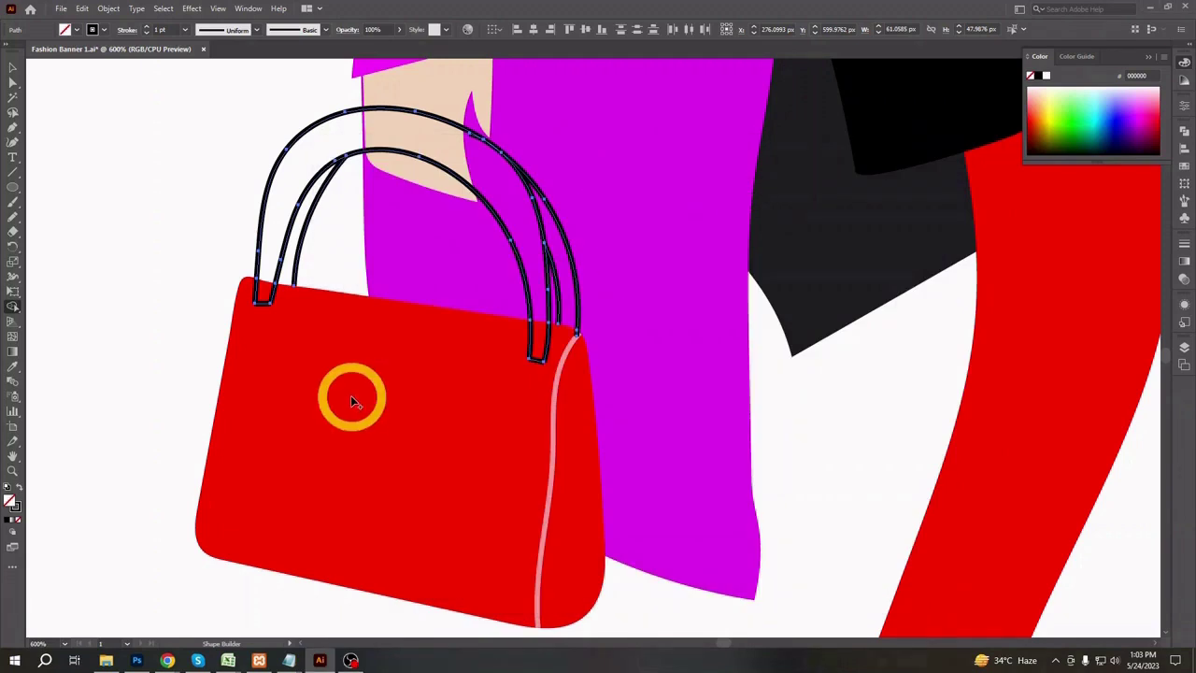
# - Remove the light pink seam line from the side of the handbag
pyautogui.hotkey('ctrl', '-')
pyautogui.hotkey('ctrl', '-')
pyautogui.hotkey('ctrl', '-')
pyautogui.hotkey('ctrl', '=')
pyautogui.hotkey('ctrl', '=')
pyautogui.click(565, 455)
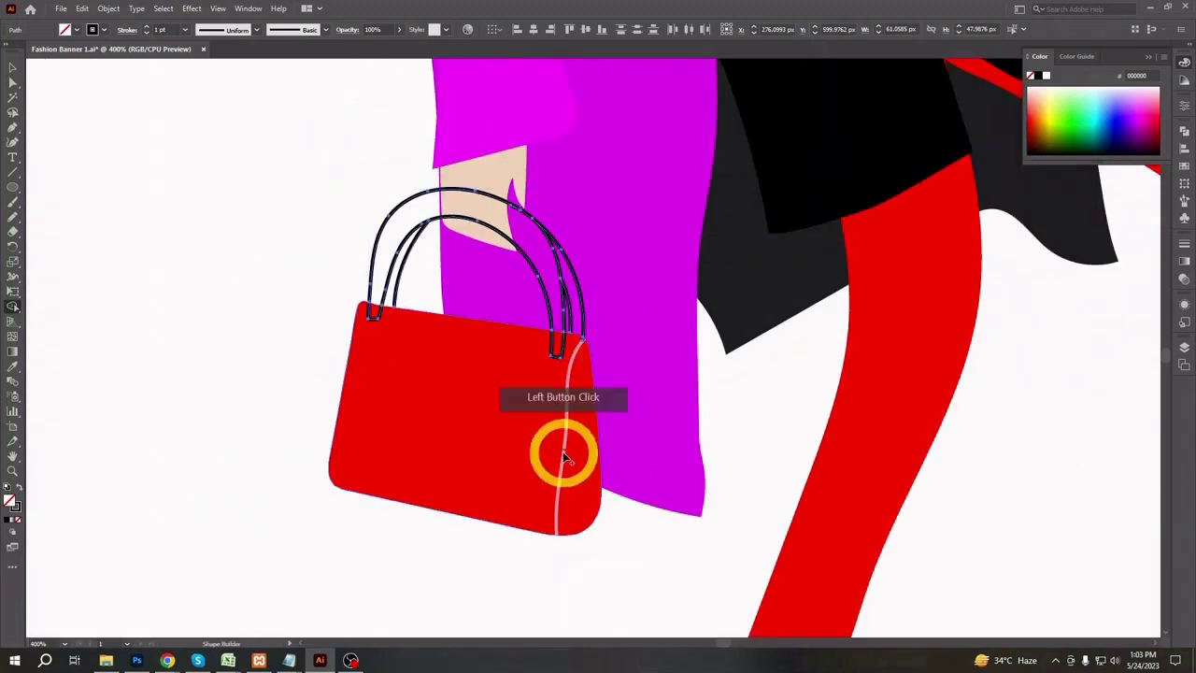
pyautogui.moveTo(245, 421); pyautogui.dragTo(635, 533)
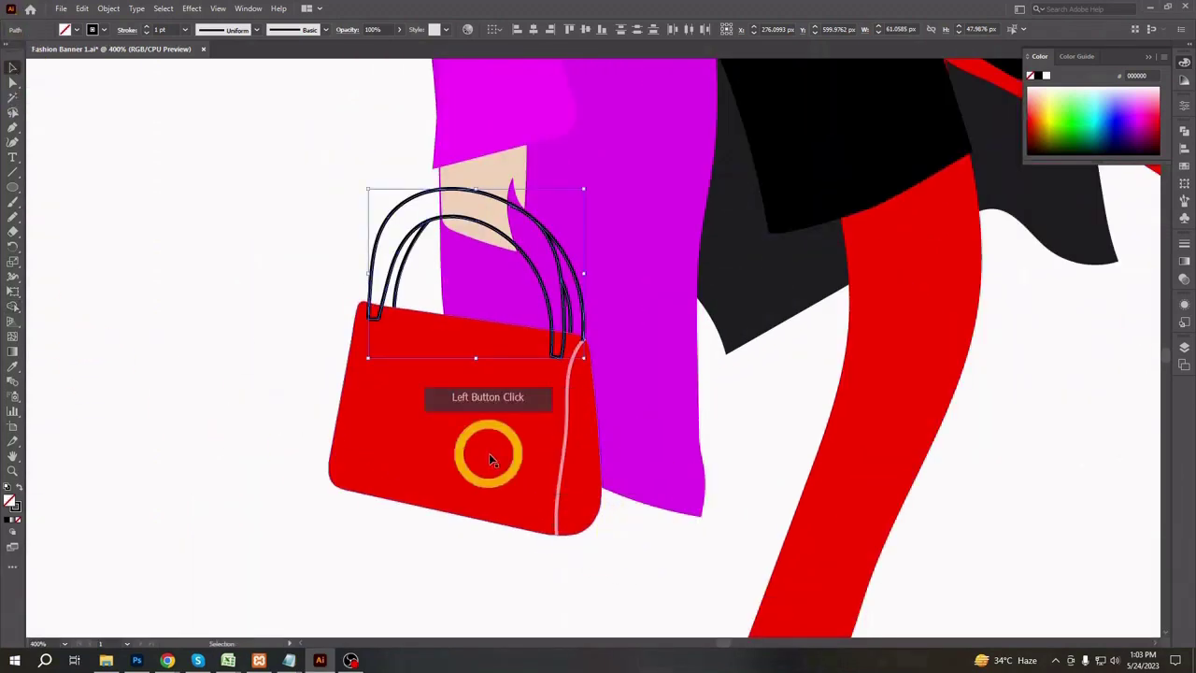
pyautogui.click(562, 451)
pyautogui.click(454, 436)
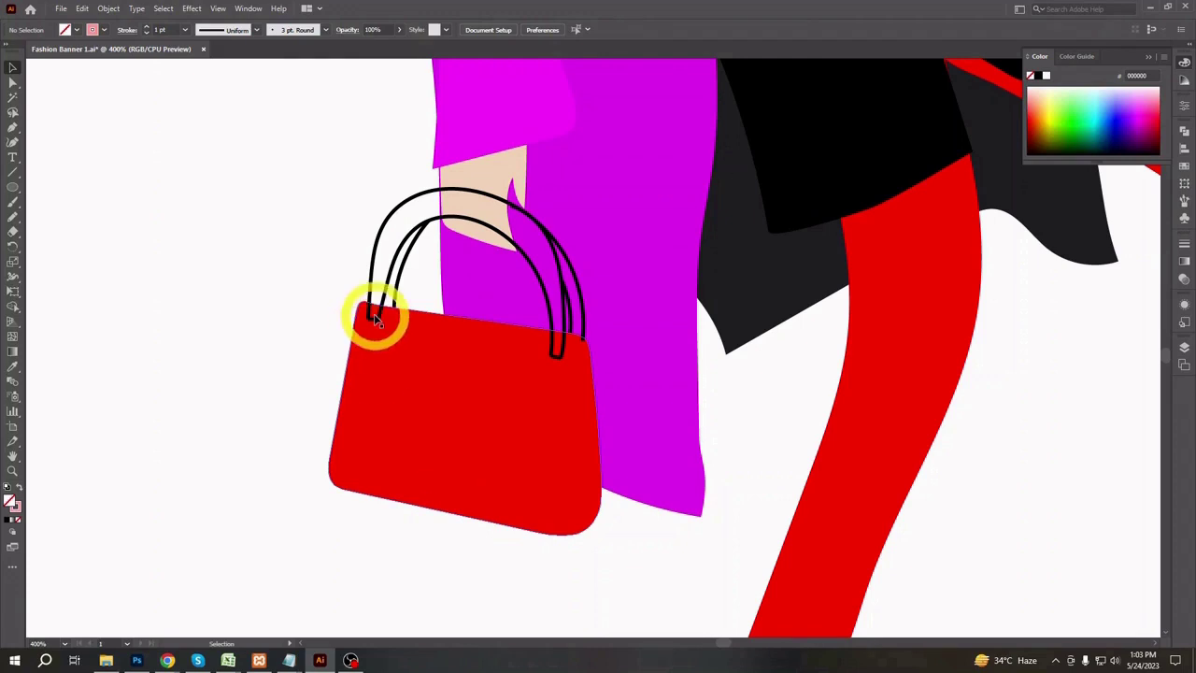
# - Join the front handle's curves into one closed shape and turn its black outline into a fill
pyautogui.hotkey('ctrl', '=')
pyautogui.hotkey('ctrl', '=')
pyautogui.moveTo(308, 403); pyautogui.dragTo(448, 561)
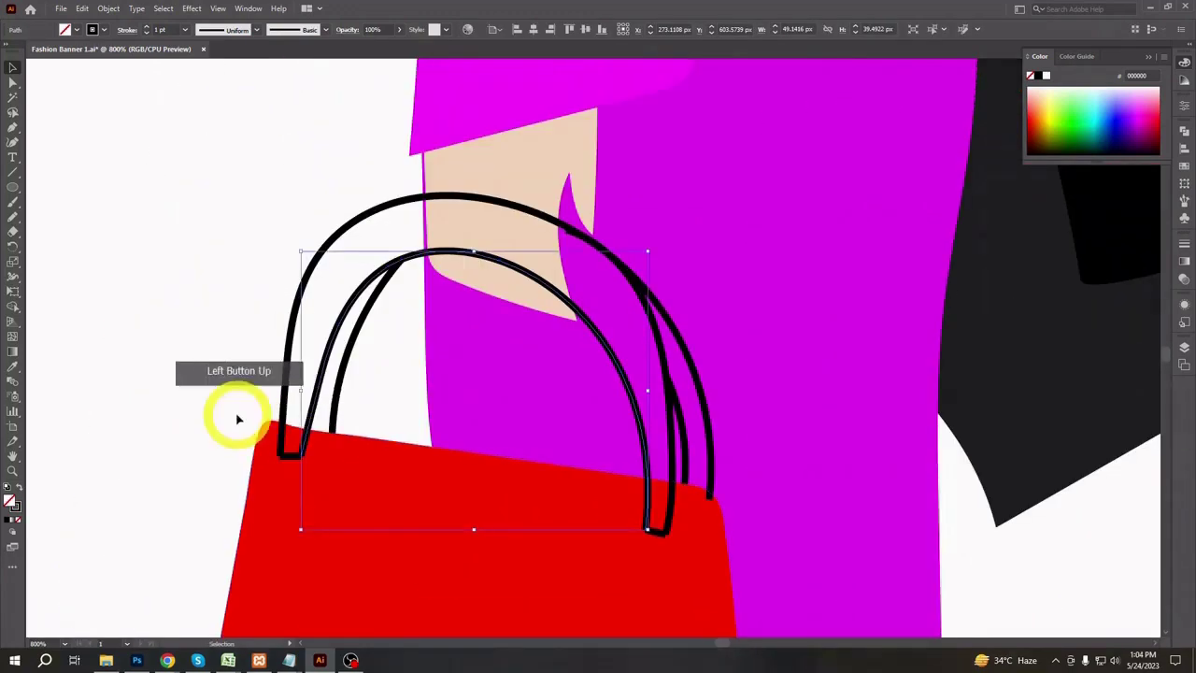
pyautogui.keyDown('shift'); pyautogui.click(302, 285); pyautogui.keyUp('shift')
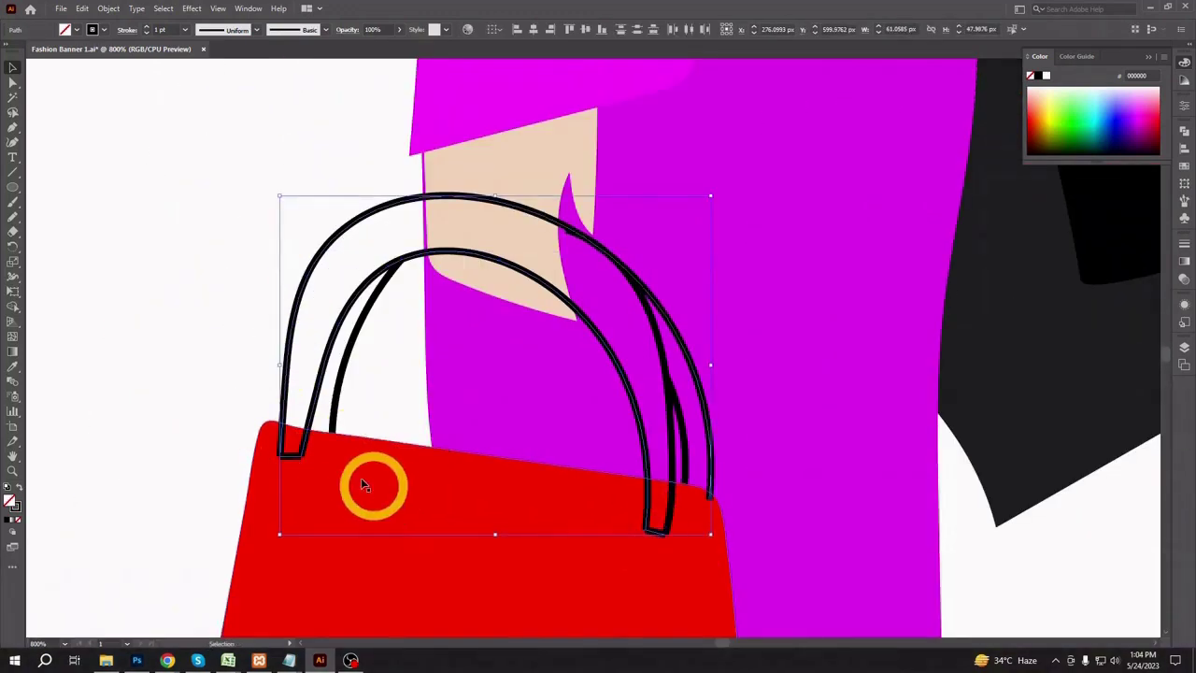
pyautogui.hotkey('ctrl', 'j')
pyautogui.hotkey('shift', 'x')
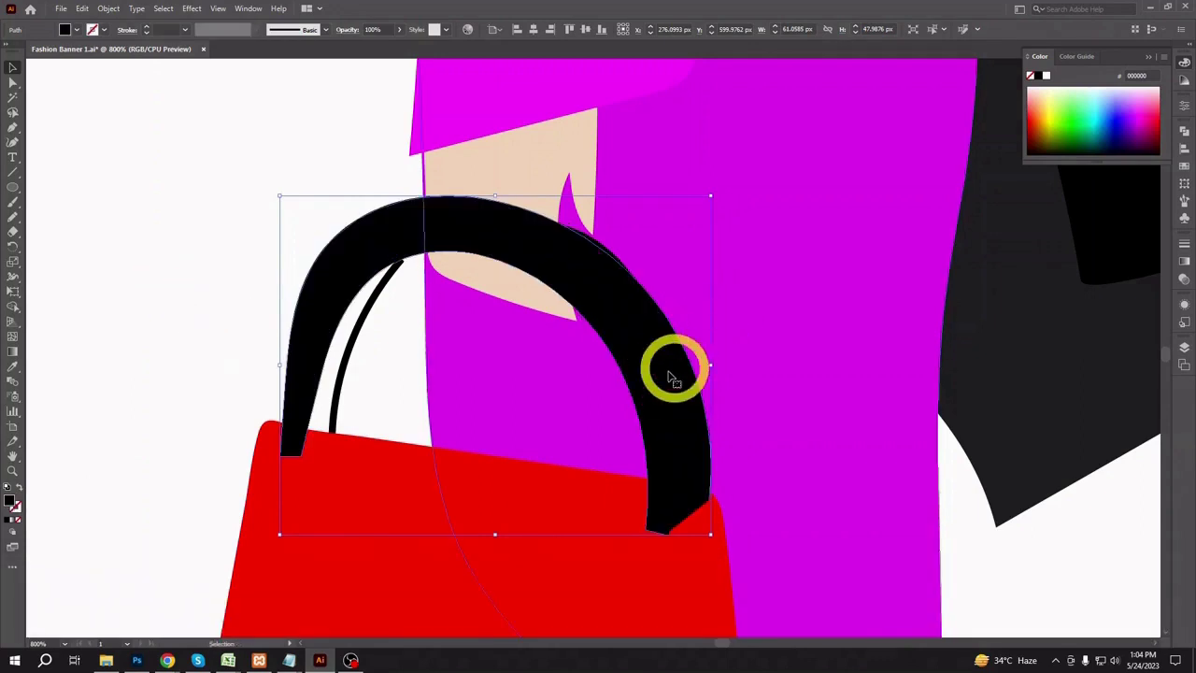
# - Move the black handle aside and delete the leftover curves of the rear handle
pyautogui.click(358, 338)
pyautogui.press('Delete')
pyautogui.moveTo(661, 365); pyautogui.dragTo(500, 369)
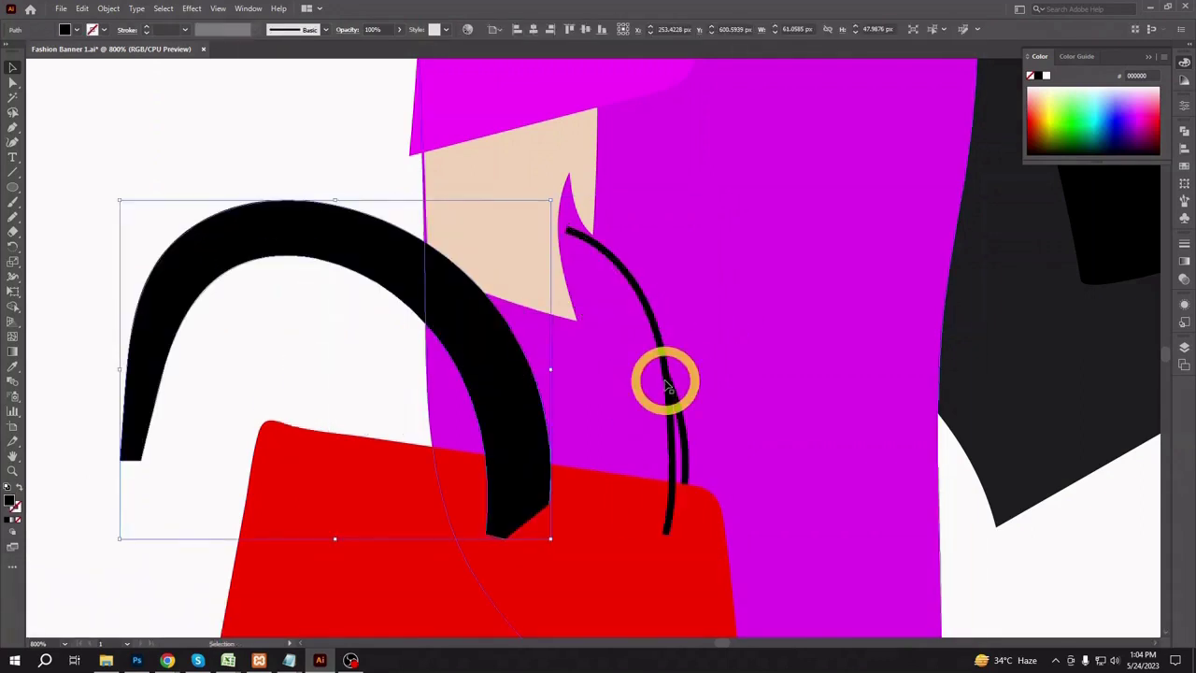
pyautogui.click(667, 381)
pyautogui.press('Delete')
pyautogui.press('Delete')
# - Mirror the handbag's black handle left to right with the Reflect command
pyautogui.click(512, 396)
pyautogui.rightClick(504, 394)
pyautogui.moveTo(608, 315)
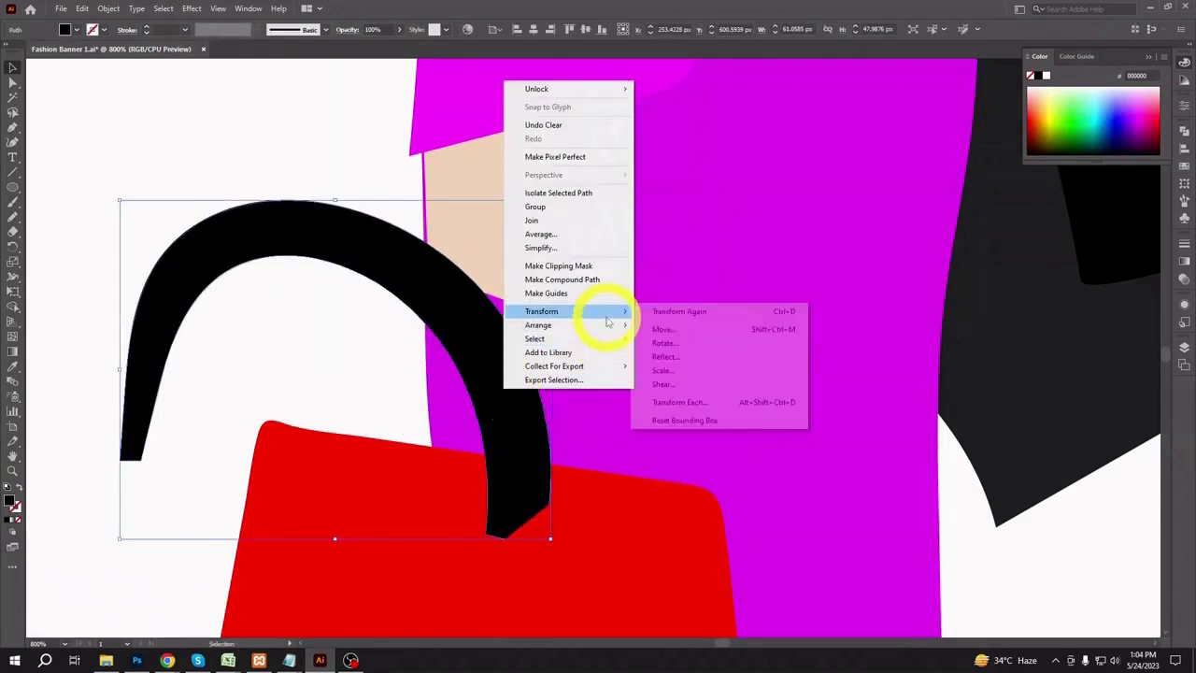
pyautogui.click(686, 355)
pyautogui.click(896, 496)
# - Position and rotate the mirrored black handle so both of its ends overlap the handbag's upper edge
pyautogui.moveTo(551, 540); pyautogui.dragTo(680, 395)
pyautogui.moveTo(670, 328)
pyautogui.mouseDown()
pyautogui.moveTo(659, 315)
pyautogui.moveTo(669, 307)
pyautogui.mouseUp()
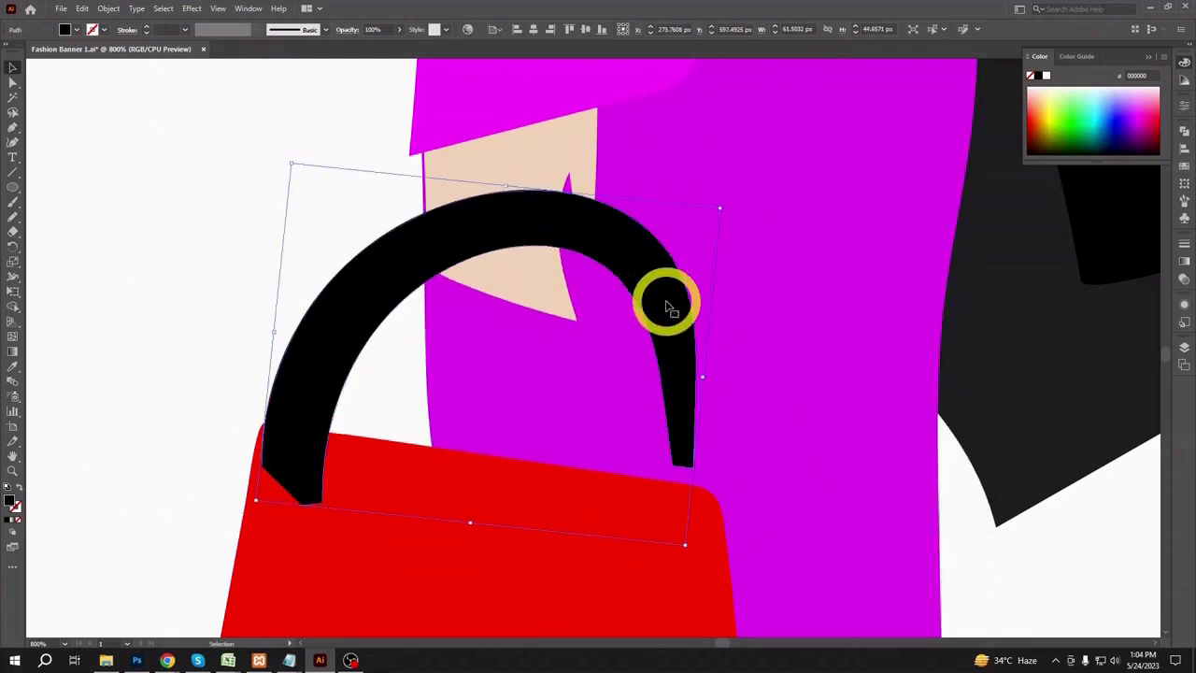
pyautogui.moveTo(727, 210); pyautogui.dragTo(738, 239)
pyautogui.moveTo(391, 283); pyautogui.dragTo(407, 262)
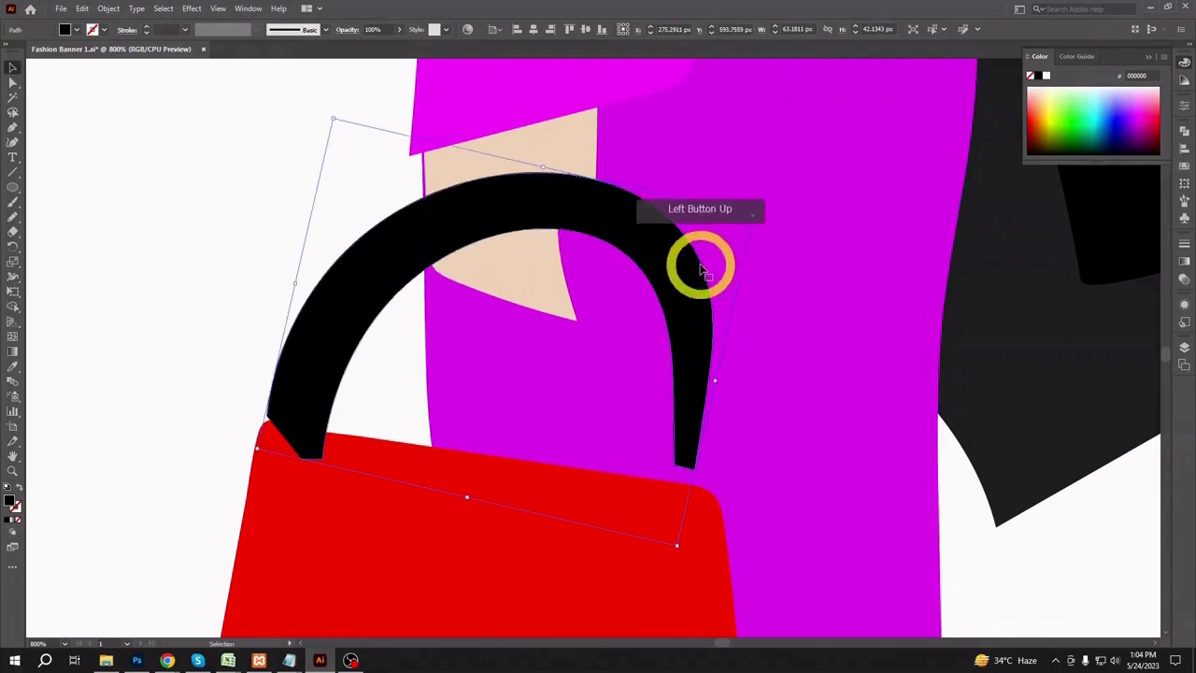
pyautogui.moveTo(760, 213); pyautogui.dragTo(766, 240)
pyautogui.moveTo(603, 245); pyautogui.dragTo(609, 277)
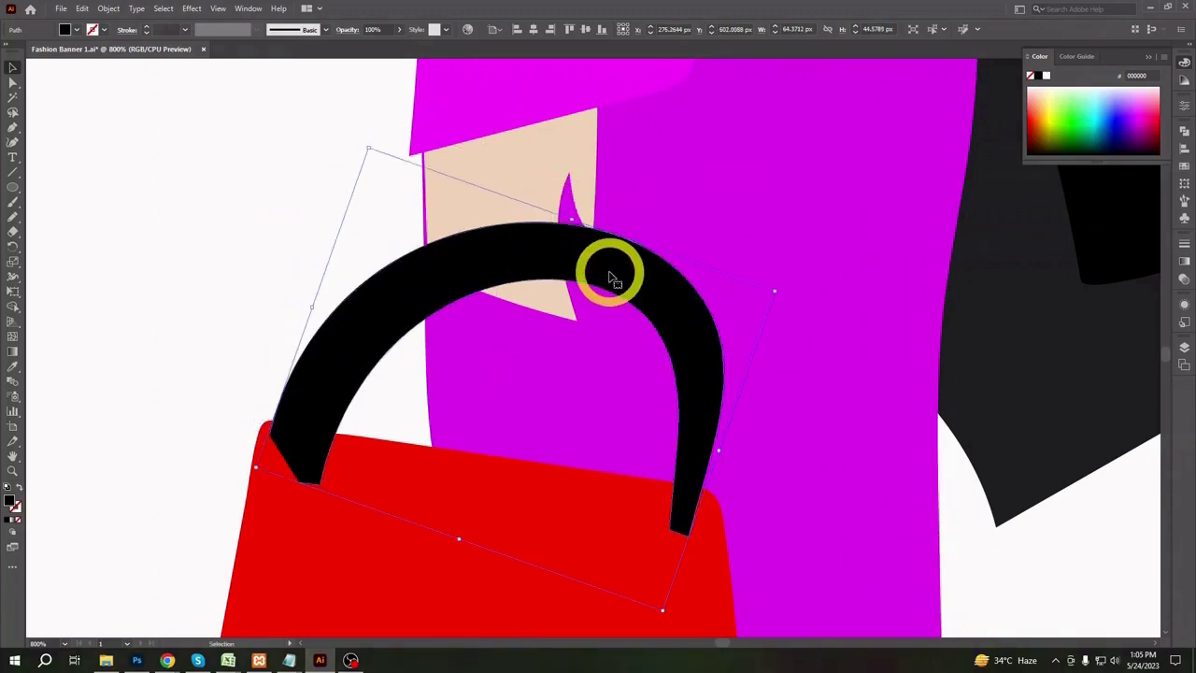
# - Arrange the stacking order so the hand lies in front of the handbag's handle
pyautogui.hotkey('ctrl', ']')
pyautogui.click(626, 268)
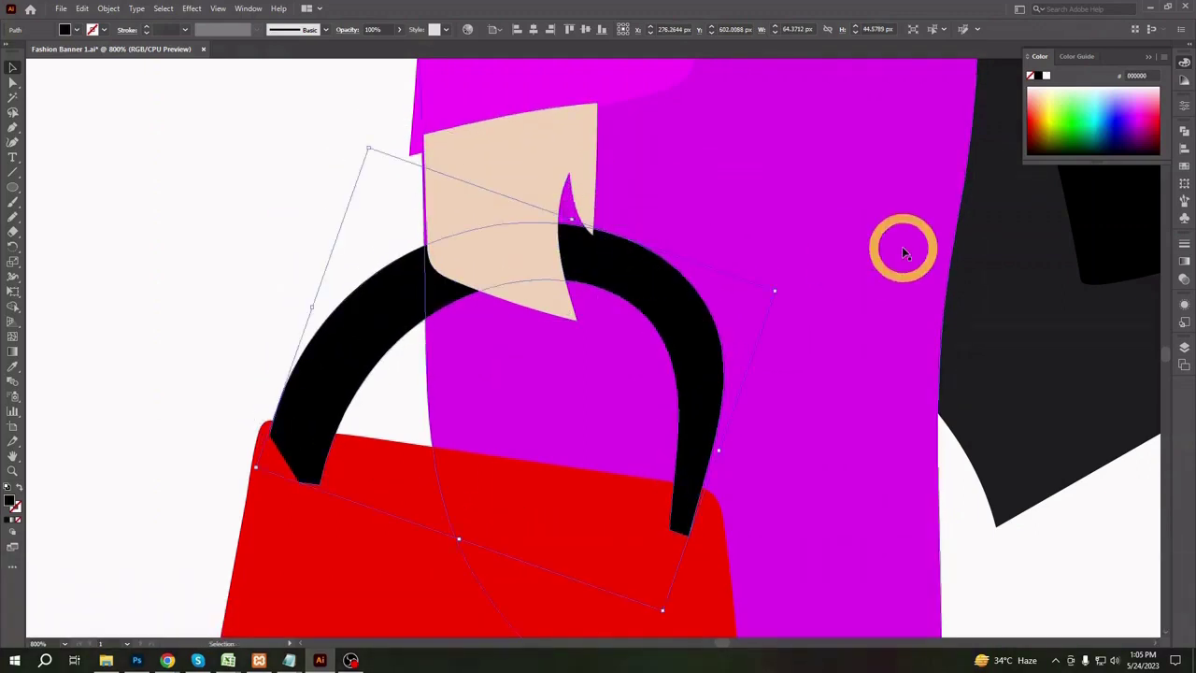
pyautogui.hotkey('ctrl', '-')
pyautogui.hotkey('ctrl', '-')
pyautogui.hotkey('ctrl', '-')
pyautogui.hotkey('ctrl', '-')
pyautogui.hotkey('ctrl', '-')
pyautogui.hotkey('ctrl', '-')
# - Delete the filled black handle from the handbag
pyautogui.click(470, 377)
pyautogui.hotkey('ctrl', '=')
pyautogui.hotkey('ctrl', '=')
pyautogui.hotkey('ctrl', '=')
pyautogui.hotkey('ctrl', '=')
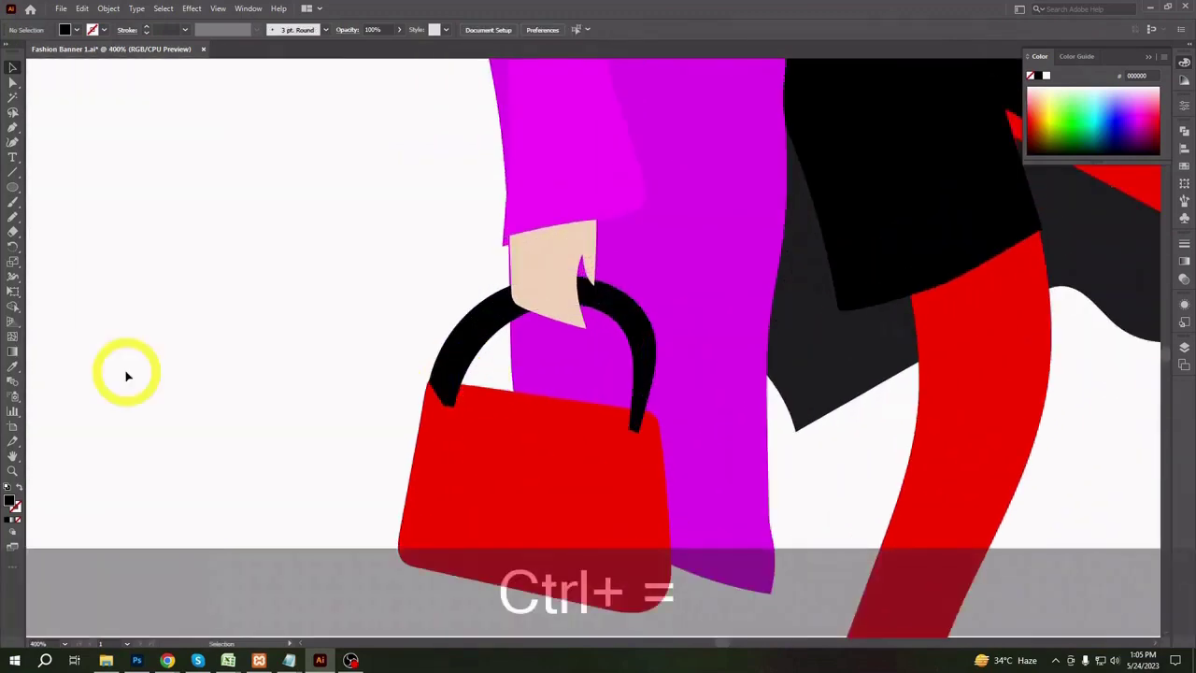
pyautogui.press('Delete')
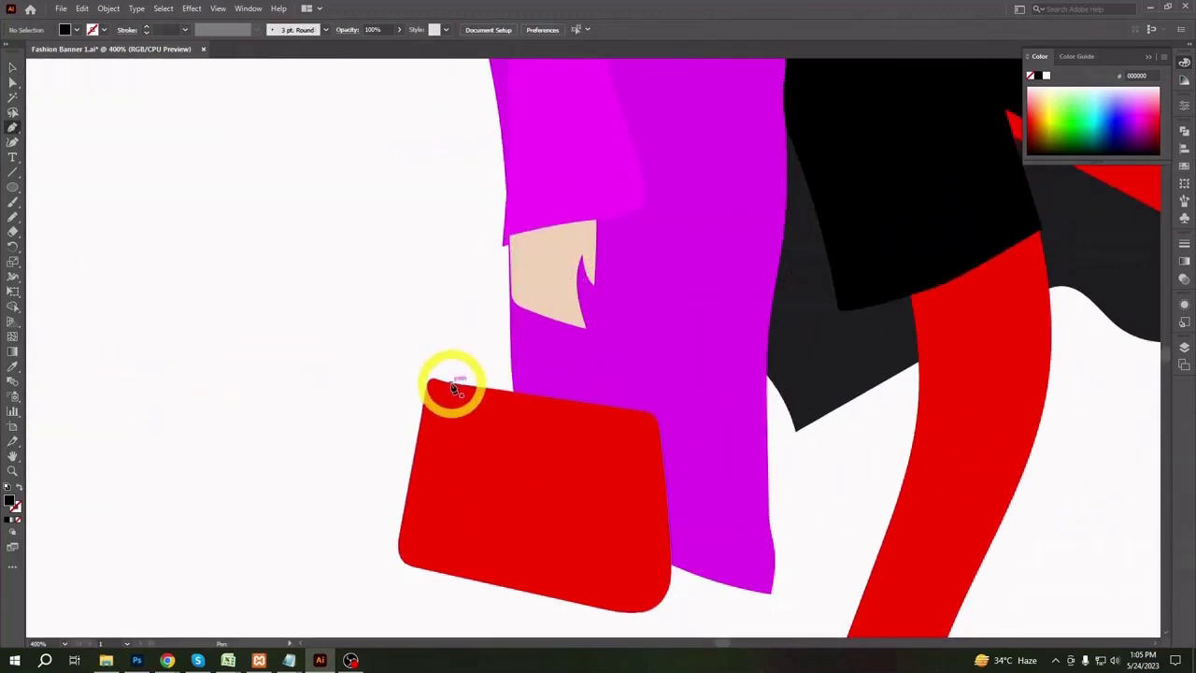
# - Draw a curved black handle line from the handbag's upper left corner to the hand with the Pen tool
pyautogui.click(451, 383)
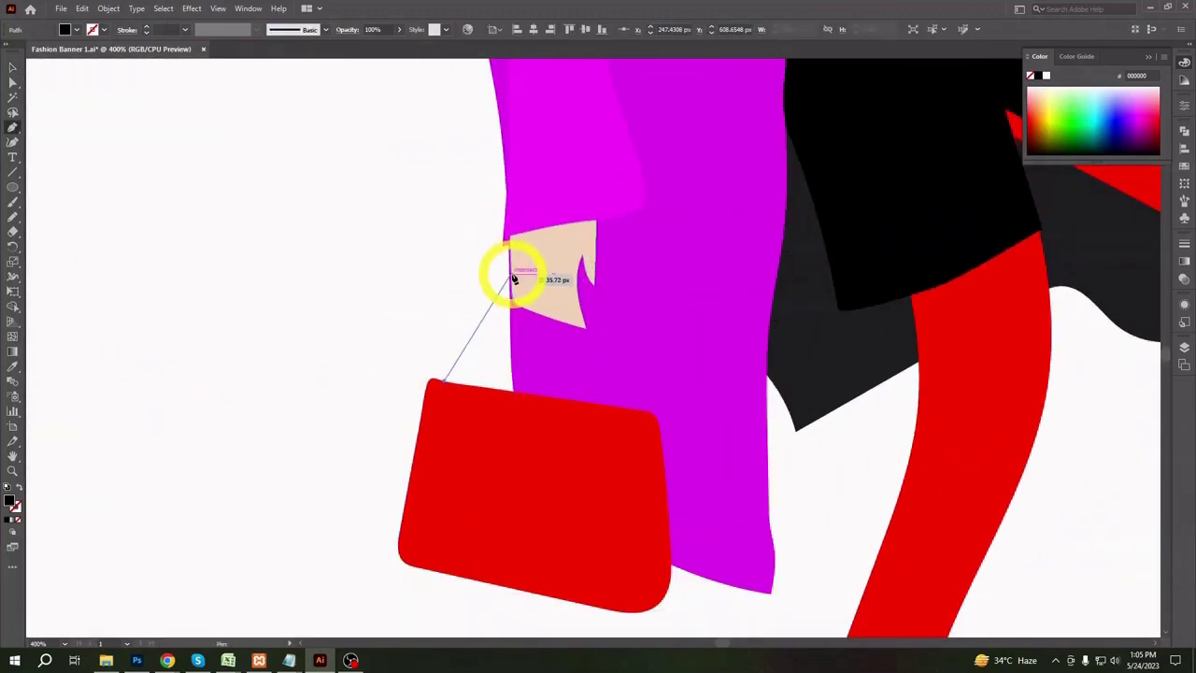
pyautogui.moveTo(575, 261); pyautogui.dragTo(573, 258)
pyautogui.click(511, 276)
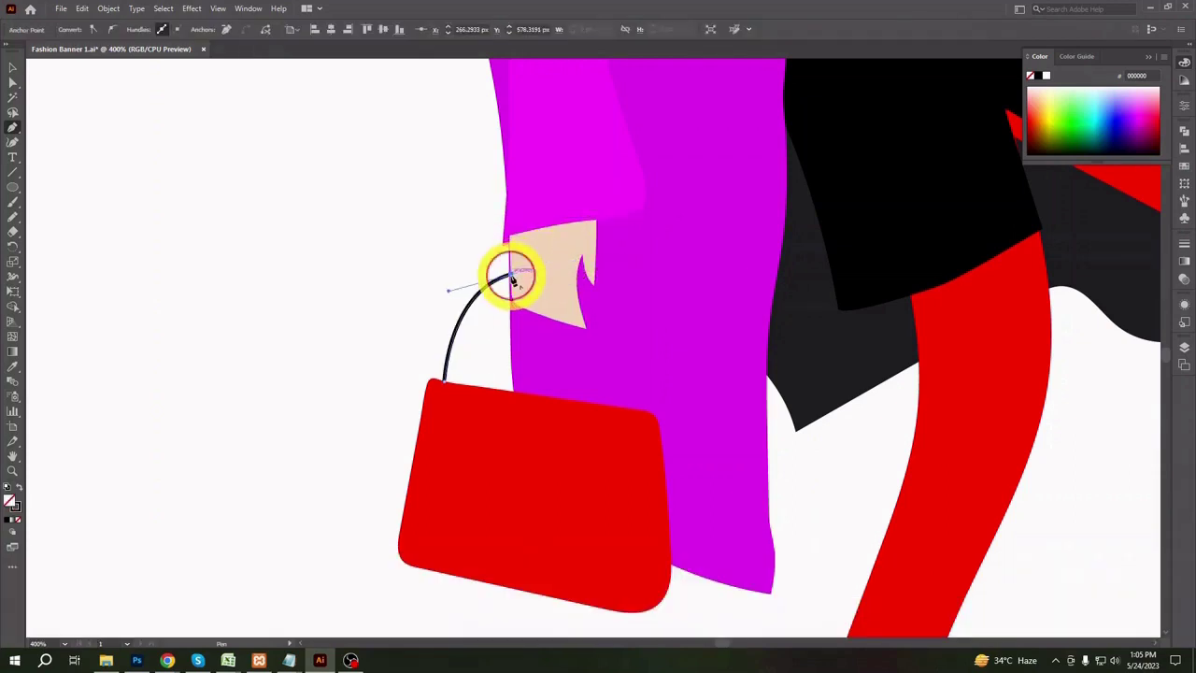
pyautogui.keyDown('ctrl'); pyautogui.click(457, 308); pyautogui.keyUp('ctrl')
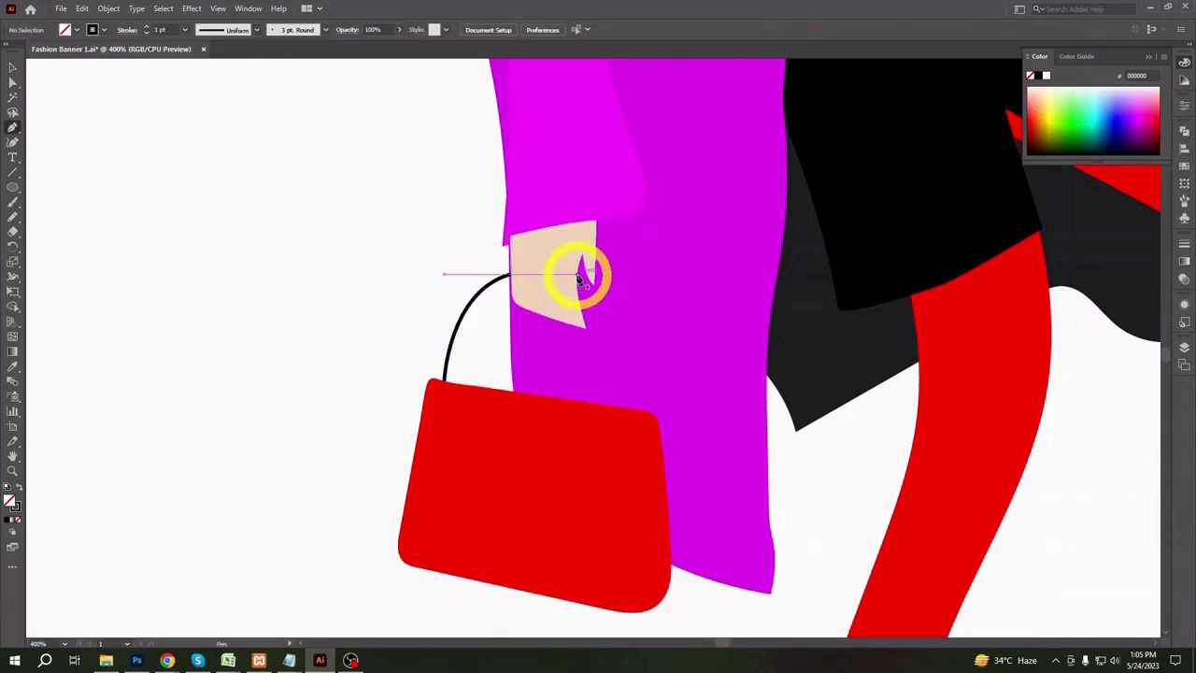
# - Draw the matching curved handle line from the hand's right side to the handbag's upper right corner
pyautogui.keyDown('shift'); pyautogui.click(577, 275); pyautogui.keyUp('shift')
pyautogui.moveTo(633, 408); pyautogui.dragTo(621, 447)
pyautogui.moveTo(616, 505); pyautogui.dragTo(645, 480)
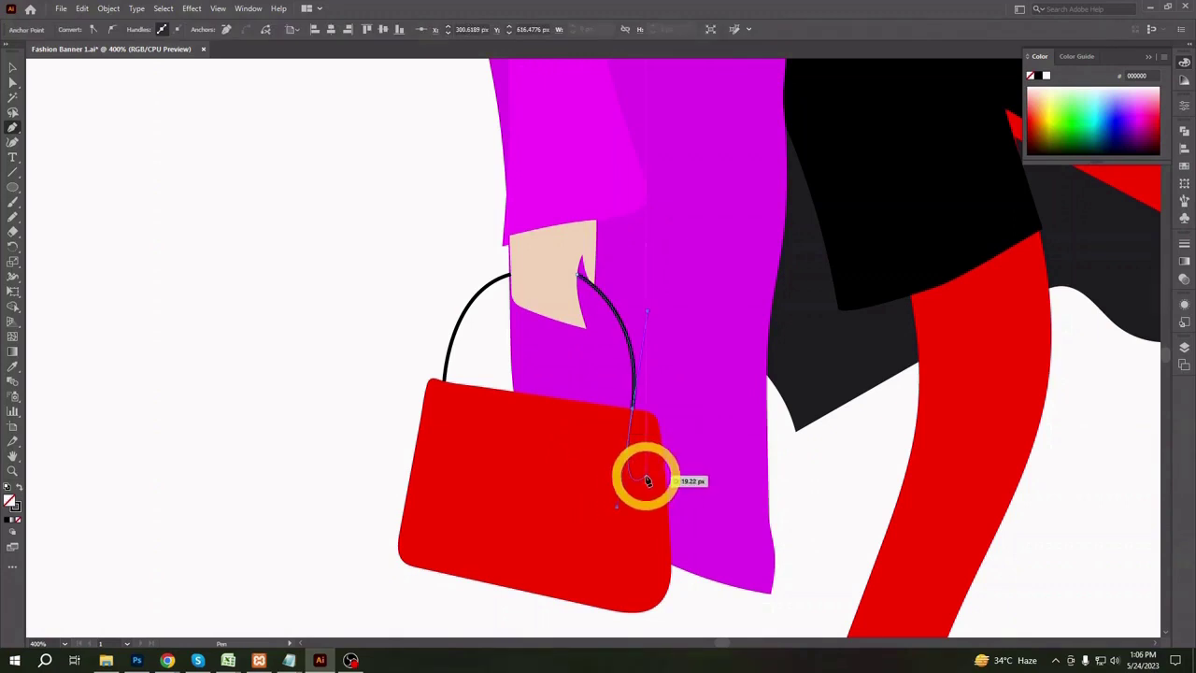
pyautogui.press('v')
# - Thicken the strokes of both handle curves and give them round caps
pyautogui.click(459, 342)
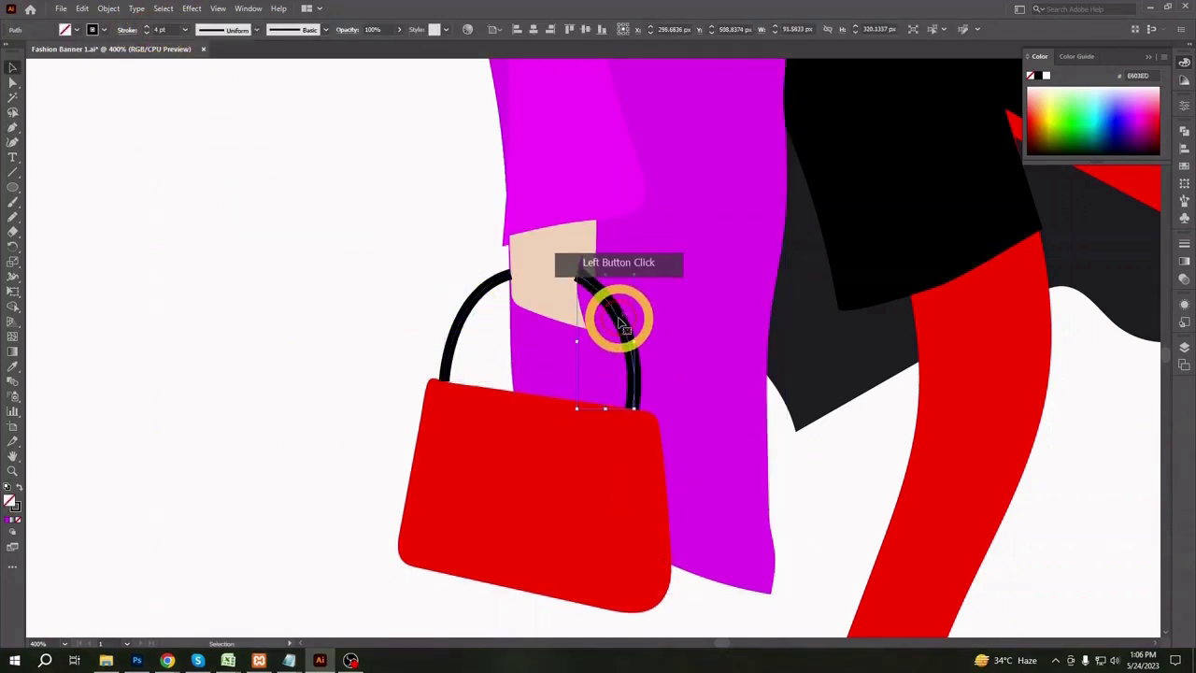
pyautogui.click(146, 31)
pyautogui.click(1089, 273)
pyautogui.click(499, 311)
pyautogui.click(1084, 282)
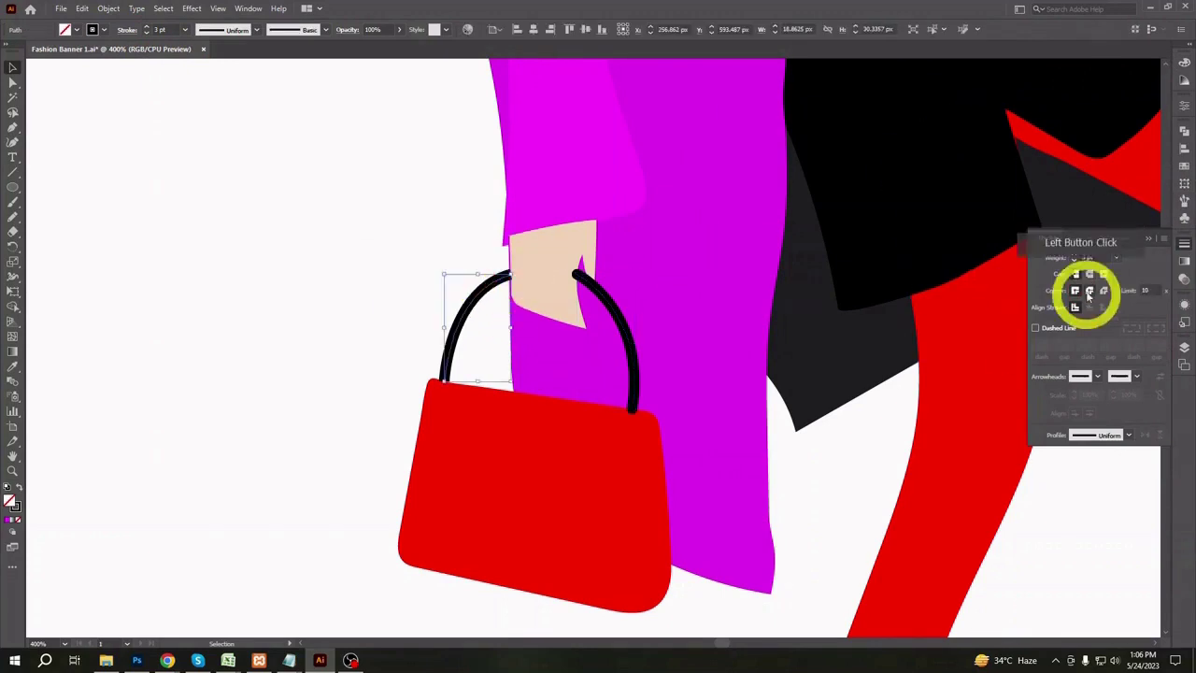
pyautogui.click(1149, 240)
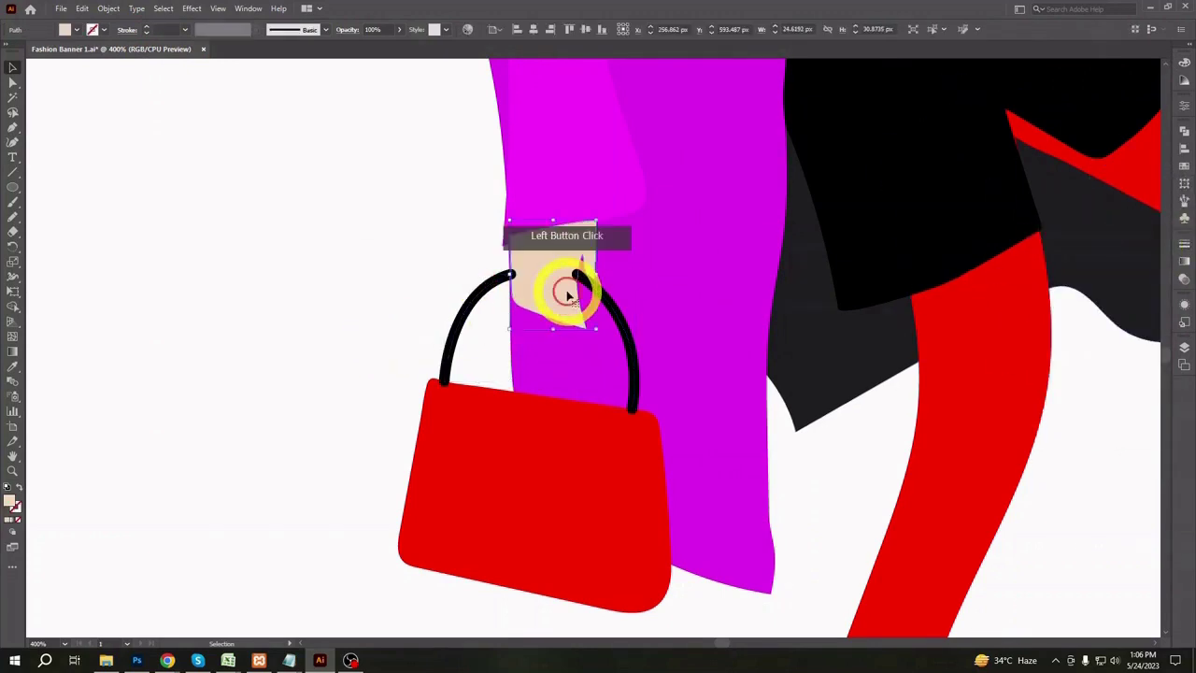
# - Arrange the stacking order so the hand covers the handle ends and the magenta sleeve covers the hand's upper edge
pyautogui.hotkey('ctrl', '[')
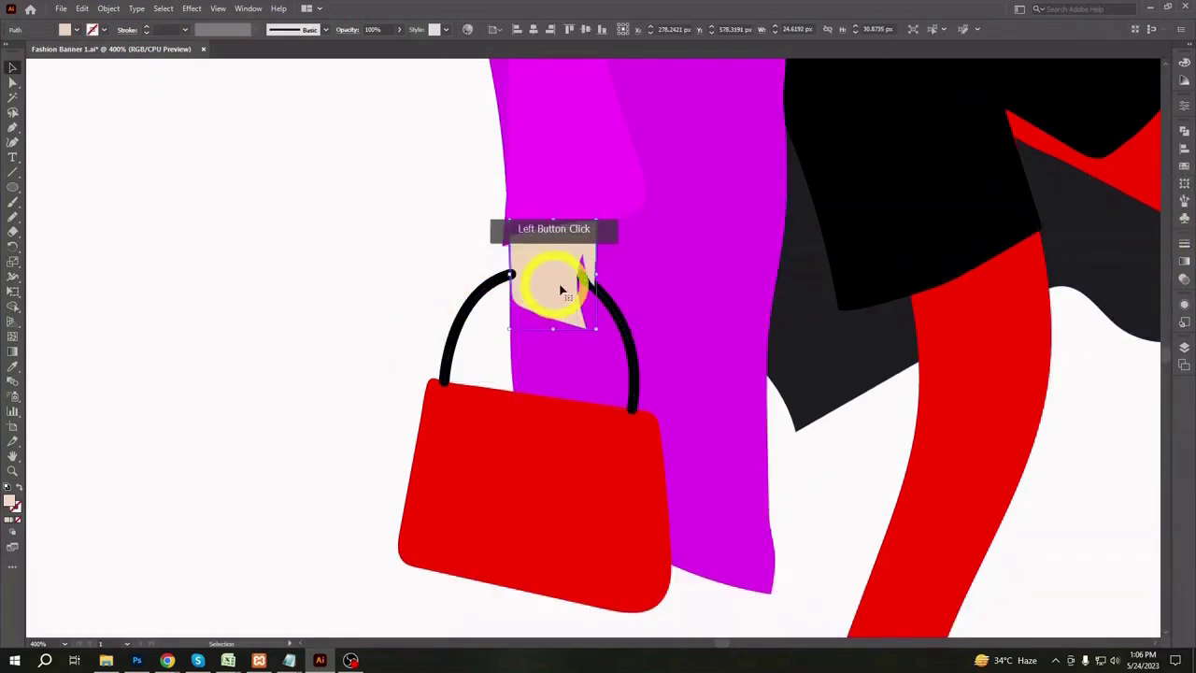
pyautogui.click(573, 193)
pyautogui.hotkey('ctrl', ']')
pyautogui.click(254, 333)
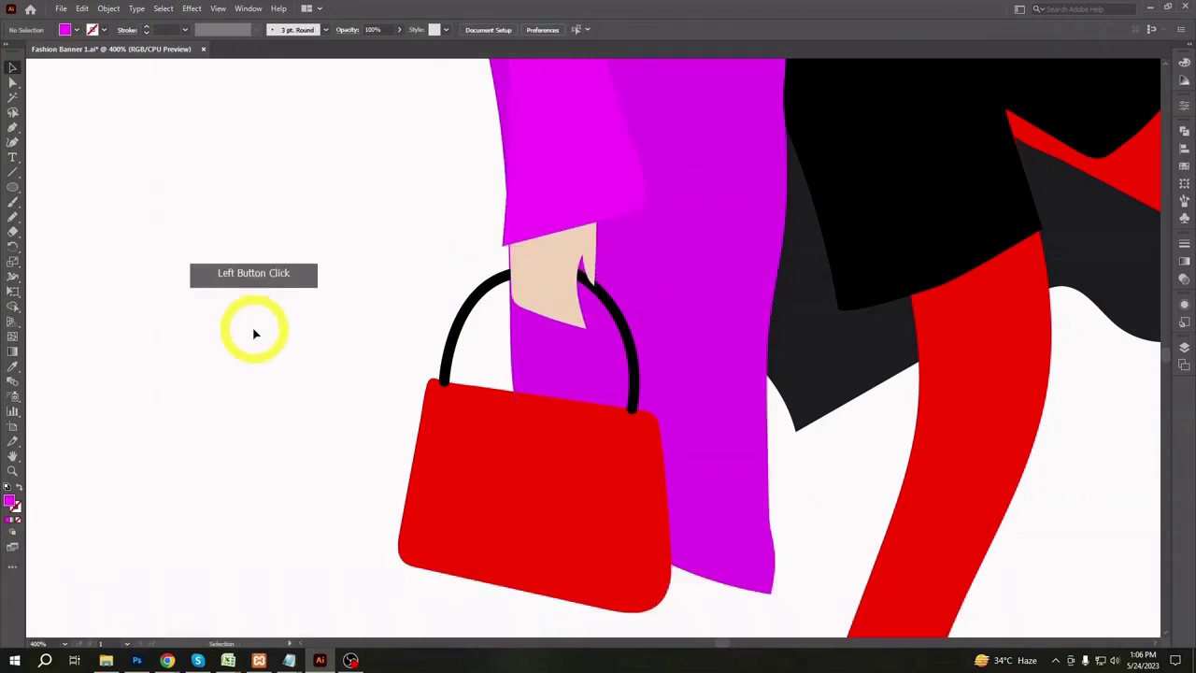
# - Draw a narrow side panel along the right edge of the red handbag with the Pen tool
pyautogui.click(620, 604)
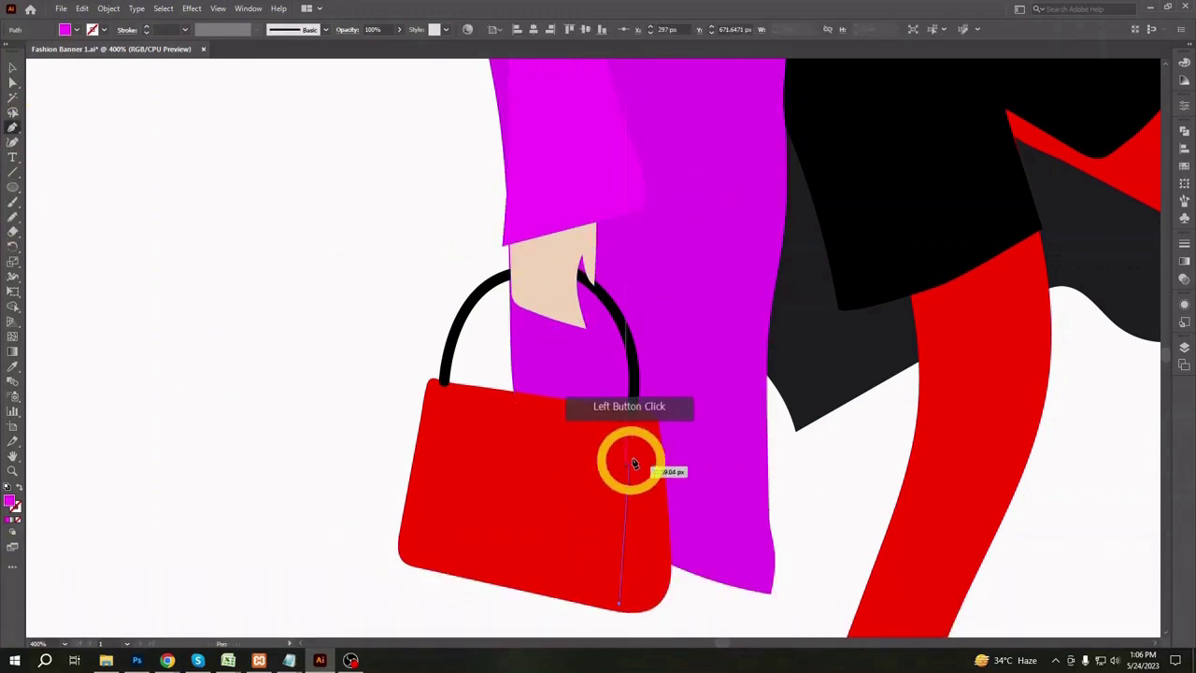
pyautogui.click(641, 419)
pyautogui.click(666, 595)
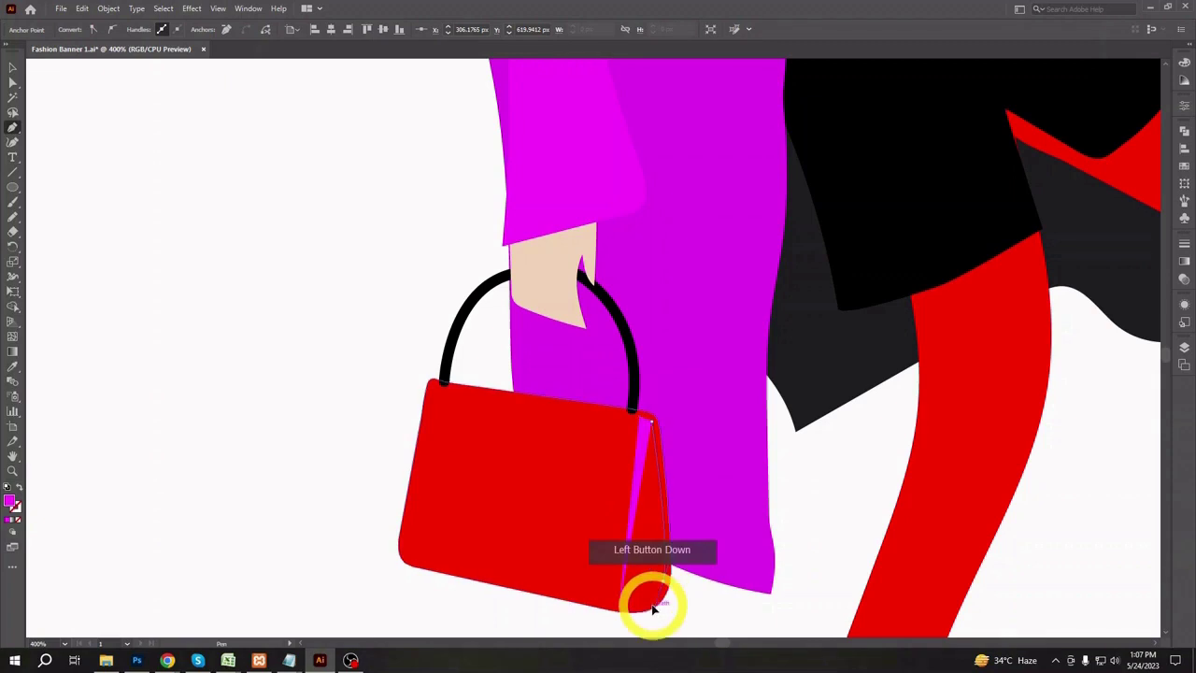
pyautogui.press('v')
pyautogui.click(364, 528)
# - Fill the handbag's side panel with a slightly darker shade of the bag's red
pyautogui.click(646, 521)
pyautogui.press('i')
pyautogui.click(563, 511)
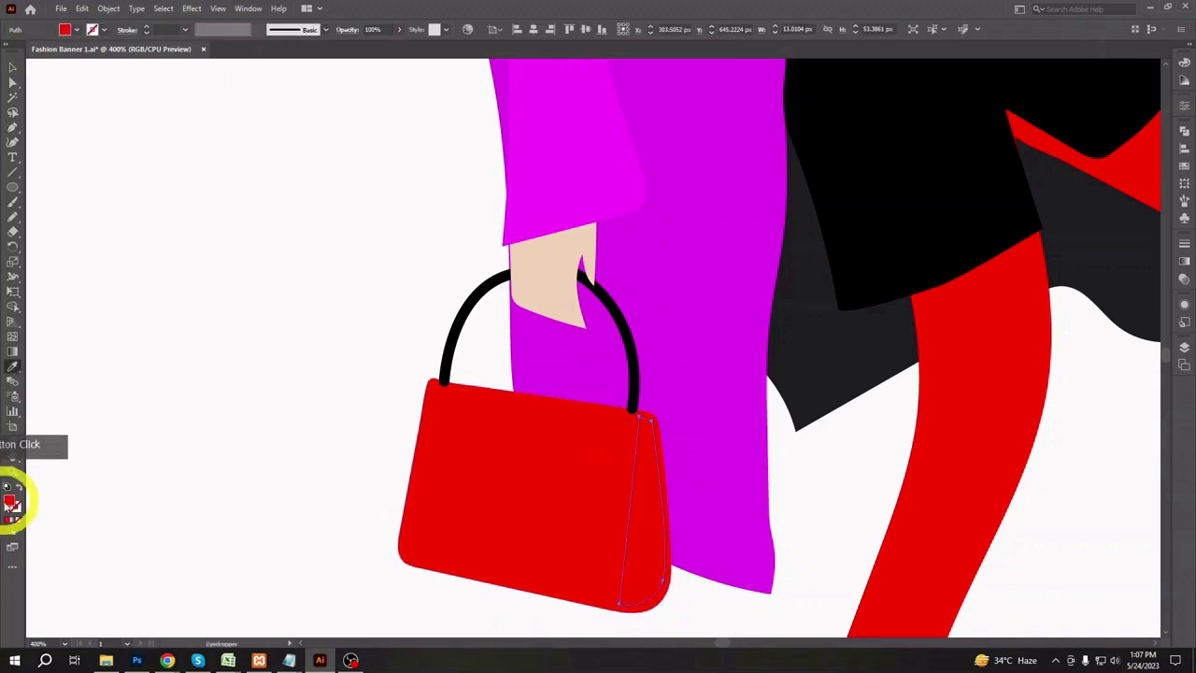
pyautogui.doubleClick(10, 501)
pyautogui.moveTo(900, 174); pyautogui.dragTo(899, 194)
pyautogui.click(1051, 167)
pyautogui.click(380, 344)
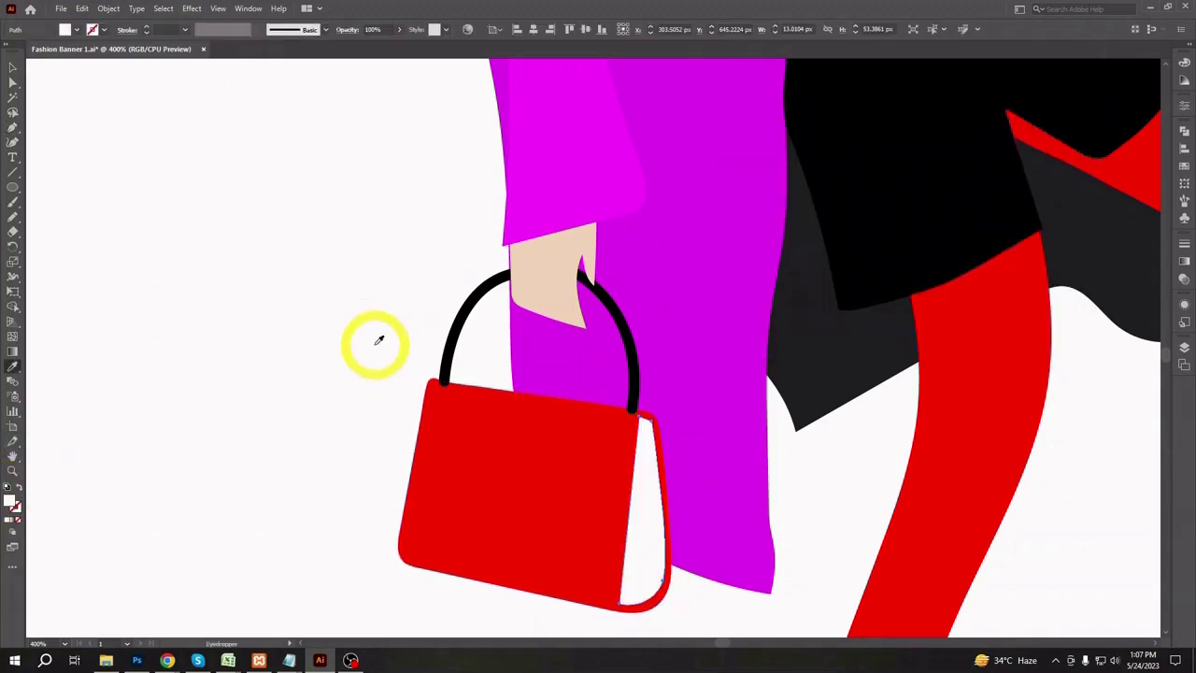
pyautogui.hotkey('ctrl', 'z')
pyautogui.press('v')
pyautogui.click(379, 347)
# - Recolour both red legs with the skin tone sampled from the outstretched hand
pyautogui.hotkey('ctrl', '-')
pyautogui.hotkey('ctrl', '-')
pyautogui.hotkey('ctrl', '-')
pyautogui.hotkey('ctrl', '-')
pyautogui.moveTo(931, 289); pyautogui.dragTo(899, 299)
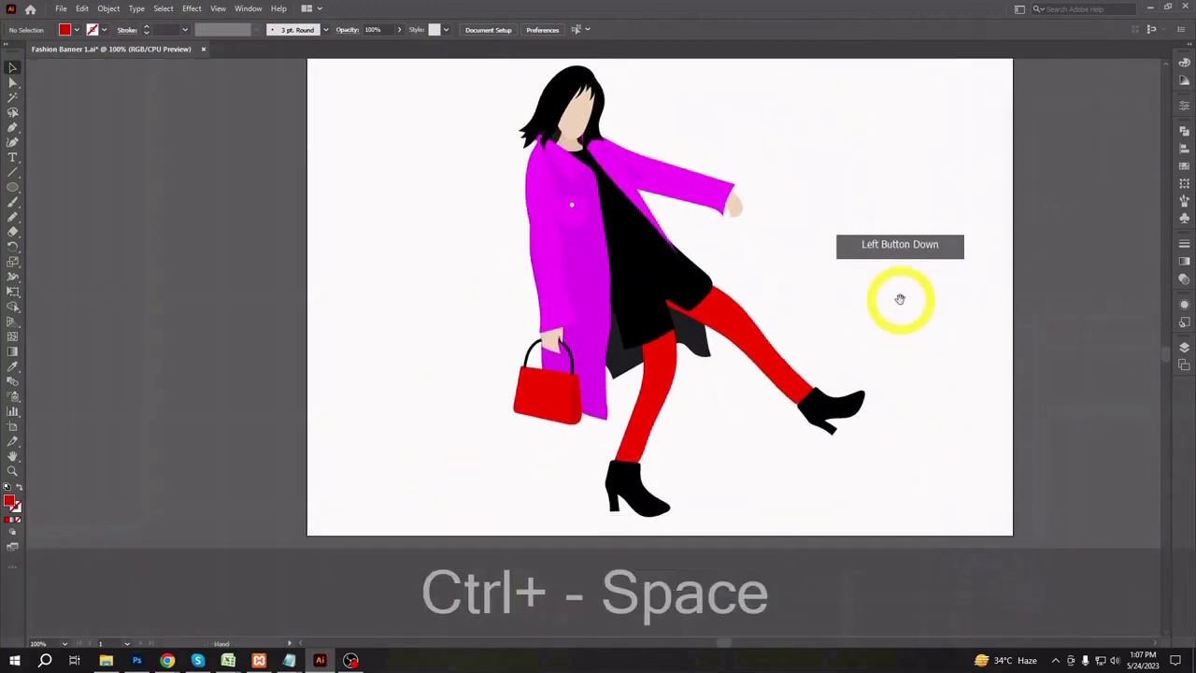
pyautogui.moveTo(888, 247); pyautogui.dragTo(907, 320)
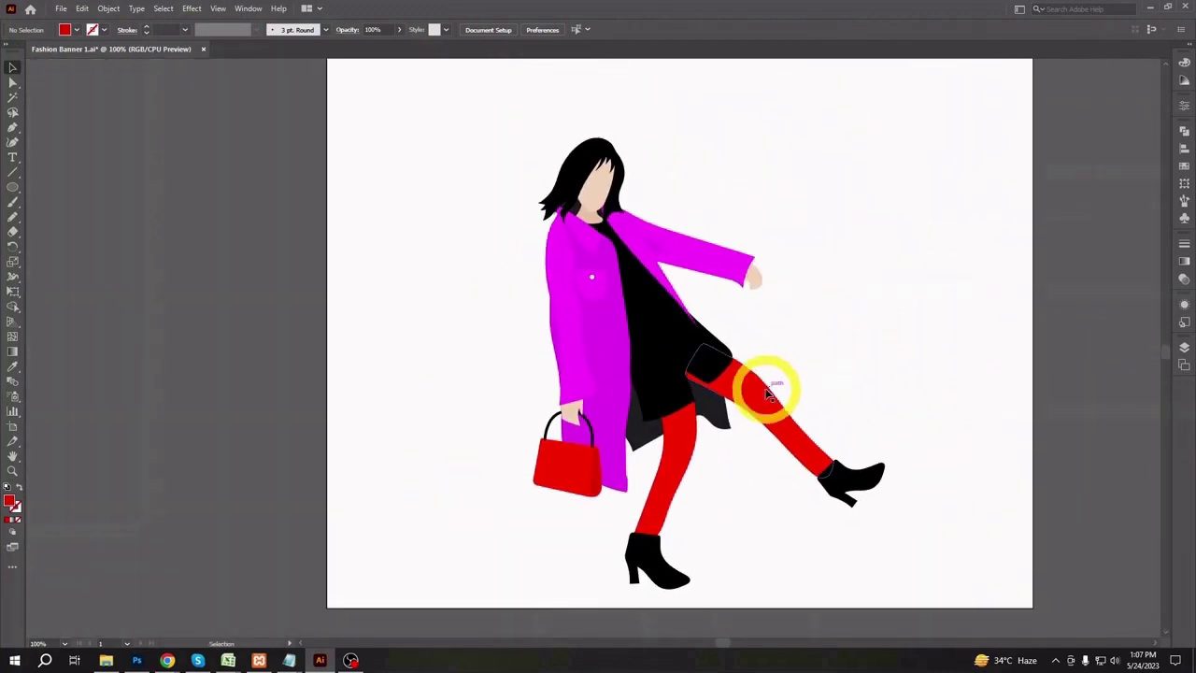
pyautogui.click(762, 282)
pyautogui.keyDown('ctrl'); pyautogui.click(667, 476); pyautogui.keyUp('ctrl')
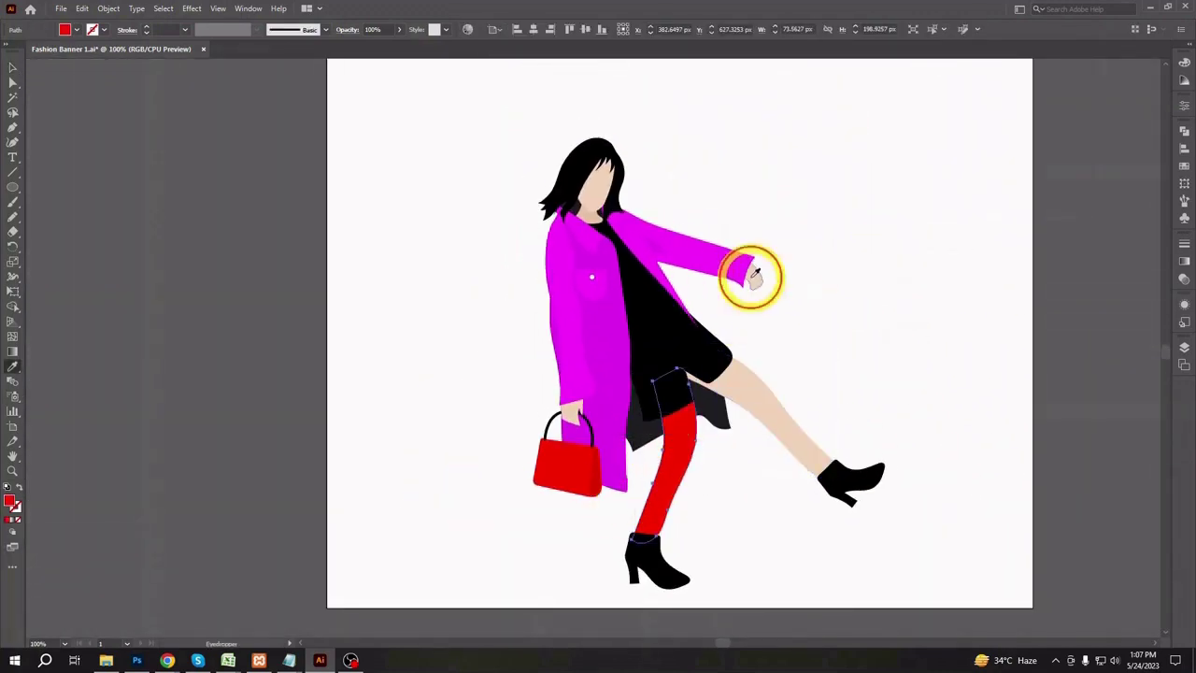
pyautogui.click(753, 274)
pyautogui.keyDown('ctrl'); pyautogui.click(282, 347); pyautogui.keyUp('ctrl')
# - Adjust the anchor points at the standing leg's ankle so the leg fits inside the boot opening
pyautogui.keyDown('ctrl'); pyautogui.click(737, 365); pyautogui.keyUp('ctrl')
pyautogui.click(13, 83)
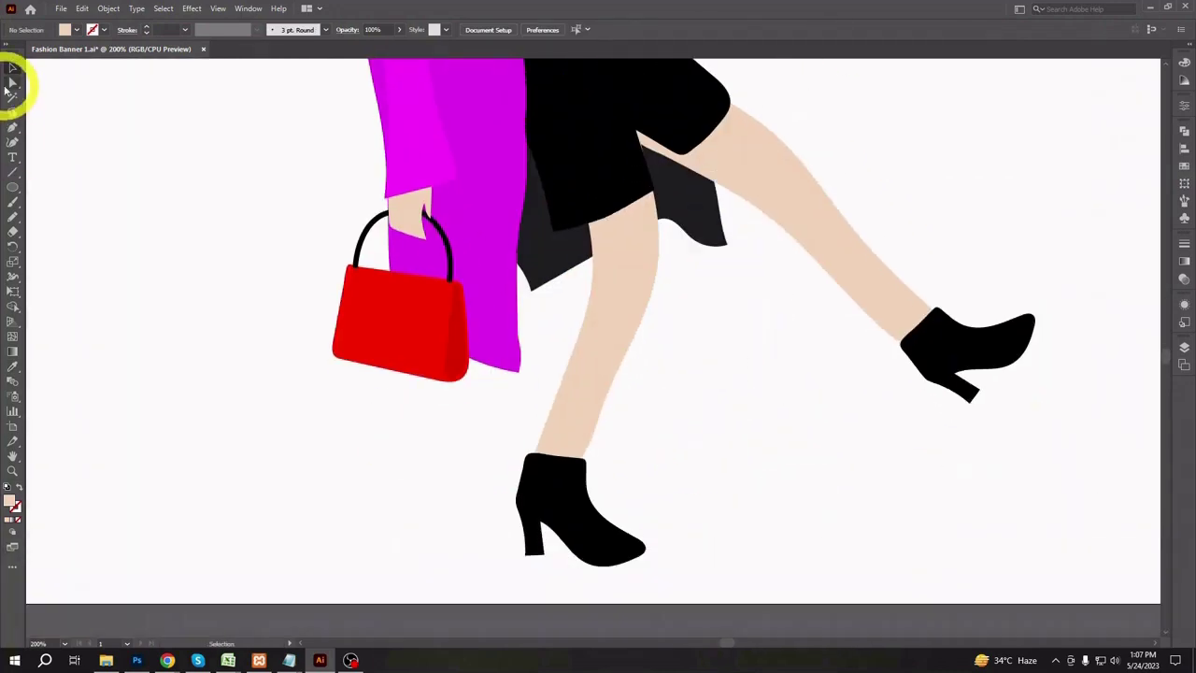
pyautogui.click(584, 467)
pyautogui.moveTo(601, 419); pyautogui.dragTo(637, 315)
pyautogui.click(659, 420)
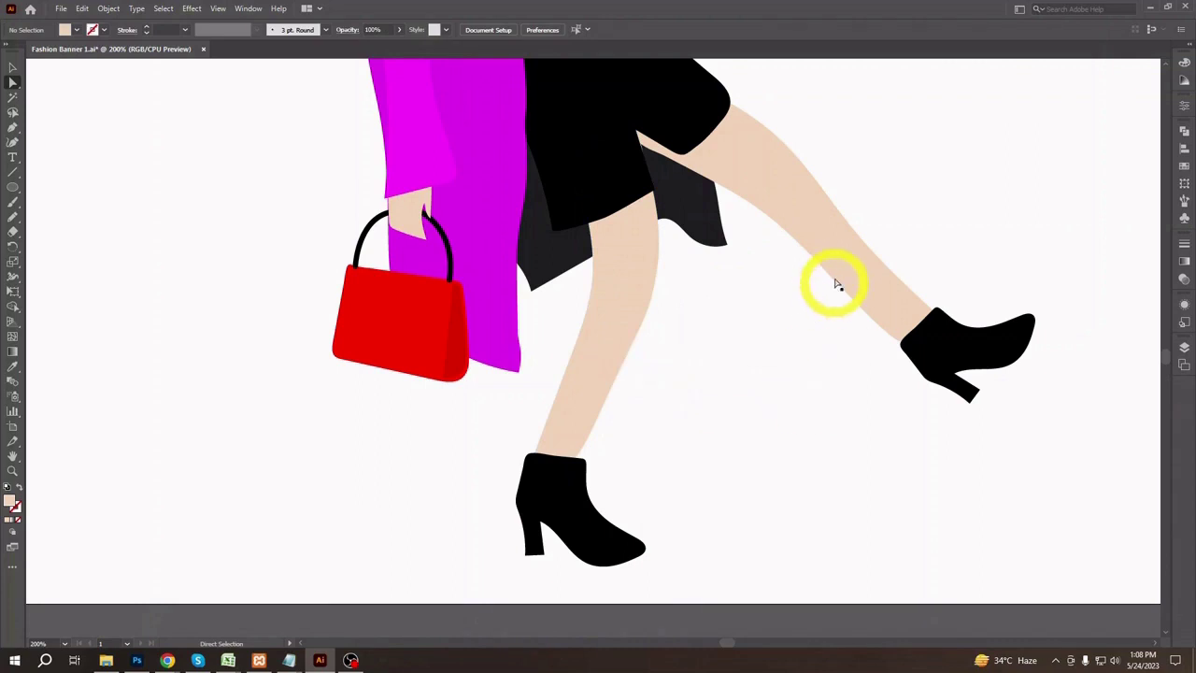
# - Reshape the raised leg's calf and ankle anchor points so it tapers smoothly into the boot
pyautogui.click(831, 195)
pyautogui.click(854, 233)
pyautogui.moveTo(854, 233); pyautogui.dragTo(910, 289)
pyautogui.click(841, 398)
pyautogui.click(891, 334)
pyautogui.moveTo(891, 331); pyautogui.dragTo(897, 329)
pyautogui.click(762, 371)
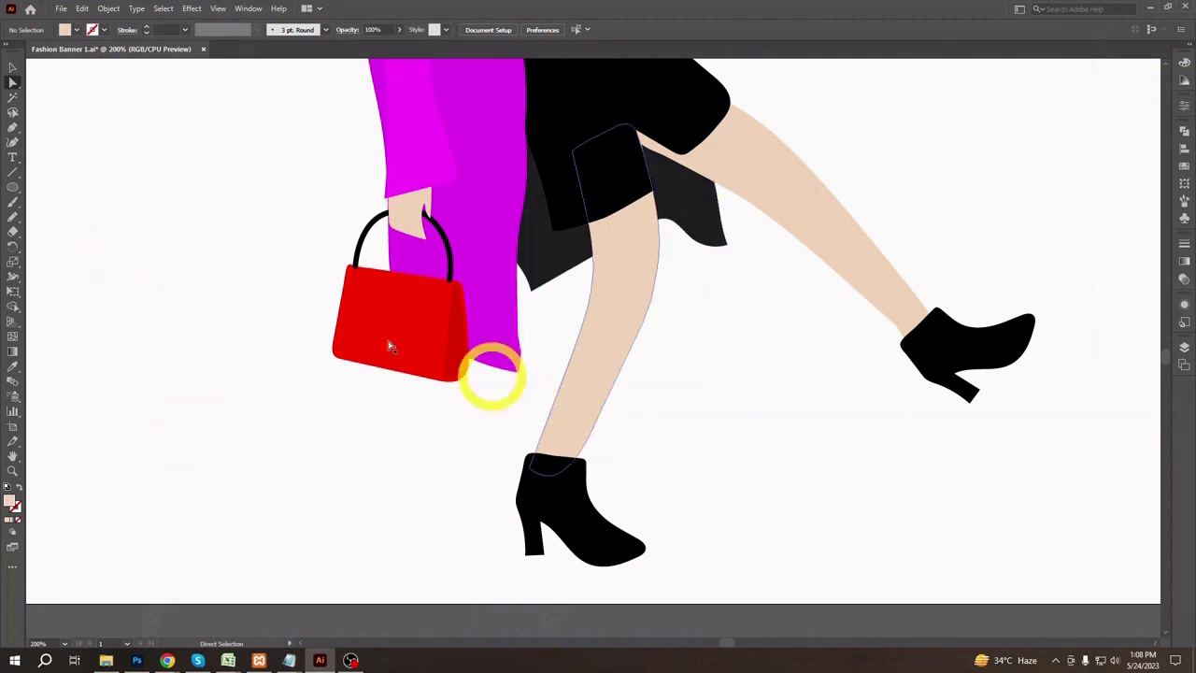
# - Cut the standing leg above the boot with the Knife tool and fill the lower piece off-white as a sock
pyautogui.doubleClick(581, 395)
pyautogui.click(11, 229)
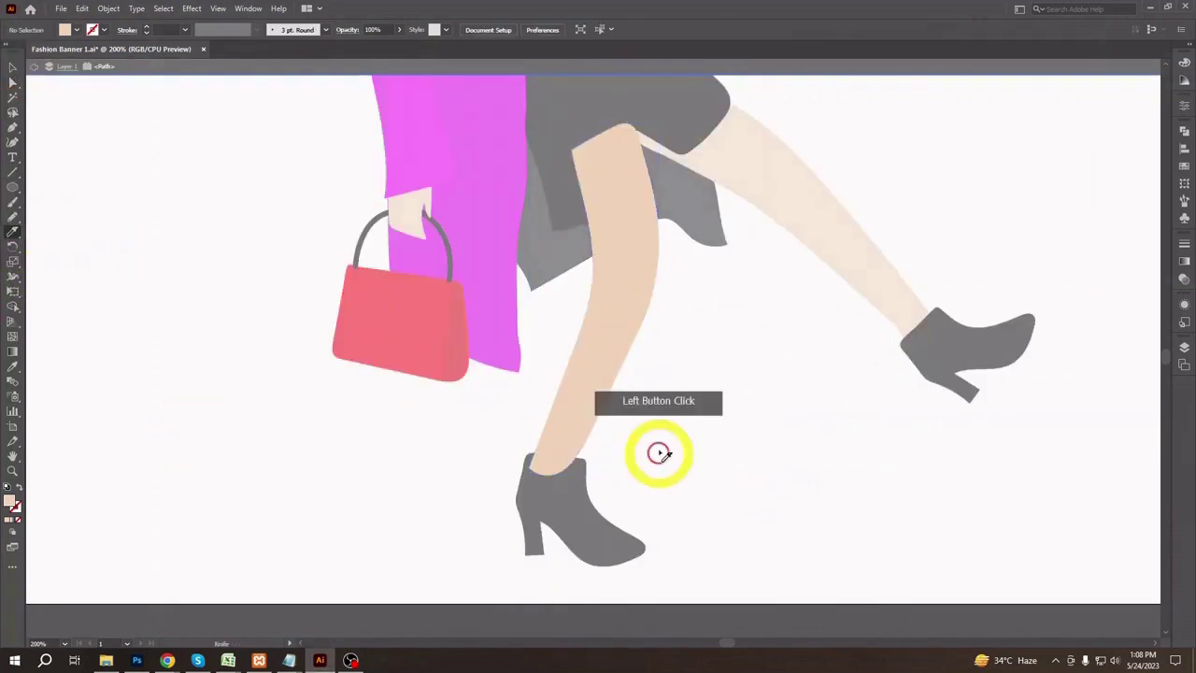
pyautogui.moveTo(551, 391); pyautogui.dragTo(813, 434)
pyautogui.click(14, 93)
pyautogui.click(549, 420)
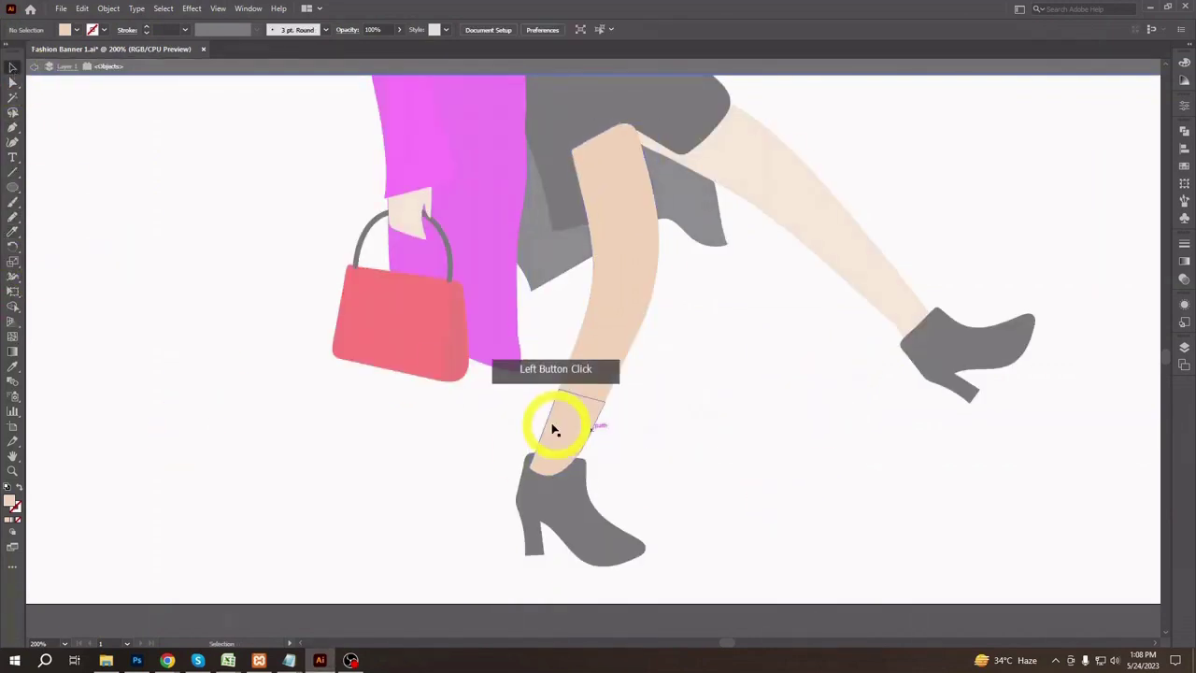
pyautogui.click(66, 29)
pyautogui.click(103, 74)
pyautogui.doubleClick(737, 267)
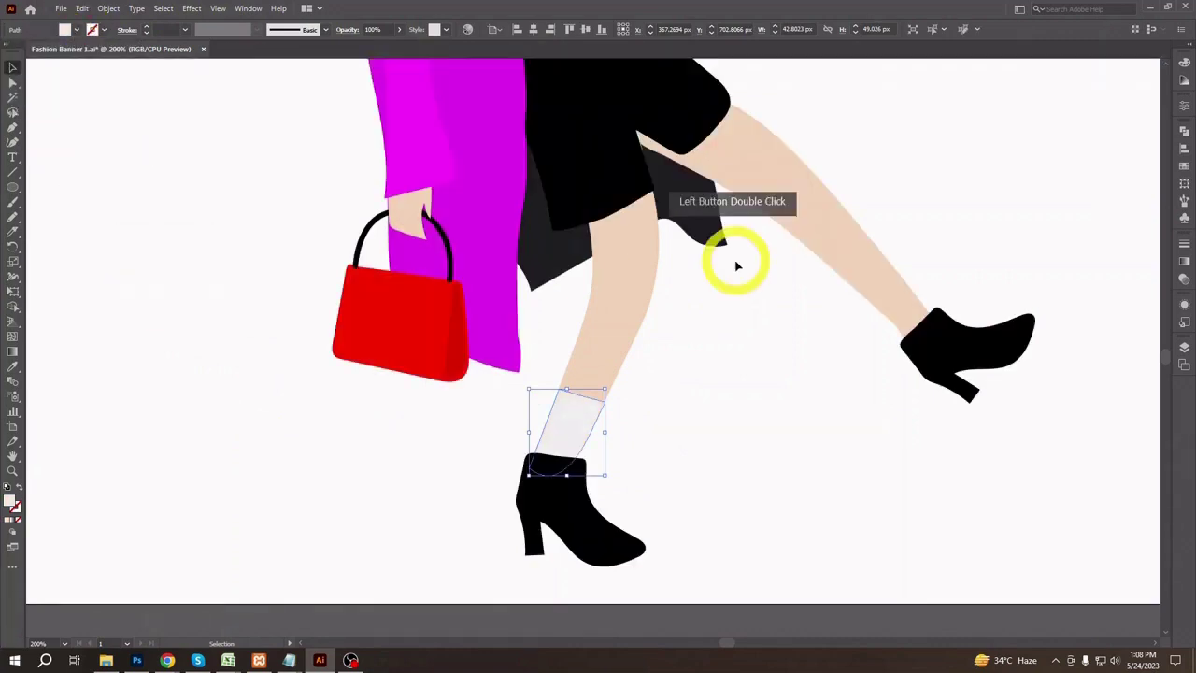
# - Cut the raised leg above its boot with the Knife tool and apply the first sock's colour to the lower piece
pyautogui.click(872, 275)
pyautogui.doubleClick(873, 274)
pyautogui.click(11, 229)
pyautogui.moveTo(905, 262); pyautogui.dragTo(851, 316)
pyautogui.click(12, 67)
pyautogui.click(94, 173)
pyautogui.click(908, 306)
pyautogui.press('i')
pyautogui.click(570, 428)
pyautogui.doubleClick(907, 555)
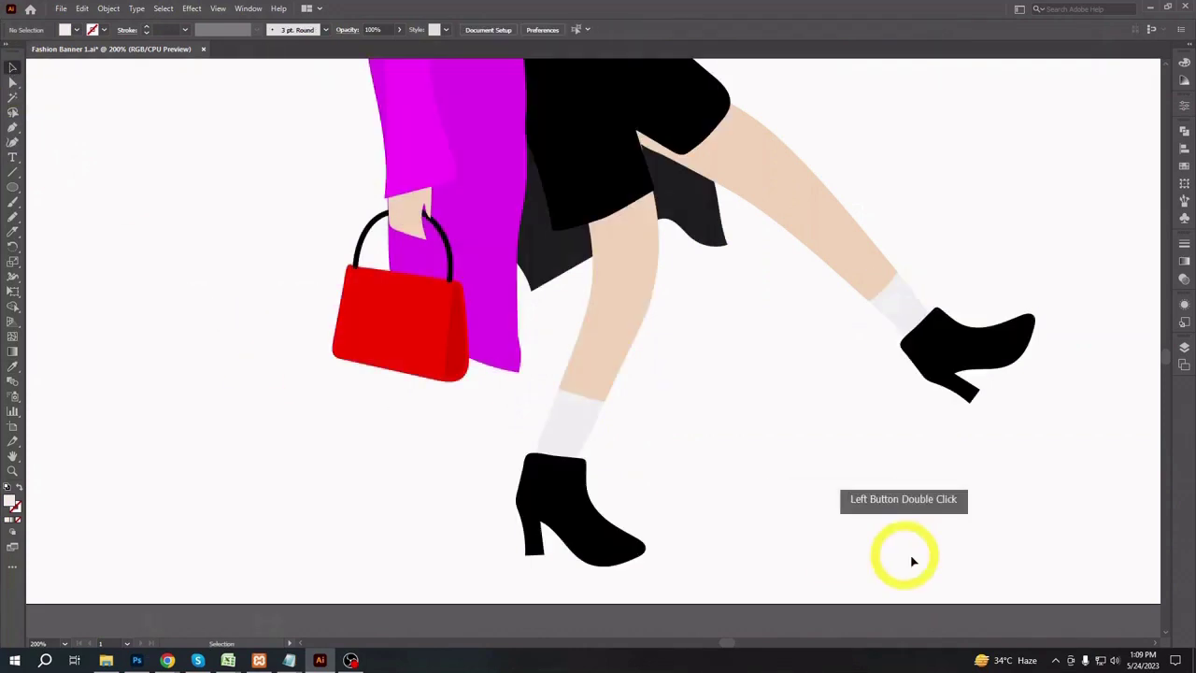
# - Examine the figure's coat and upper body up close, and save the illustration
pyautogui.hotkey('ctrl', '-')
pyautogui.hotkey('ctrl', '-')
pyautogui.hotkey('ctrl', '-')
pyautogui.hotkey('ctrl', '=')
pyautogui.click(846, 579)
pyautogui.hotkey('ctrl', '=')
pyautogui.hotkey('ctrl', '=')
pyautogui.hotkey('ctrl', '=')
pyautogui.moveTo(1056, 250); pyautogui.dragTo(862, 489)
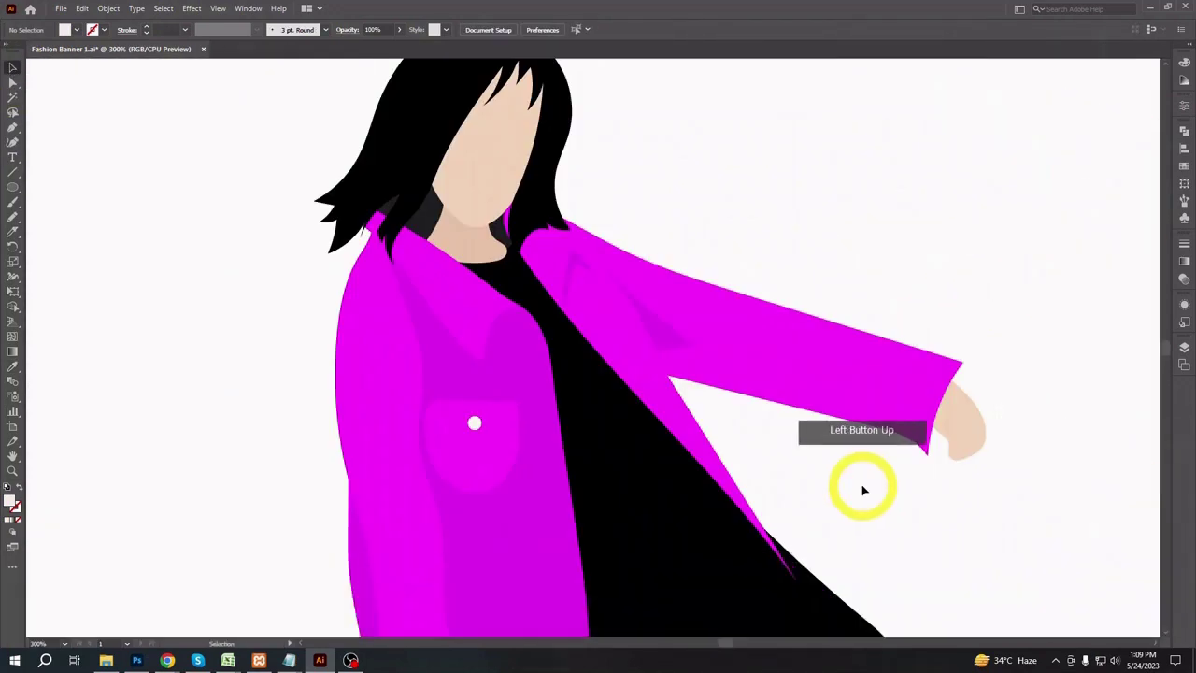
pyautogui.hotkey('ctrl', '-')
pyautogui.hotkey('ctrl', '-')
pyautogui.hotkey('ctrl', '-')
pyautogui.hotkey('ctrl', '-')
pyautogui.moveTo(558, 609); pyautogui.dragTo(571, 536)
pyautogui.hotkey('ctrl', 's')
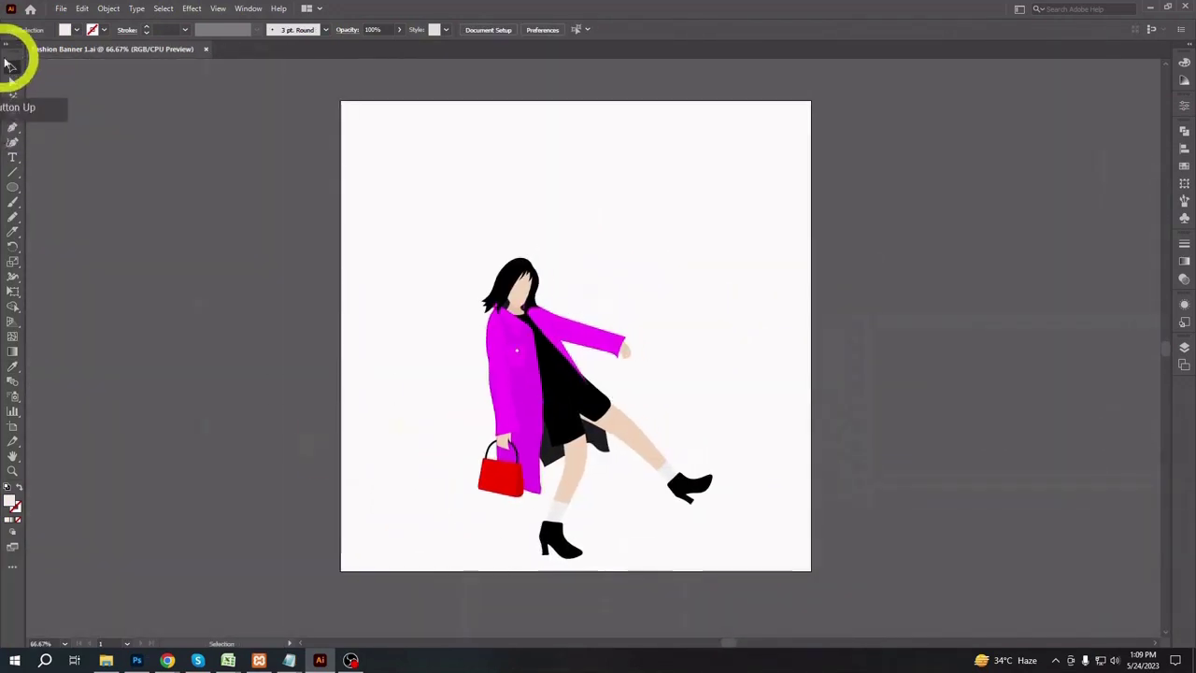
# - Group all shapes of the woman and move the group up to the artboard's centre
pyautogui.moveTo(421, 245); pyautogui.dragTo(814, 582)
pyautogui.hotkey('ctrl', 'g')
pyautogui.moveTo(575, 335); pyautogui.dragTo(595, 285)
pyautogui.click(939, 448)
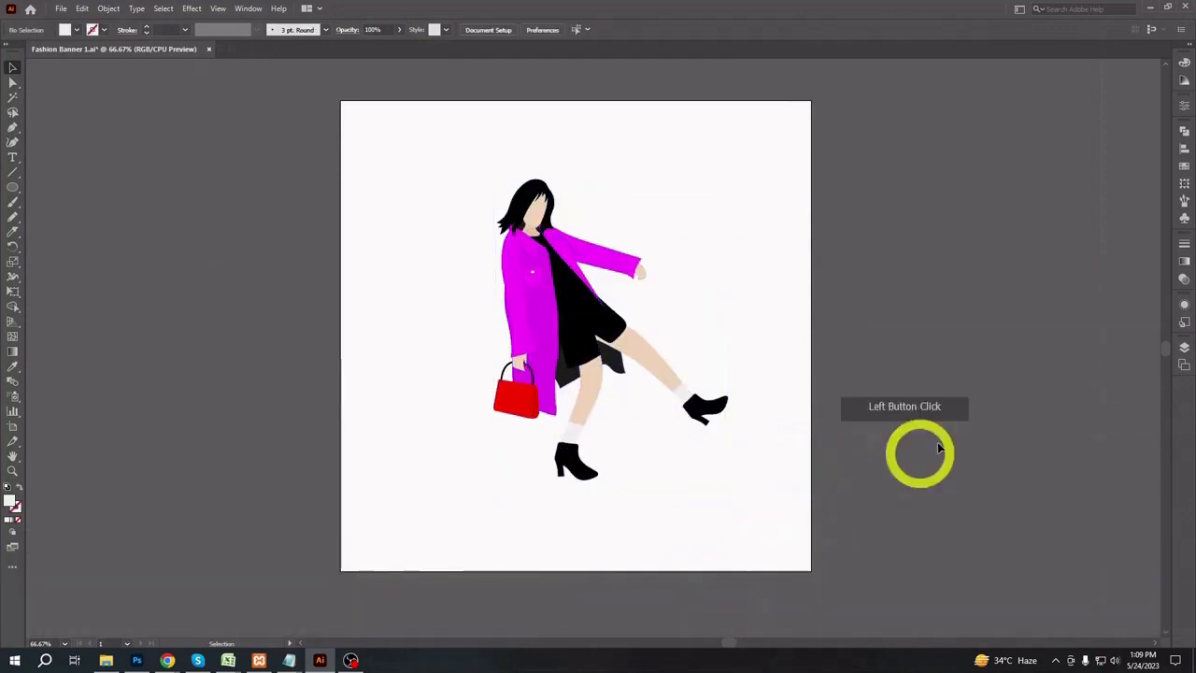
# - Unlock the background rectangle in Layer 1 and select it
pyautogui.click(1184, 346)
pyautogui.click(980, 374)
pyautogui.click(1130, 383)
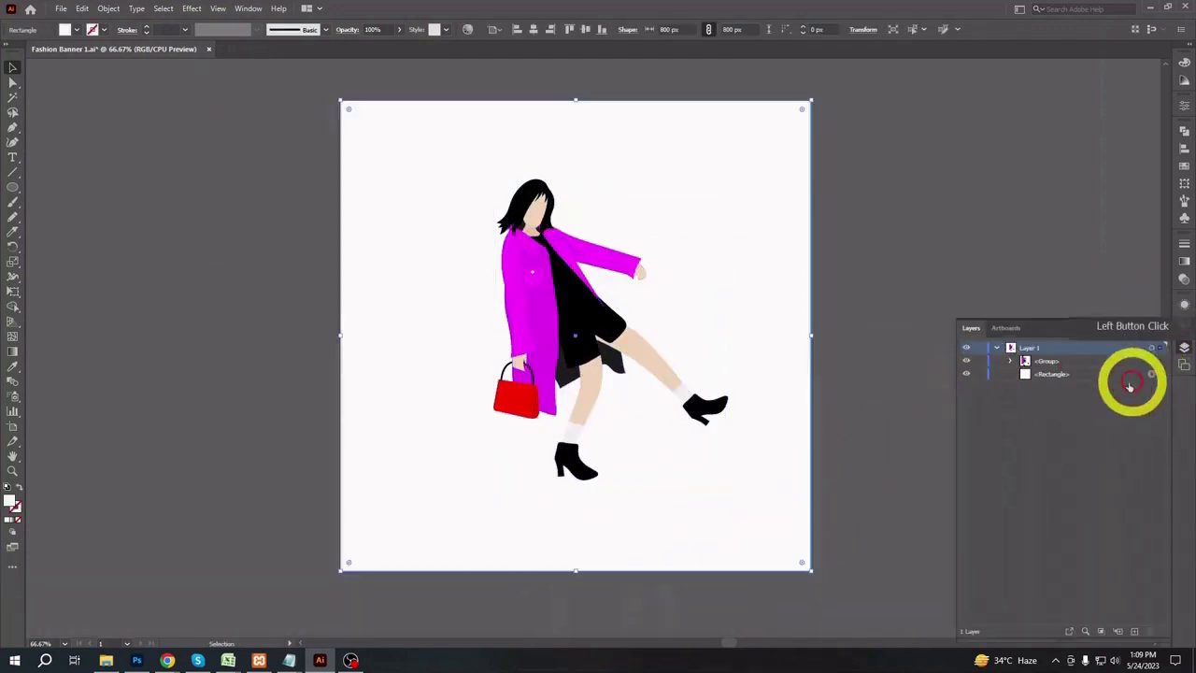
# - Try a bright yellow fill on the background rectangle
pyautogui.click(91, 31)
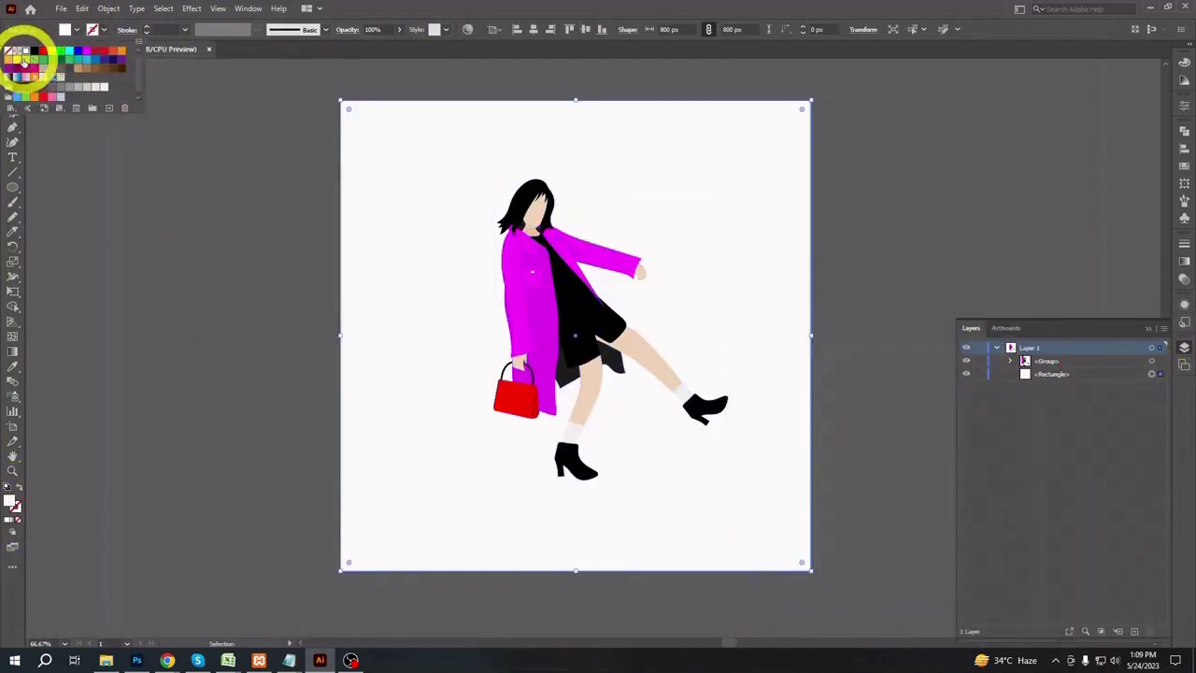
pyautogui.click(23, 58)
pyautogui.click(51, 51)
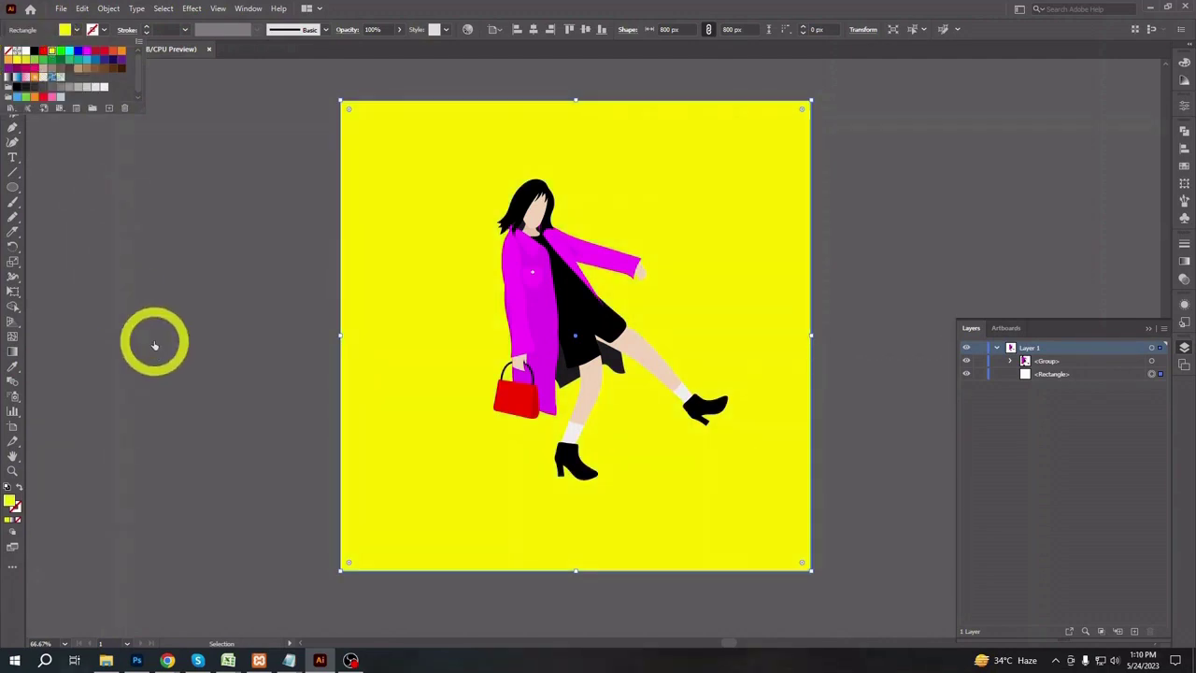
pyautogui.click(158, 342)
# - Try a purple fill on the background rectangle and lighten it to pale lavender
pyautogui.click(77, 29)
pyautogui.click(121, 58)
pyautogui.click(175, 342)
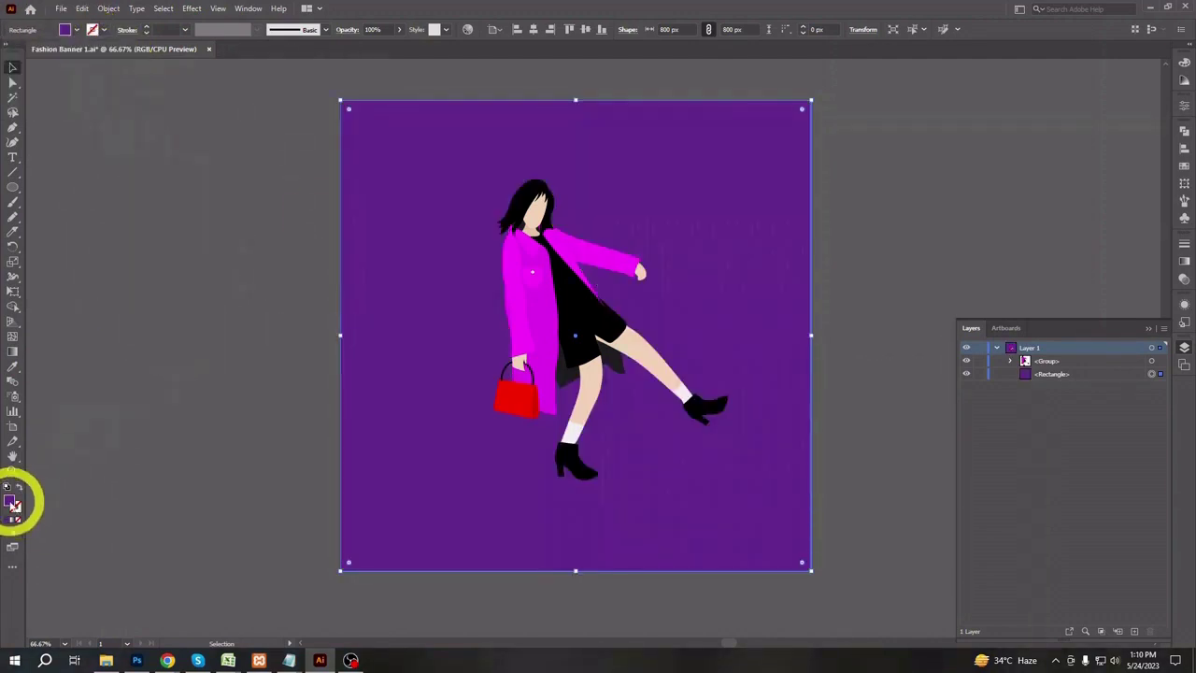
pyautogui.doubleClick(14, 504)
pyautogui.click(771, 165)
pyautogui.click(1028, 165)
# - Fill the background rectangle with a red swatch lightened to salmon pink
pyautogui.click(65, 30)
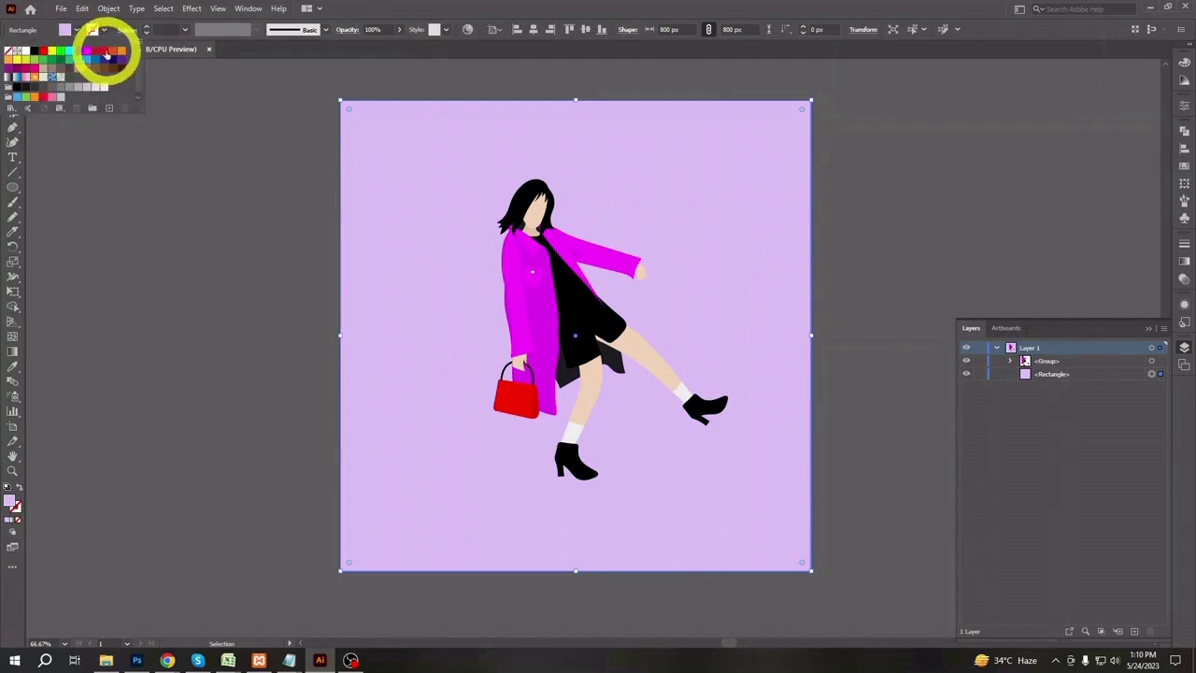
pyautogui.click(107, 54)
pyautogui.click(174, 293)
pyautogui.doubleClick(640, 302)
pyautogui.click(993, 165)
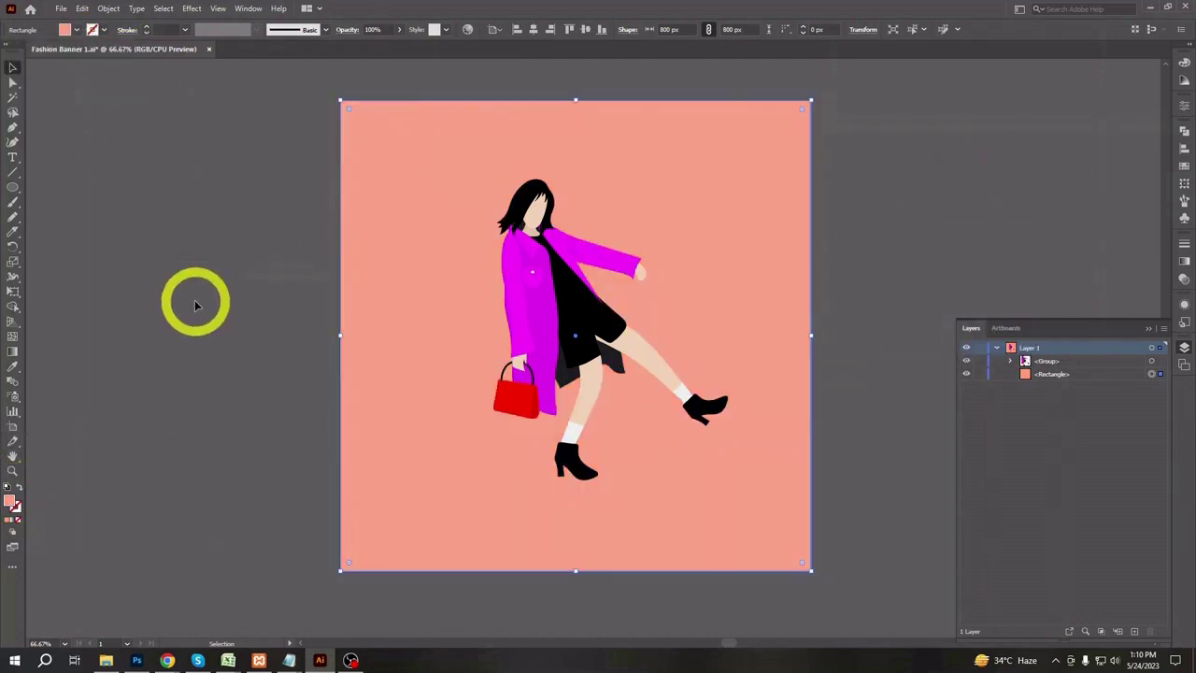
pyautogui.click(196, 305)
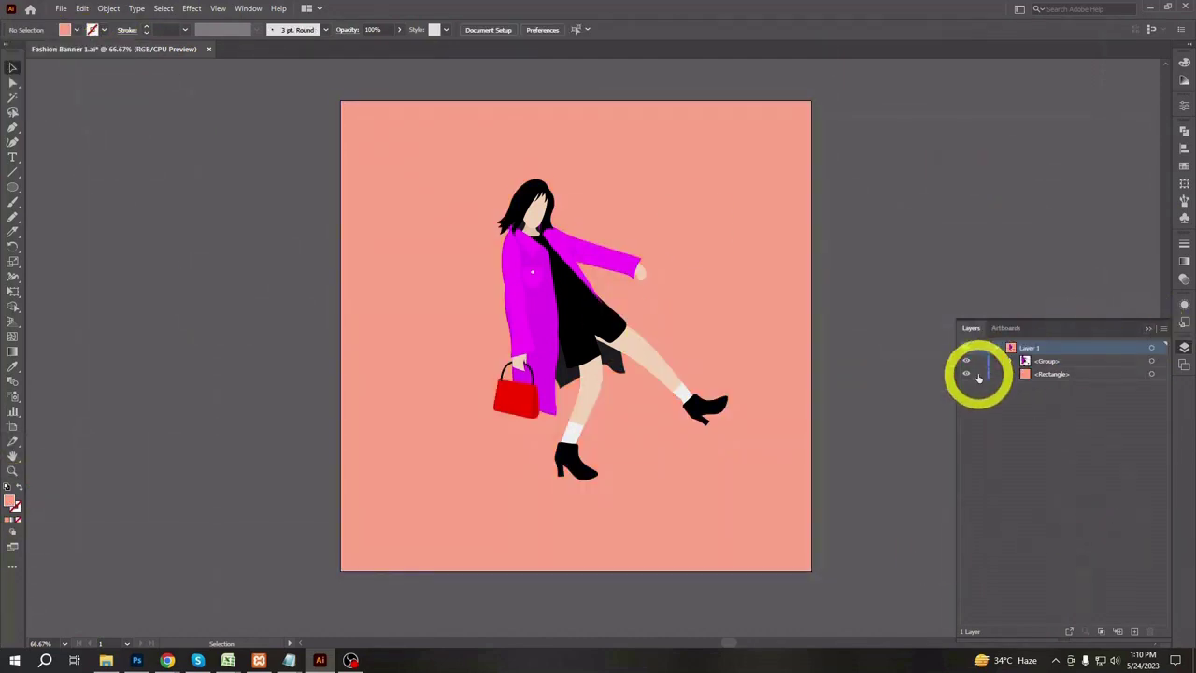
# - Add the title text "Fashion" and enlarge it across the upper part of the banner
pyautogui.click(675, 355)
pyautogui.click(278, 379)
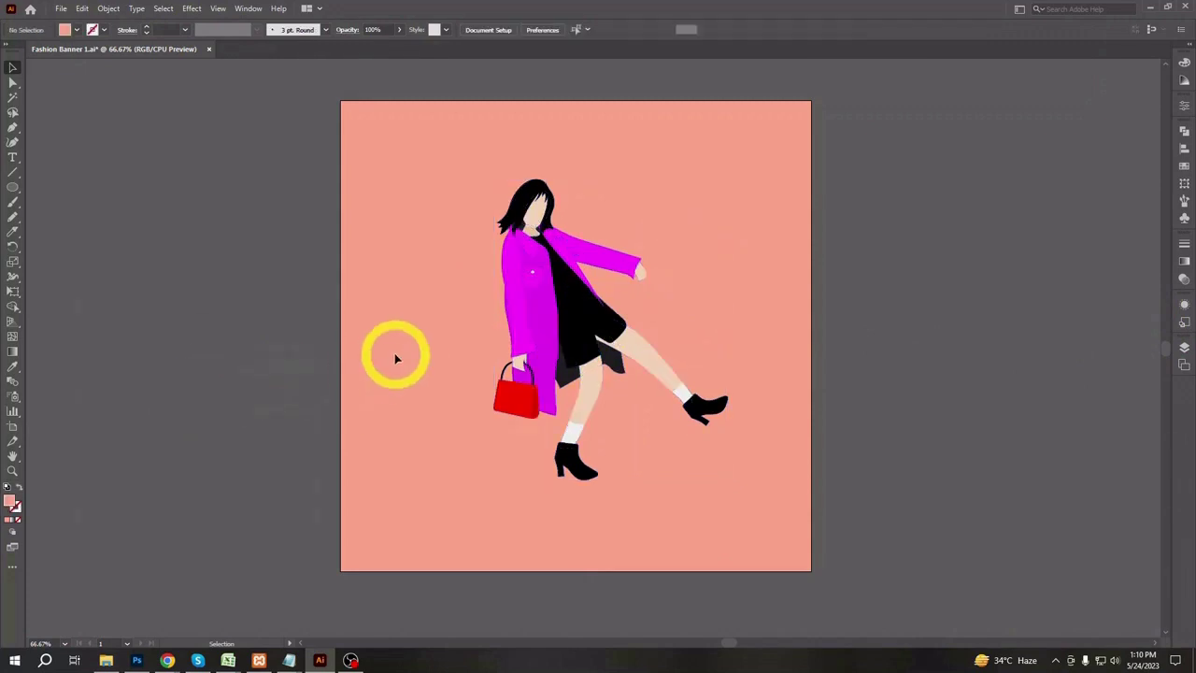
pyautogui.press('t')
pyautogui.click(396, 357)
pyautogui.write('Fashion')
pyautogui.click(13, 66)
pyautogui.moveTo(417, 355); pyautogui.dragTo(542, 210)
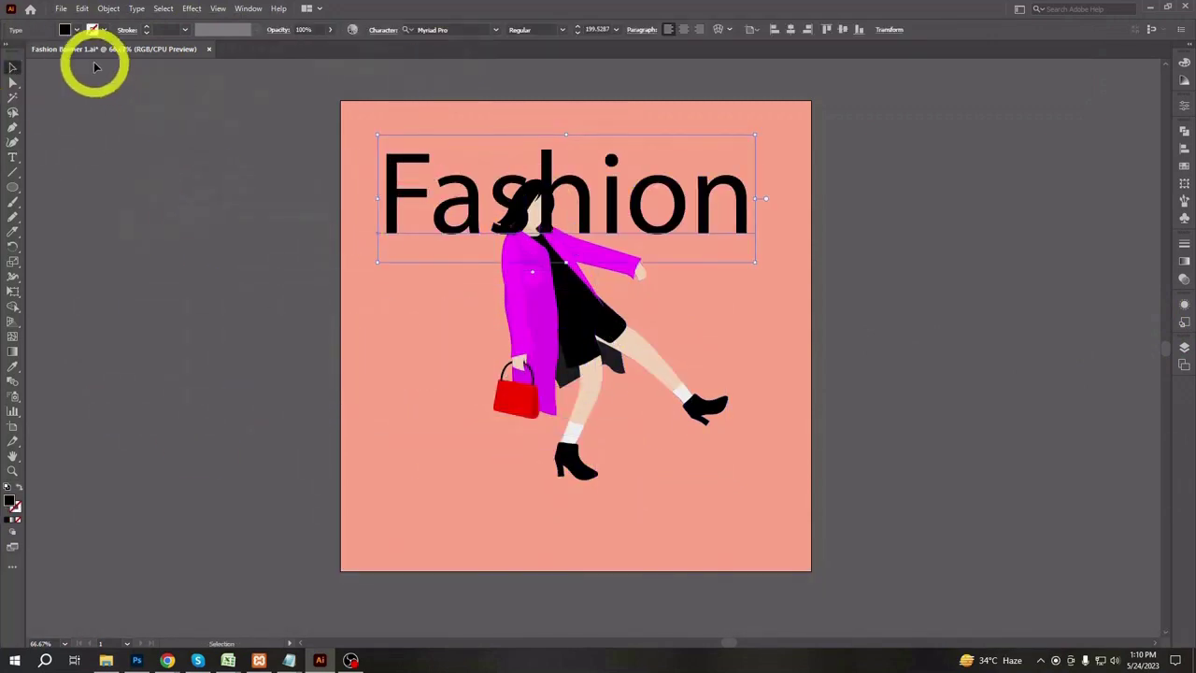
# - Fill the title with white and set it in all caps at about 163 pt over the woman's head
pyautogui.click(75, 29)
pyautogui.click(32, 53)
pyautogui.click(560, 184)
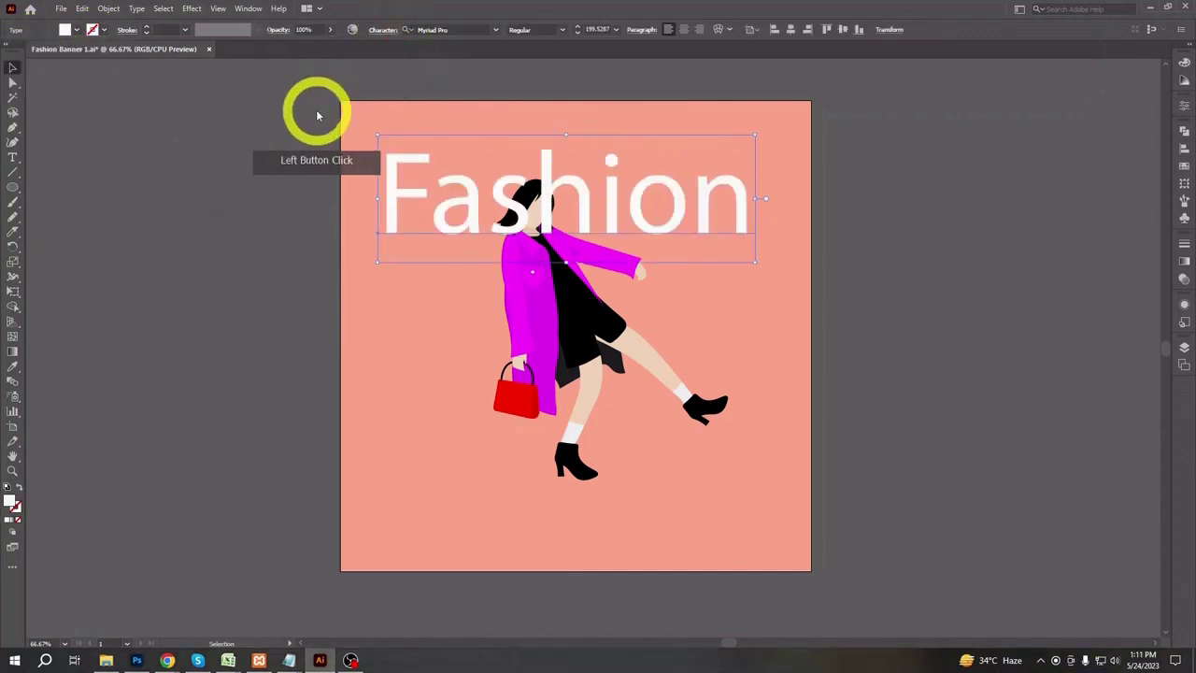
pyautogui.click(376, 31)
pyautogui.click(267, 159)
pyautogui.click(218, 318)
pyautogui.moveTo(832, 262); pyautogui.dragTo(750, 239)
pyautogui.moveTo(673, 200); pyautogui.dragTo(685, 213)
# - Turn the FASHION fill into a 2 pt white stroke and expand the lettering into shapes
pyautogui.hotkey('shift', 'x')
pyautogui.click(145, 30)
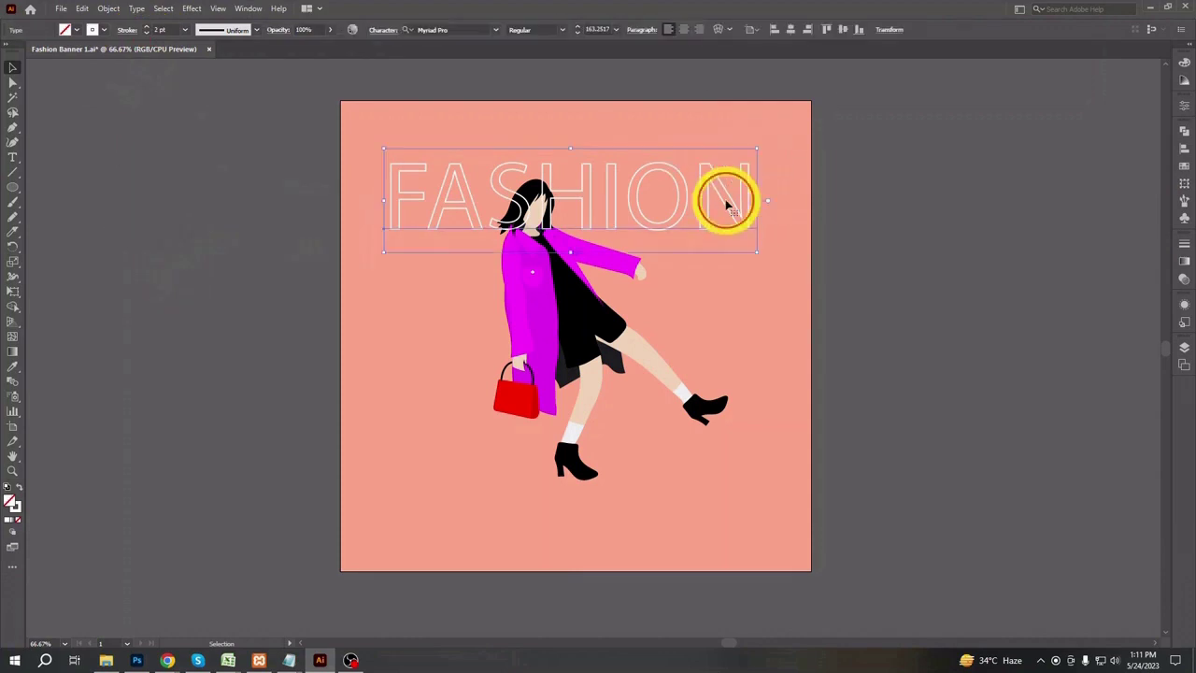
pyautogui.rightClick(727, 204)
pyautogui.click(791, 321)
pyautogui.click(108, 8)
pyautogui.click(146, 155)
pyautogui.click(564, 415)
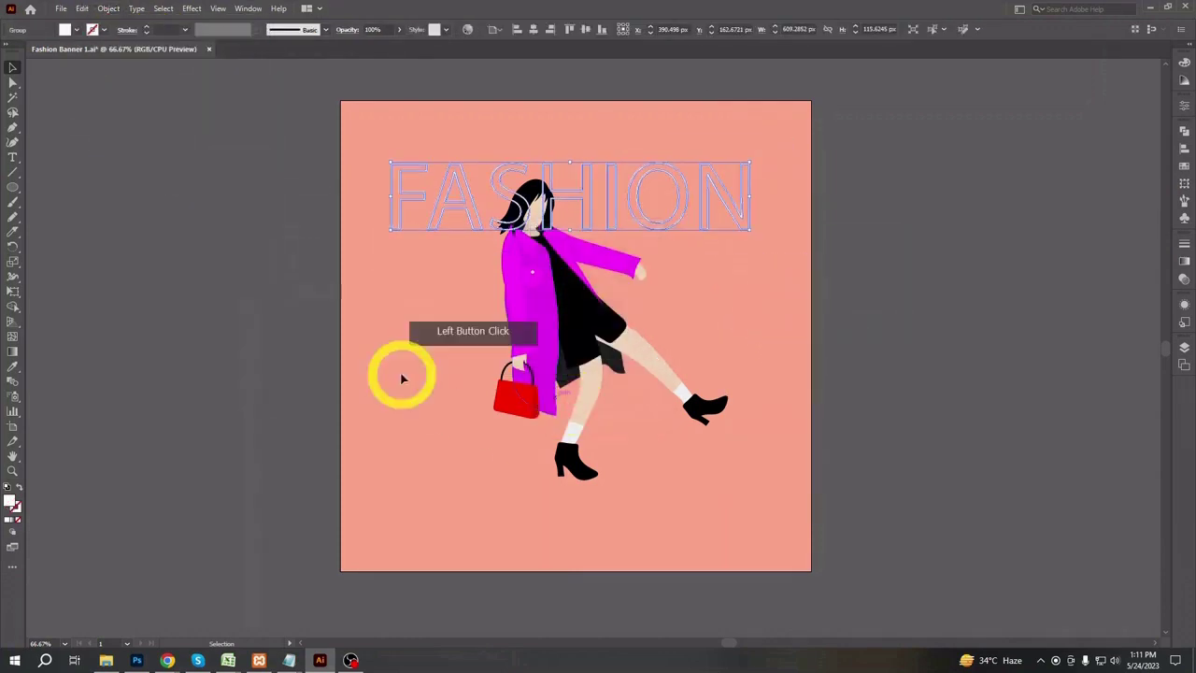
# - Send the FASHION lettering behind the woman and enlarge it slightly from its centre
pyautogui.click(403, 378)
pyautogui.click(620, 192)
pyautogui.hotkey('ctrl', '[')
pyautogui.click(897, 259)
pyautogui.click(753, 231)
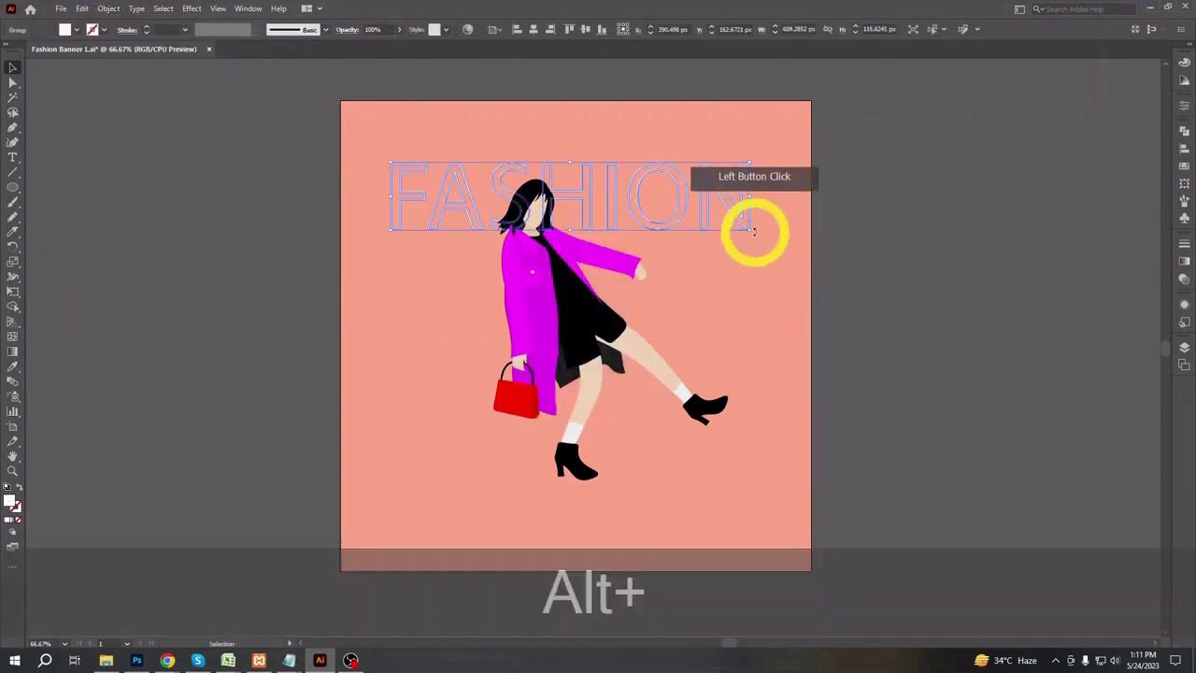
pyautogui.moveTo(753, 231); pyautogui.dragTo(762, 235)
pyautogui.click(890, 280)
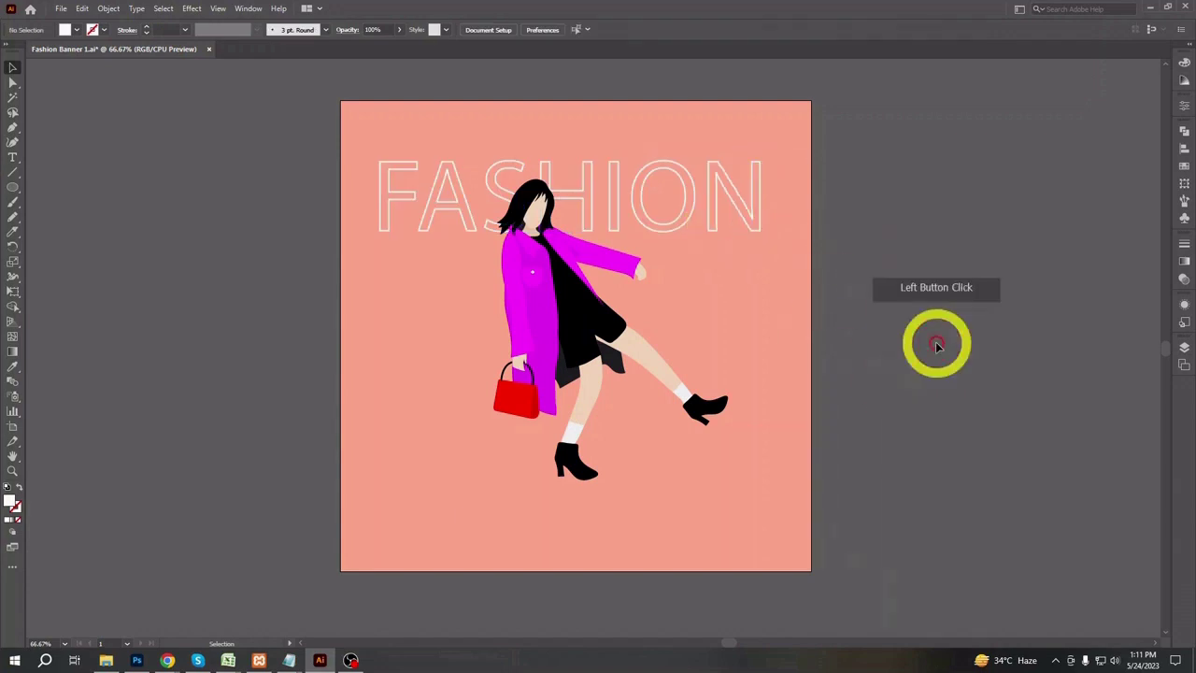
# - Add the text "TRENDS", rotate it to read upward and enlarge it over the woman's outstretched leg
pyautogui.click(406, 448)
pyautogui.write('TRENDS')
pyautogui.click(12, 68)
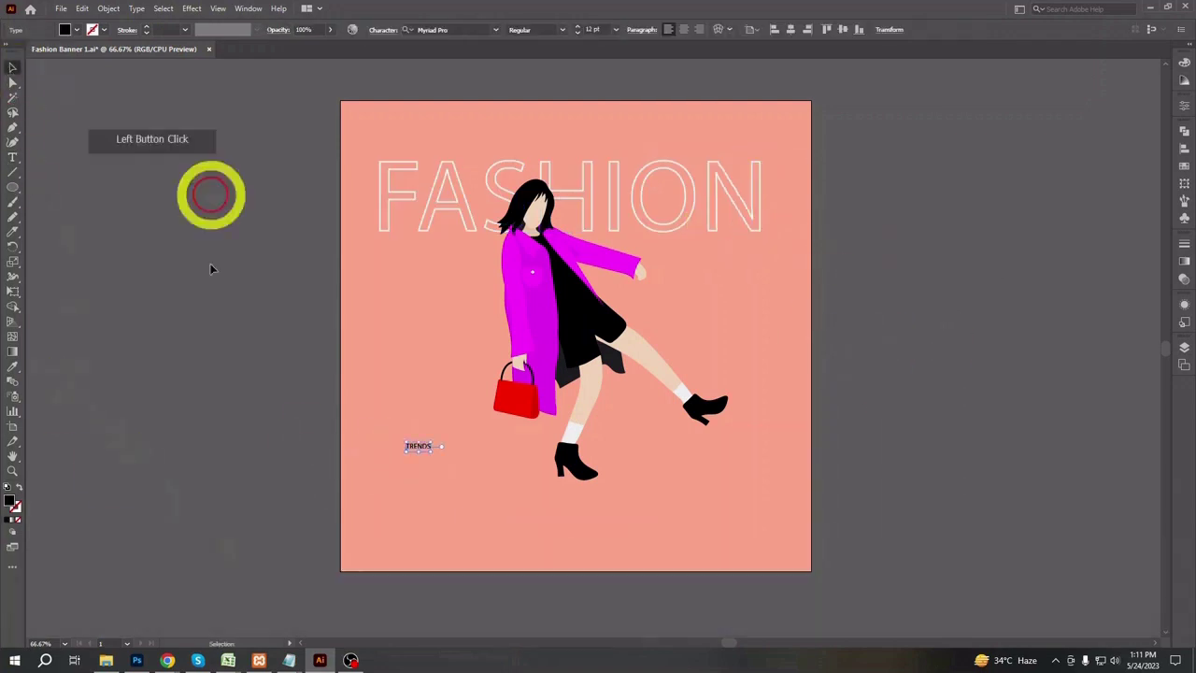
pyautogui.click(429, 452)
pyautogui.click(429, 449)
pyautogui.moveTo(437, 456); pyautogui.dragTo(424, 425)
pyautogui.moveTo(425, 433); pyautogui.dragTo(462, 321)
pyautogui.moveTo(427, 397); pyautogui.dragTo(662, 366)
# - Fill the vertical TRENDS text with white and convert it to outlines behind the woman
pyautogui.click(64, 29)
pyautogui.click(29, 51)
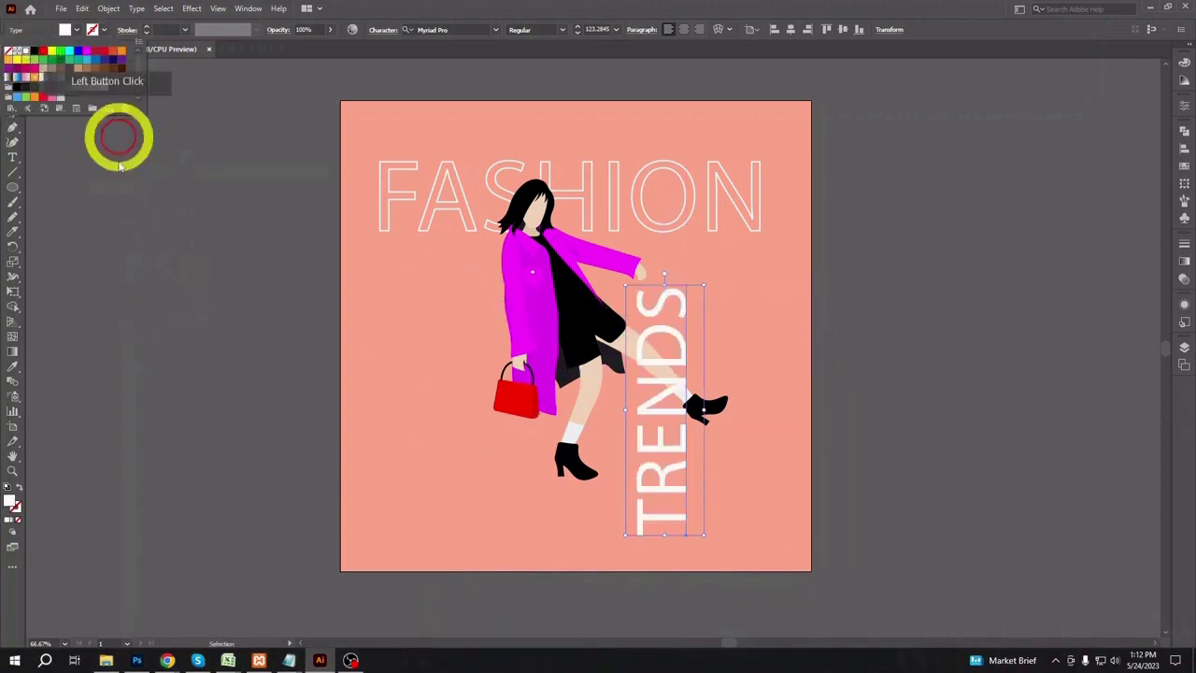
pyautogui.click(117, 140)
pyautogui.hotkey('ctrl', '[')
pyautogui.click(882, 376)
pyautogui.click(684, 317)
pyautogui.rightClick(687, 305)
pyautogui.click(758, 430)
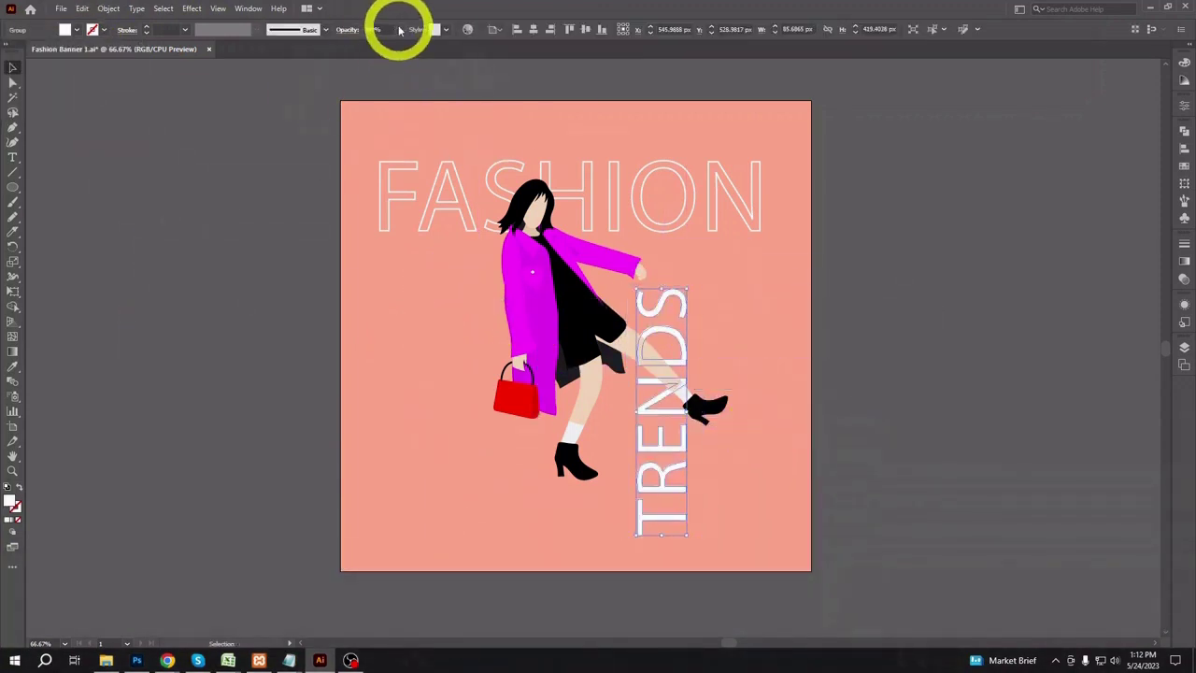
# - Enlarge TRENDS up towards the FASHION title and turn its fill into a 2 pt white stroke
pyautogui.click(290, 160)
pyautogui.click(686, 299)
pyautogui.moveTo(687, 289); pyautogui.dragTo(701, 246)
pyautogui.click(1001, 358)
pyautogui.click(691, 327)
pyautogui.hotkey('shift', 'x')
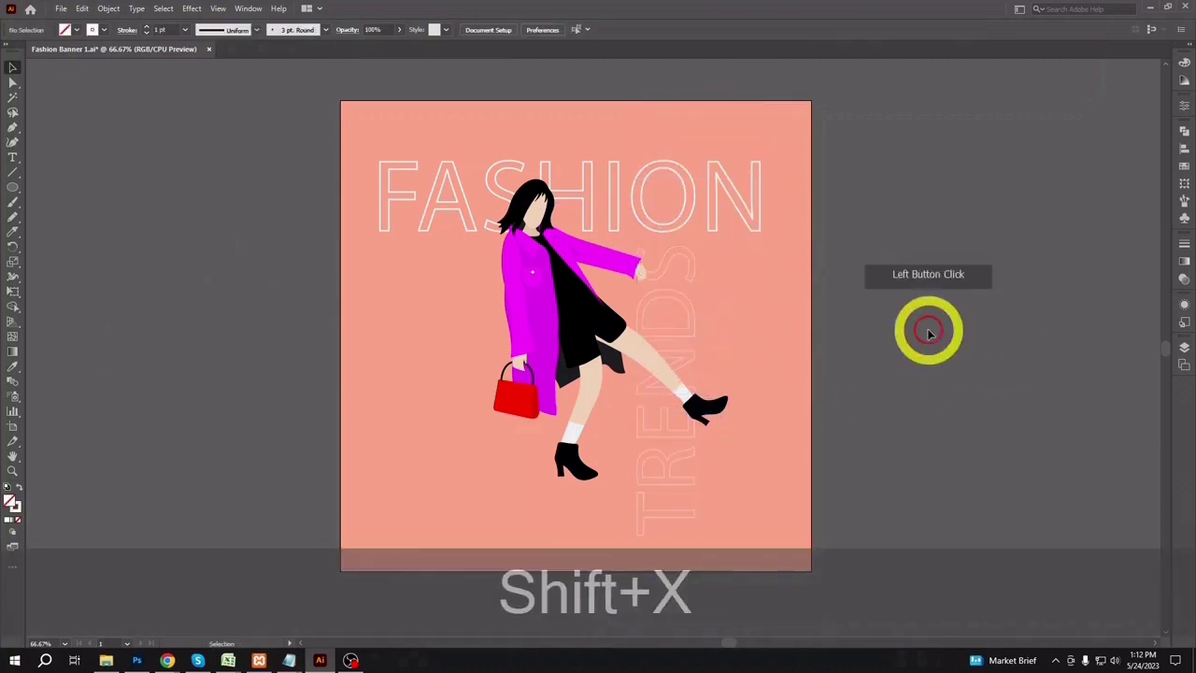
pyautogui.click(271, 213)
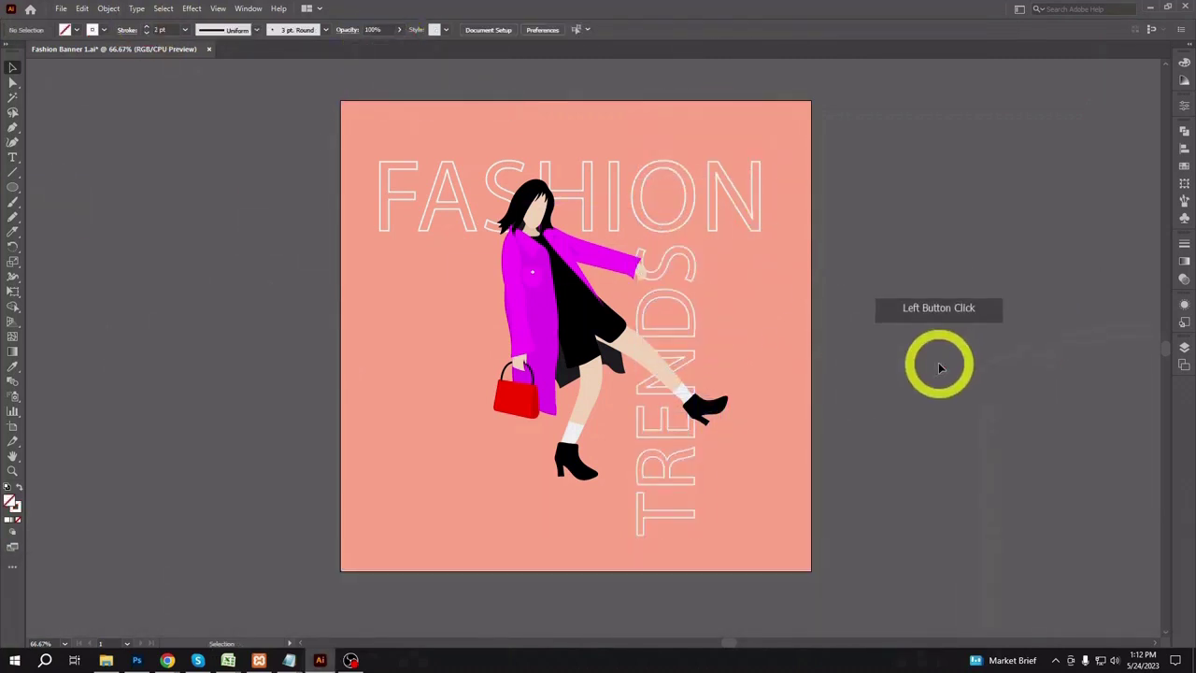
# - Expand the fill and stroke of the TRENDS lettering into shapes
pyautogui.click(681, 304)
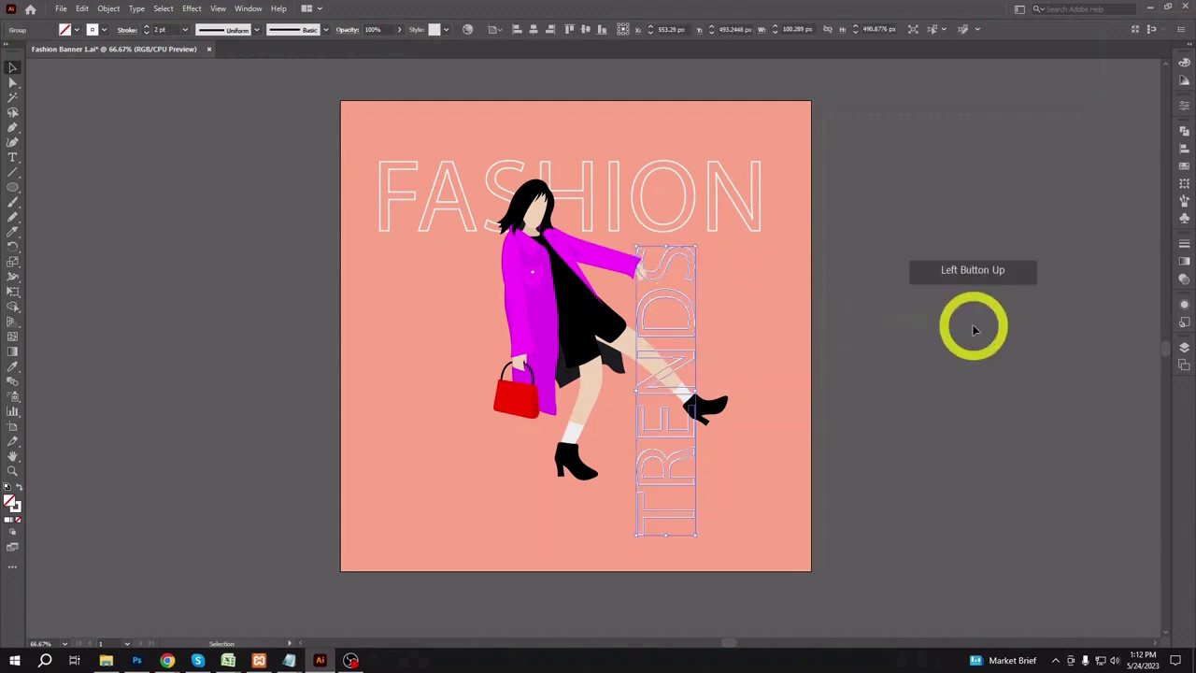
pyautogui.click(975, 328)
pyautogui.click(694, 327)
pyautogui.click(104, 30)
pyautogui.click(108, 31)
pyautogui.click(108, 8)
pyautogui.click(144, 155)
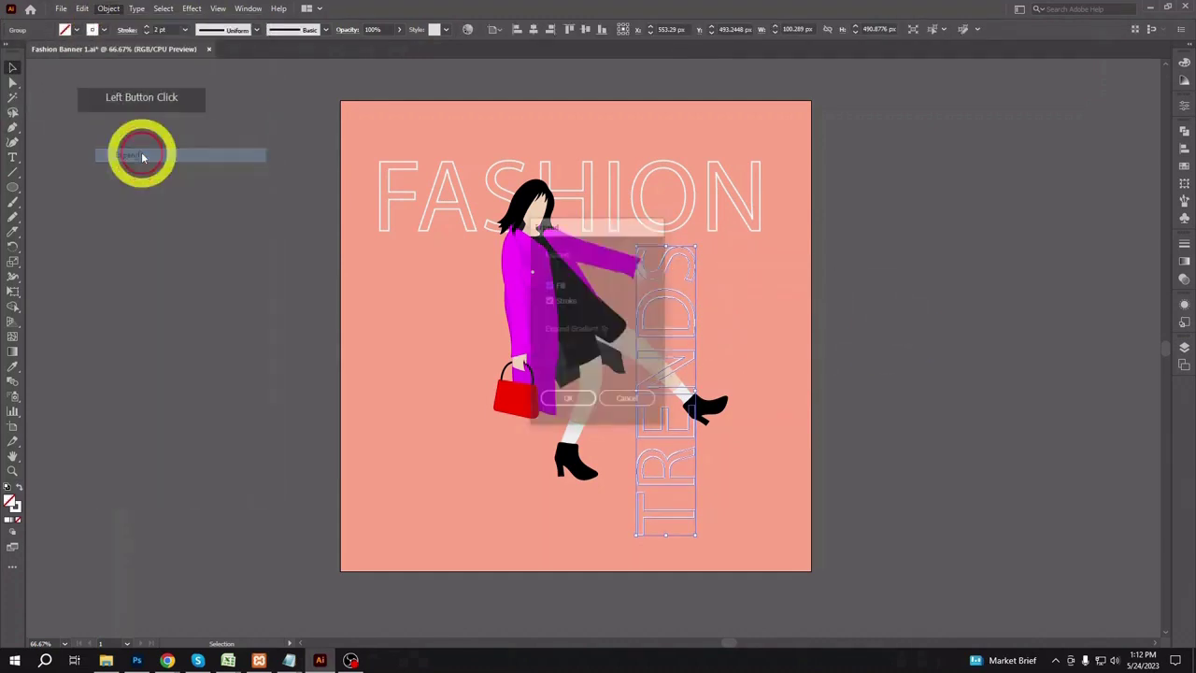
pyautogui.click(566, 397)
# - Try a yellow and an orange fill on the TRENDS lettering
pyautogui.click(75, 30)
pyautogui.click(56, 52)
pyautogui.click(194, 194)
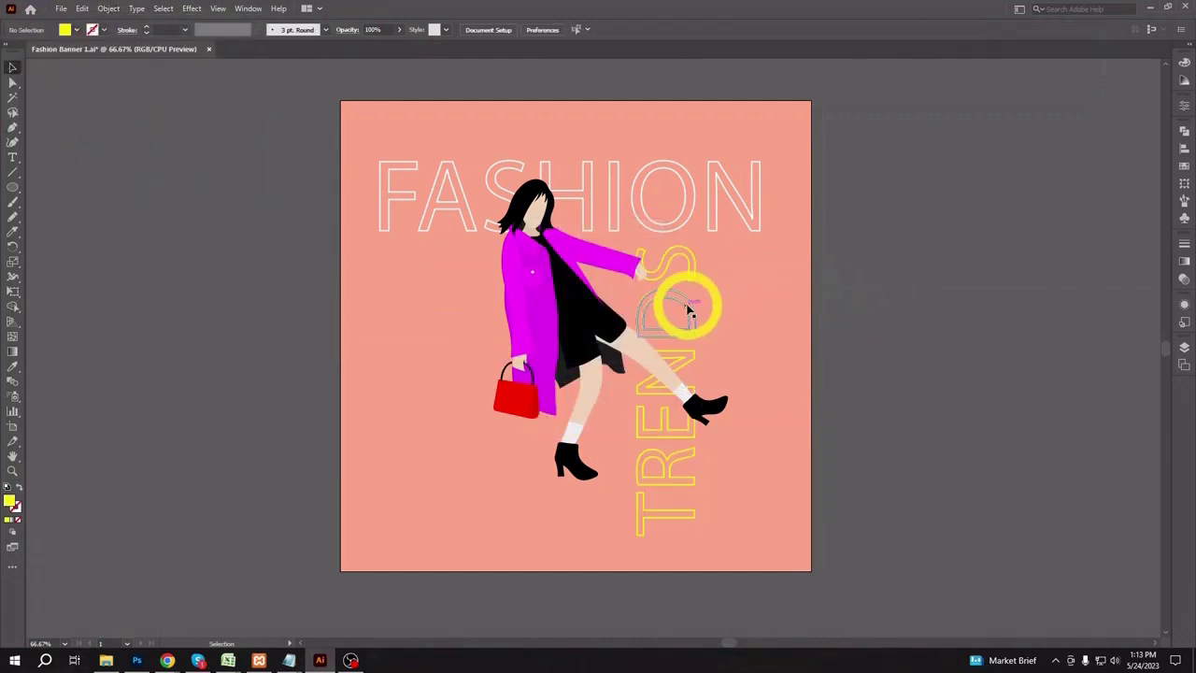
pyautogui.click(693, 307)
pyautogui.click(75, 30)
pyautogui.click(122, 57)
pyautogui.click(228, 334)
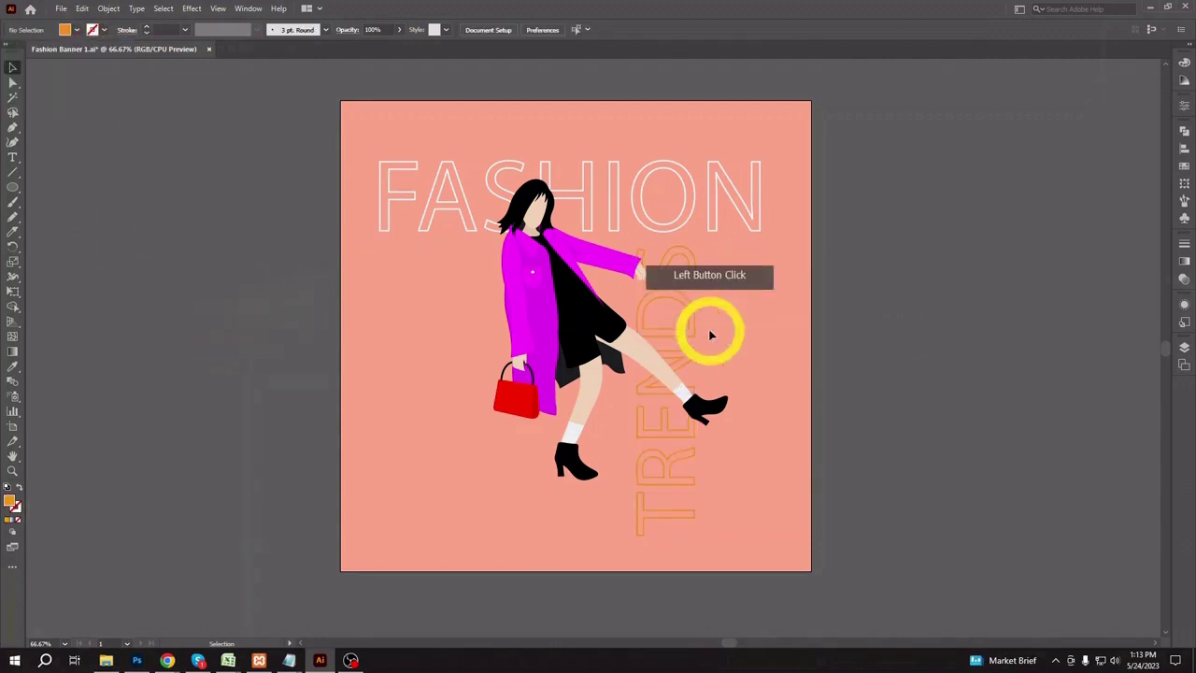
# - Try a pale orange fill on the TRENDS lettering
pyautogui.click(695, 323)
pyautogui.doubleClick(10, 502)
pyautogui.click(818, 163)
pyautogui.click(1014, 167)
pyautogui.click(886, 286)
pyautogui.click(351, 660)
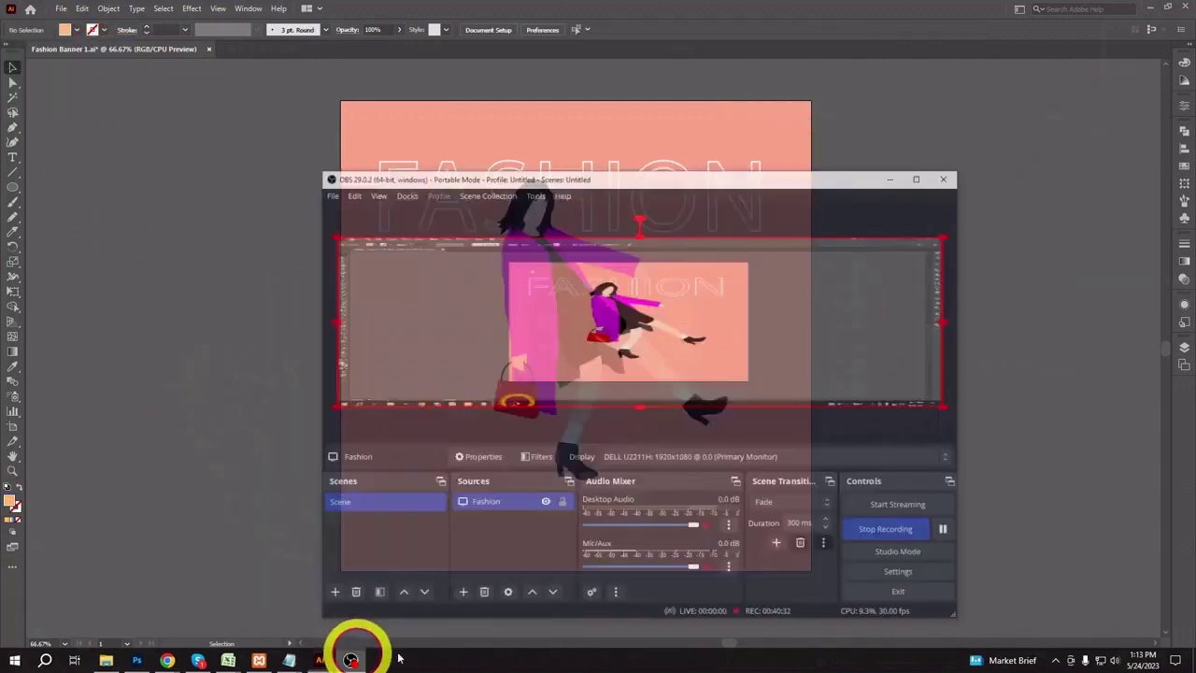
pyautogui.click(976, 515)
pyautogui.click(921, 145)
# - Fill the TRENDS lettering with a dark red swatch
pyautogui.click(693, 331)
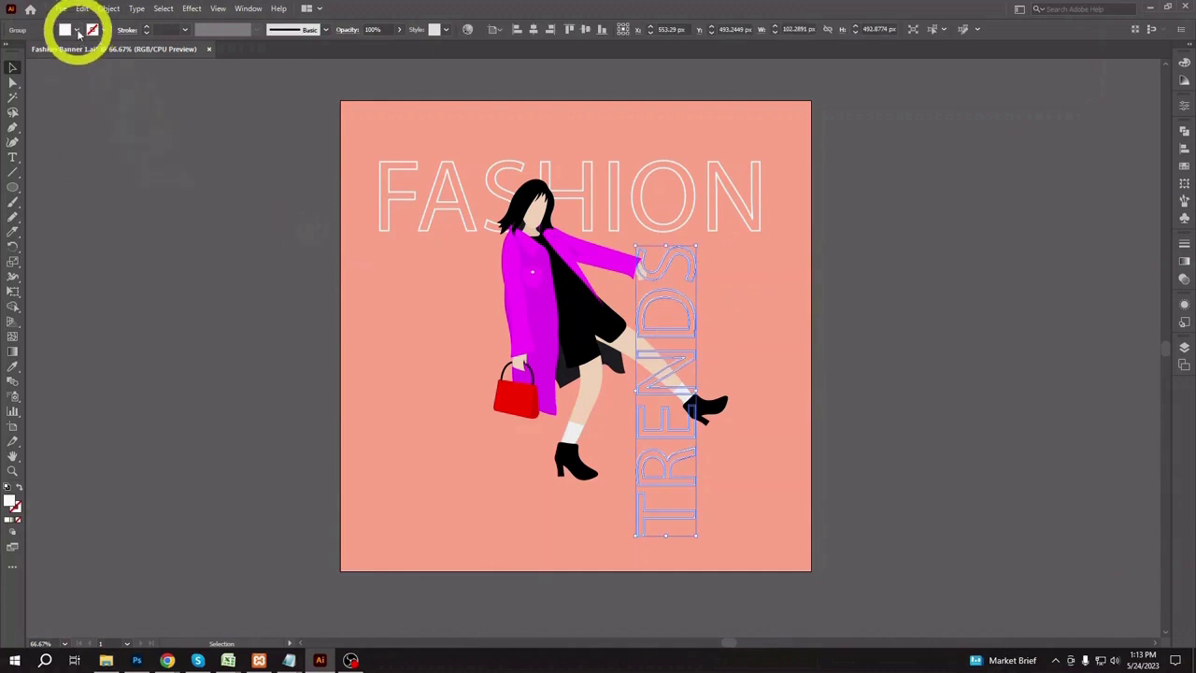
pyautogui.click(76, 29)
pyautogui.click(93, 44)
pyautogui.click(1040, 267)
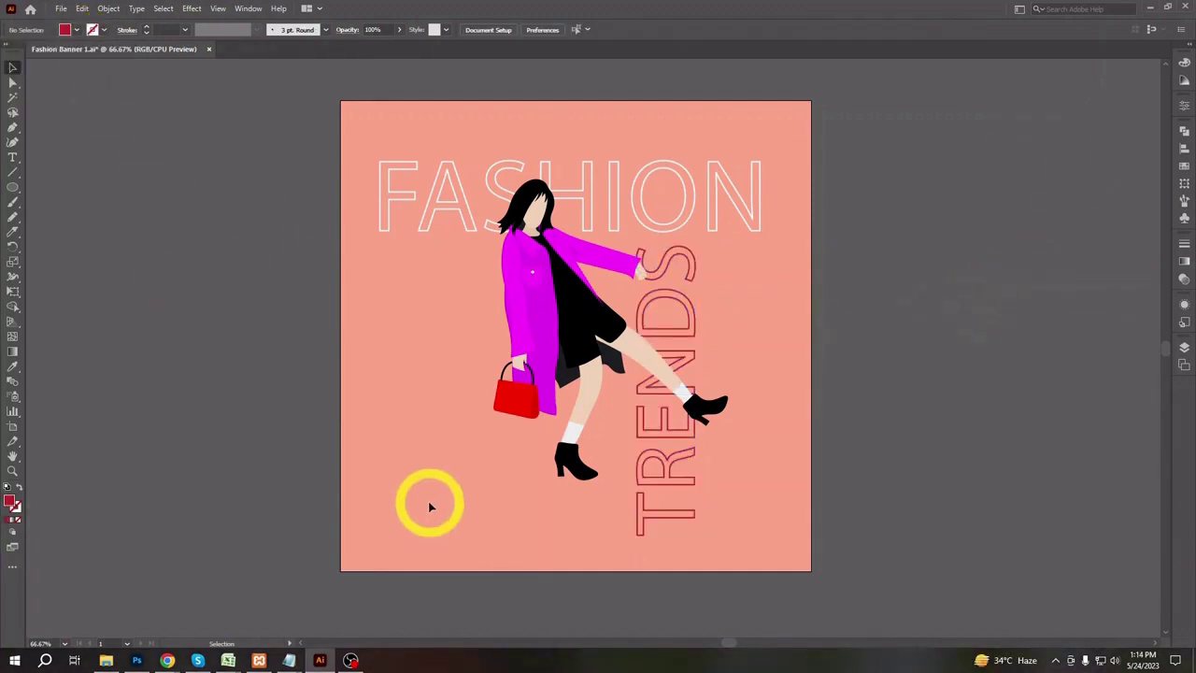
# - Draw a white circle about 15 px across near the banner's left edge and duplicate it into a row of three
pyautogui.click(12, 187)
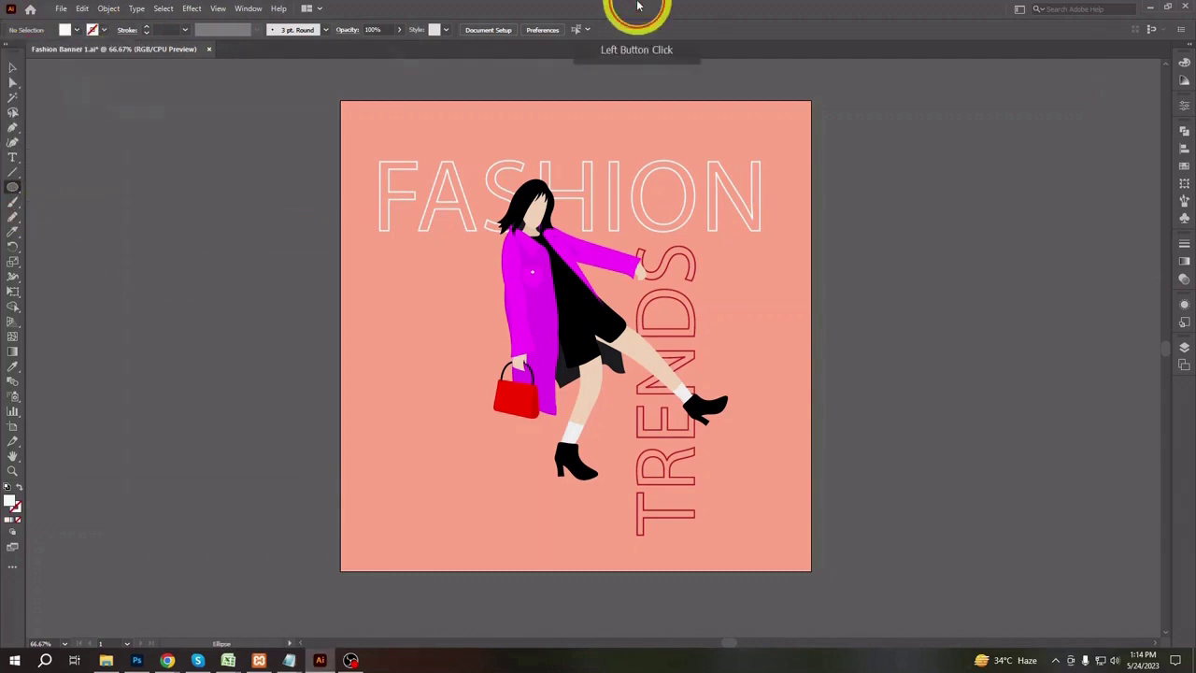
pyautogui.moveTo(378, 340); pyautogui.dragTo(396, 344)
pyautogui.click(13, 67)
pyautogui.click(378, 339)
pyautogui.hotkey('ctrl', 'd')
pyautogui.click(283, 432)
pyautogui.hotkey('ctrl', 'z')
pyautogui.hotkey('ctrl', 'z')
# - Copy the row of three circles downward to make a dot grid of three columns and four rows
pyautogui.click(328, 384)
pyautogui.hotkey('ctrl', '=')
pyautogui.hotkey('ctrl', '=')
pyautogui.hotkey('ctrl', '=')
pyautogui.moveTo(328, 384); pyautogui.dragTo(564, 456)
pyautogui.hotkey('ctrl', 'alt', 'd')
pyautogui.click(434, 381)
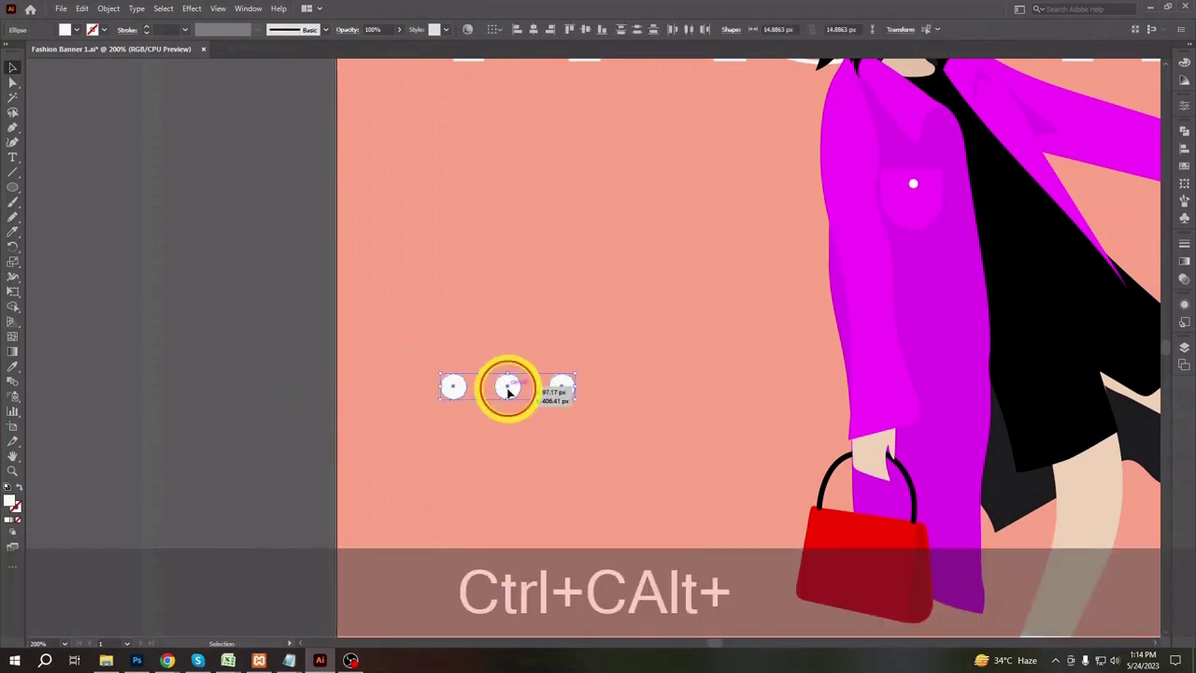
pyautogui.moveTo(507, 429); pyautogui.dragTo(507, 429)
pyautogui.hotkey('ctrl', 'd')
pyautogui.hotkey('ctrl', 'd')
# - Group the dot grid and move it beside the red handbag
pyautogui.click(707, 444)
pyautogui.hotkey('ctrl', '-')
pyautogui.hotkey('ctrl', '-')
pyautogui.moveTo(457, 360); pyautogui.dragTo(640, 513)
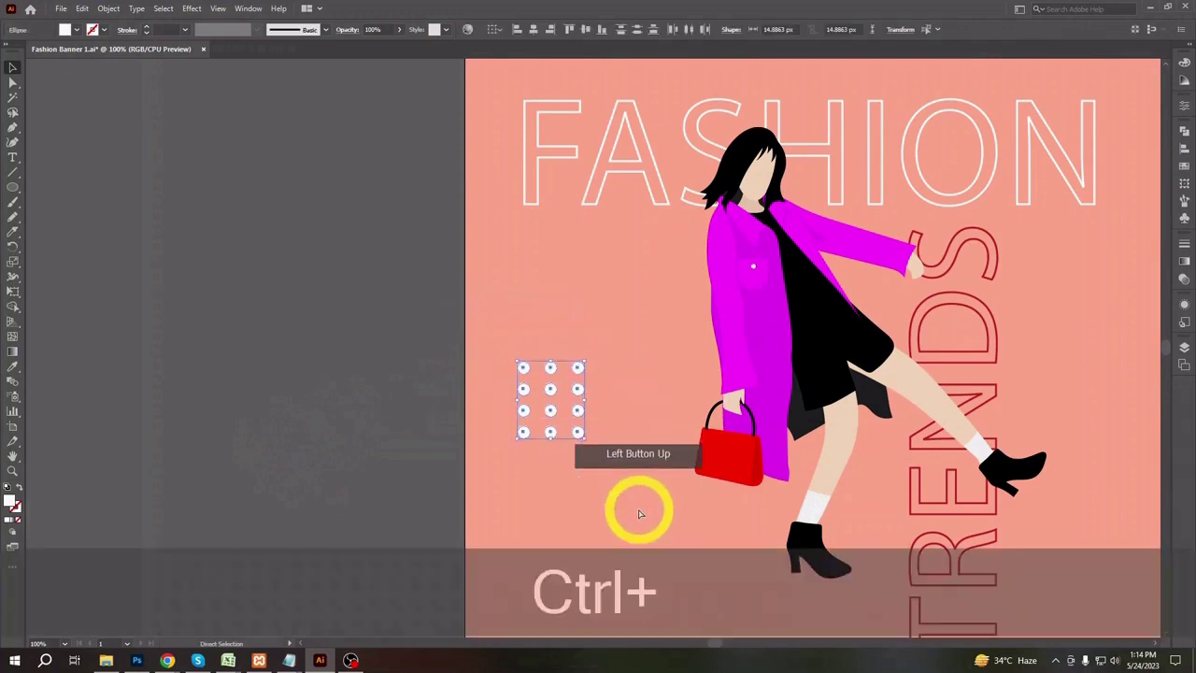
pyautogui.hotkey('ctrl', 'g')
pyautogui.click(584, 511)
pyautogui.hotkey('ctrl', '-')
pyautogui.click(474, 365)
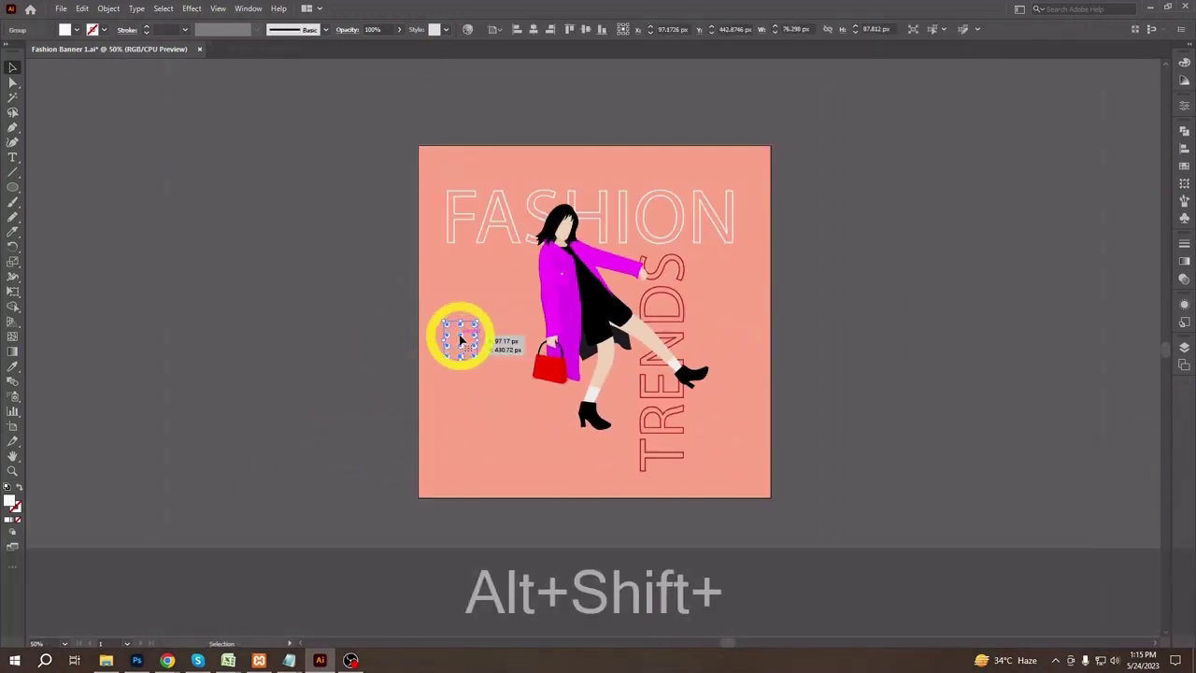
pyautogui.moveTo(459, 342); pyautogui.dragTo(532, 387)
pyautogui.click(327, 399)
# - Set the dot grid's opacity to 64% and place a copy to the right of the TRENDS lettering
pyautogui.click(522, 383)
pyautogui.click(398, 28)
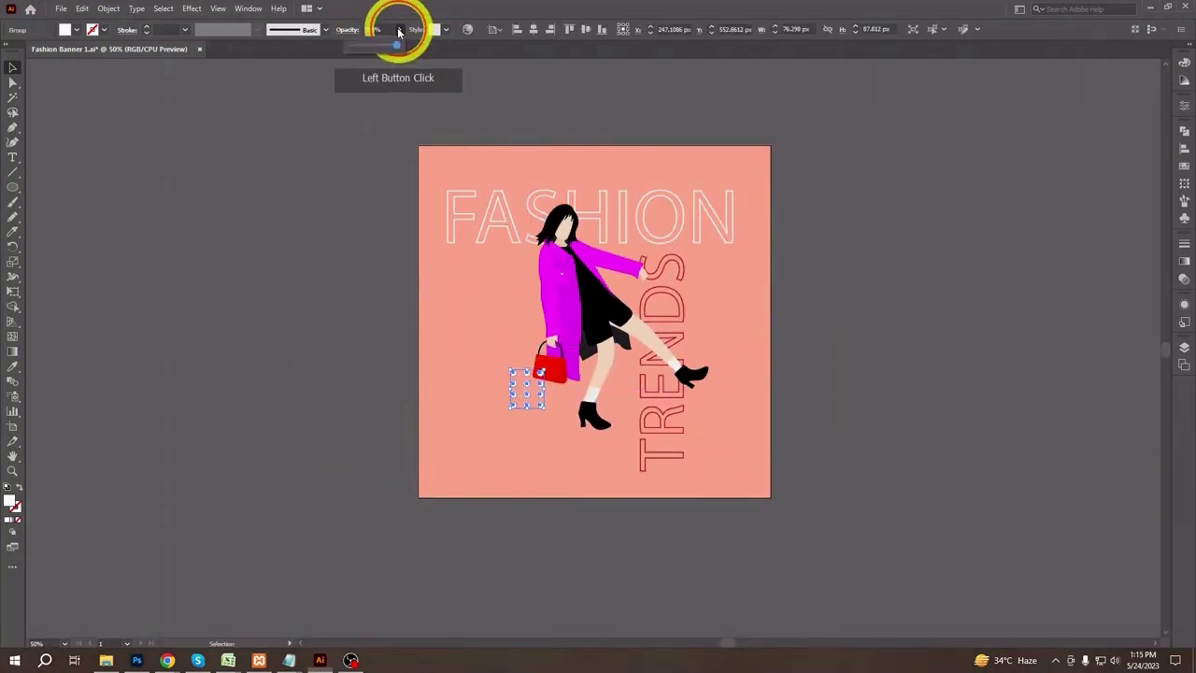
pyautogui.moveTo(398, 44); pyautogui.dragTo(380, 45)
pyautogui.click(339, 157)
pyautogui.moveTo(526, 397); pyautogui.dragTo(734, 283)
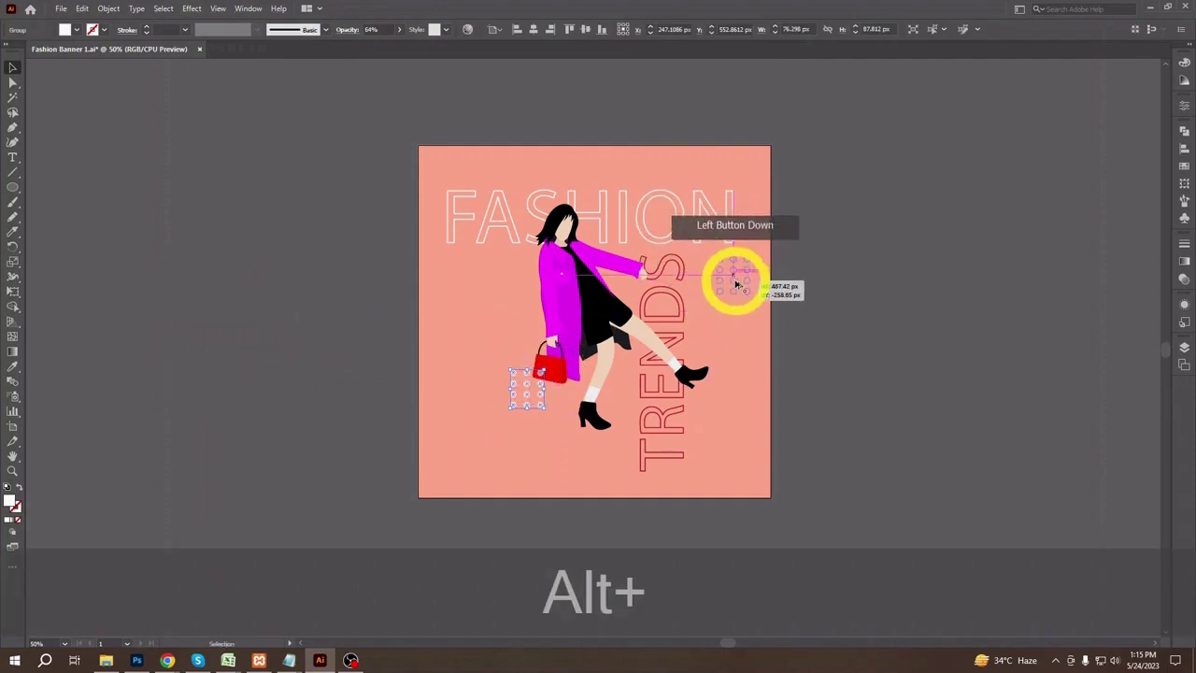
pyautogui.click(826, 456)
# - Place an enlarged, rotated copy of the dot grid left of the coat and turn its dots into white outlined circles
pyautogui.moveTo(528, 392); pyautogui.dragTo(522, 332)
pyautogui.hotkey('shift', 'x')
pyautogui.click(300, 365)
pyautogui.click(474, 289)
pyautogui.click(314, 368)
# - Expand the outlined circle grid left of the coat into shapes
pyautogui.click(493, 294)
pyautogui.click(108, 9)
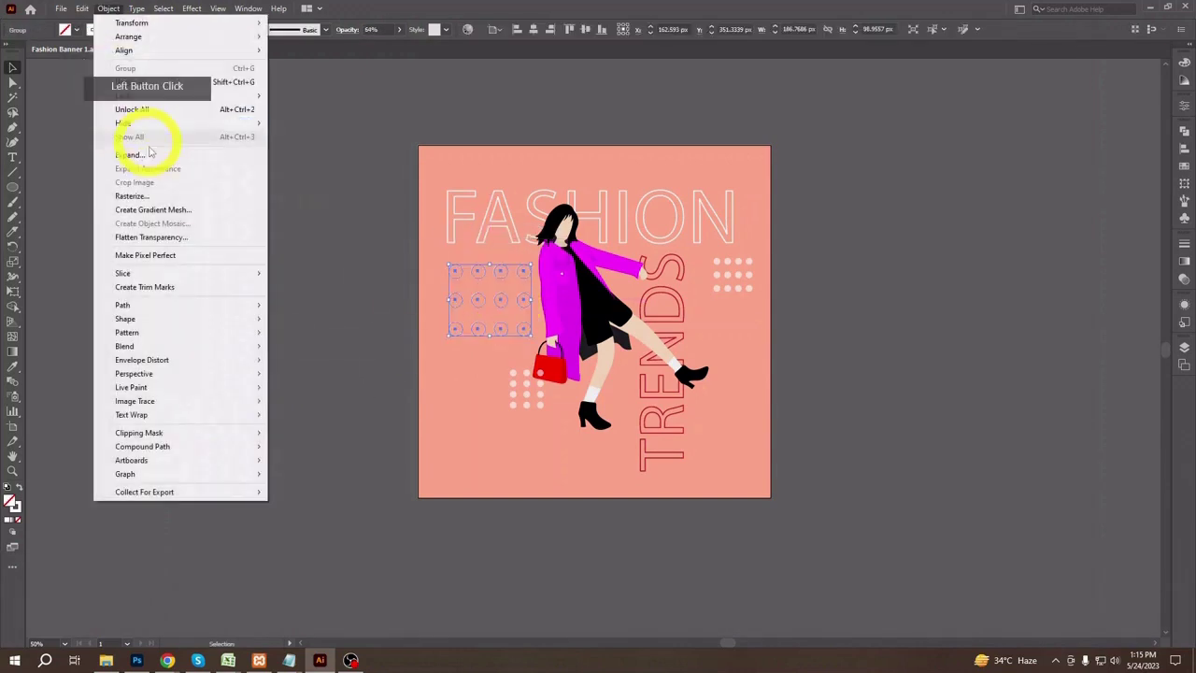
pyautogui.click(147, 139)
pyautogui.click(570, 400)
pyautogui.click(302, 376)
# - Try a copy of the outlined circle grid over the FASHION lettering and delete it
pyautogui.click(488, 333)
pyautogui.moveTo(488, 334); pyautogui.dragTo(619, 219)
pyautogui.click(259, 323)
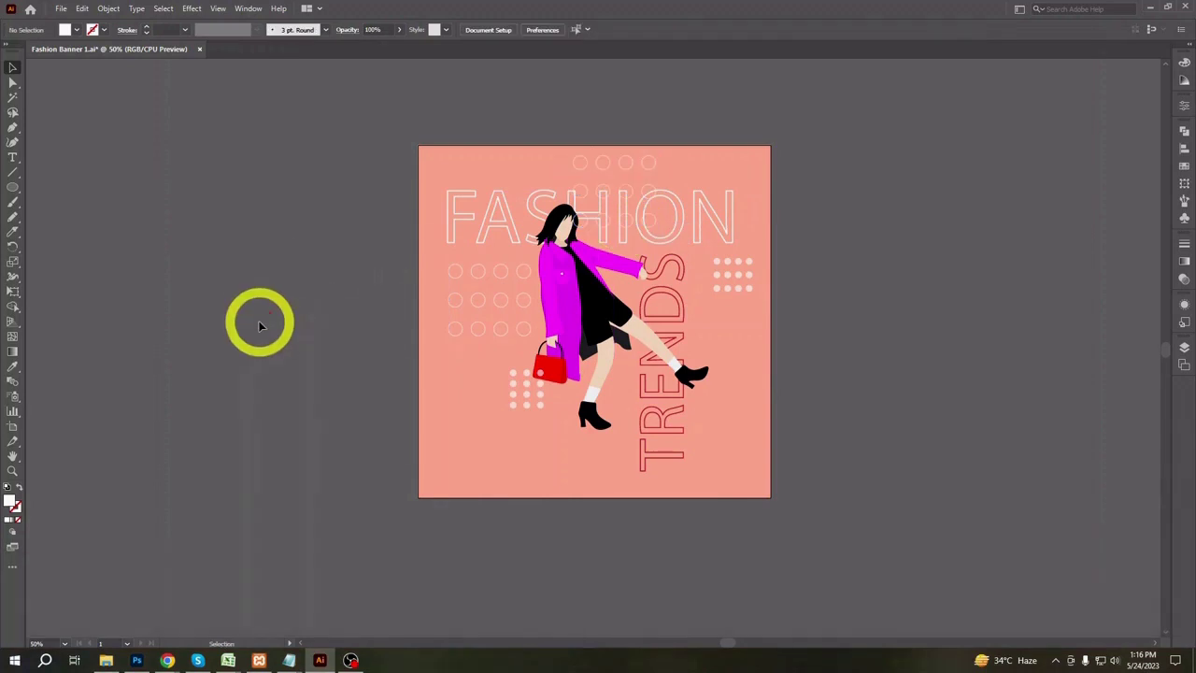
pyautogui.click(609, 171)
pyautogui.press('Delete')
# - Prepare the Paintbrush tool with no fill and a 1 pt white stroke
pyautogui.hotkey('shift', 'x')
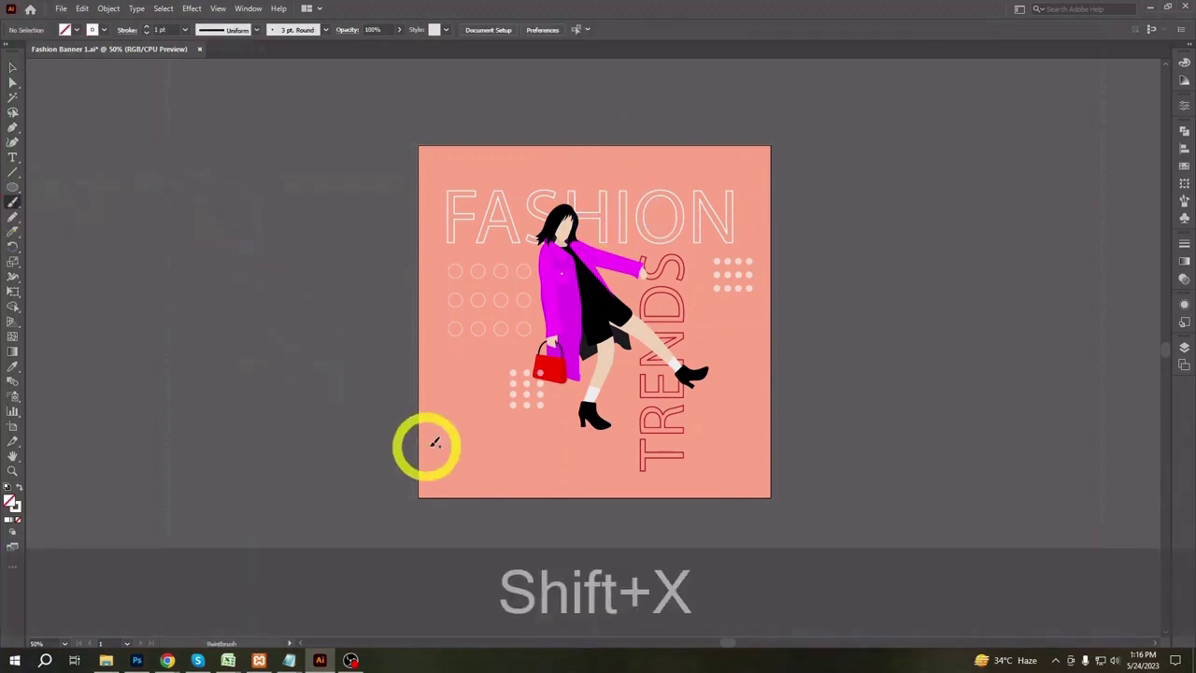